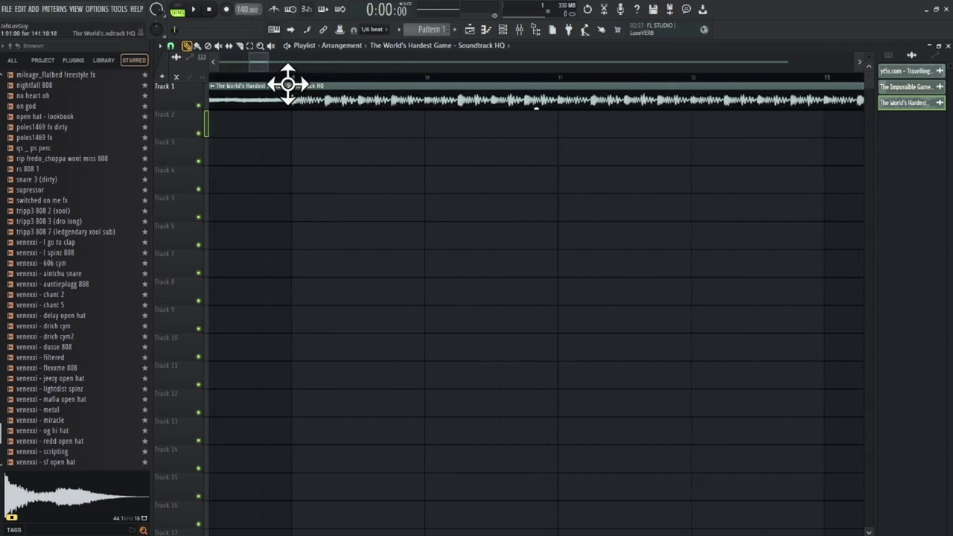
Step: Play the soundtrack clip on Track 1 and slice it at bar 57
{"action": "key", "text": "space"}
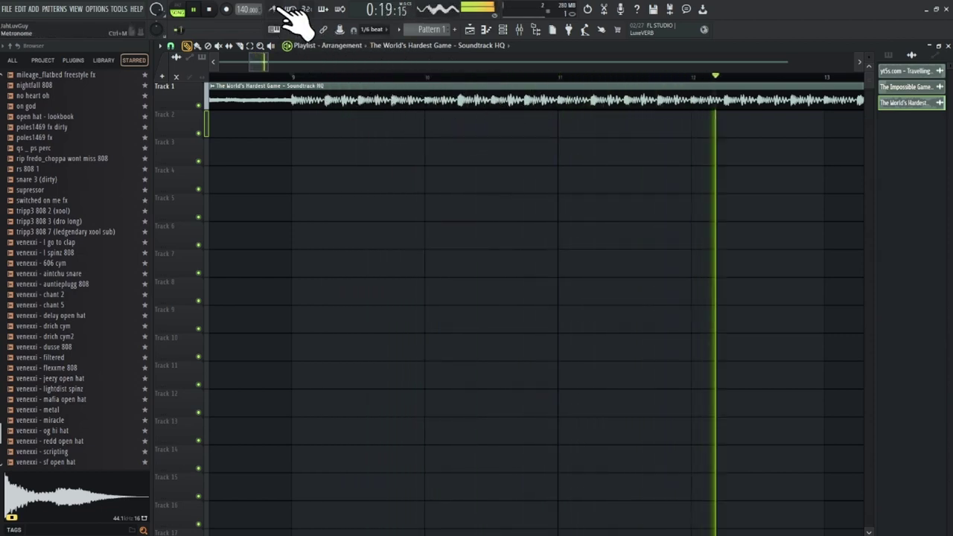
{"action": "scroll", "coordinate": [398, 93], "scroll_direction": "down", "scroll_amount": 5}
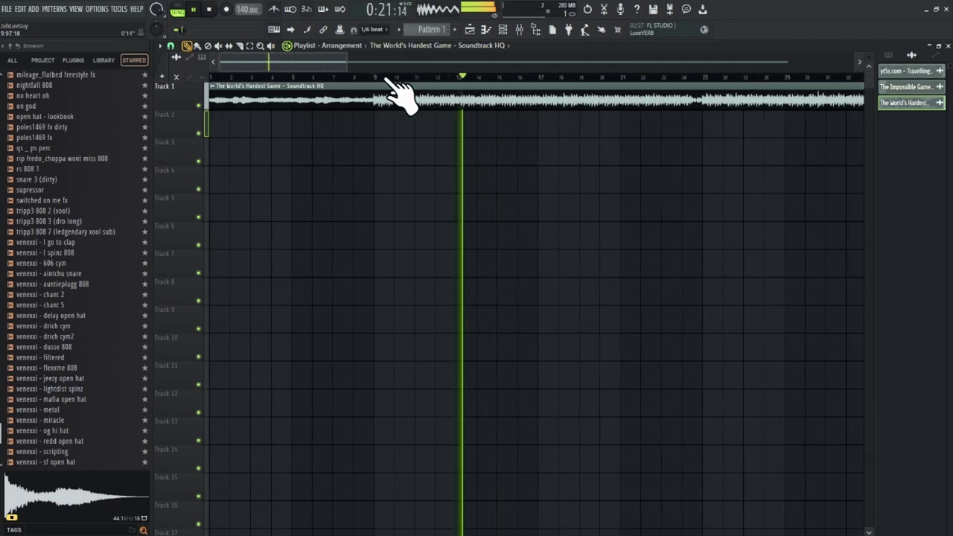
{"action": "left_click_drag", "start_coordinate": [329, 61], "coordinate": [343, 61]}
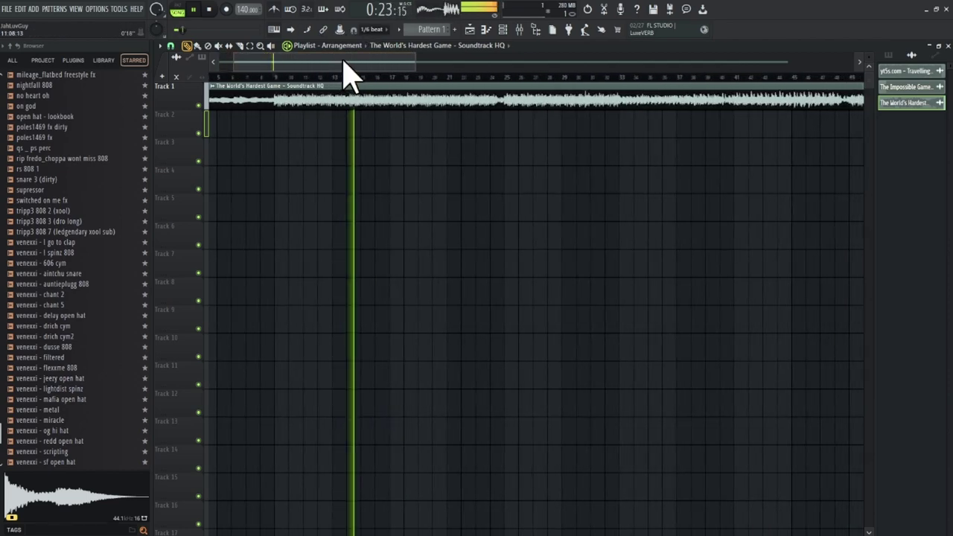
{"action": "scroll", "coordinate": [510, 78], "scroll_direction": "up", "scroll_amount": 5}
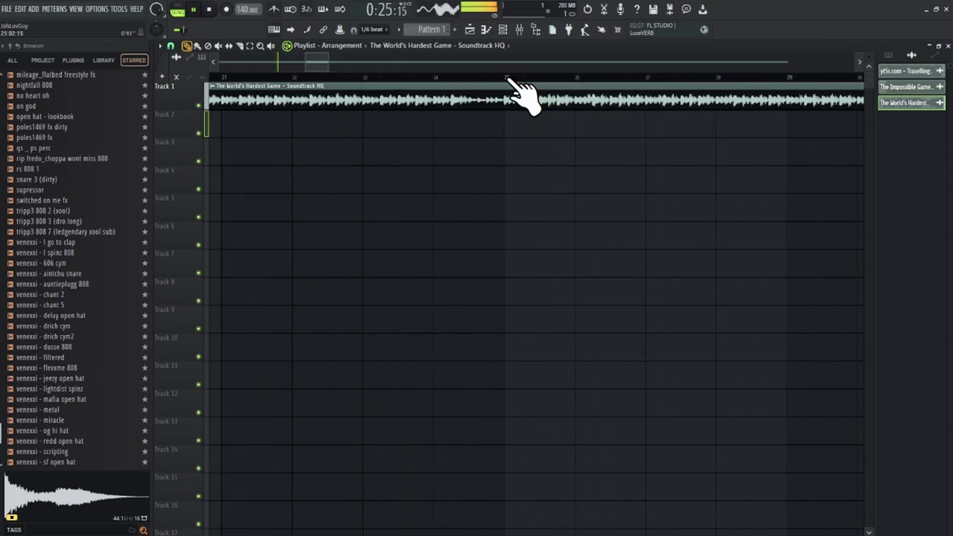
{"action": "scroll", "coordinate": [511, 79], "scroll_direction": "down", "scroll_amount": 6}
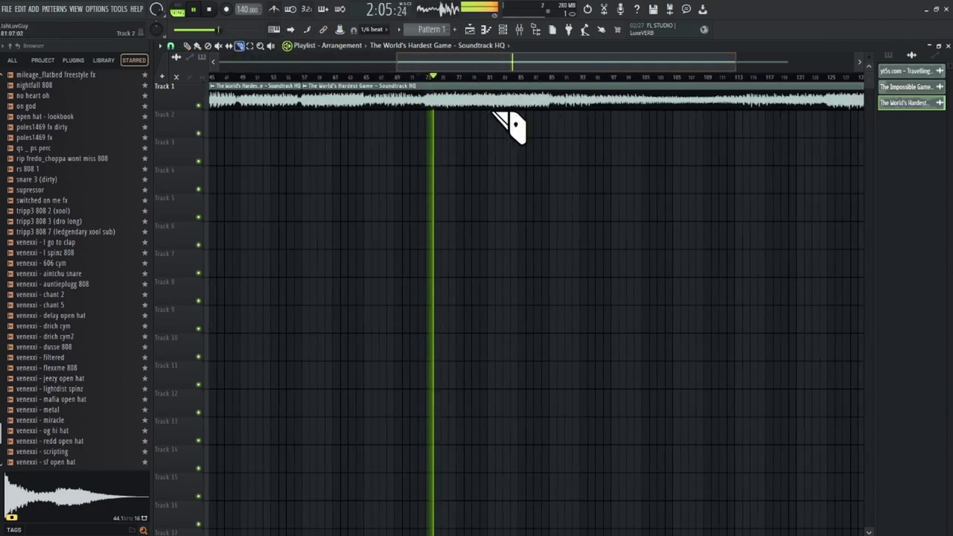
Step: Audition the soundtrack further along by jumping playback to bars 81, 89 and 97
{"action": "left_click_drag", "start_coordinate": [481, 64], "coordinate": [508, 68]}
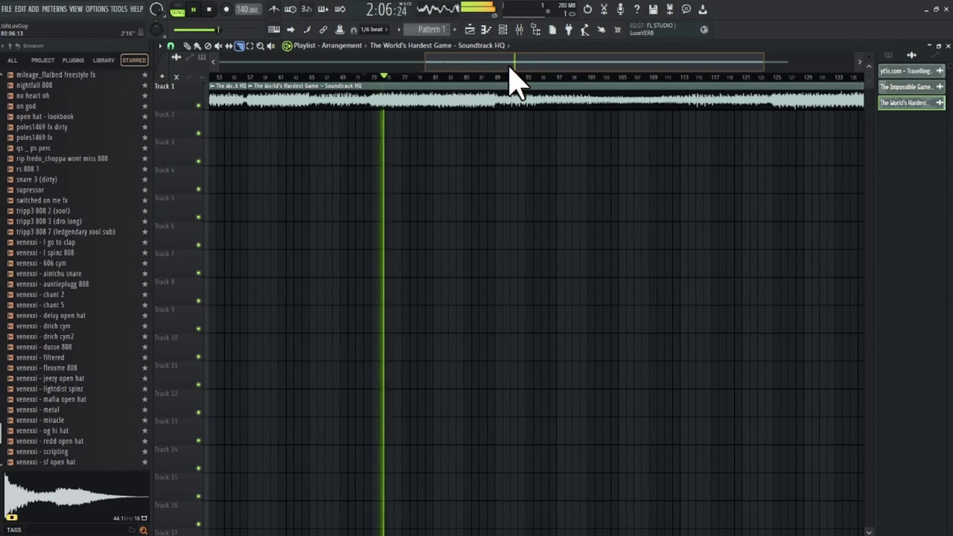
{"action": "left_click", "coordinate": [435, 78]}
{"action": "left_click_drag", "start_coordinate": [470, 64], "coordinate": [503, 67]}
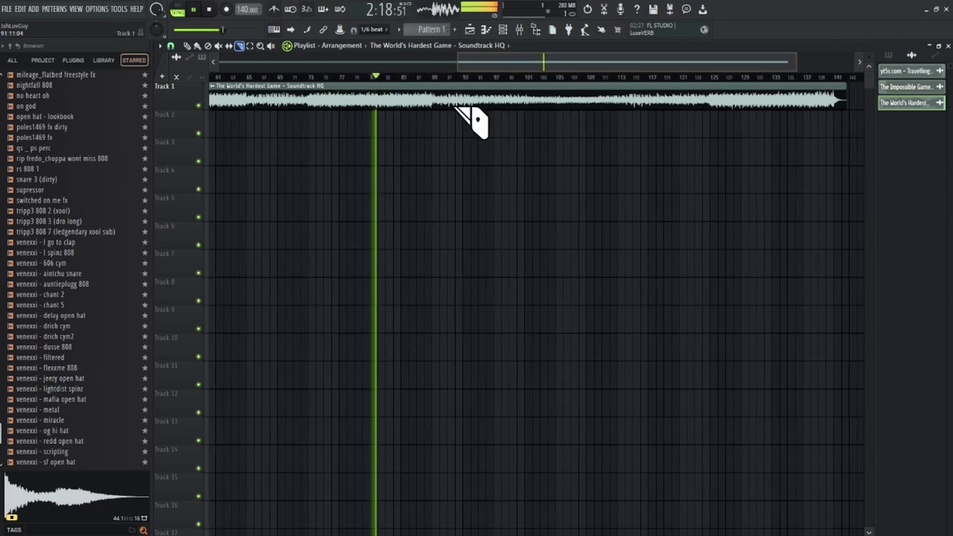
{"action": "left_click", "coordinate": [434, 78]}
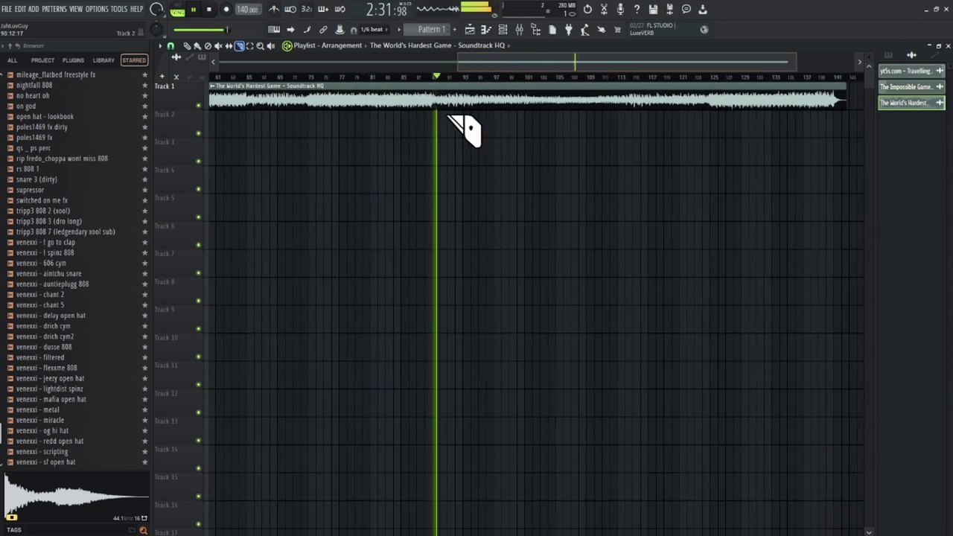
{"action": "left_click", "coordinate": [497, 78]}
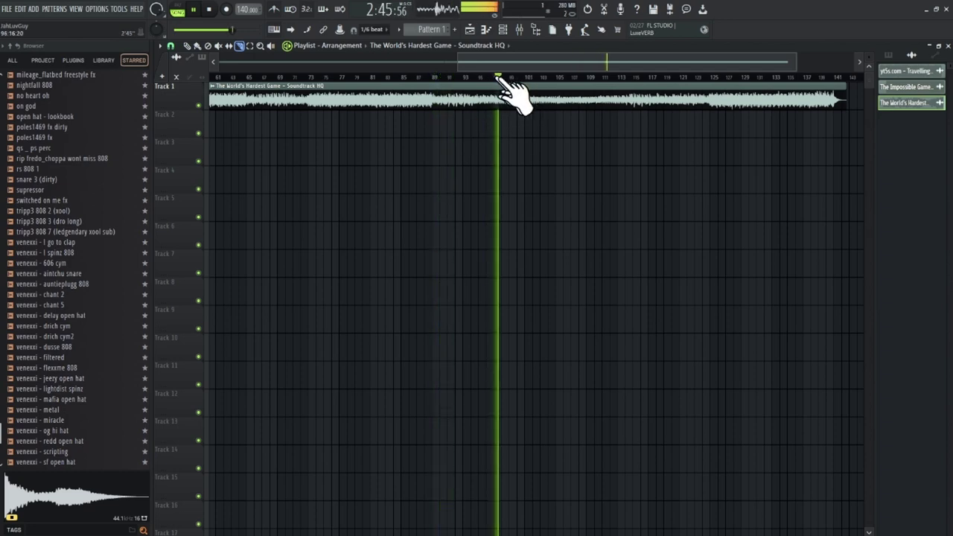
Step: Trim the soundtrack to bars 57 to 105 by removing both outer sections, and move the remaining clip to bar 1
{"action": "scroll", "coordinate": [516, 88], "scroll_direction": "down", "scroll_amount": 3}
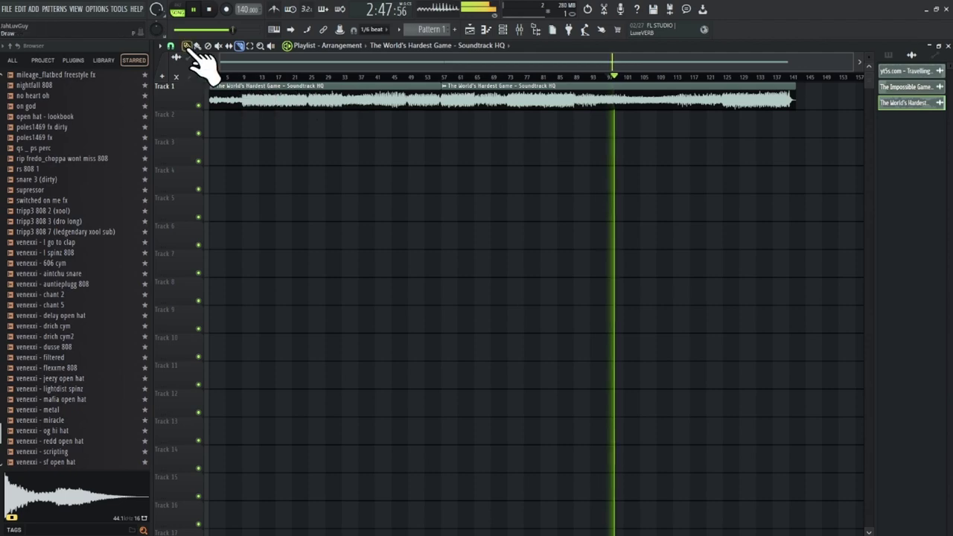
{"action": "right_click", "coordinate": [432, 106]}
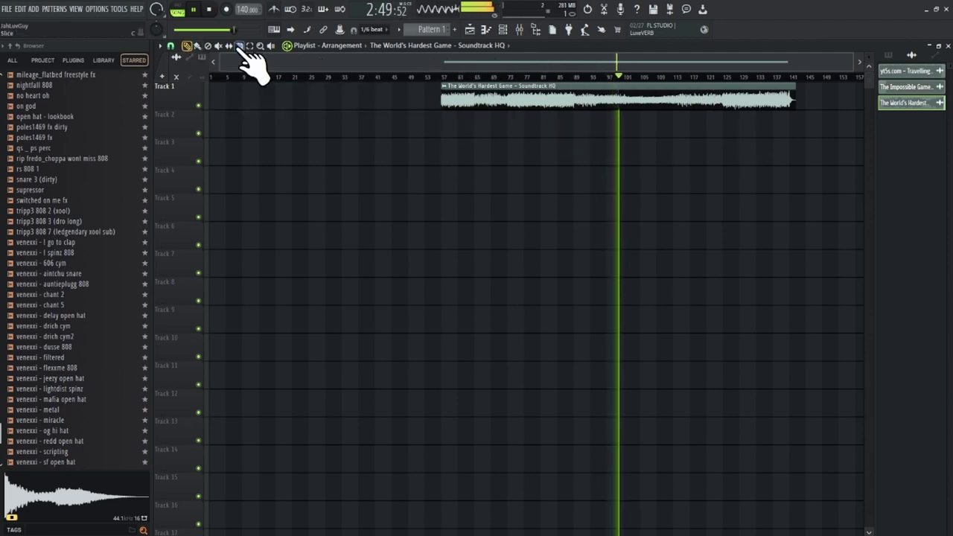
{"action": "scroll", "coordinate": [680, 97], "scroll_direction": "up", "scroll_amount": 5}
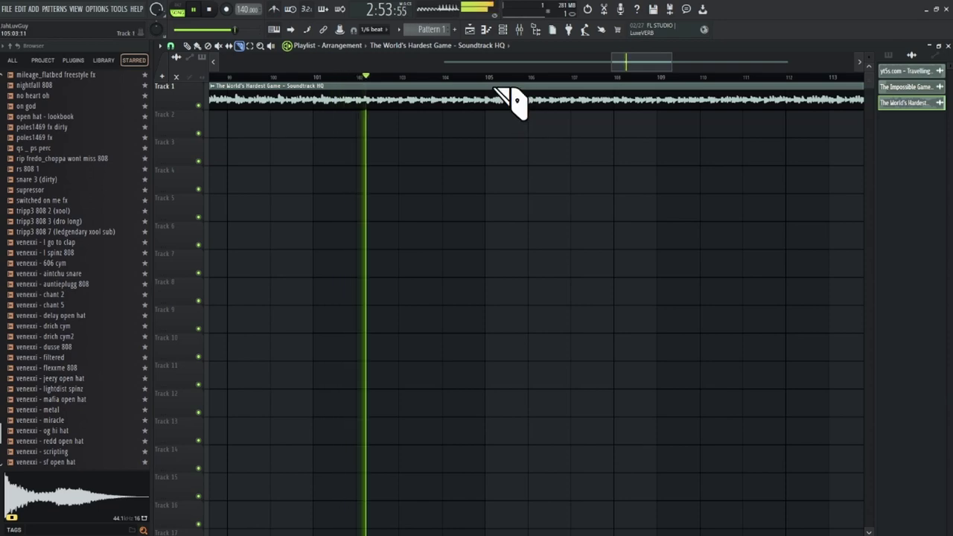
{"action": "left_click_drag", "start_coordinate": [485, 101], "coordinate": [486, 86]}
{"action": "scroll", "coordinate": [489, 90], "scroll_direction": "down", "scroll_amount": 5}
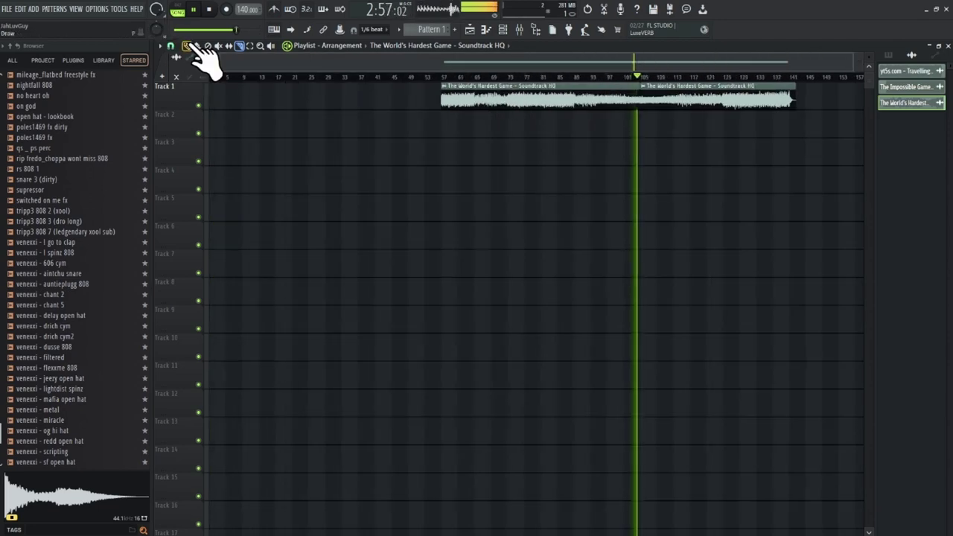
{"action": "right_click", "coordinate": [676, 102]}
{"action": "left_click_drag", "start_coordinate": [525, 100], "coordinate": [295, 100]}
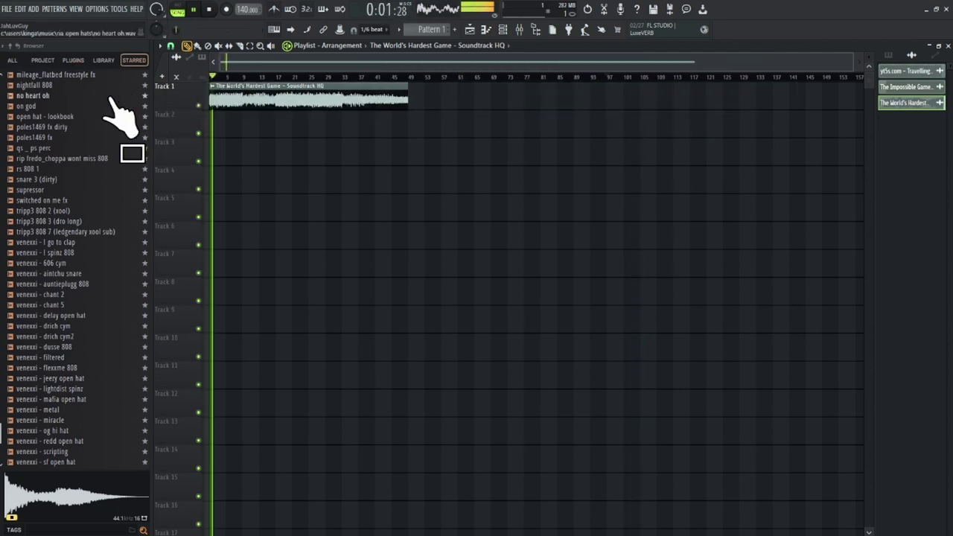
Step: Show the soundtrack's channel in the mixer and move its mixer track from insert 5 to insert 1
{"action": "double_click", "coordinate": [402, 96]}
{"action": "key", "text": "F9"}
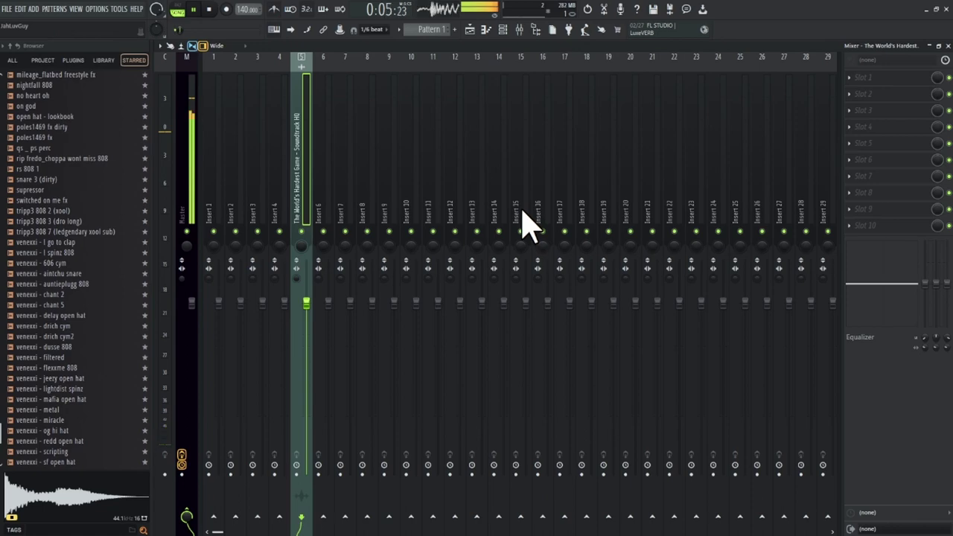
{"action": "key", "text": "alt+Left"}
{"action": "key", "text": "alt+Left"}
{"action": "key", "text": "alt+Left"}
{"action": "key", "text": "alt+Left"}
{"action": "key", "text": "alt+Left"}
{"action": "key", "text": "alt+Right"}
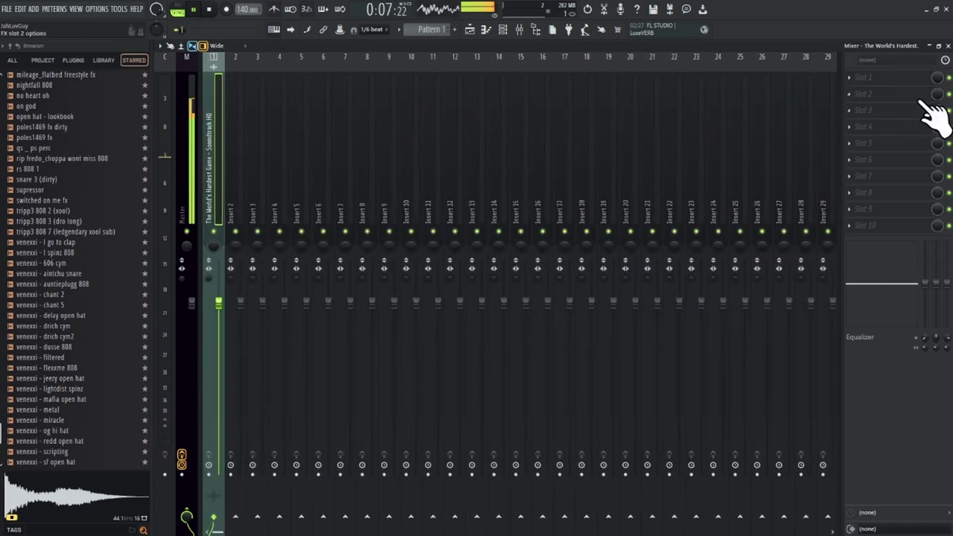
Step: Add Fruity parametric EQ 2 with the 40Hz + 18kHz cut preset to slot 1 and move both cut bands further inward
{"action": "left_click", "coordinate": [890, 79]}
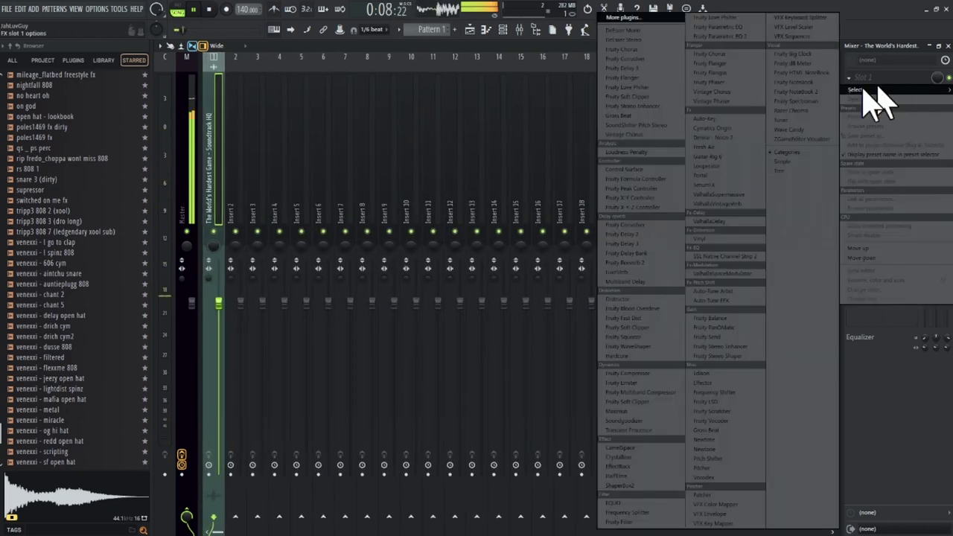
{"action": "left_click", "coordinate": [737, 37]}
{"action": "left_click", "coordinate": [217, 144]}
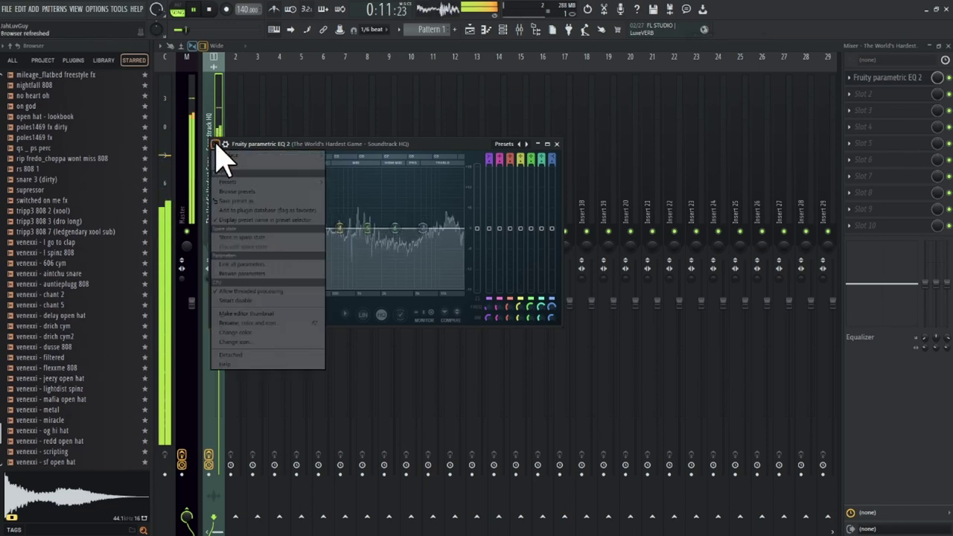
{"action": "mouse_move", "coordinate": [242, 183]}
{"action": "left_click", "coordinate": [342, 226]}
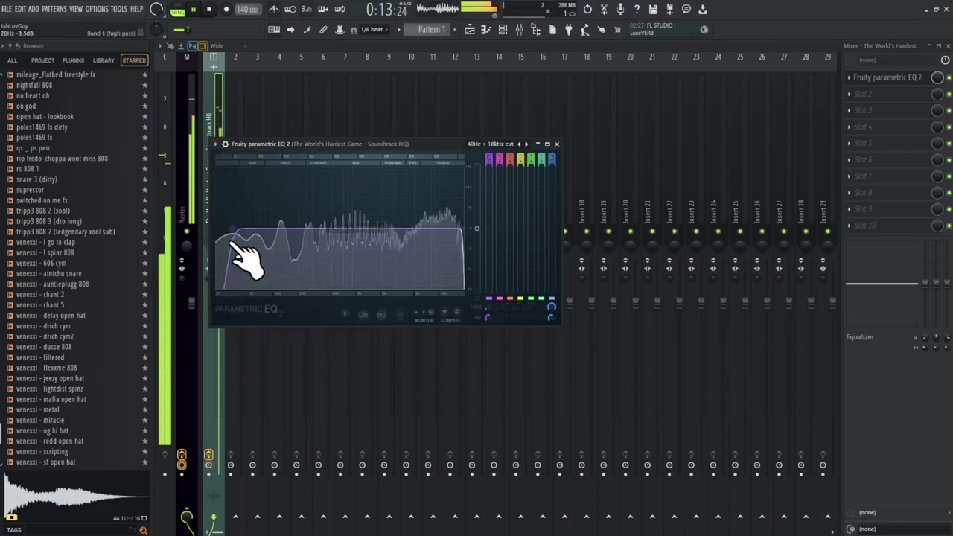
{"action": "left_click_drag", "start_coordinate": [234, 244], "coordinate": [305, 230]}
{"action": "left_click_drag", "start_coordinate": [462, 229], "coordinate": [460, 229]}
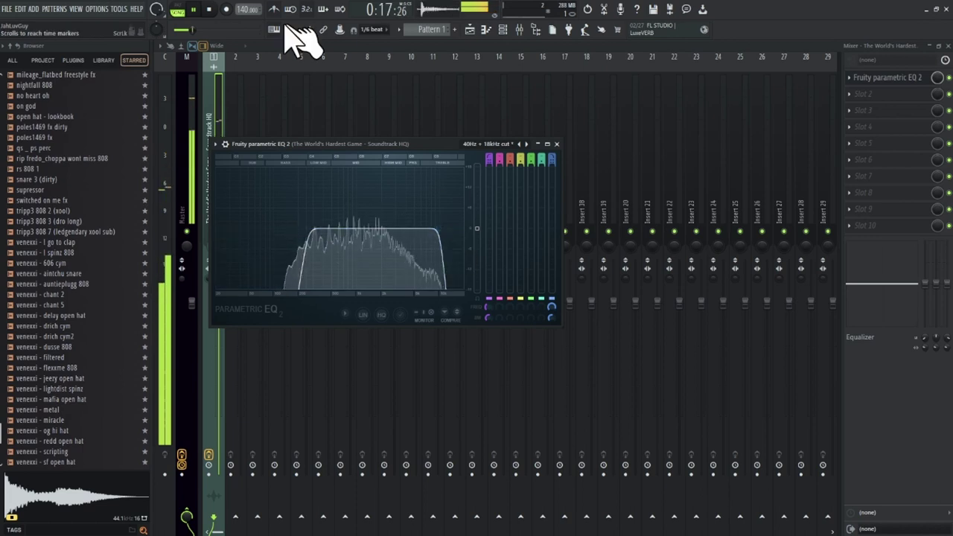
Step: Place four consecutive 8-bar Pattern 2 clips on Track 2 of the playlist, starting at bar 1
{"action": "left_click", "coordinate": [471, 30]}
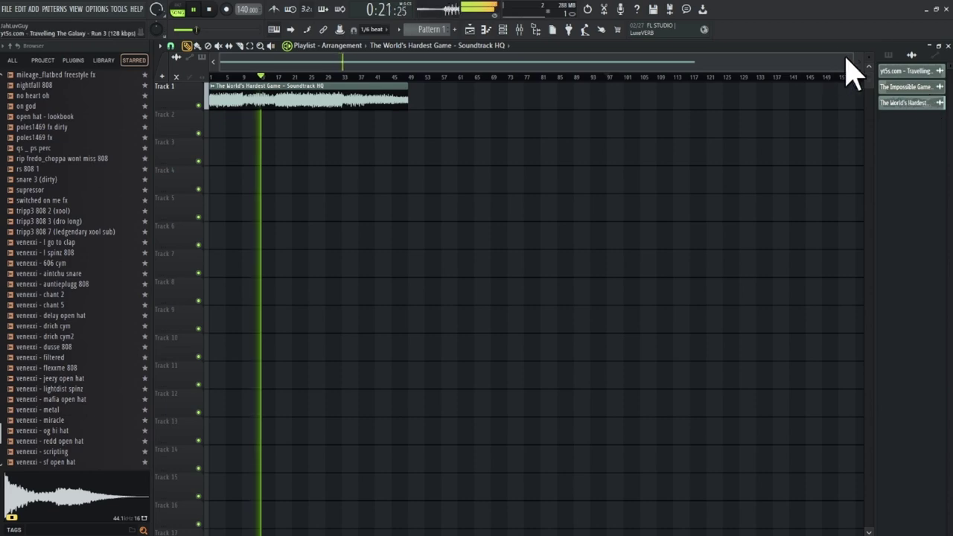
{"action": "left_click_drag", "start_coordinate": [853, 63], "coordinate": [730, 62]}
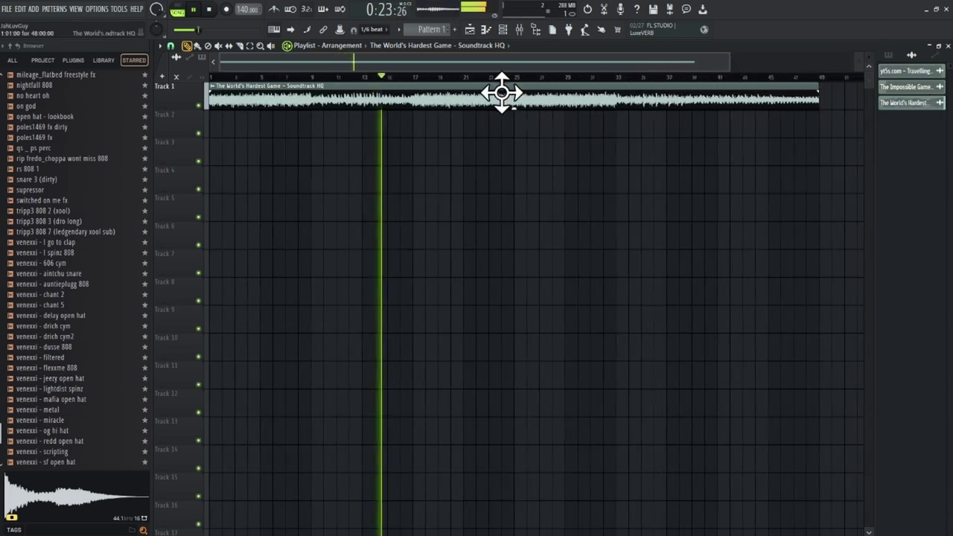
{"action": "scroll", "coordinate": [428, 29], "scroll_direction": "up", "scroll_amount": 1}
{"action": "left_click", "coordinate": [216, 128]}
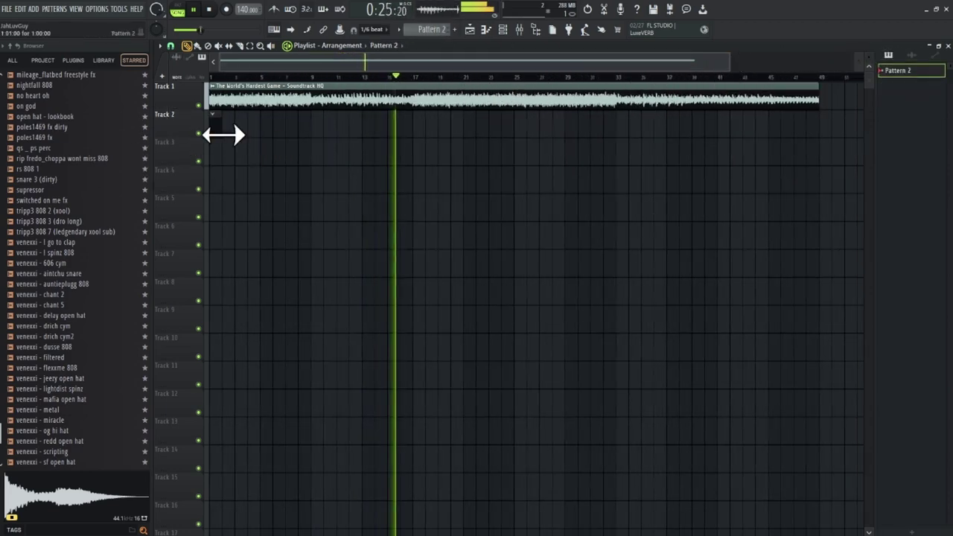
{"action": "left_click_drag", "start_coordinate": [224, 134], "coordinate": [320, 140]}
{"action": "left_click", "coordinate": [328, 133]}
{"action": "left_click", "coordinate": [419, 134]}
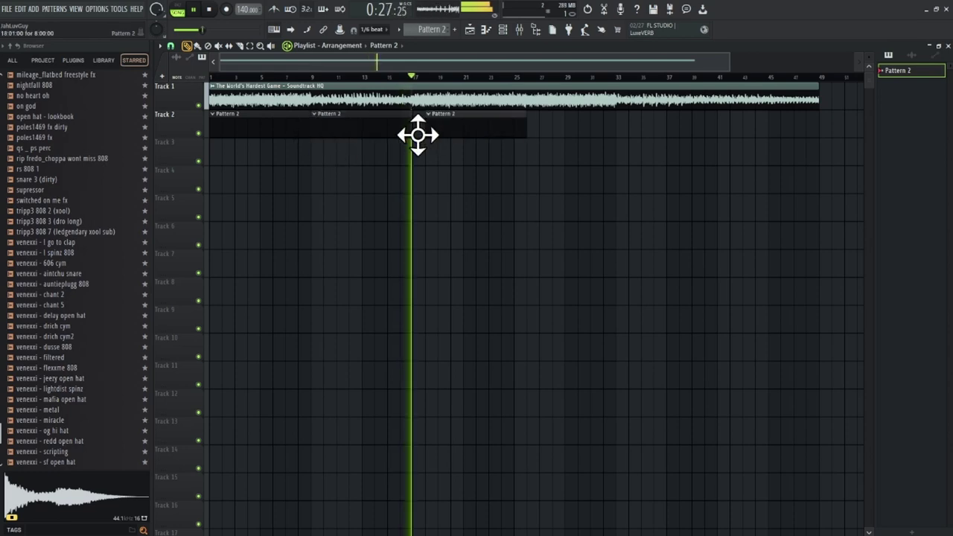
{"action": "left_click", "coordinate": [520, 134]}
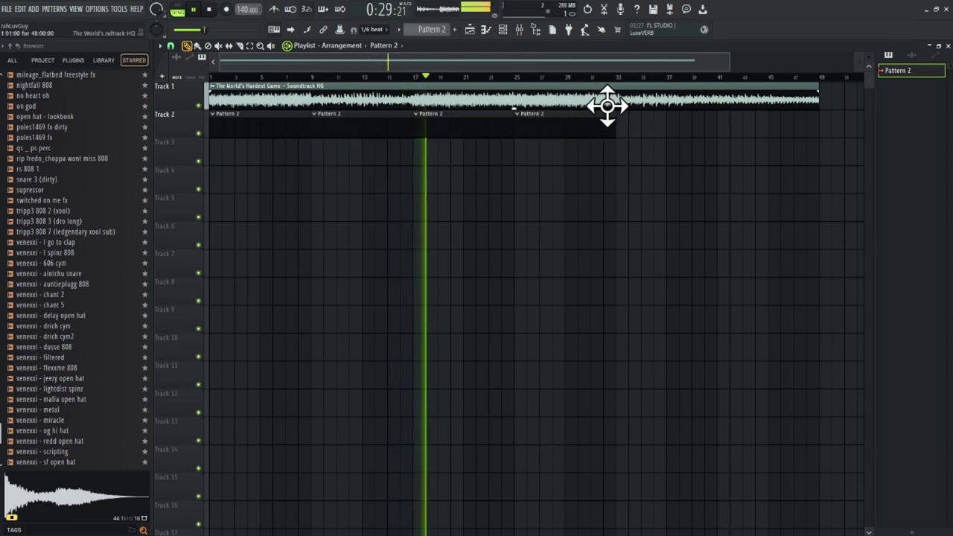
Step: Select the playlist time range from bar 1 to bar 33 and return to the Draw tool
{"action": "left_click", "coordinate": [254, 49]}
{"action": "left_click_drag", "start_coordinate": [618, 78], "coordinate": [54, 74]}
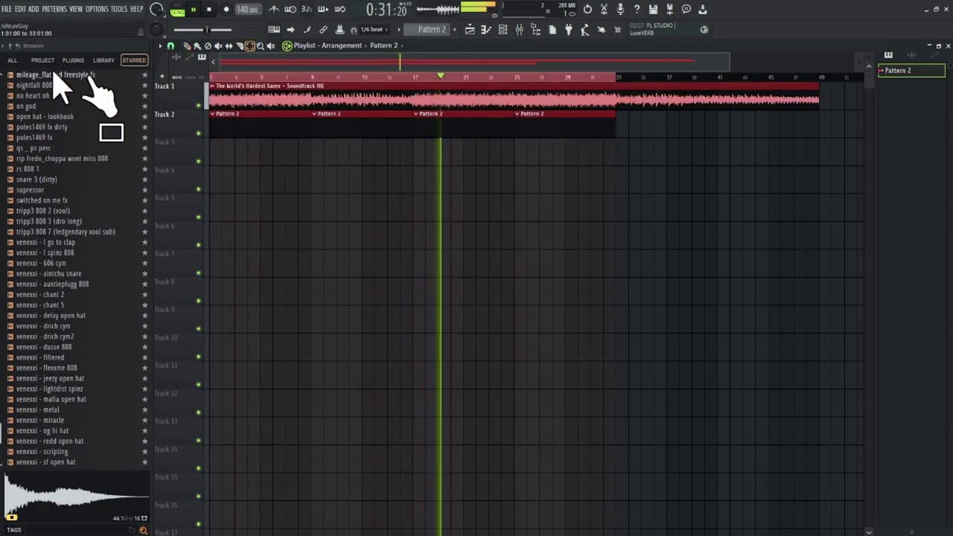
{"action": "left_click", "coordinate": [336, 143]}
{"action": "left_click", "coordinate": [186, 46]}
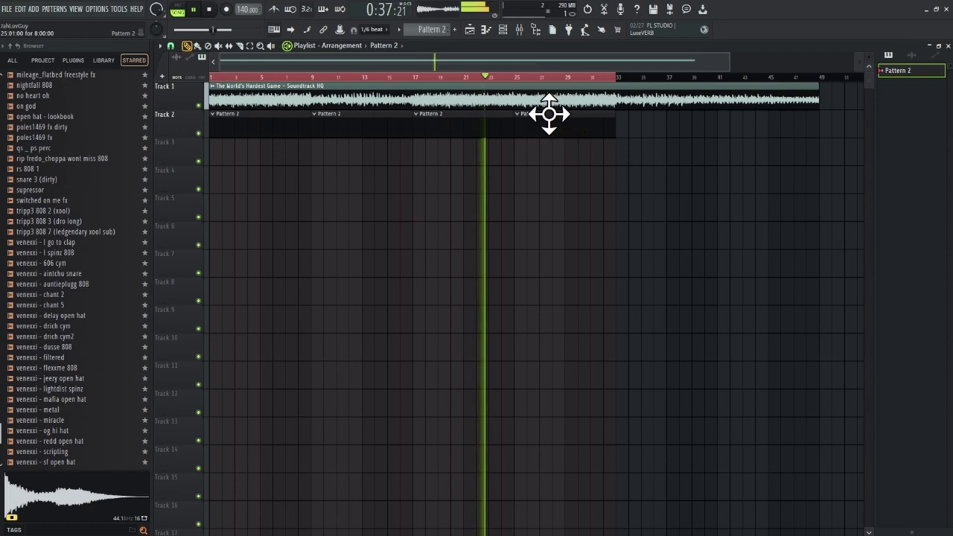
Step: Compare the Stretch and Auto time-stretching modes on the soundtrack sample and settle on Stretch
{"action": "double_click", "coordinate": [502, 94]}
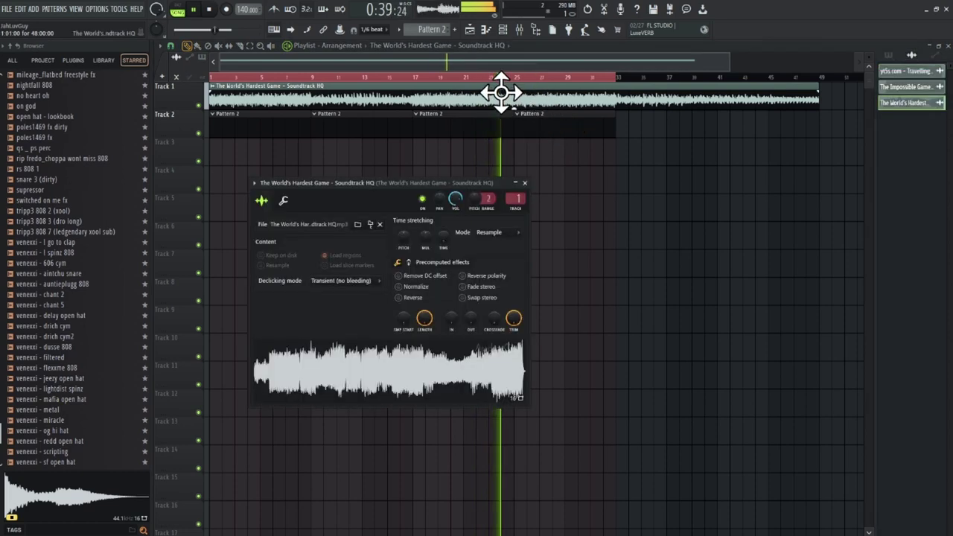
{"action": "left_click", "coordinate": [480, 237]}
{"action": "left_click", "coordinate": [492, 260]}
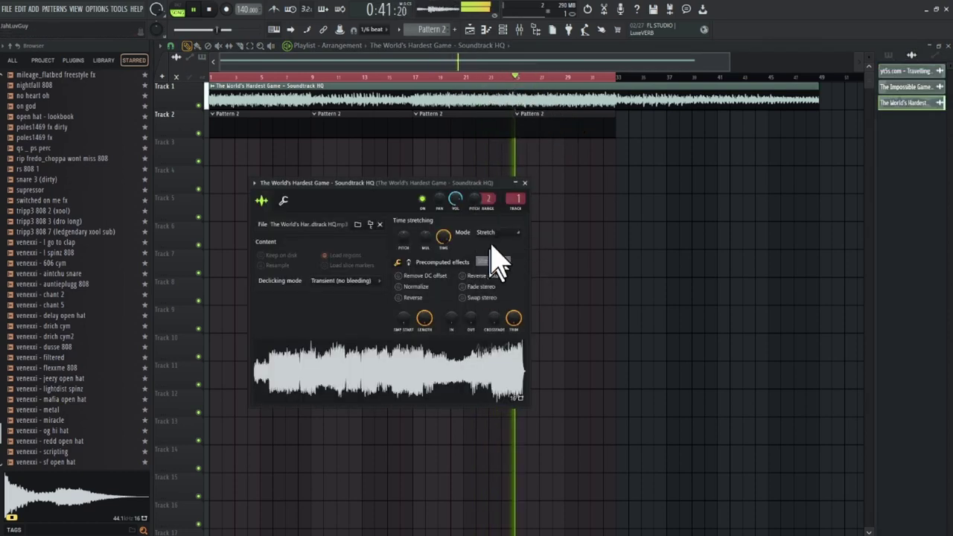
{"action": "left_click", "coordinate": [504, 238]}
{"action": "left_click", "coordinate": [519, 244]}
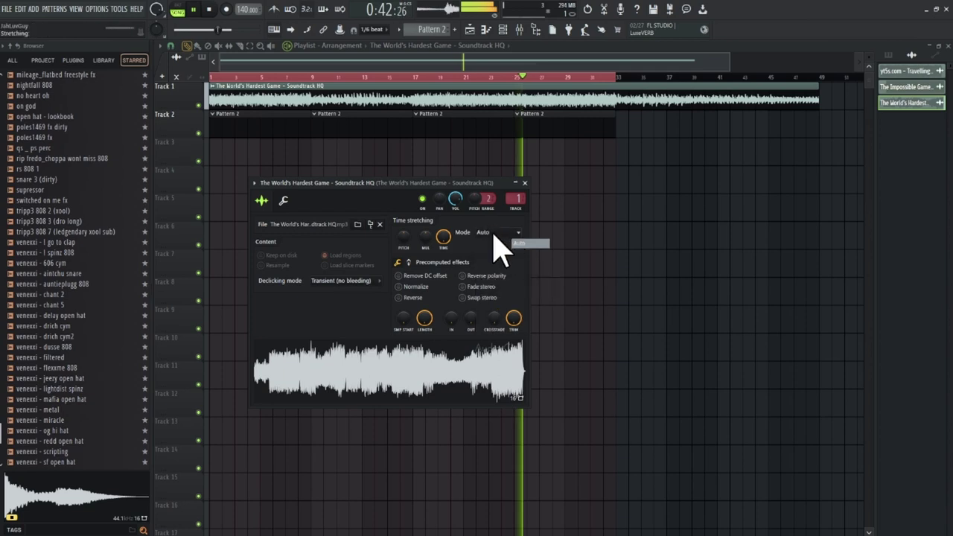
{"action": "left_click", "coordinate": [502, 238]}
{"action": "left_click", "coordinate": [495, 262]}
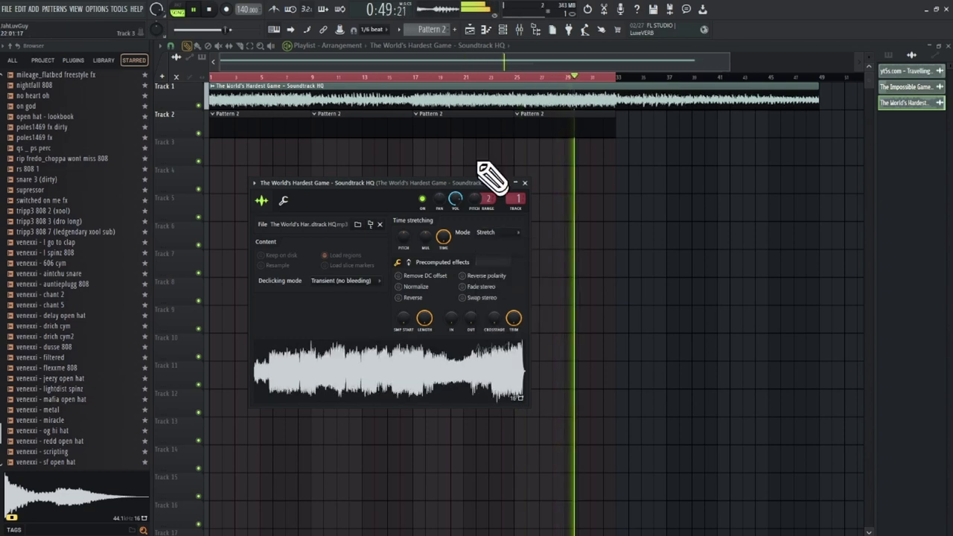
Step: Open the channel rack and audition the starred snare samples one after another against the playing beat
{"action": "left_click", "coordinate": [438, 126]}
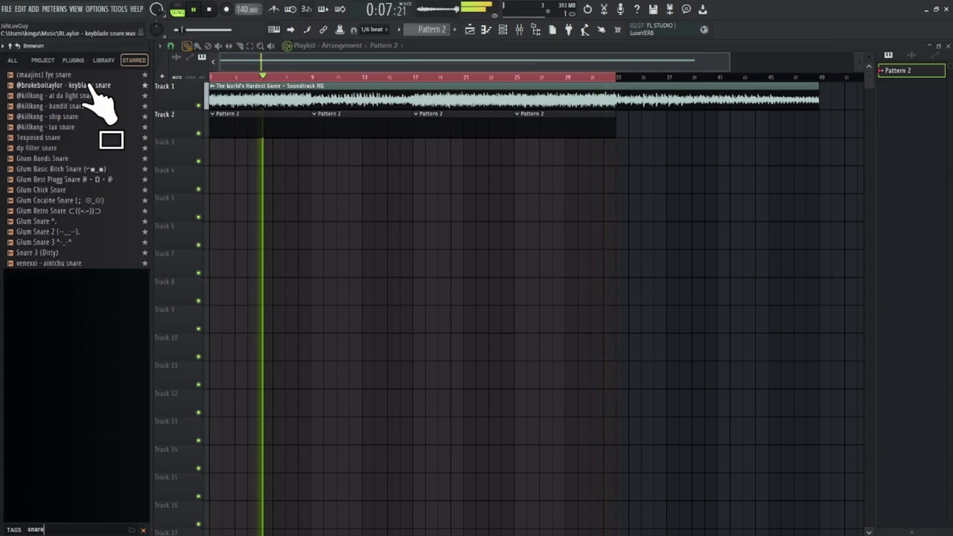
{"action": "left_click", "coordinate": [520, 29]}
{"action": "left_click", "coordinate": [88, 106]}
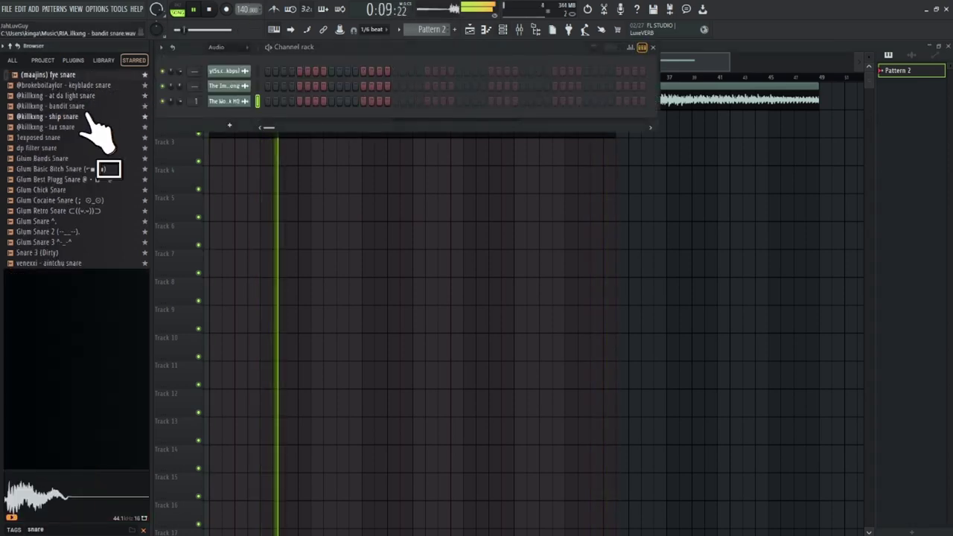
{"action": "left_click", "coordinate": [78, 98]}
{"action": "left_click", "coordinate": [81, 107]}
{"action": "left_click", "coordinate": [79, 118]}
{"action": "left_click", "coordinate": [73, 129]}
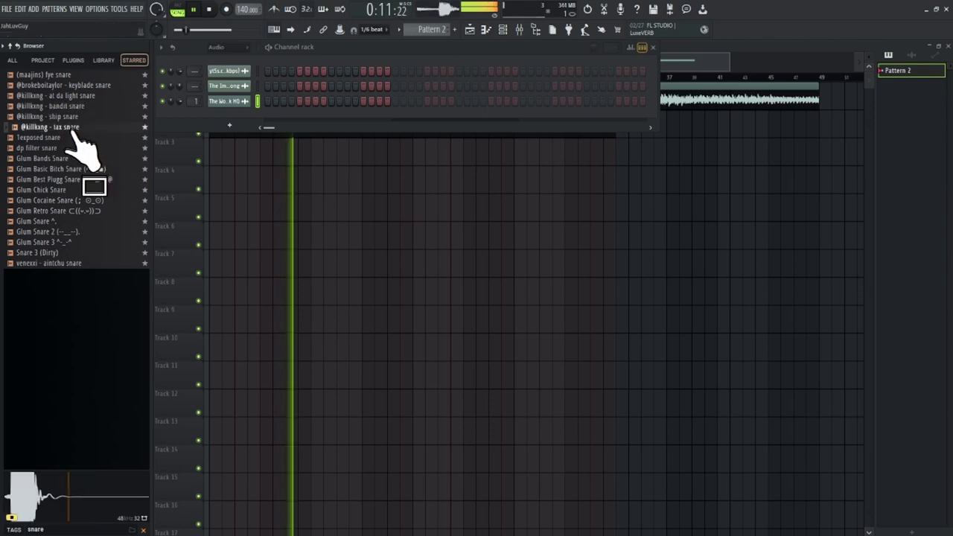
{"action": "left_click", "coordinate": [71, 139]}
{"action": "left_click", "coordinate": [67, 149]}
{"action": "left_click", "coordinate": [65, 159]}
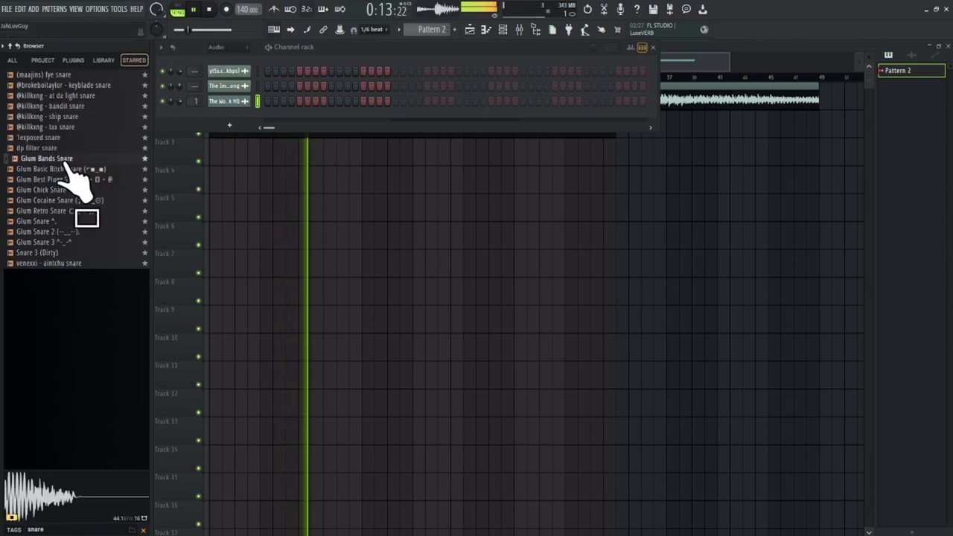
{"action": "left_click", "coordinate": [69, 171]}
{"action": "left_click", "coordinate": [65, 159]}
{"action": "left_click", "coordinate": [65, 180]}
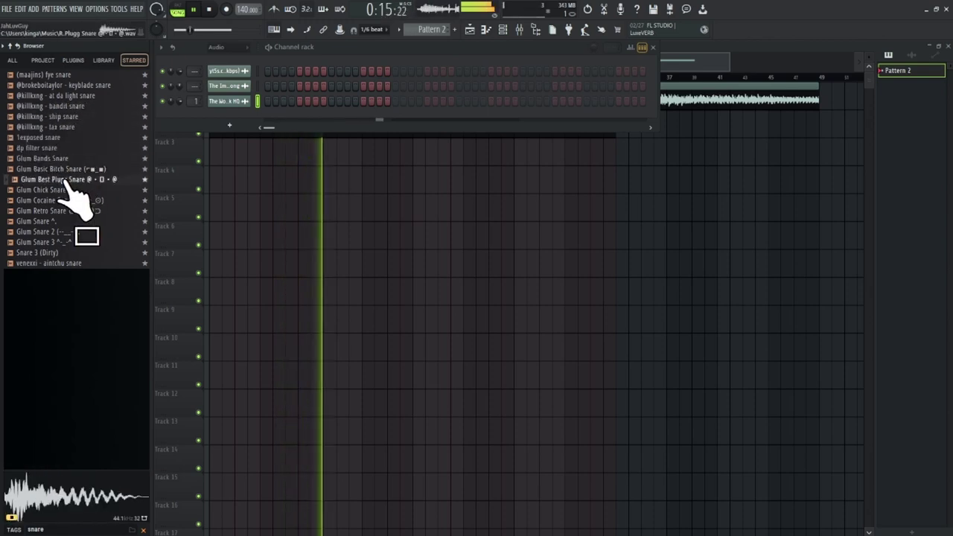
{"action": "left_click", "coordinate": [67, 192]}
{"action": "left_click", "coordinate": [71, 203]}
{"action": "left_click_drag", "start_coordinate": [63, 213], "coordinate": [63, 225]}
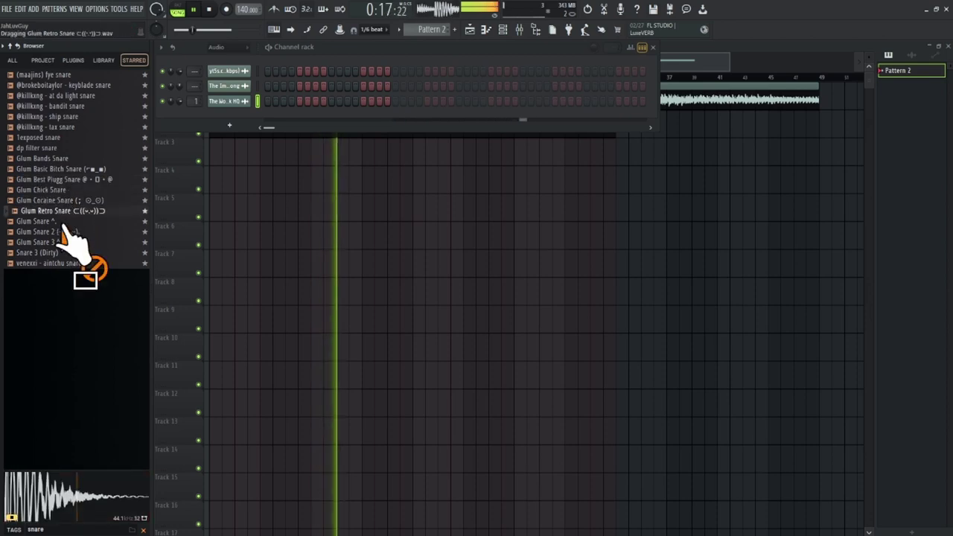
{"action": "left_click", "coordinate": [64, 223]}
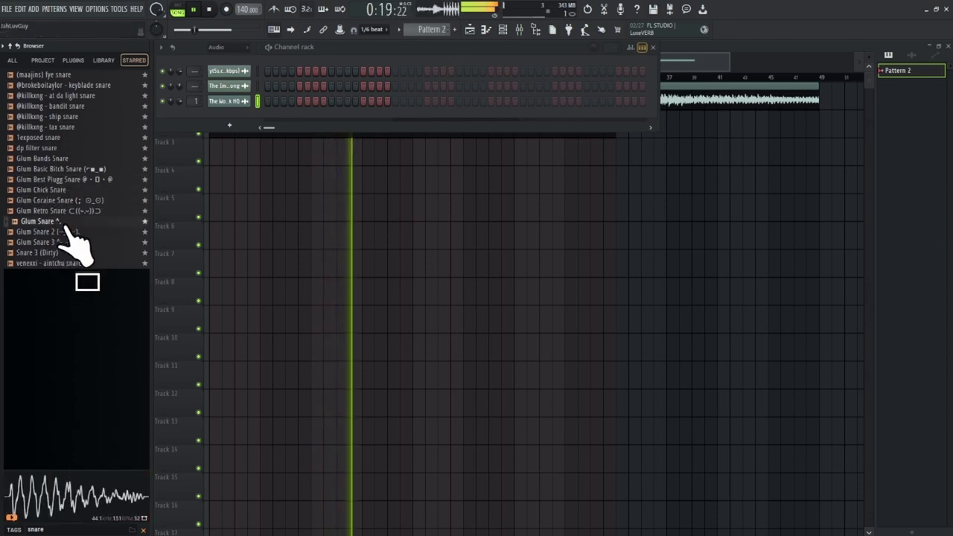
{"action": "left_click", "coordinate": [65, 233]}
{"action": "left_click", "coordinate": [67, 243]}
{"action": "left_click", "coordinate": [67, 253]}
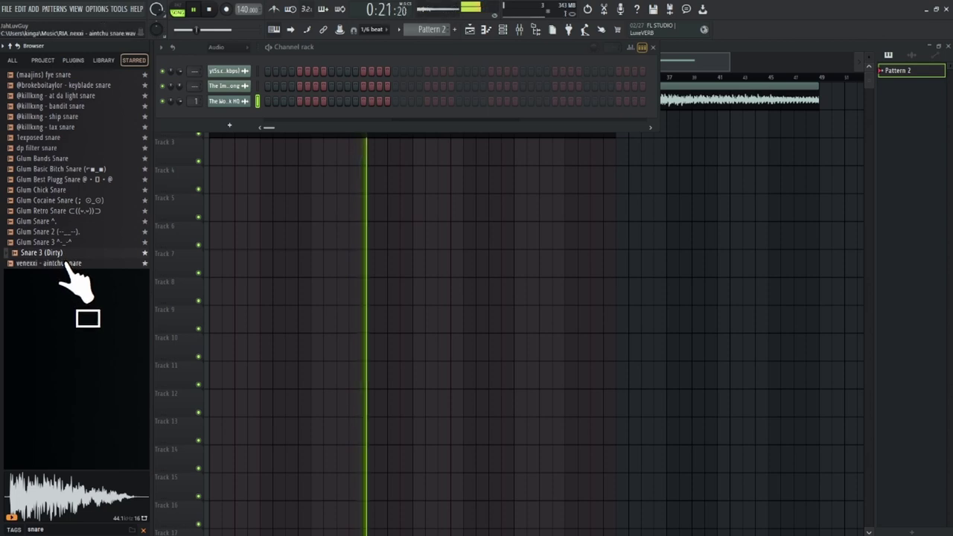
Step: Add the venexxi - aintchu snare sample to the channel rack and place snare hits on steps 9, 25 and 31 of Pattern 2
{"action": "left_click_drag", "start_coordinate": [65, 265], "coordinate": [272, 60]}
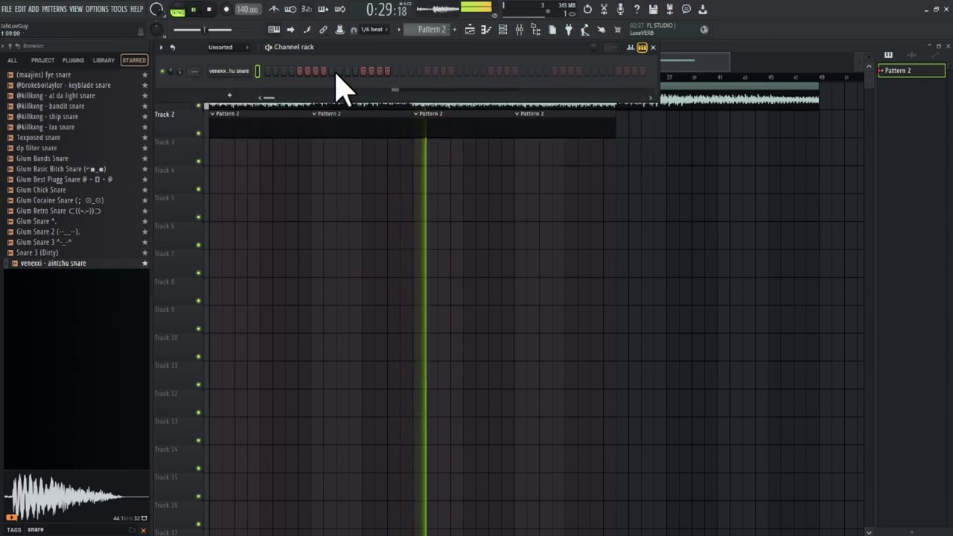
{"action": "left_click", "coordinate": [458, 72]}
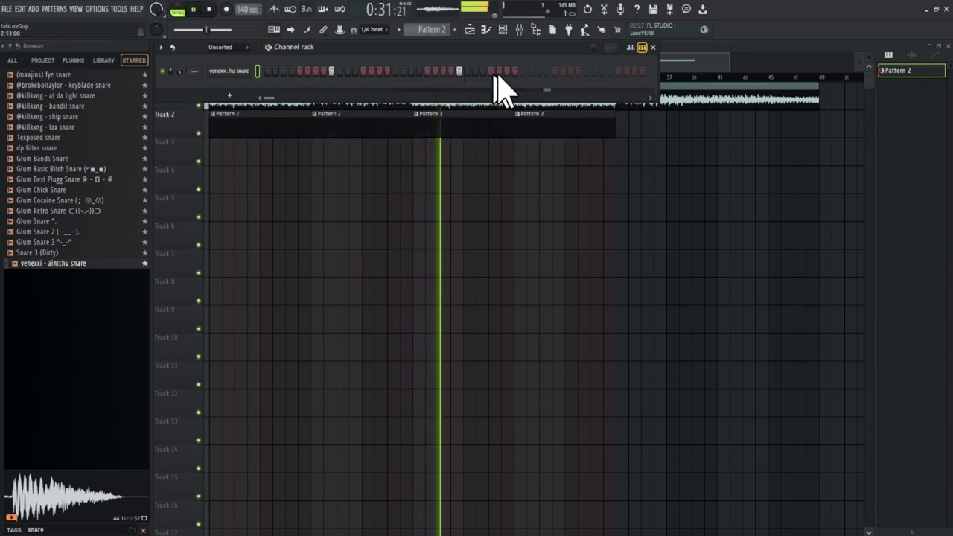
{"action": "left_click", "coordinate": [498, 72]}
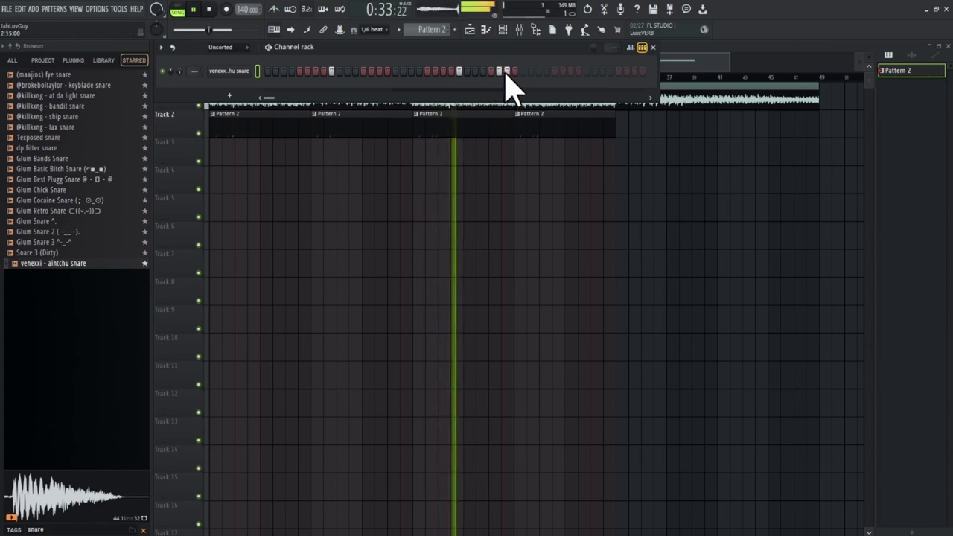
{"action": "scroll", "coordinate": [504, 98], "scroll_direction": "down", "scroll_amount": 2}
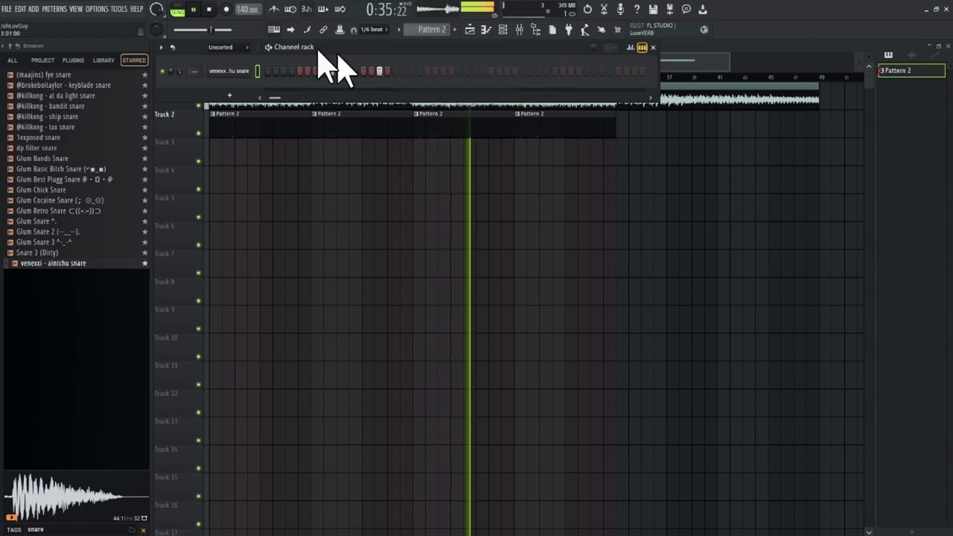
Step: Turn on channel rack looping and add snare hits on step 9 of bar 3 and steps 3, 9, 14 and 15 of bar 4
{"action": "left_click", "coordinate": [173, 48]}
{"action": "left_click", "coordinate": [201, 75]}
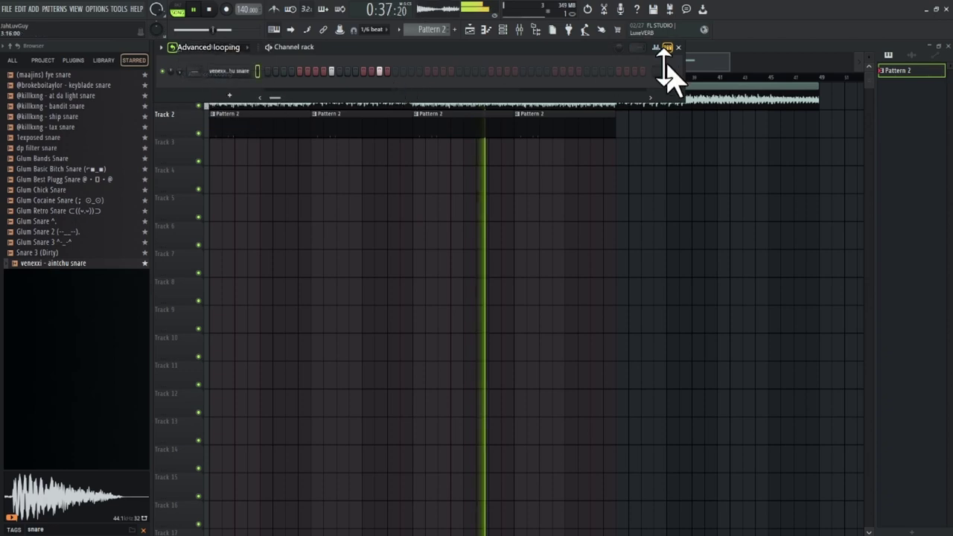
{"action": "left_click", "coordinate": [459, 72]}
{"action": "left_click", "coordinate": [539, 71]}
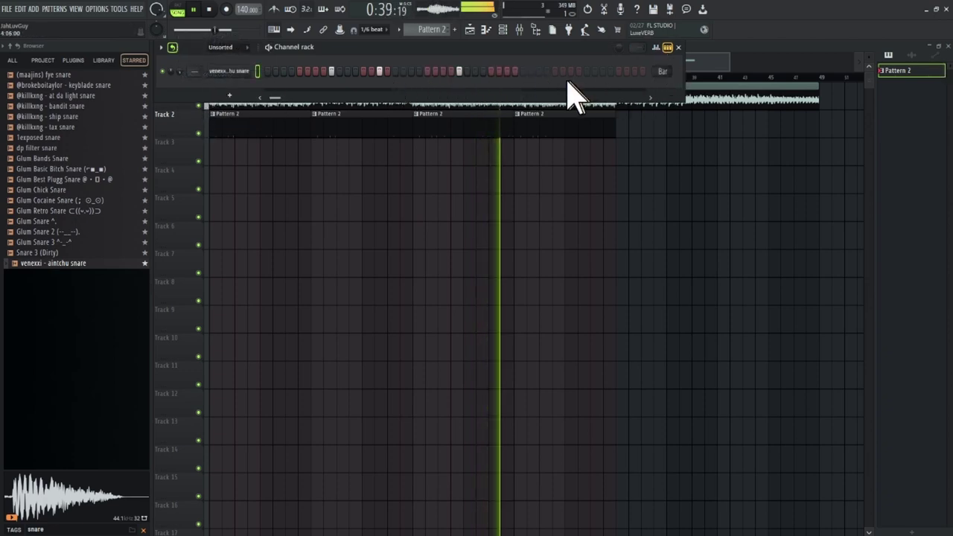
{"action": "left_click", "coordinate": [635, 72]}
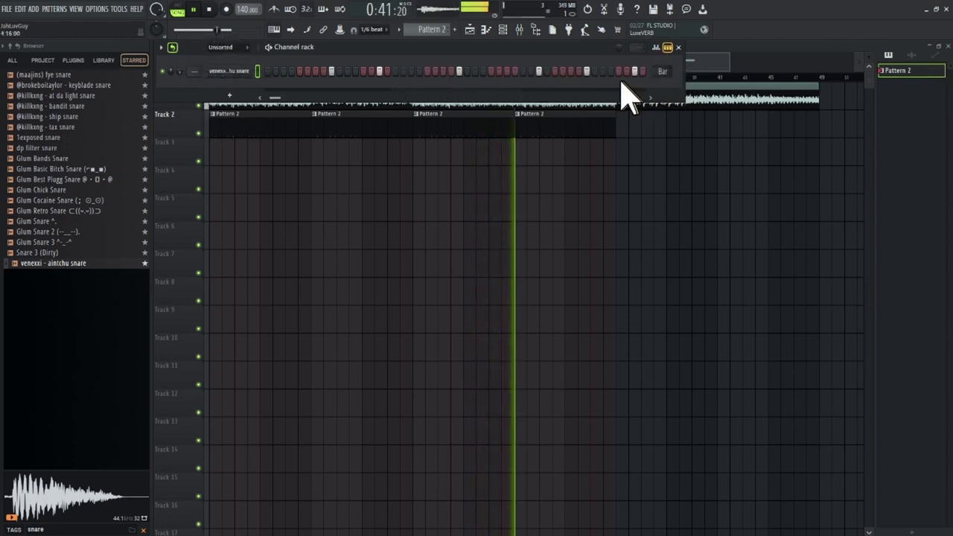
{"action": "scroll", "coordinate": [550, 98], "scroll_direction": "down", "scroll_amount": 4}
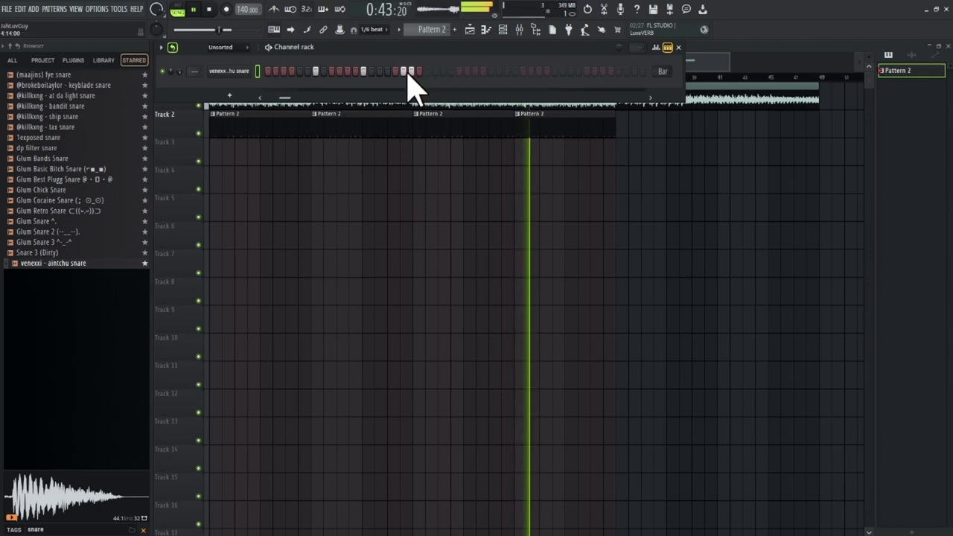
{"action": "left_click_drag", "start_coordinate": [302, 100], "coordinate": [228, 86]}
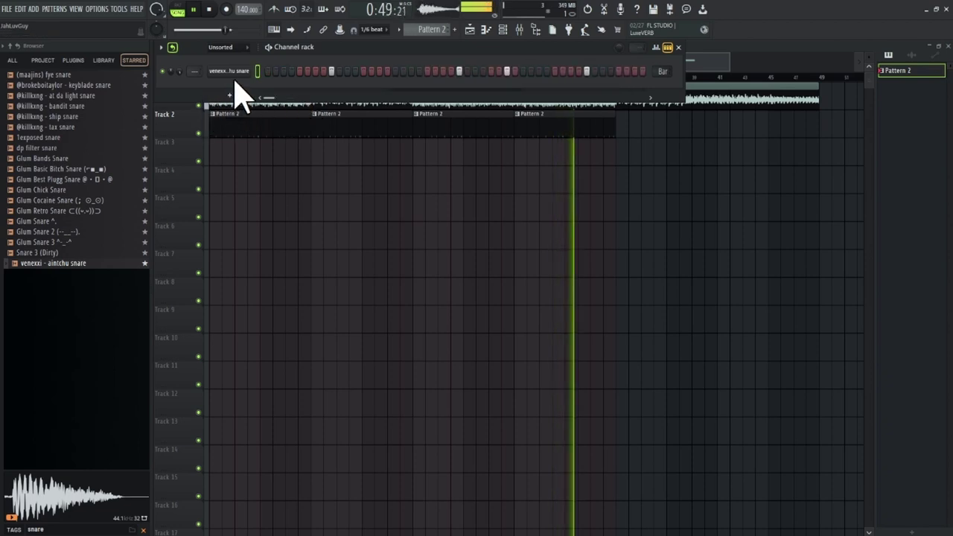
Step: Lengthen all snare notes to one step each in the piano roll and raise their velocities to maximum
{"action": "right_click", "coordinate": [233, 74]}
{"action": "left_click", "coordinate": [261, 72]}
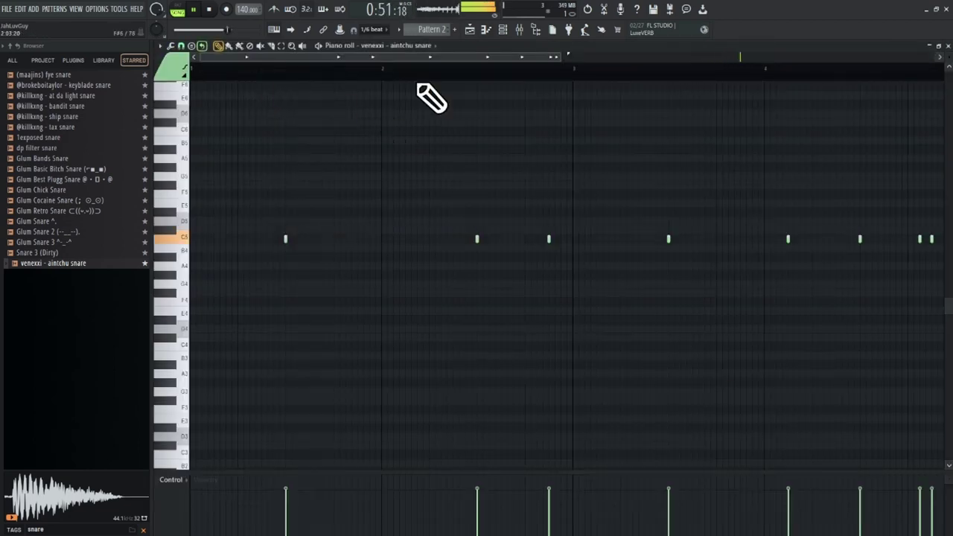
{"action": "scroll", "coordinate": [419, 79], "scroll_direction": "down", "scroll_amount": 4}
{"action": "scroll", "coordinate": [401, 73], "scroll_direction": "up", "scroll_amount": 3}
{"action": "left_click", "coordinate": [184, 46]}
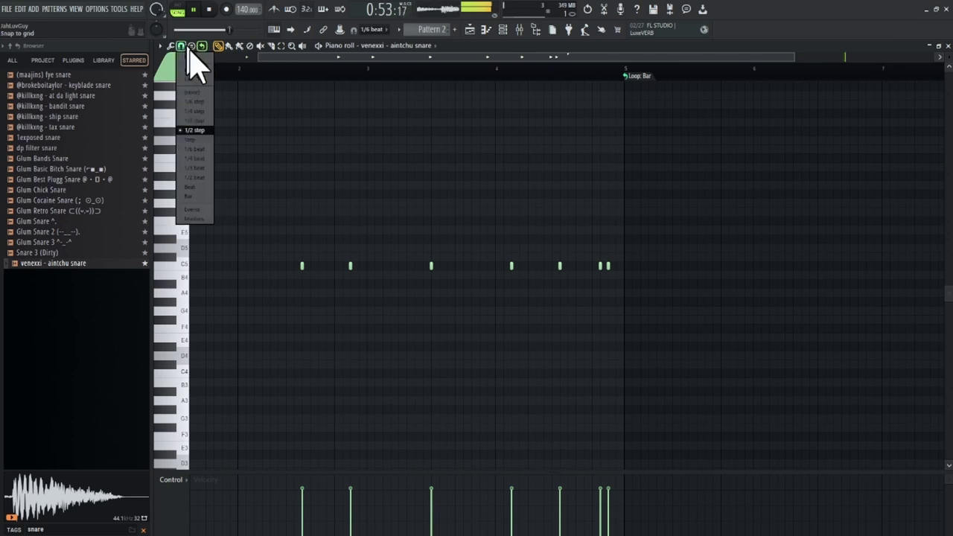
{"action": "left_click", "coordinate": [183, 137]}
{"action": "scroll", "coordinate": [253, 72], "scroll_direction": "down", "scroll_amount": 2}
{"action": "scroll", "coordinate": [254, 74], "scroll_direction": "up", "scroll_amount": 1}
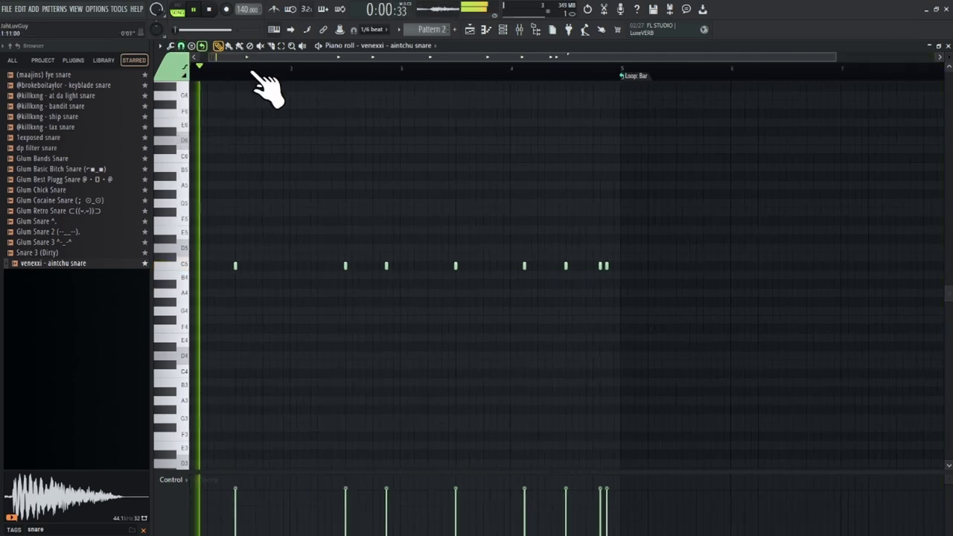
{"action": "mouse_move", "coordinate": [633, 488]}
{"action": "left_mouse_down"}
{"action": "mouse_move", "coordinate": [589, 395]}
{"action": "mouse_move", "coordinate": [146, 286]}
{"action": "left_mouse_up"}
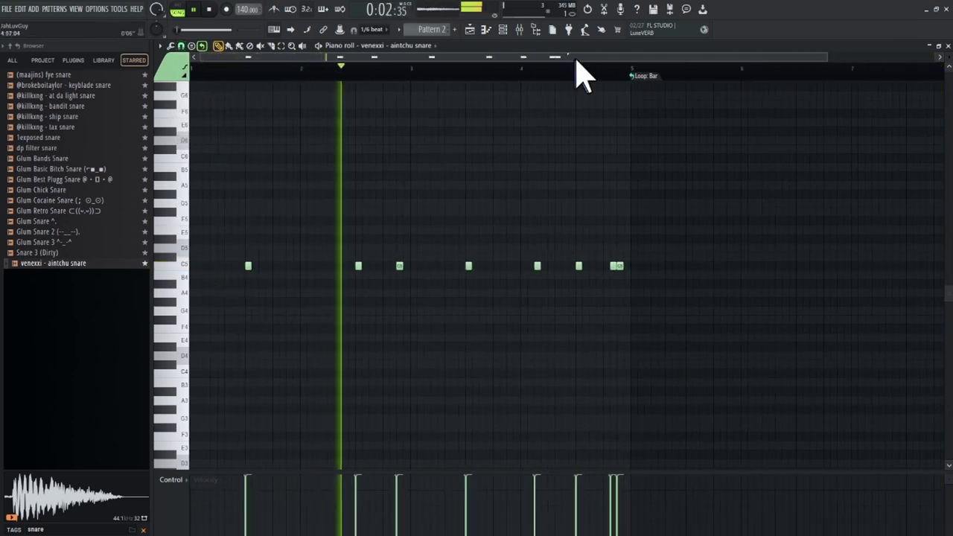
Step: Give the snare's volume envelope minimum attack and release with full hold, and route the snare to mixer insert 2 at a lower level
{"action": "left_click", "coordinate": [518, 33]}
{"action": "left_click", "coordinate": [231, 71]}
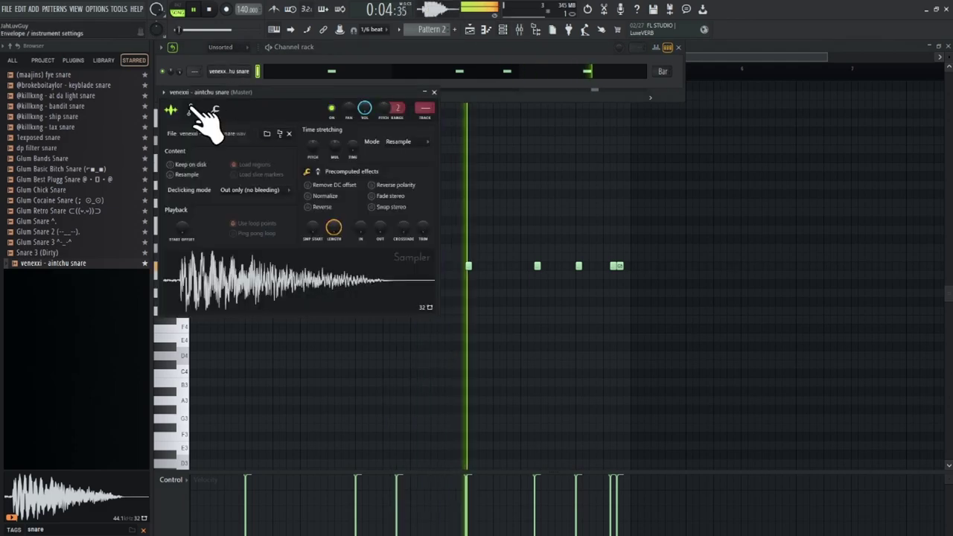
{"action": "left_click", "coordinate": [193, 109]}
{"action": "left_click_drag", "start_coordinate": [191, 209], "coordinate": [191, 246]}
{"action": "left_click_drag", "start_coordinate": [259, 209], "coordinate": [258, 246]}
{"action": "left_click_drag", "start_coordinate": [208, 208], "coordinate": [208, 149]}
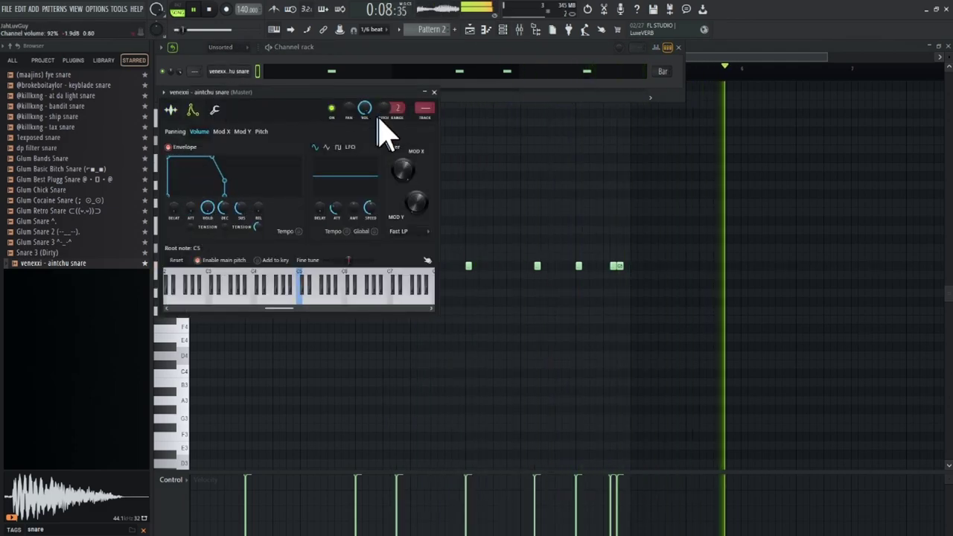
{"action": "key", "text": "F9"}
{"action": "left_click_drag", "start_coordinate": [219, 303], "coordinate": [240, 307]}
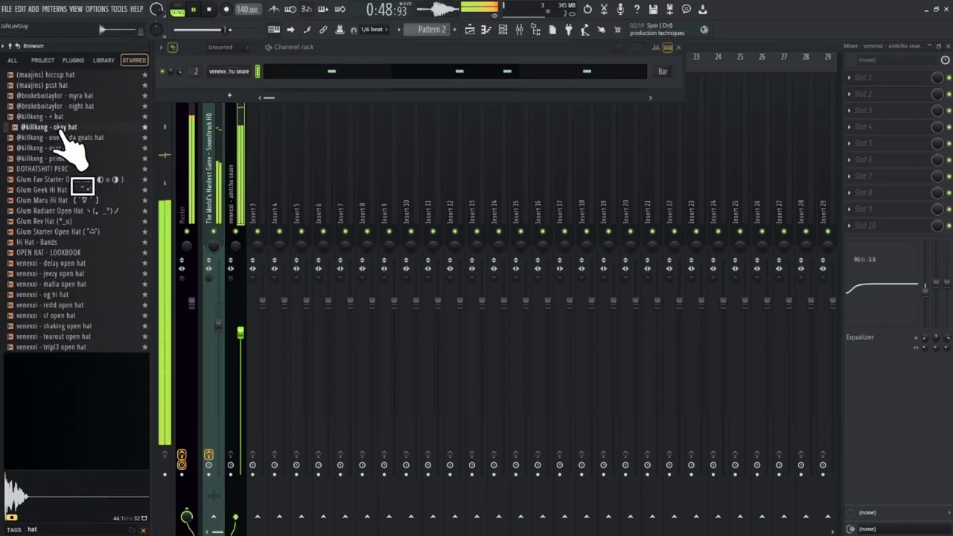
Step: Audition the starred hi-hat samples from the one of da goats hat to the Glum Maru and Geek hats
{"action": "left_click", "coordinate": [60, 138]}
{"action": "left_click", "coordinate": [67, 158]}
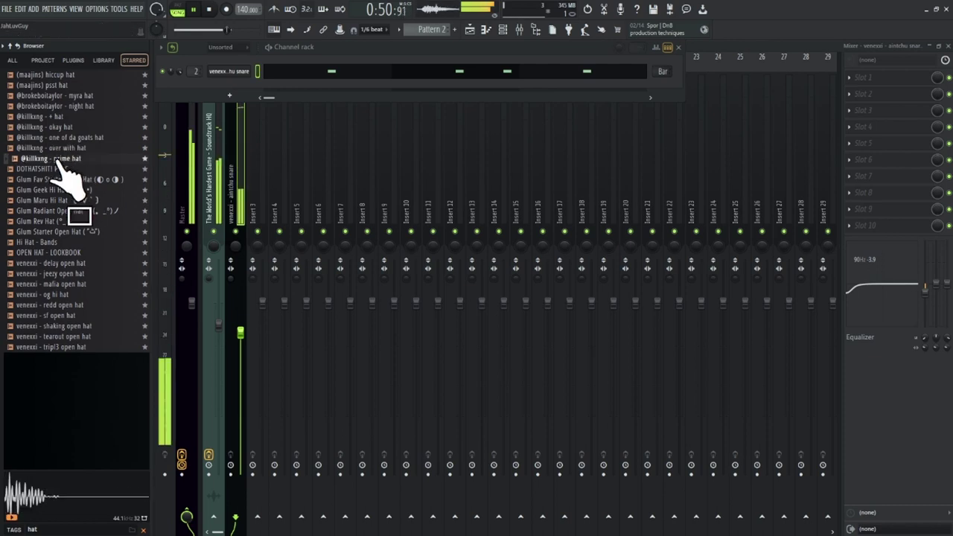
{"action": "left_click", "coordinate": [67, 168]}
{"action": "left_click", "coordinate": [70, 179]}
{"action": "left_click", "coordinate": [74, 190]}
{"action": "left_click", "coordinate": [79, 200]}
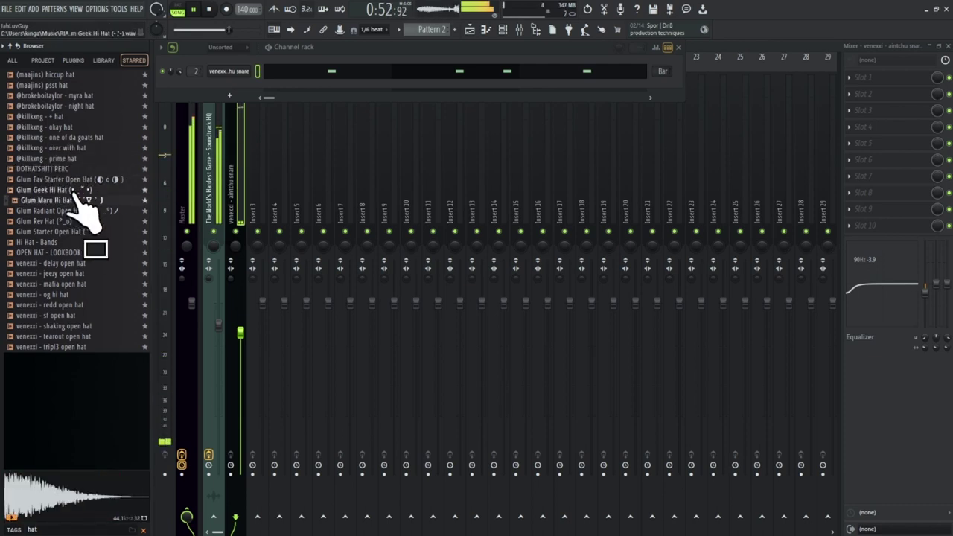
{"action": "left_click", "coordinate": [75, 200]}
{"action": "left_click", "coordinate": [75, 190]}
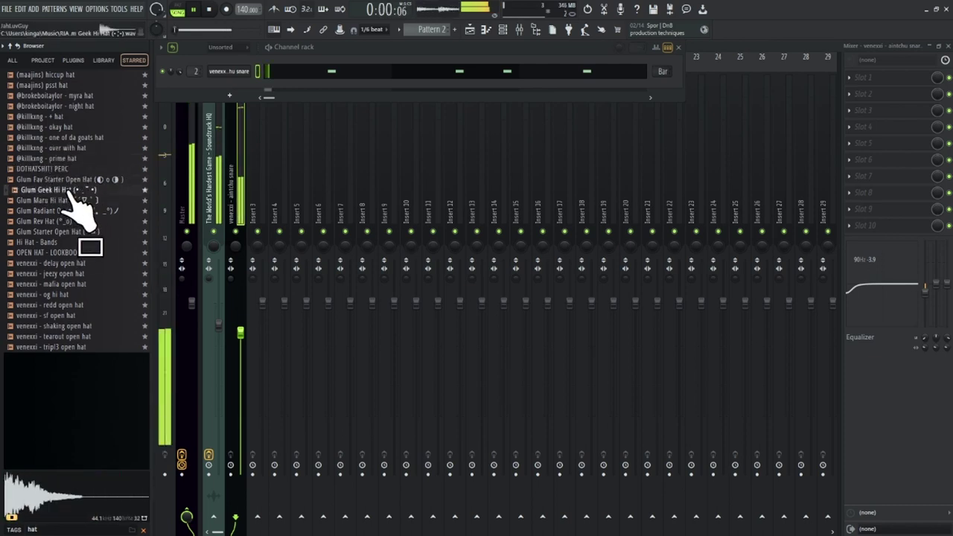
Step: Load Glum Geek Hi Hat into the channel rack as a self-cutting channel with its volume envelope hold at 100%
{"action": "left_click_drag", "start_coordinate": [229, 97], "coordinate": [224, 94]}
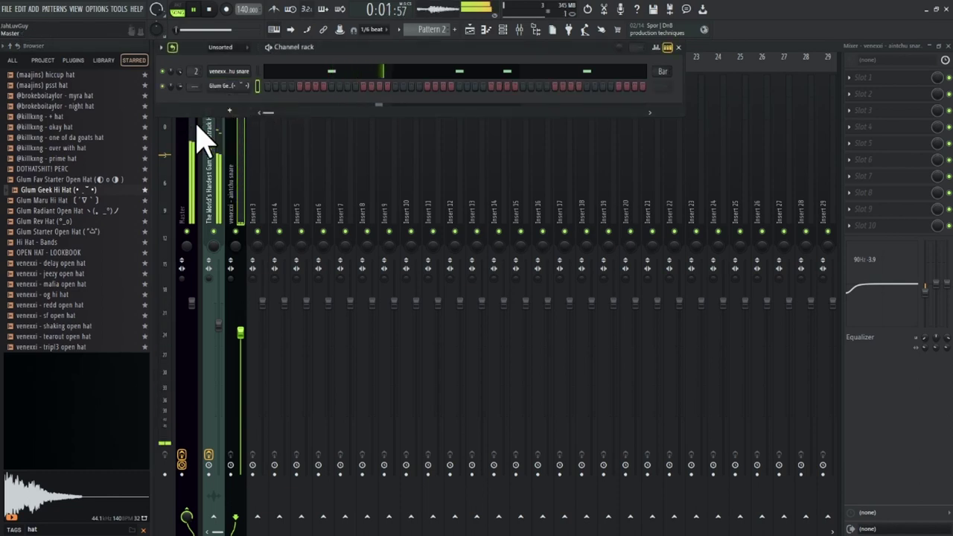
{"action": "left_click", "coordinate": [226, 85]}
{"action": "left_click", "coordinate": [237, 124]}
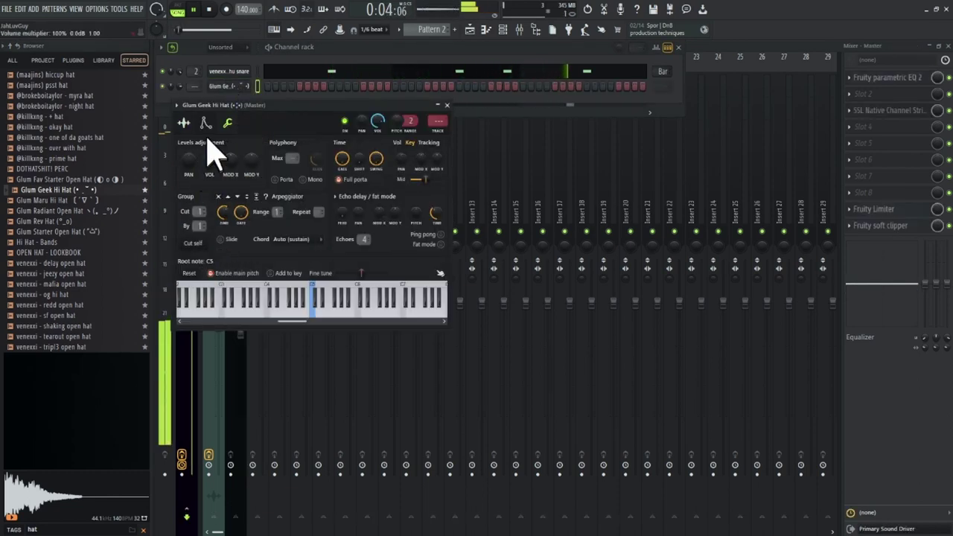
{"action": "left_click", "coordinate": [206, 123]}
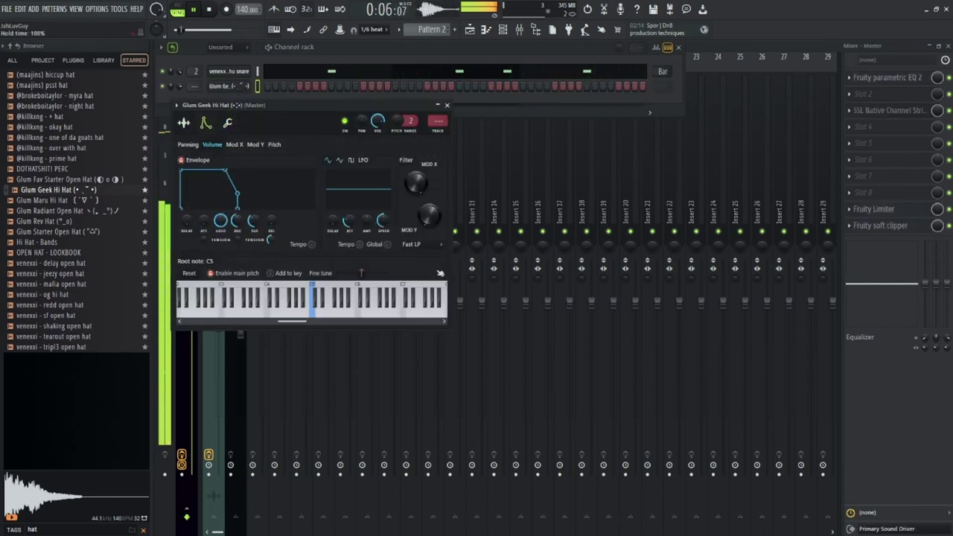
{"action": "left_click", "coordinate": [447, 105]}
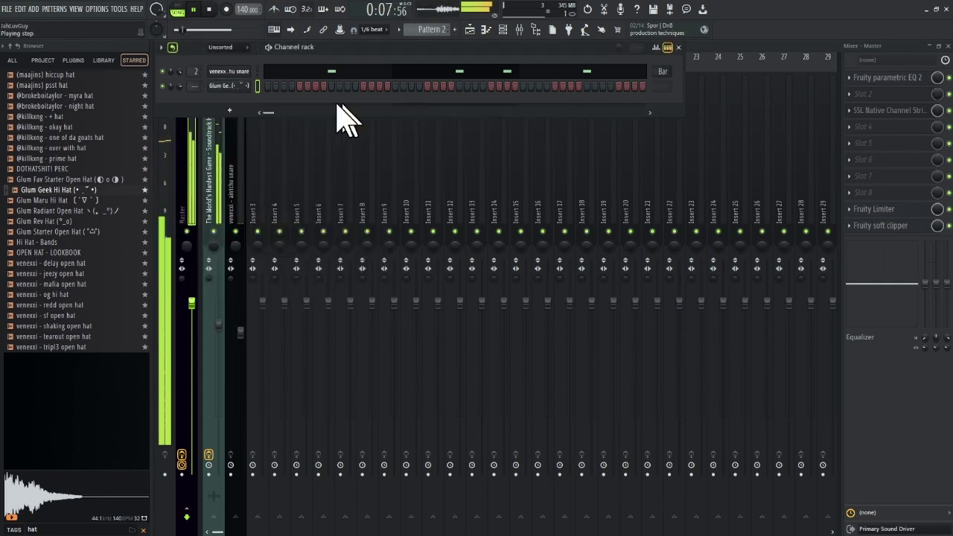
Step: Fill the Glum Geek Hi Hat channel on every 2 steps and open its notes in the piano roll
{"action": "right_click", "coordinate": [246, 88]}
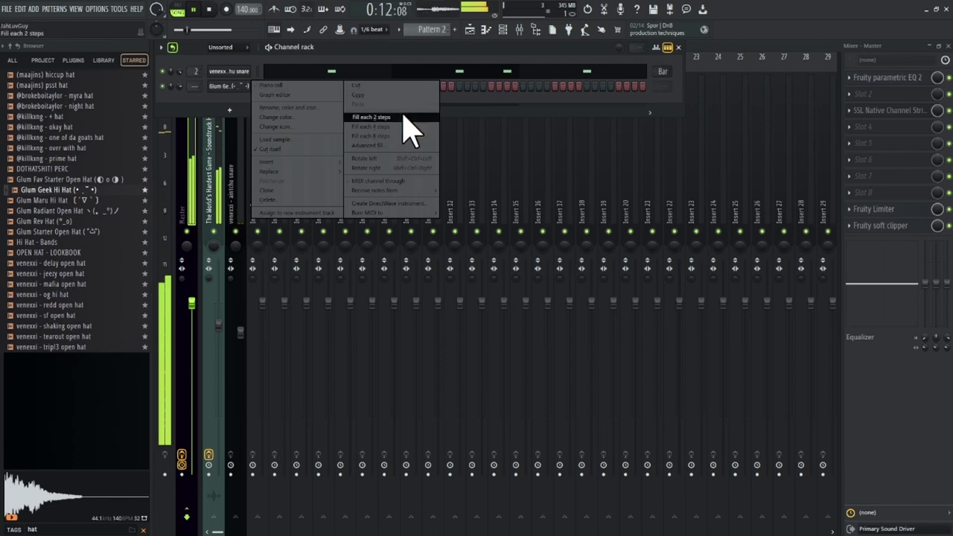
{"action": "left_click", "coordinate": [372, 117]}
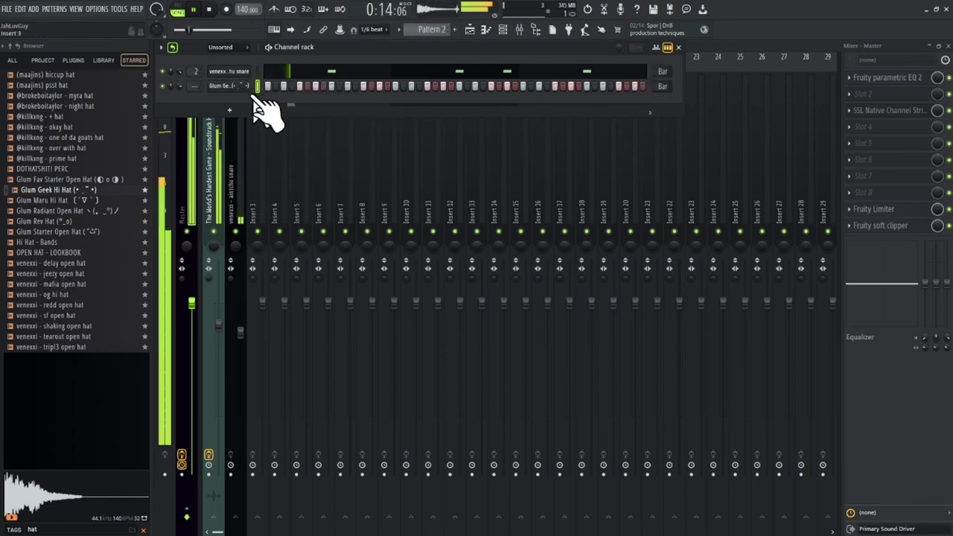
{"action": "right_click", "coordinate": [257, 93]}
{"action": "left_click", "coordinate": [279, 99]}
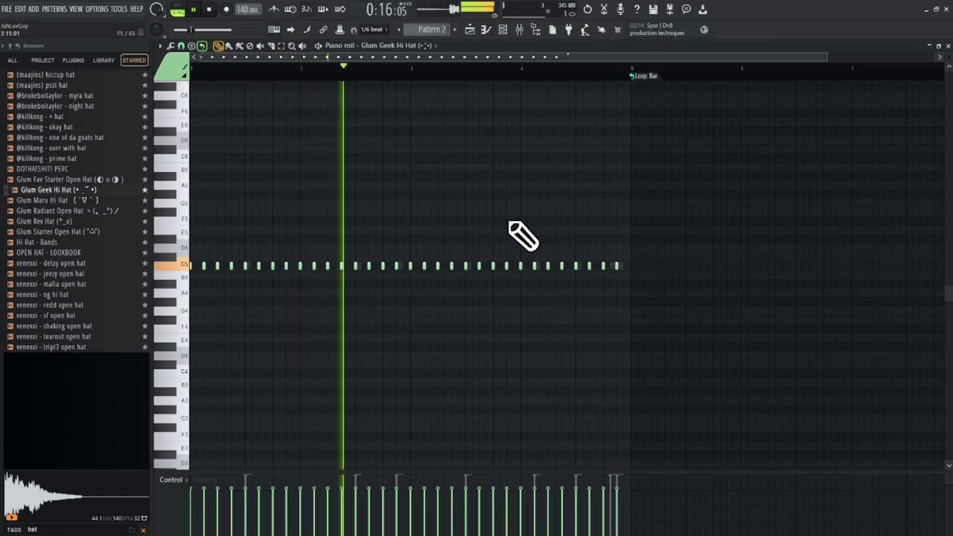
Step: Try different lengths for the hi-hat notes and leave them all half a step long
{"action": "left_click", "coordinate": [191, 45]}
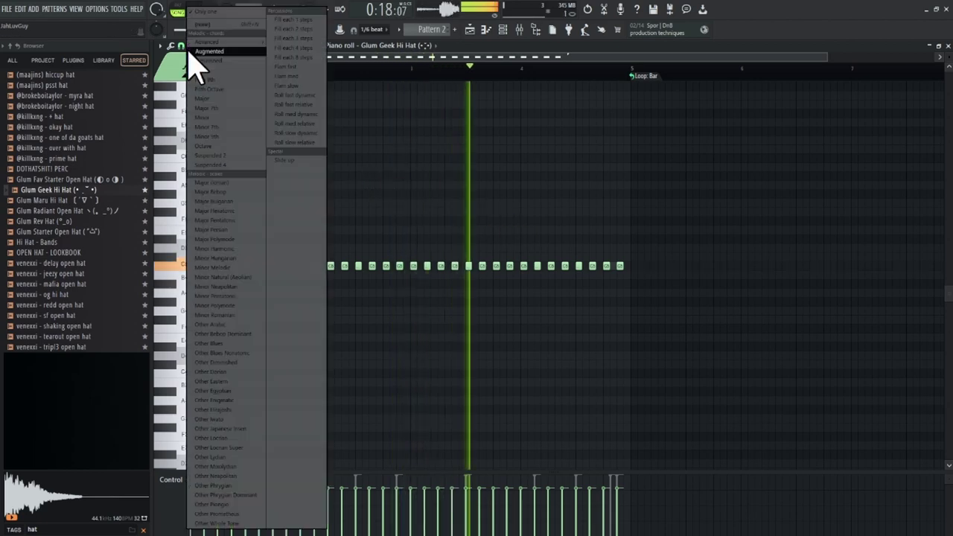
{"action": "left_click", "coordinate": [181, 45]}
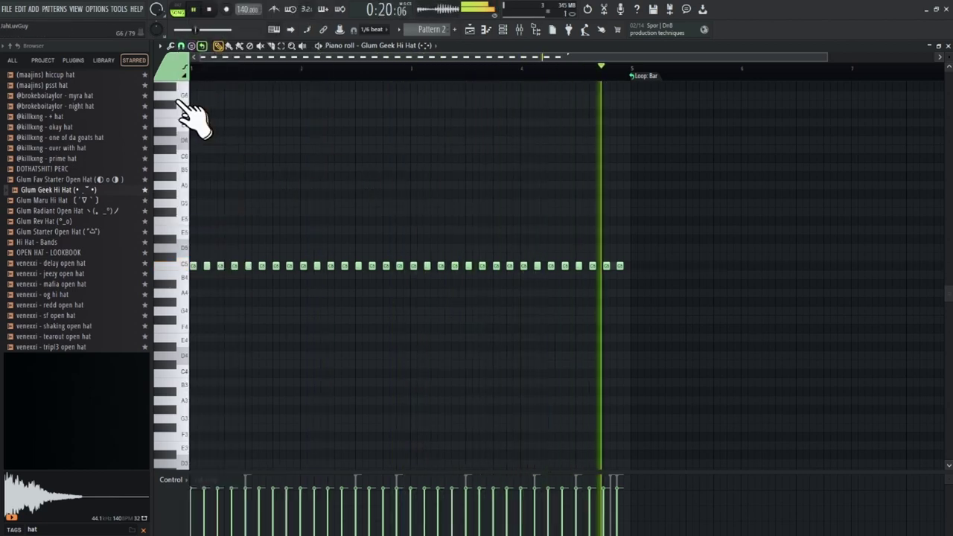
{"action": "key", "text": "ctrl+q"}
{"action": "left_click", "coordinate": [181, 47]}
{"action": "left_click", "coordinate": [201, 112]}
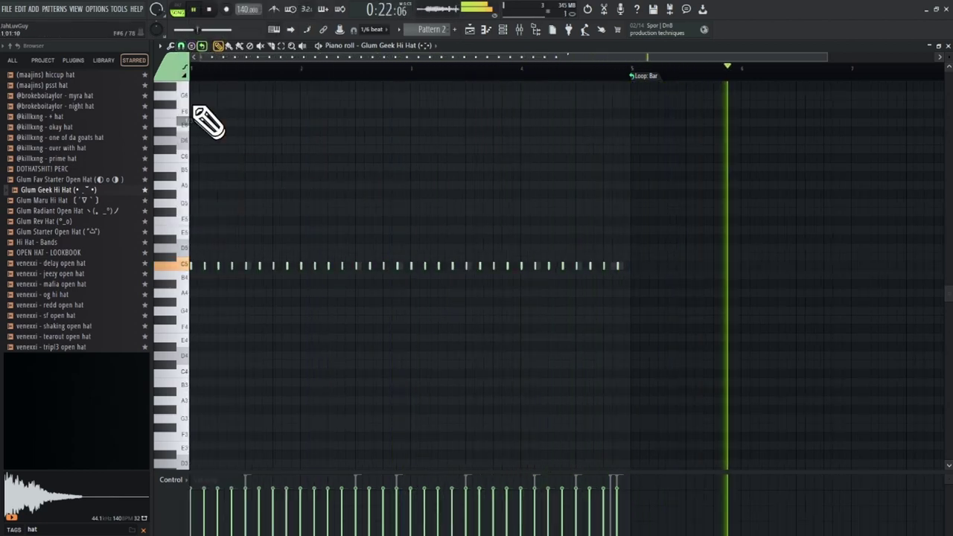
{"action": "left_click", "coordinate": [182, 47]}
{"action": "left_click", "coordinate": [200, 131]}
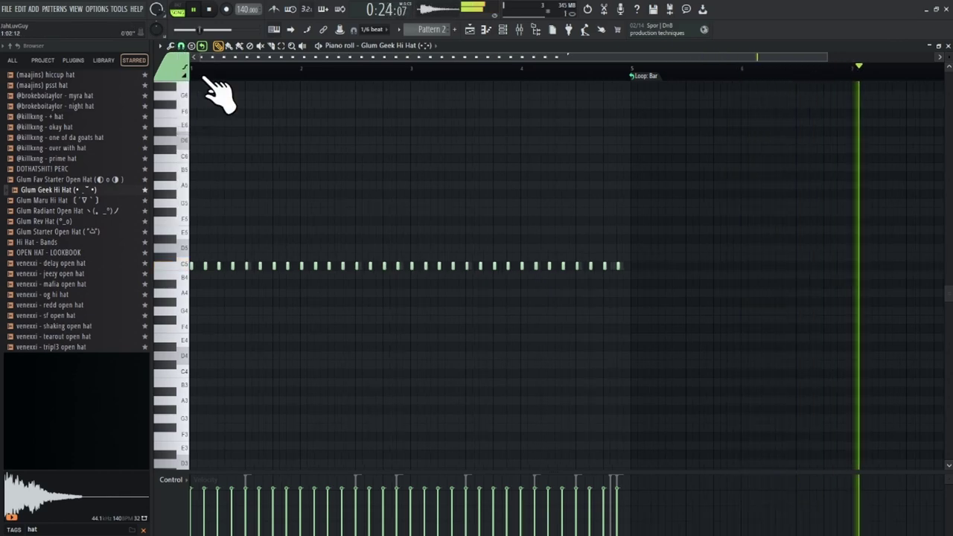
Step: Add half-step hi-hat notes between steps 5 and 7 of bar 1 to form a five-note roll on beat 2
{"action": "scroll", "coordinate": [207, 69], "scroll_direction": "up", "scroll_amount": 5}
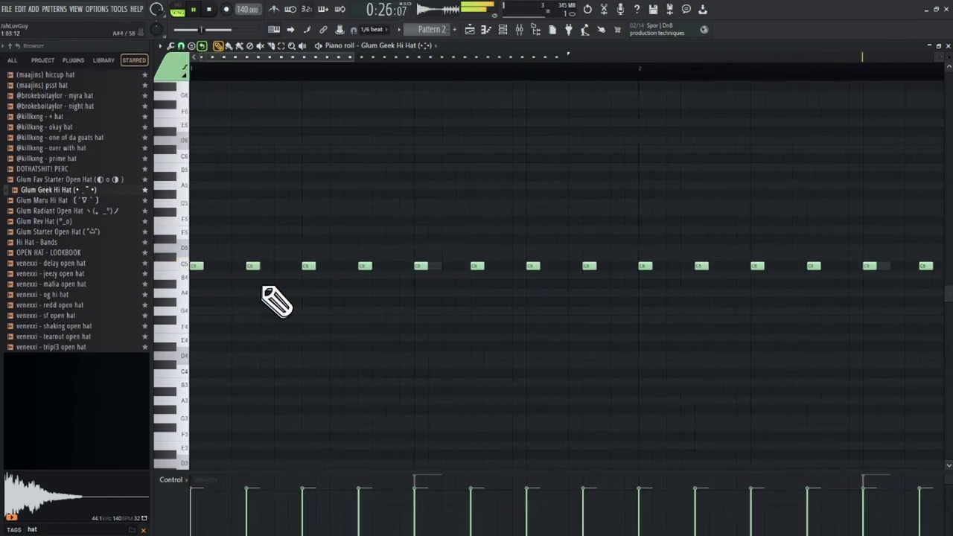
{"action": "left_click", "coordinate": [336, 267]}
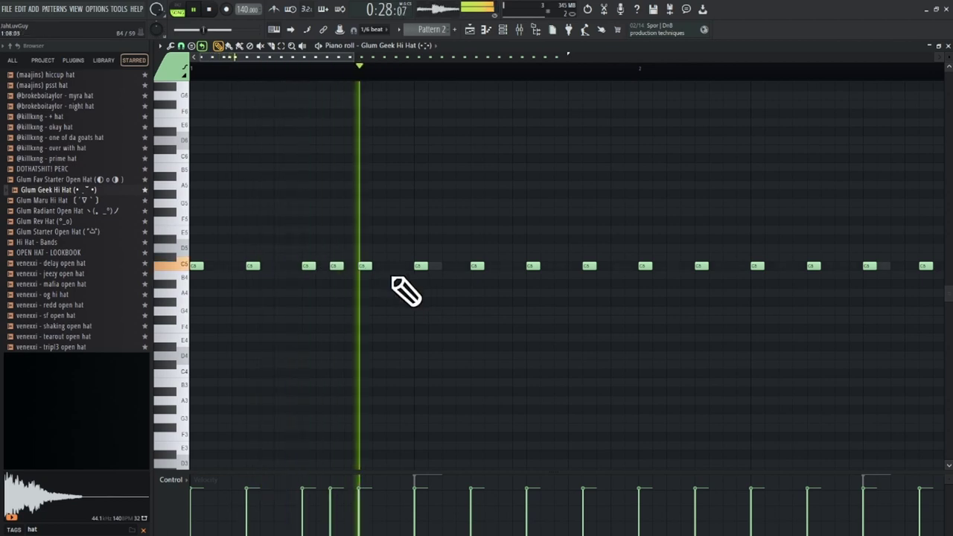
{"action": "scroll", "coordinate": [322, 74], "scroll_direction": "down", "scroll_amount": 2}
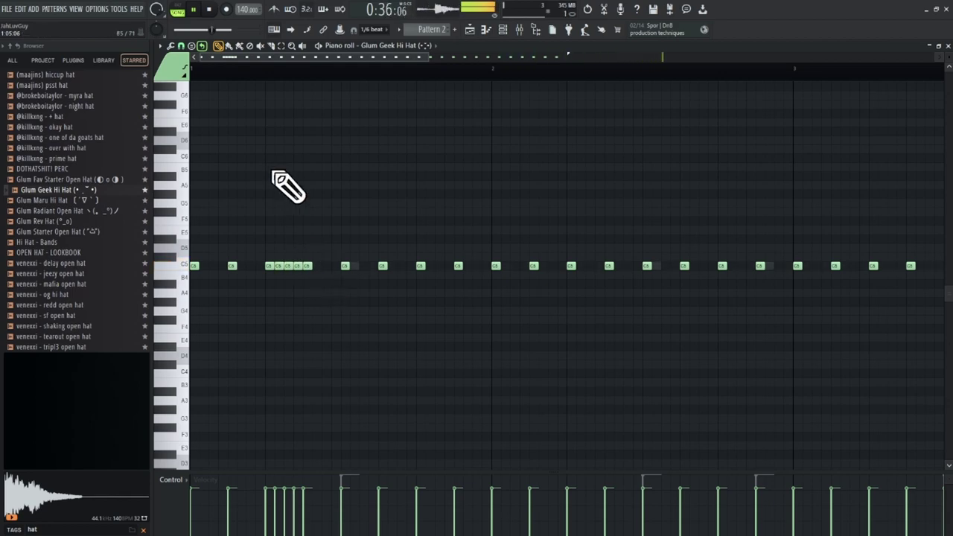
{"action": "scroll", "coordinate": [267, 93], "scroll_direction": "down", "scroll_amount": 1}
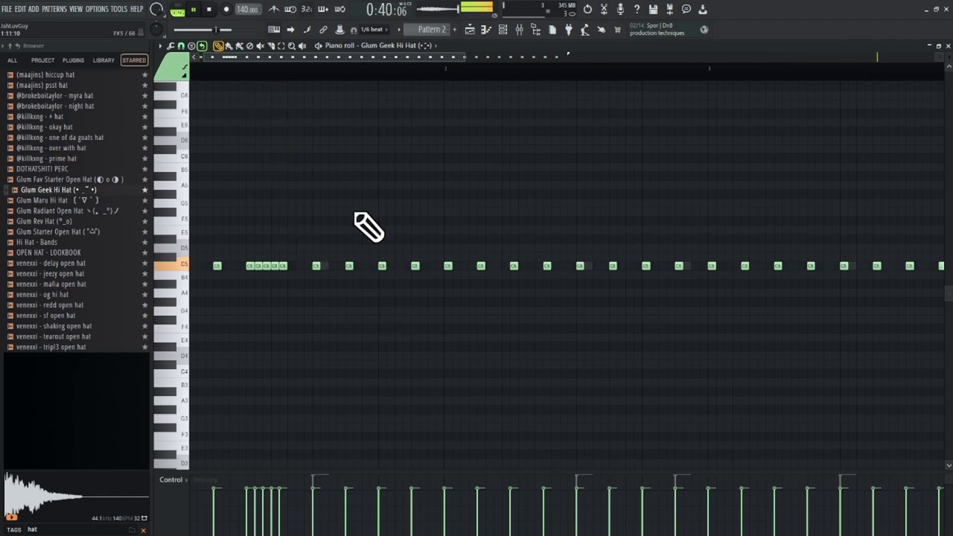
Step: Create a gap at the start of bar 2 by deleting its first two hi-hats, keeping the last hi-hat of bar 1
{"action": "scroll", "coordinate": [287, 85], "scroll_direction": "up", "scroll_amount": 1}
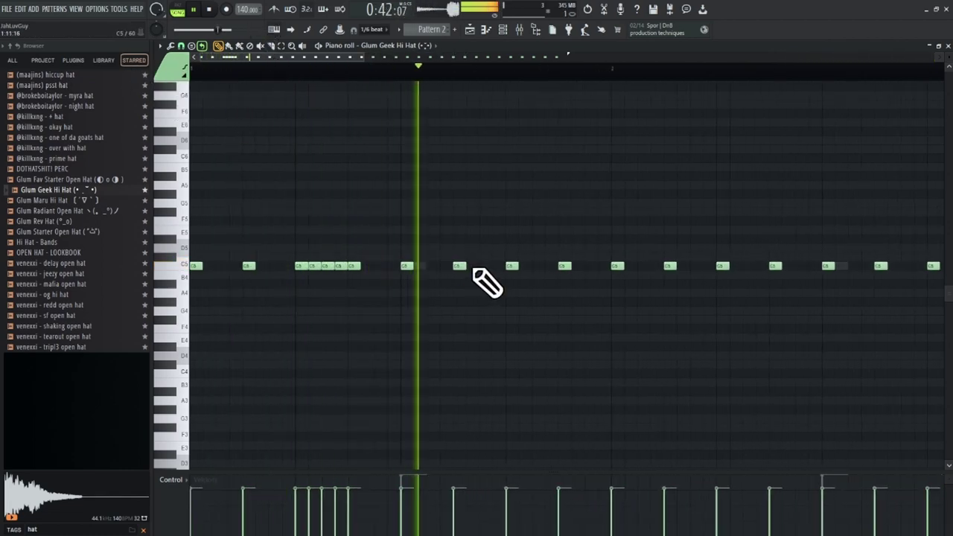
{"action": "right_click", "coordinate": [564, 268]}
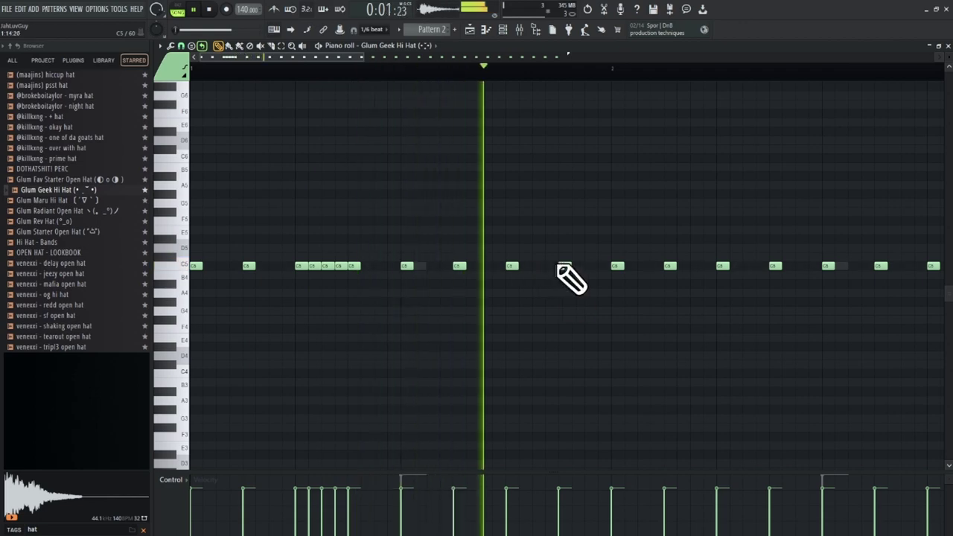
{"action": "right_click", "coordinate": [617, 267]}
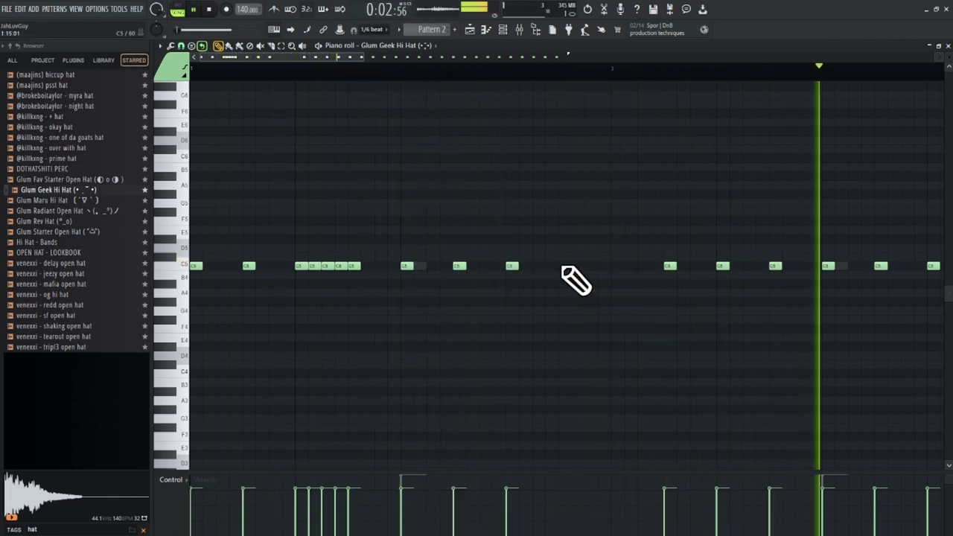
{"action": "scroll", "coordinate": [405, 75], "scroll_direction": "down", "scroll_amount": 2}
{"action": "key", "text": "space"}
{"action": "key", "text": "space"}
{"action": "scroll", "coordinate": [406, 74], "scroll_direction": "up", "scroll_amount": 1}
{"action": "scroll", "coordinate": [402, 223], "scroll_direction": "up", "scroll_amount": 1}
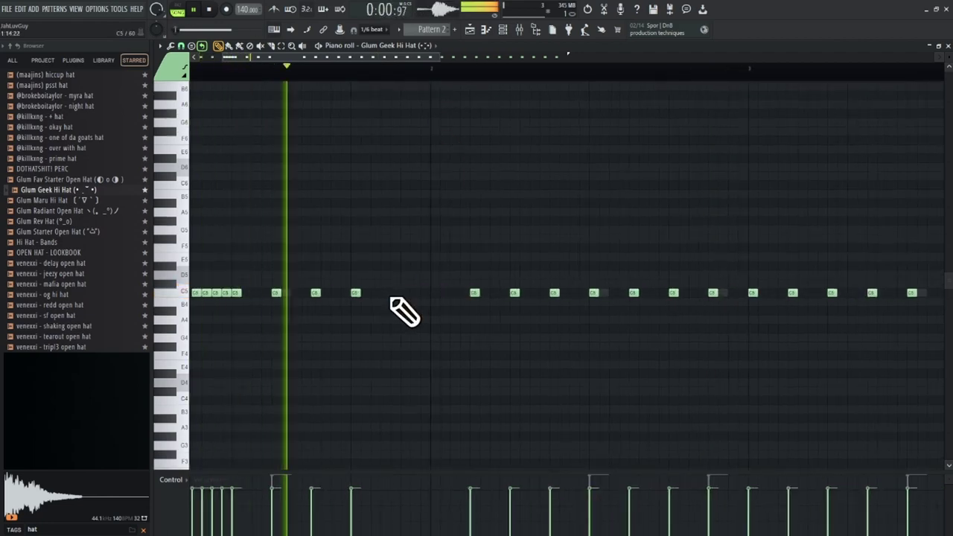
{"action": "left_click", "coordinate": [395, 293]}
{"action": "scroll", "coordinate": [382, 96], "scroll_direction": "down", "scroll_amount": 2}
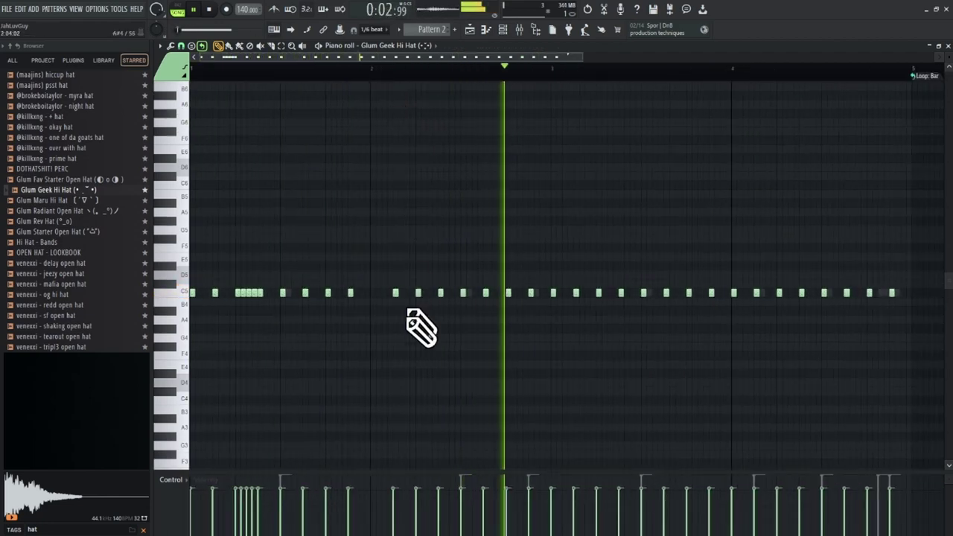
{"action": "right_click", "coordinate": [396, 294]}
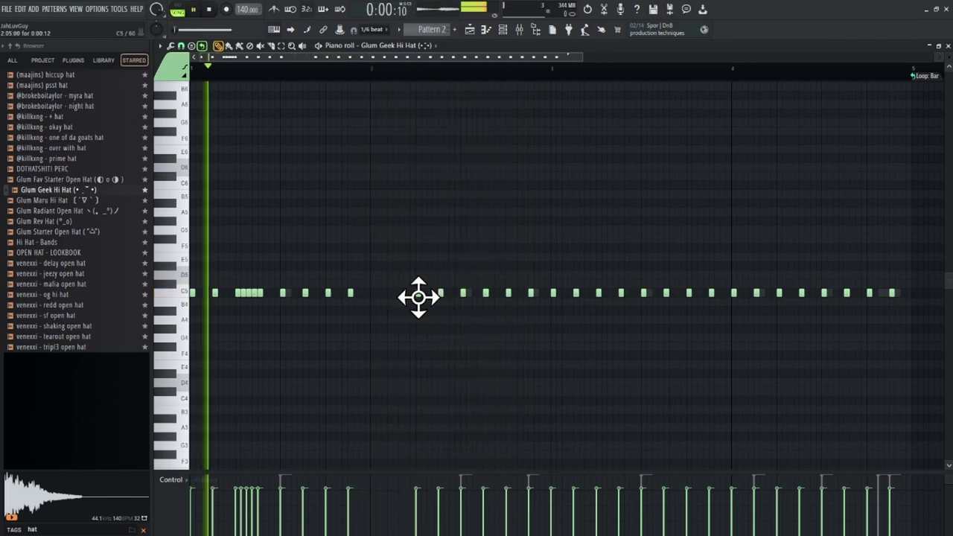
Step: In bar 2, build a three-note half-step roll on beat 2 and replace the step 15 hi-hat with six quarter-step D#4 notes
{"action": "left_click", "coordinate": [425, 295]}
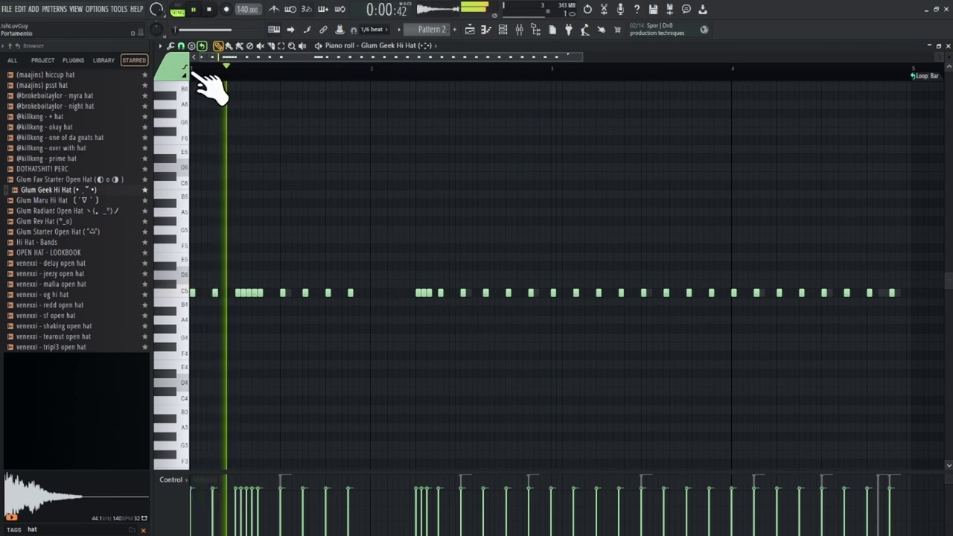
{"action": "left_click", "coordinate": [192, 47]}
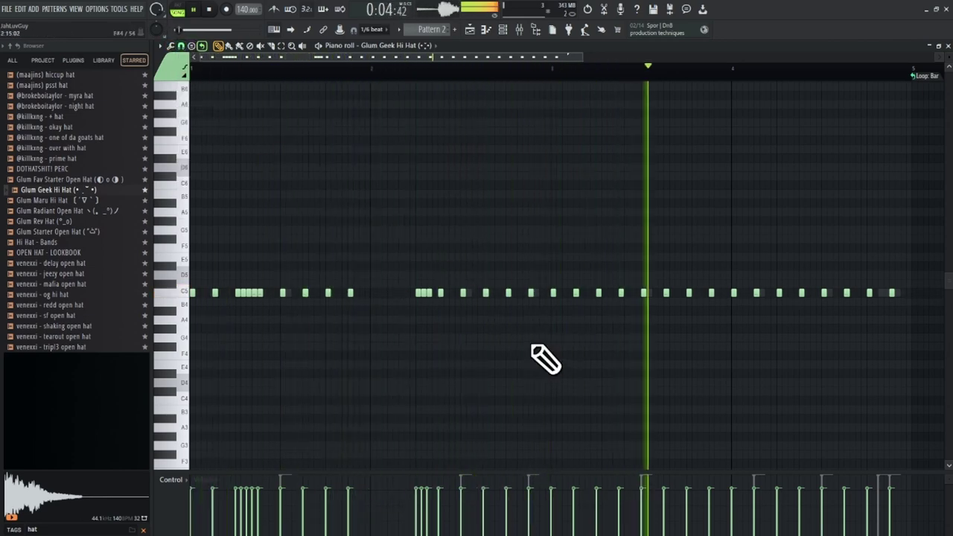
{"action": "scroll", "coordinate": [559, 79], "scroll_direction": "up", "scroll_amount": 3}
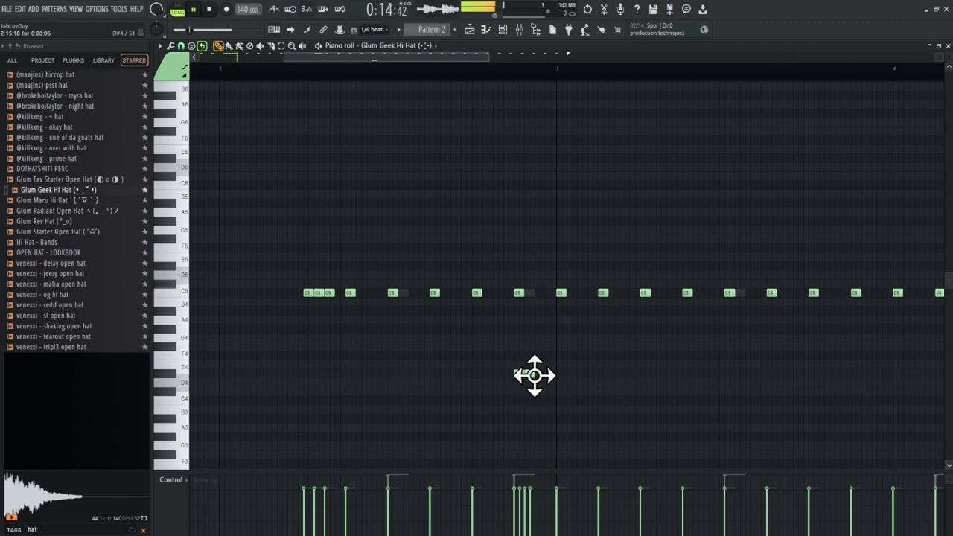
{"action": "right_click", "coordinate": [517, 292]}
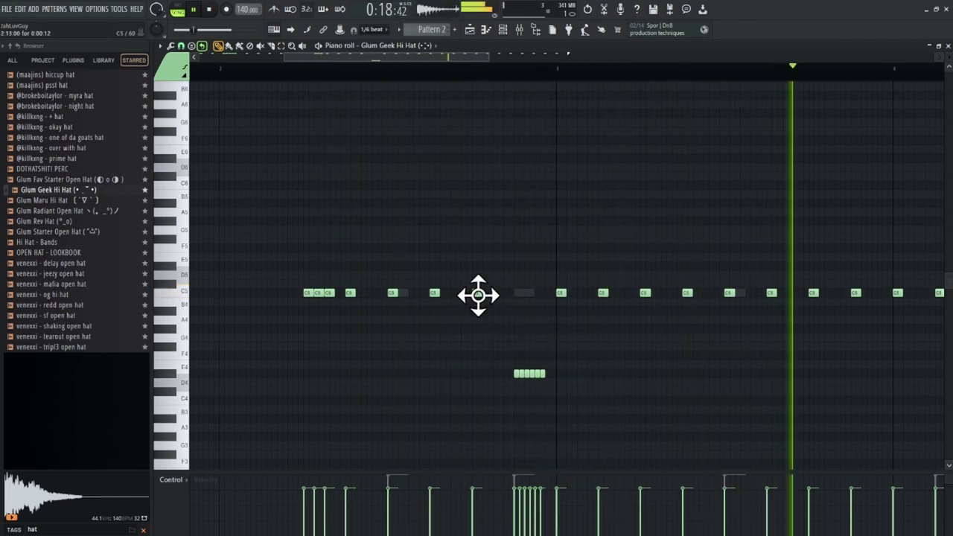
{"action": "left_click", "coordinate": [520, 292]}
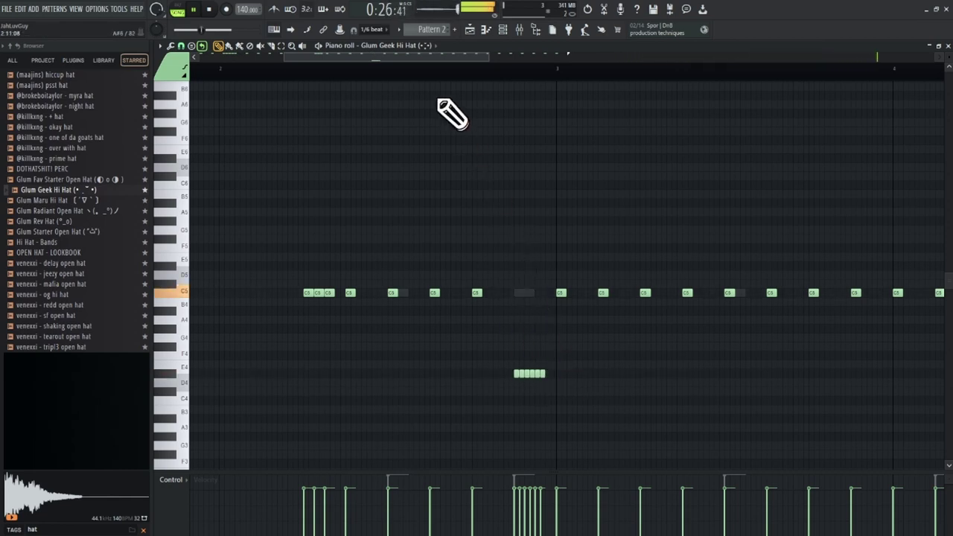
Step: Try transposing the whole hi-hat pattern down in semitones and return it to its original pitch
{"action": "scroll", "coordinate": [436, 90], "scroll_direction": "down", "scroll_amount": 4}
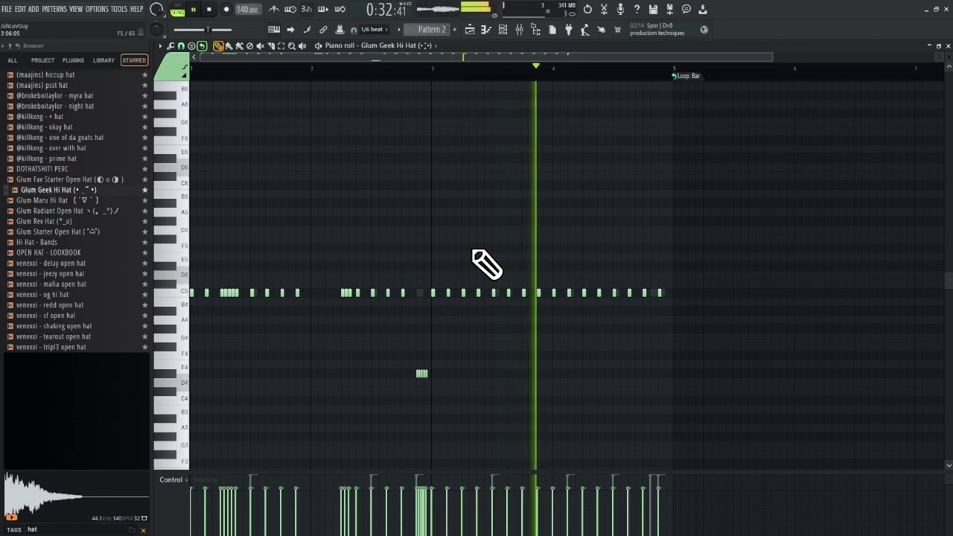
{"action": "key", "text": "Down"}
{"action": "key", "text": "Down"}
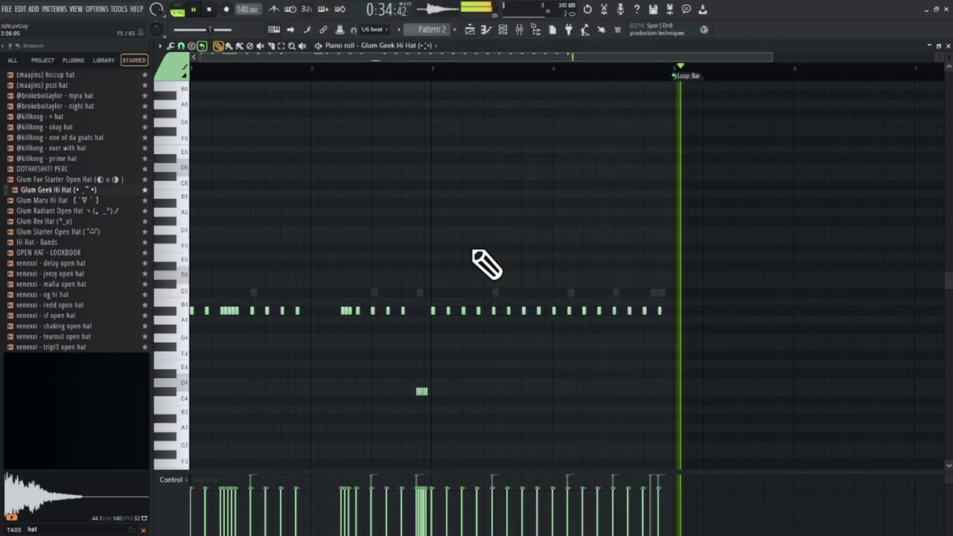
{"action": "key", "text": "Down"}
{"action": "key", "text": "Up"}
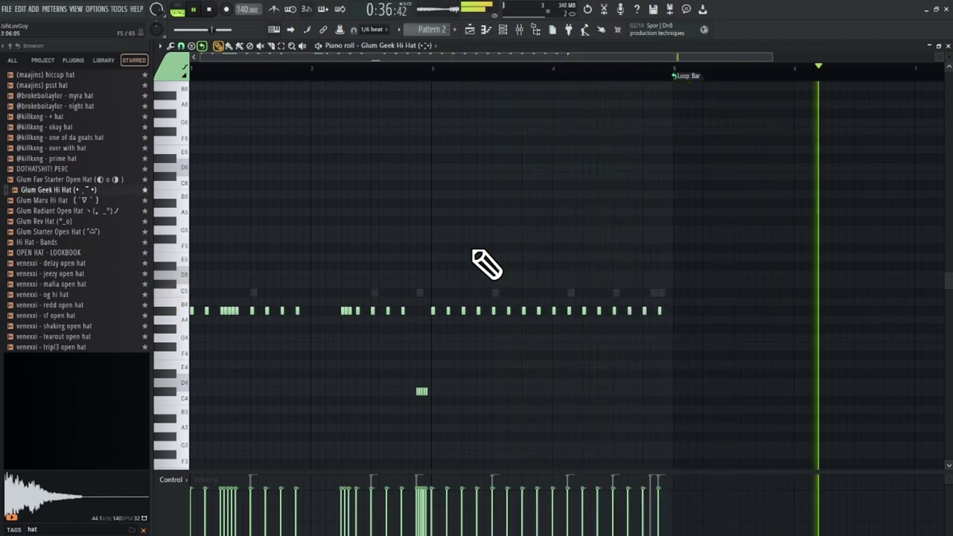
{"action": "key", "text": "Up"}
{"action": "key", "text": "Up"}
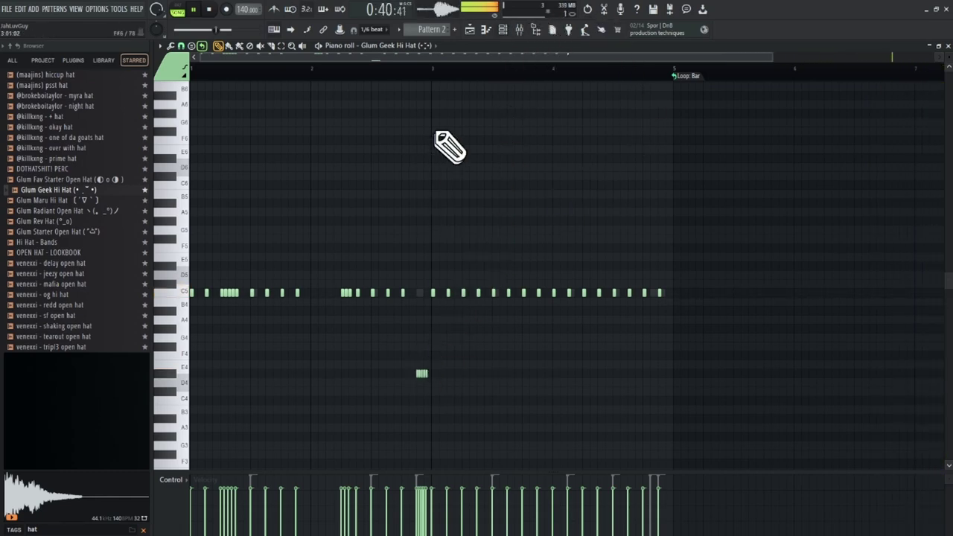
Step: Replace the hi-hats in bars 3 and 4 with a copy of bars 1 and 2, and delete the step 11 hi-hat in bar 3
{"action": "scroll", "coordinate": [452, 96], "scroll_direction": "down", "scroll_amount": 1}
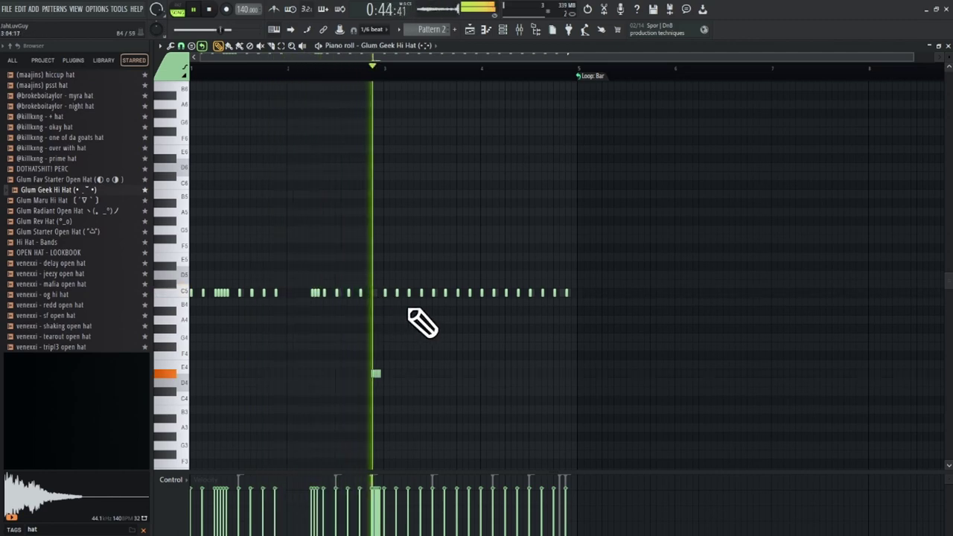
{"action": "right_click", "coordinate": [378, 294]}
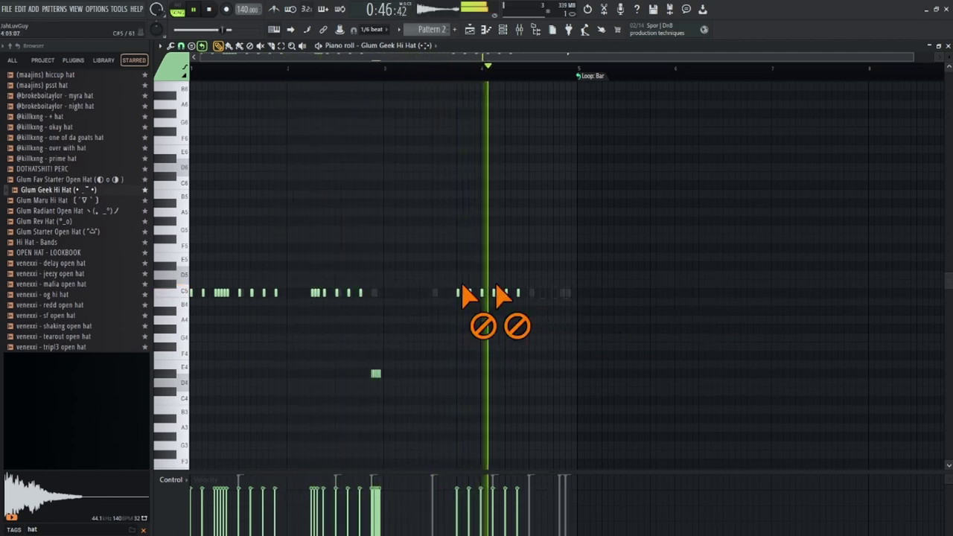
{"action": "key", "text": "ctrl+b"}
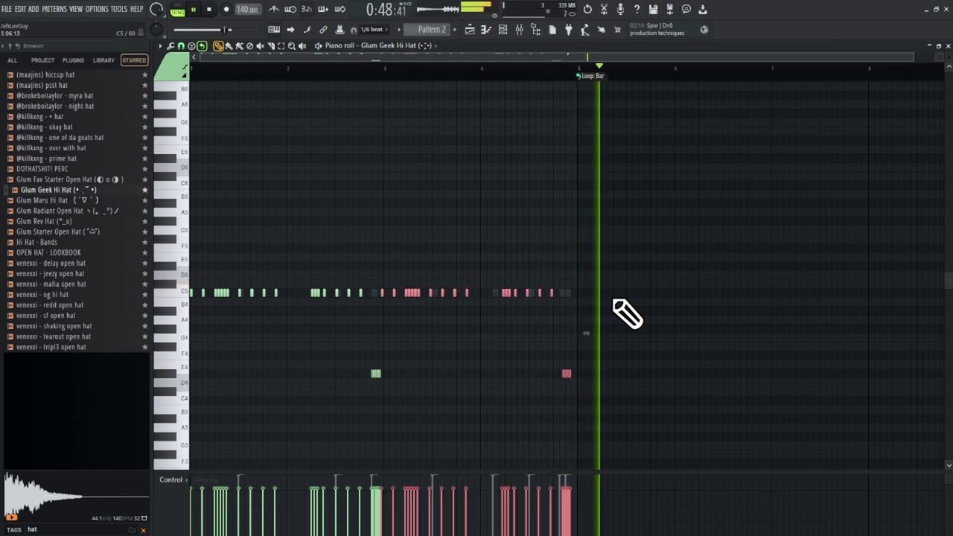
{"action": "right_click", "coordinate": [445, 295]}
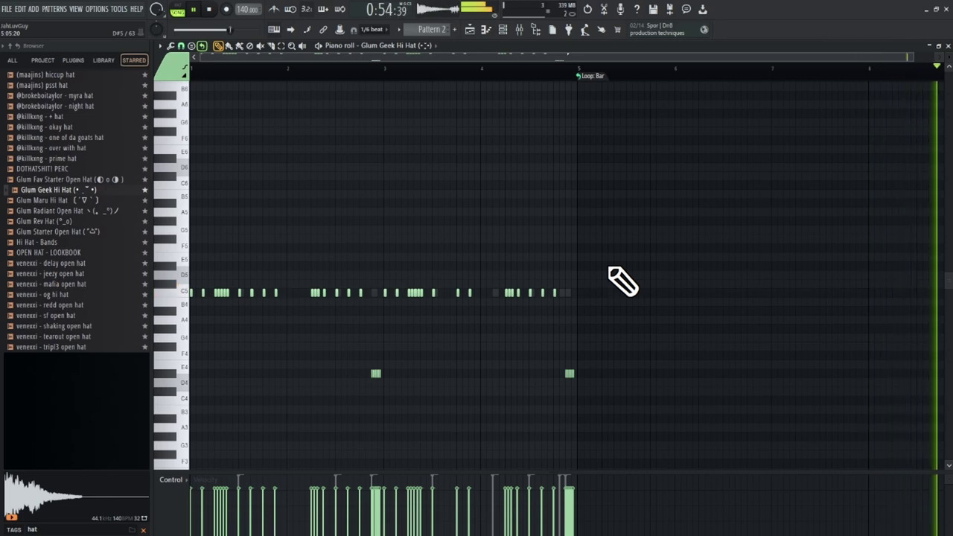
Step: Add low C4 hi-hat notes on steps 1, 4 and 7 of bar 4
{"action": "scroll", "coordinate": [508, 74], "scroll_direction": "up", "scroll_amount": 3}
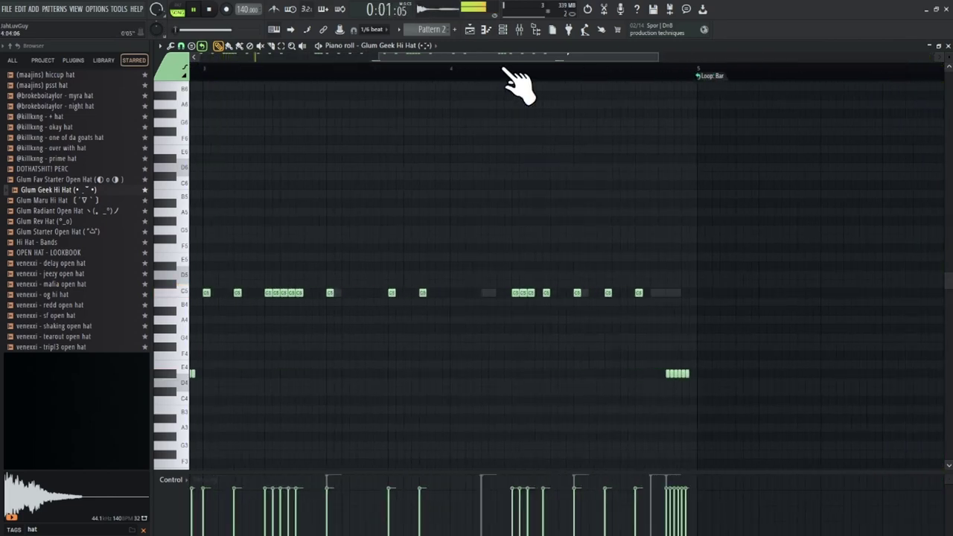
{"action": "left_click", "coordinate": [486, 294]}
{"action": "left_click", "coordinate": [500, 295]}
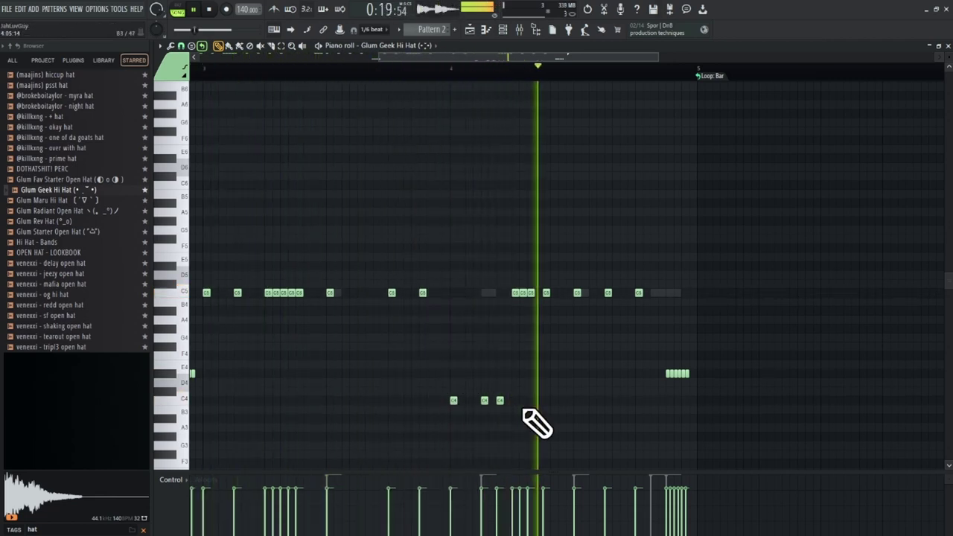
{"action": "right_click", "coordinate": [500, 400]}
{"action": "right_click", "coordinate": [484, 401]}
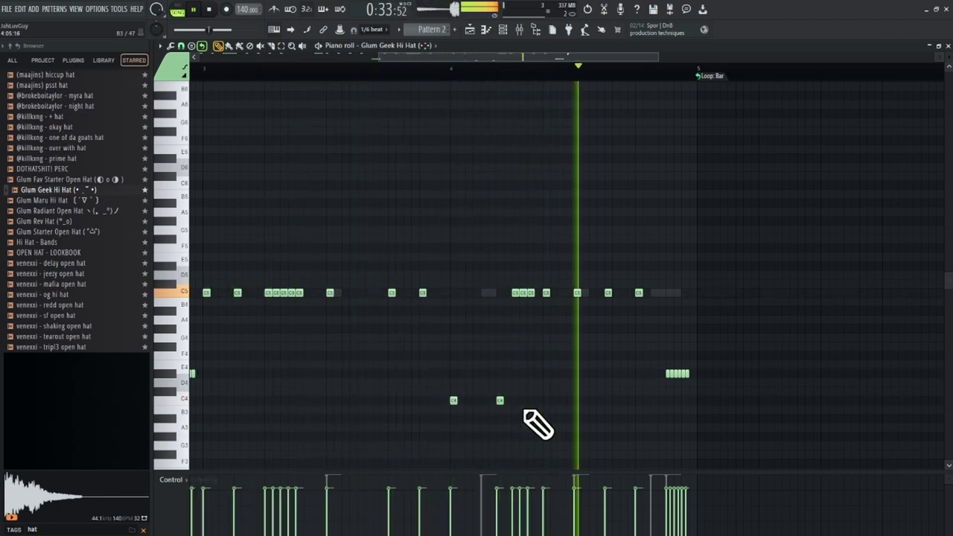
{"action": "left_click", "coordinate": [545, 403]}
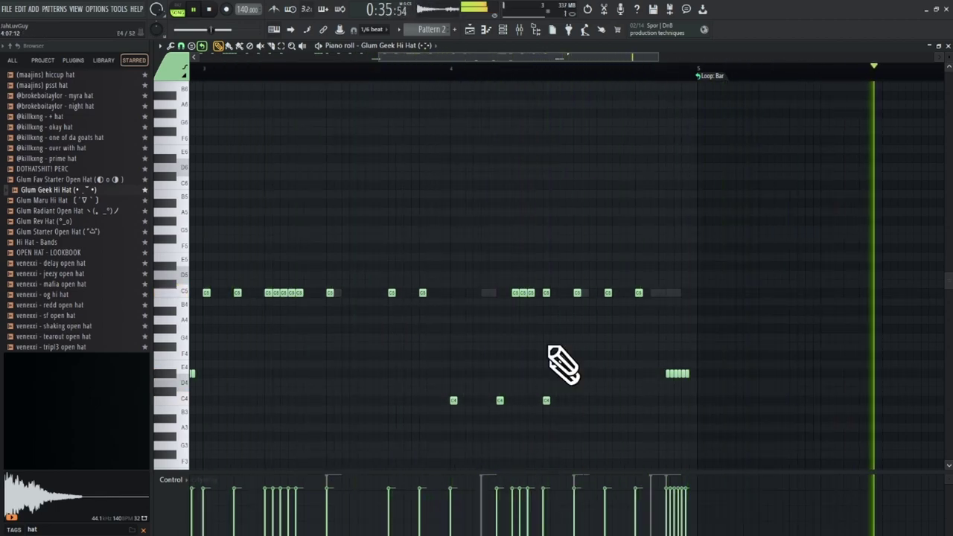
{"action": "scroll", "coordinate": [504, 76], "scroll_direction": "down", "scroll_amount": 1}
{"action": "scroll", "coordinate": [512, 97], "scroll_direction": "down", "scroll_amount": 1}
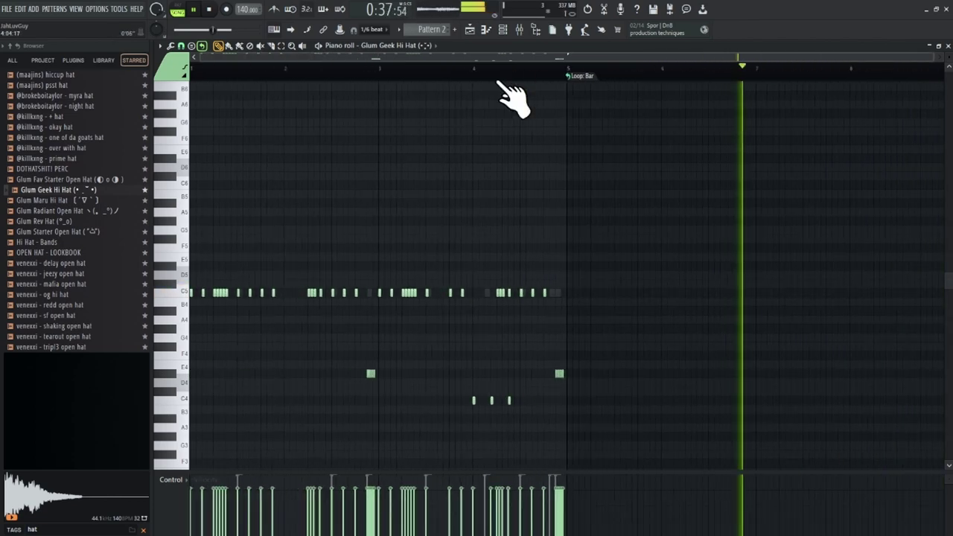
Step: Route the Glum Geek Hi Hat to mixer track 3, cut its low-shelf EQ to -18 dB and lower its fader slightly
{"action": "left_click", "coordinate": [468, 30]}
{"action": "left_click", "coordinate": [506, 31]}
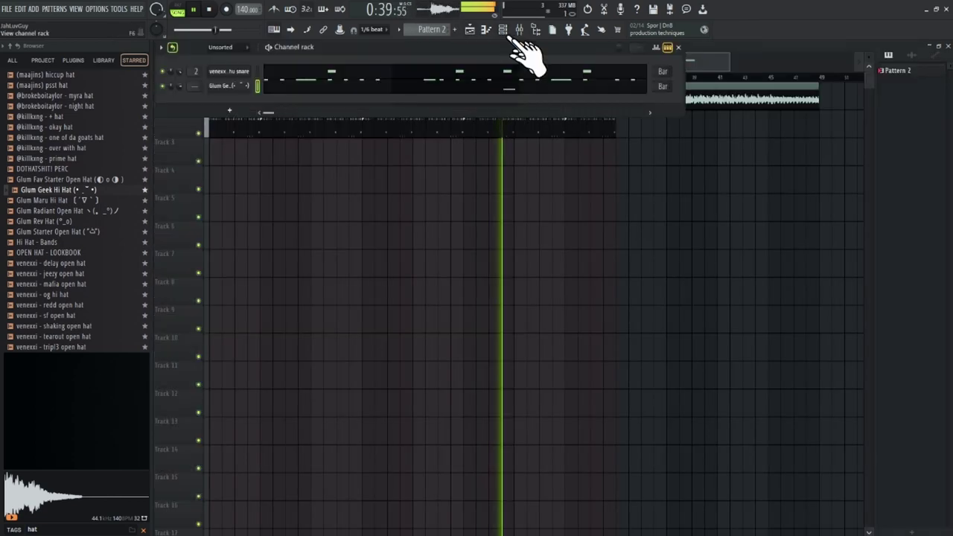
{"action": "left_click", "coordinate": [229, 87]}
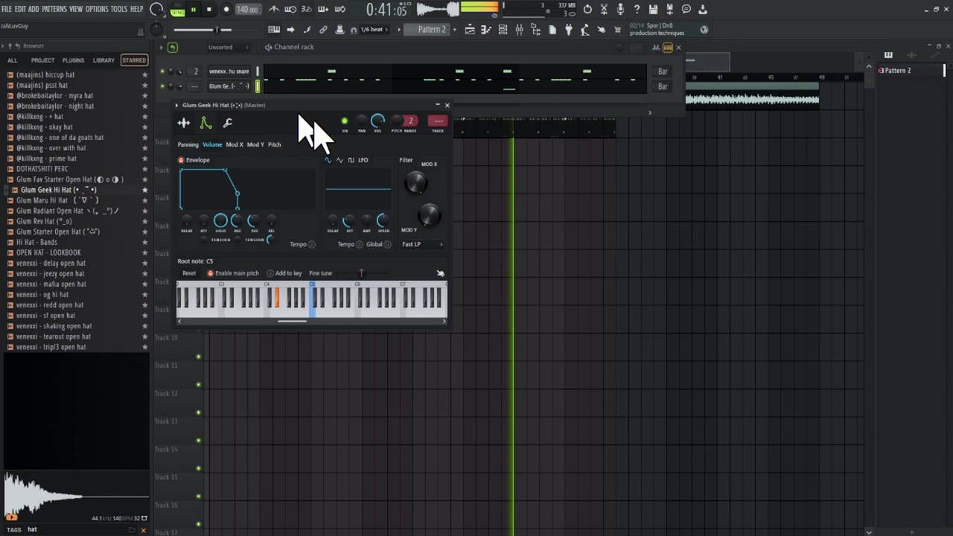
{"action": "left_click", "coordinate": [438, 132]}
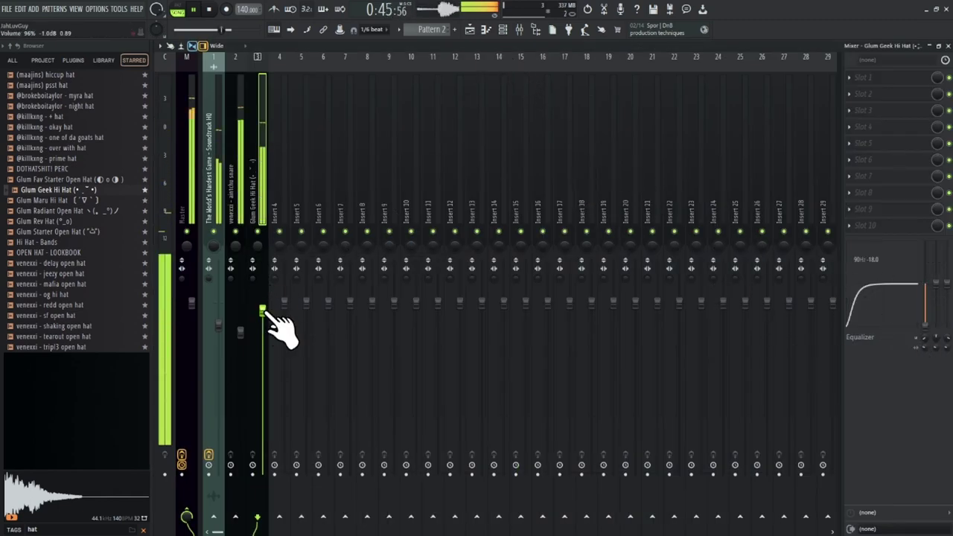
Step: Delete the D#4 hi-hat roll at the end of bar 4
{"action": "left_click", "coordinate": [485, 31]}
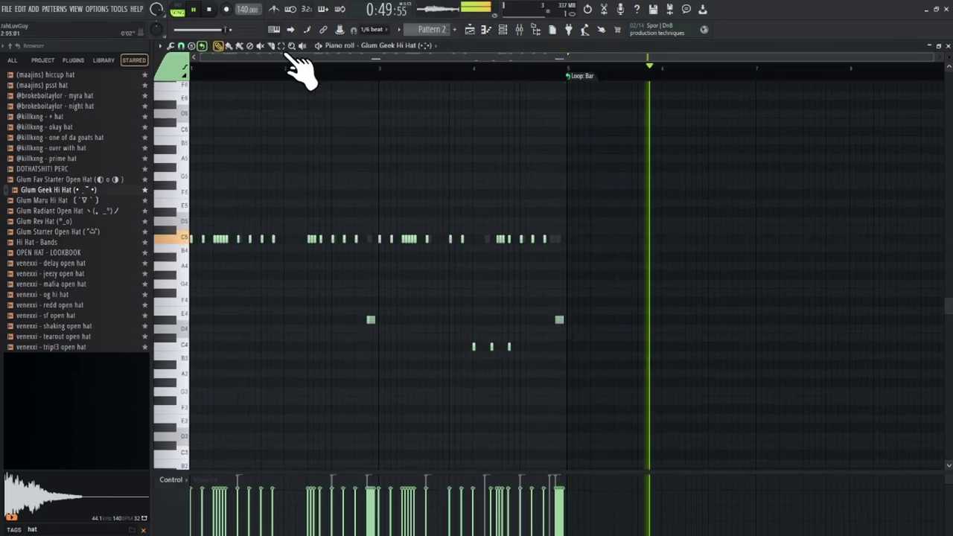
{"action": "left_click_drag", "start_coordinate": [549, 309], "coordinate": [572, 333]}
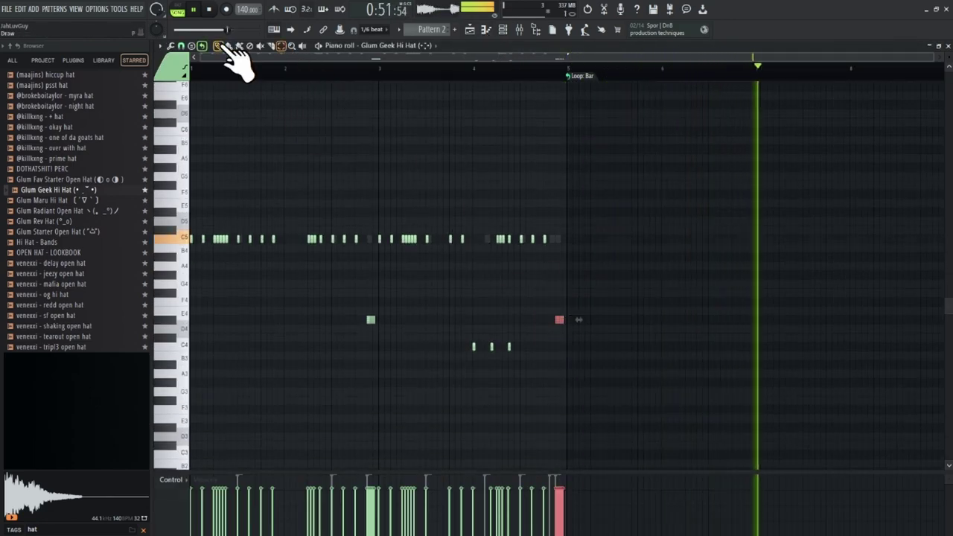
{"action": "key", "text": "Escape"}
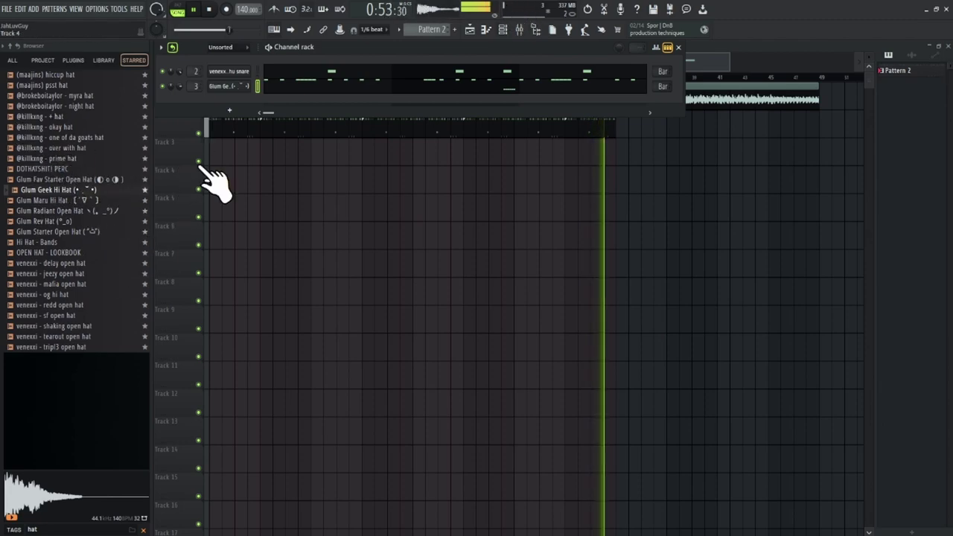
{"action": "left_click", "coordinate": [233, 134]}
{"action": "double_click", "coordinate": [259, 96]}
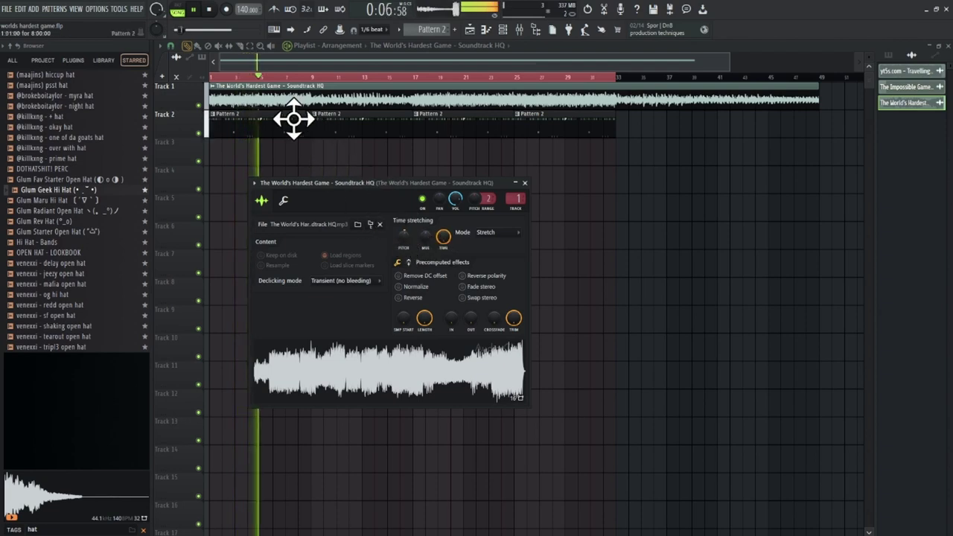
{"action": "double_click", "coordinate": [369, 126]}
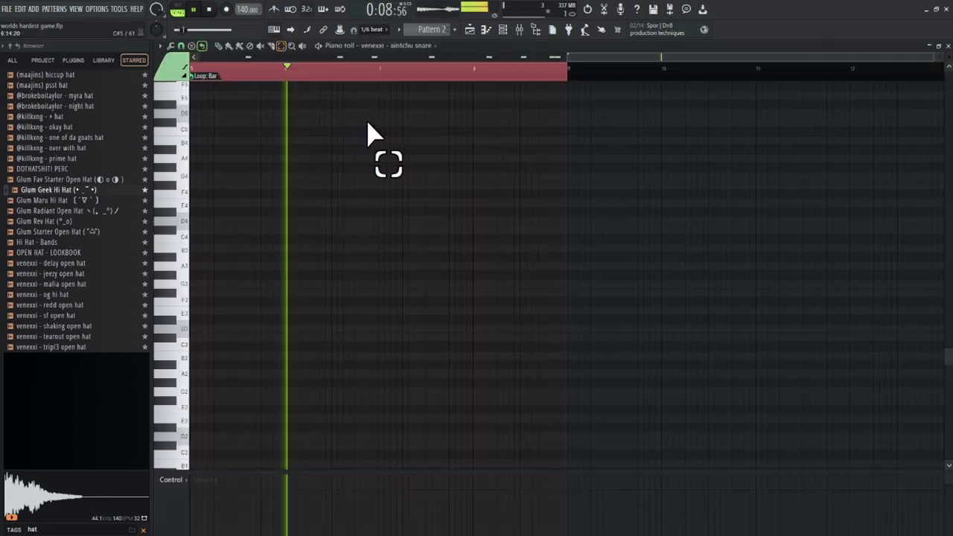
Step: Audition the starred open hats and add venexxi - mafia open hat as a new channel in the channel rack
{"action": "left_click", "coordinate": [503, 28]}
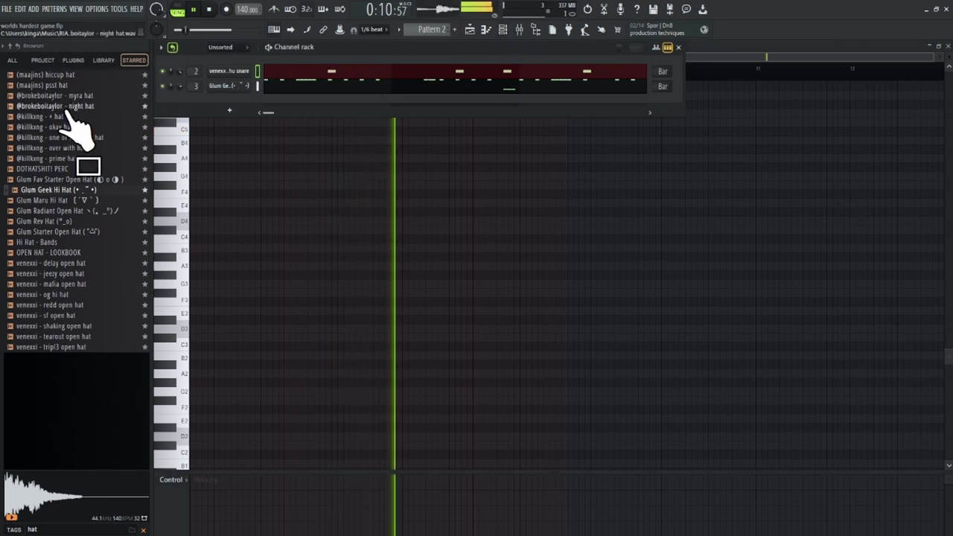
{"action": "left_click", "coordinate": [71, 264]}
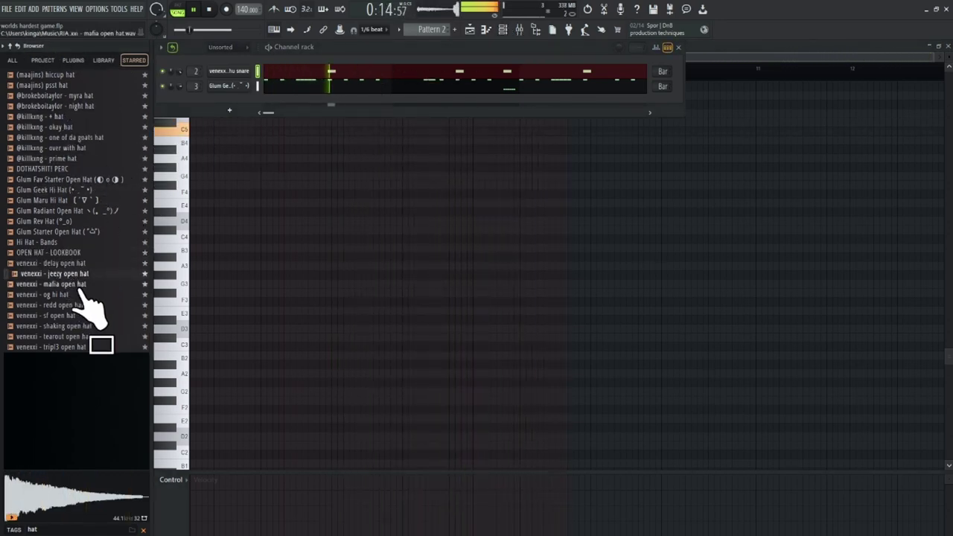
{"action": "left_click", "coordinate": [75, 347]}
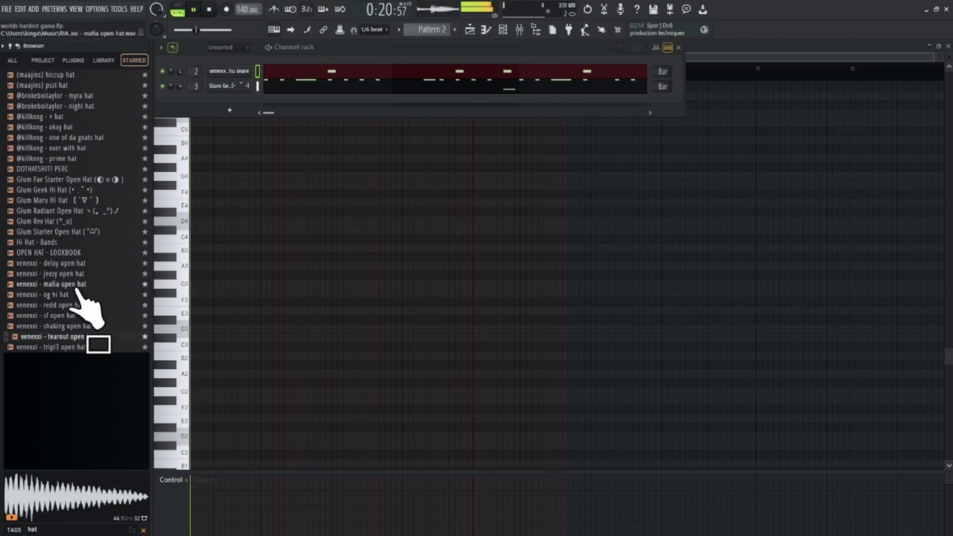
{"action": "left_click_drag", "start_coordinate": [80, 291], "coordinate": [276, 126]}
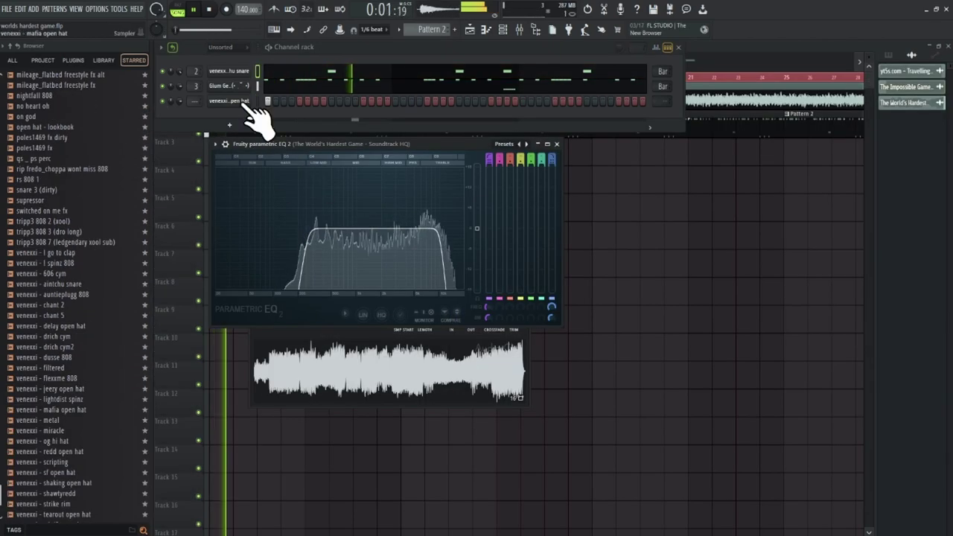
Step: Route the mafia open hat to mixer track 4, cut its low-shelf EQ to -18 dB and lower its fader slightly
{"action": "left_click", "coordinate": [245, 101]}
{"action": "left_click", "coordinate": [454, 142]}
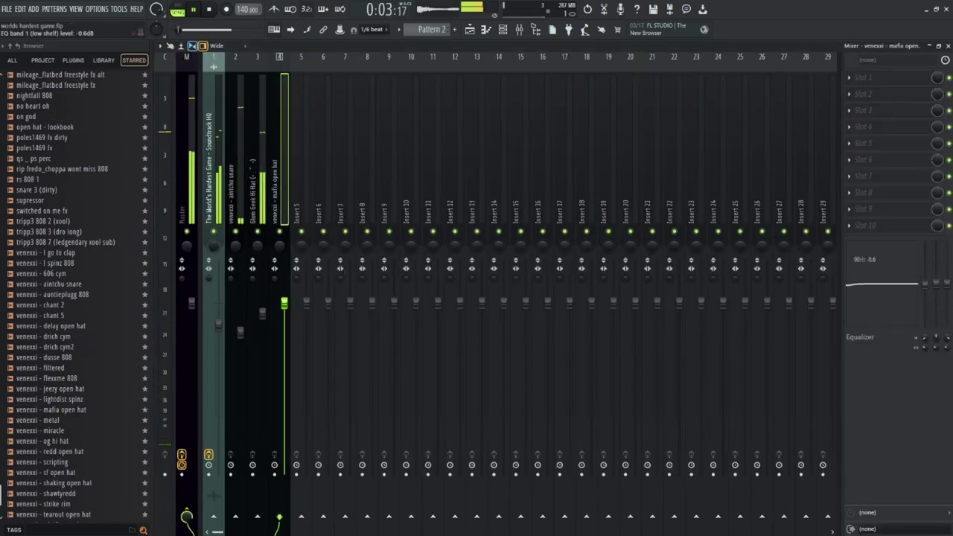
{"action": "left_click", "coordinate": [512, 31]}
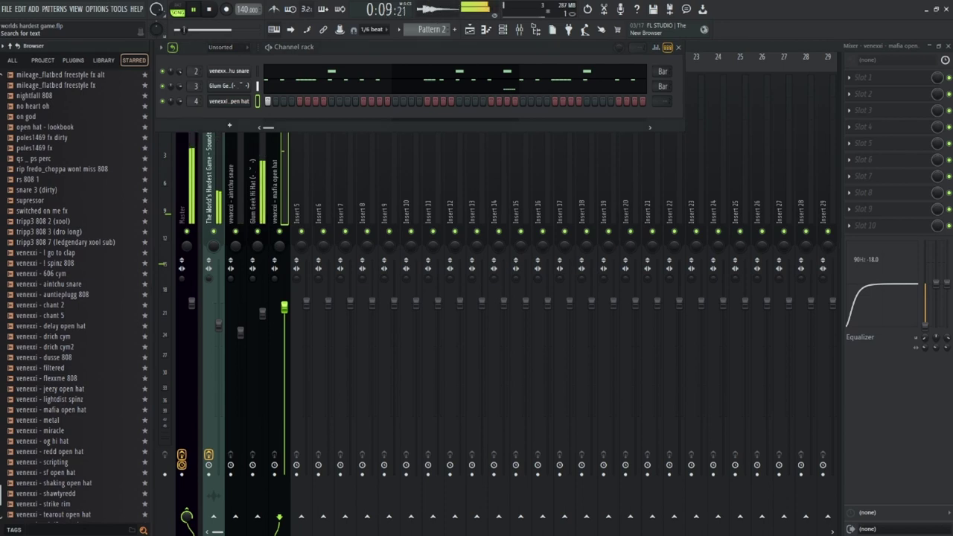
Step: Search the starred samples for 808, add (maajins) super default 808 as a channel, and audition Clipped Zay 808
{"action": "type", "text": "808"}
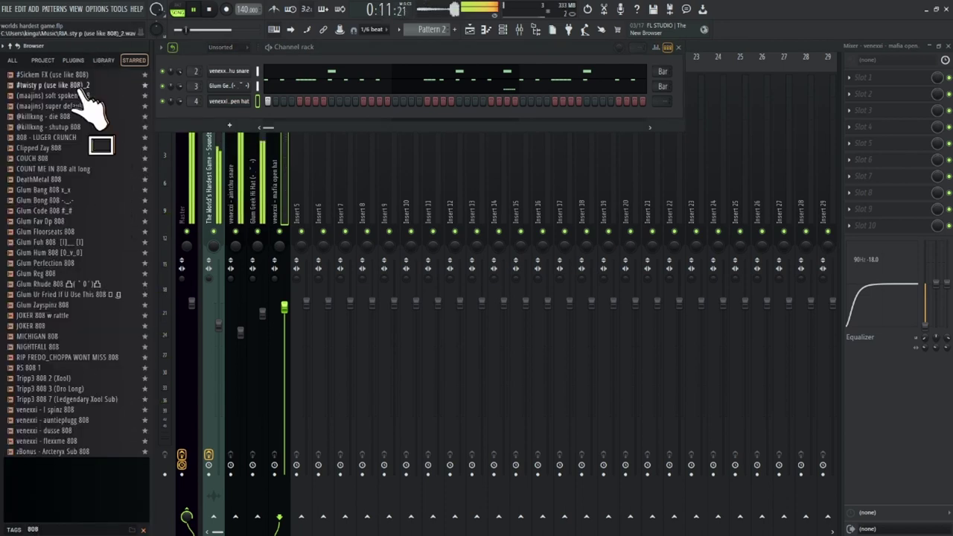
{"action": "left_click", "coordinate": [37, 106]}
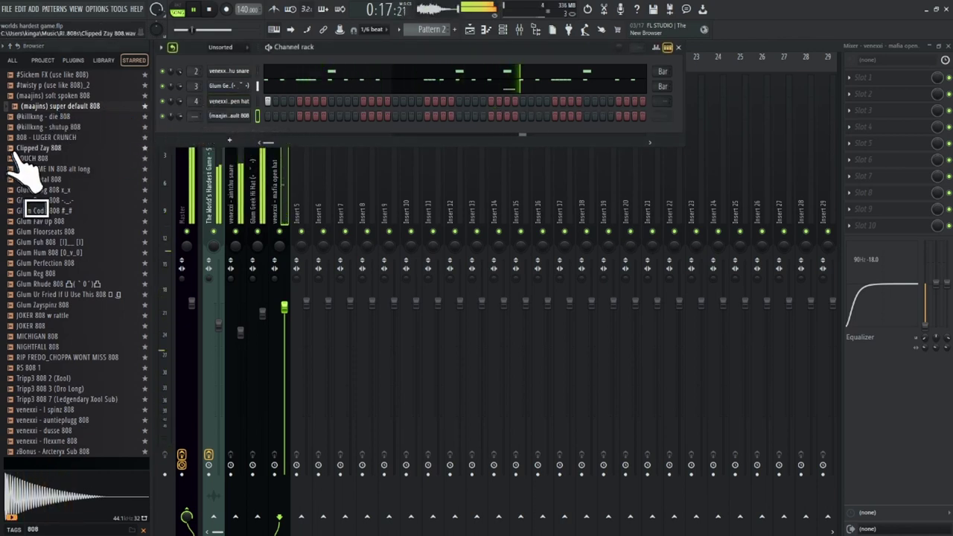
{"action": "left_click", "coordinate": [37, 150]}
Step: Set the super default 808's cut group to 2 by 2 and place hits on steps 1, 7, 13, 19, 21, 27, 33, 39 and 45
{"action": "left_click", "coordinate": [228, 116]}
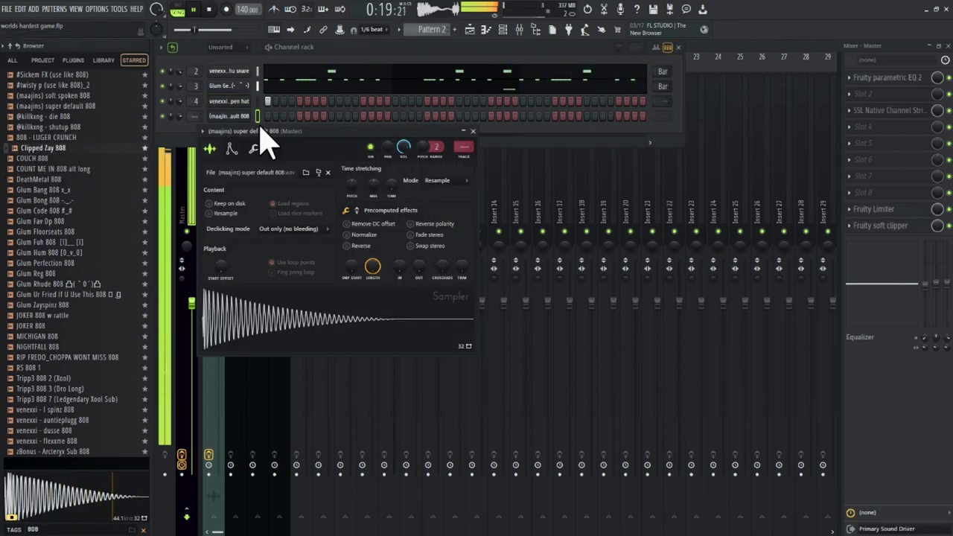
{"action": "left_click", "coordinate": [254, 149]}
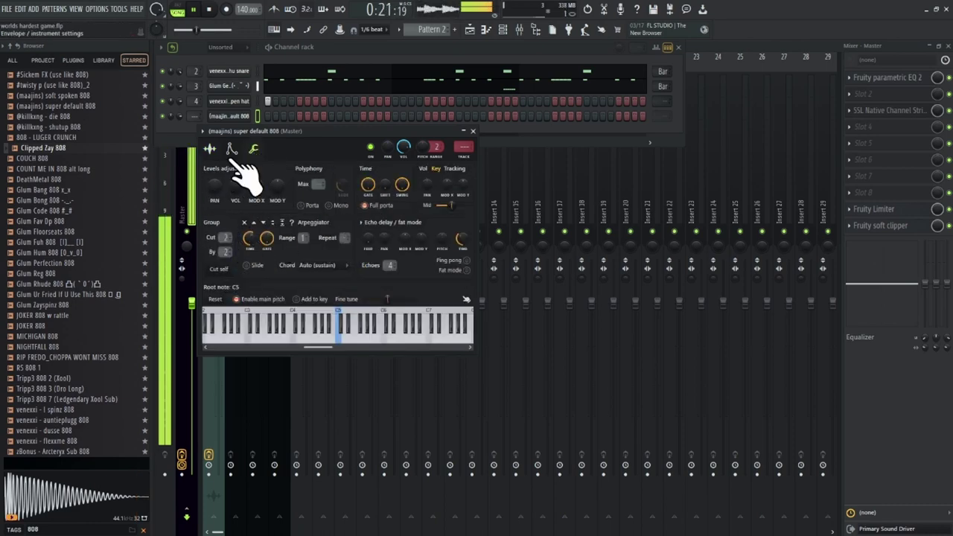
{"action": "left_click", "coordinate": [211, 149]}
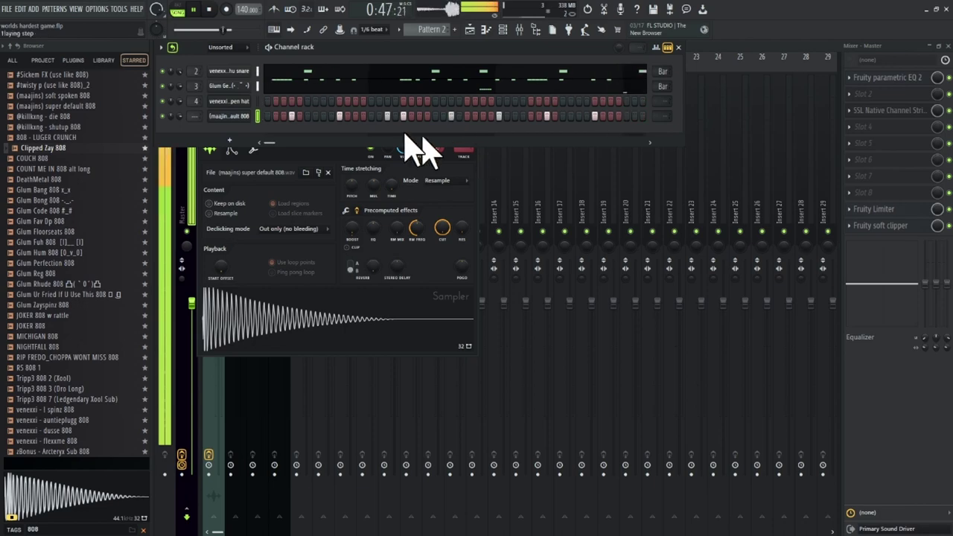
Step: Enable the volume envelope on the super default 808 and adjust its release time
{"action": "right_click", "coordinate": [250, 118]}
{"action": "left_click", "coordinate": [282, 117]}
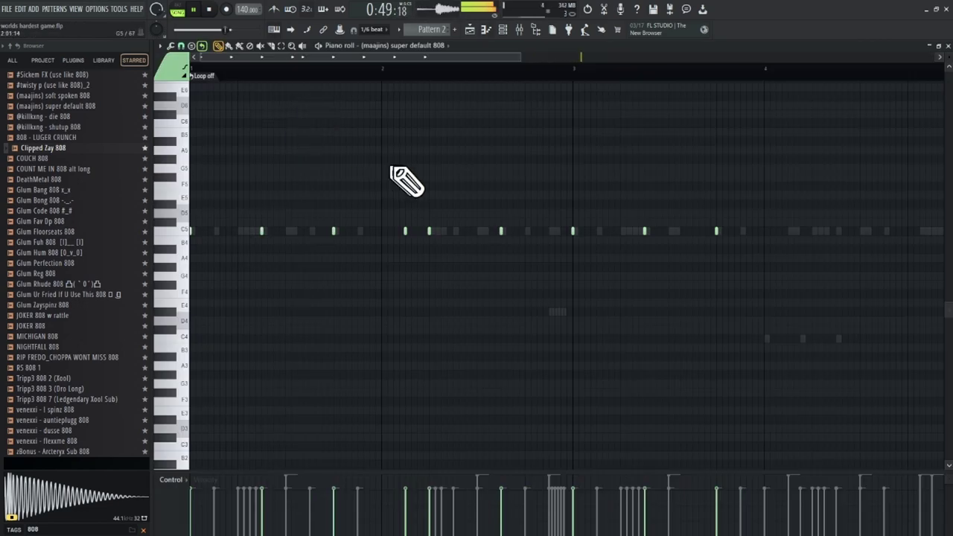
{"action": "left_click", "coordinate": [505, 30]}
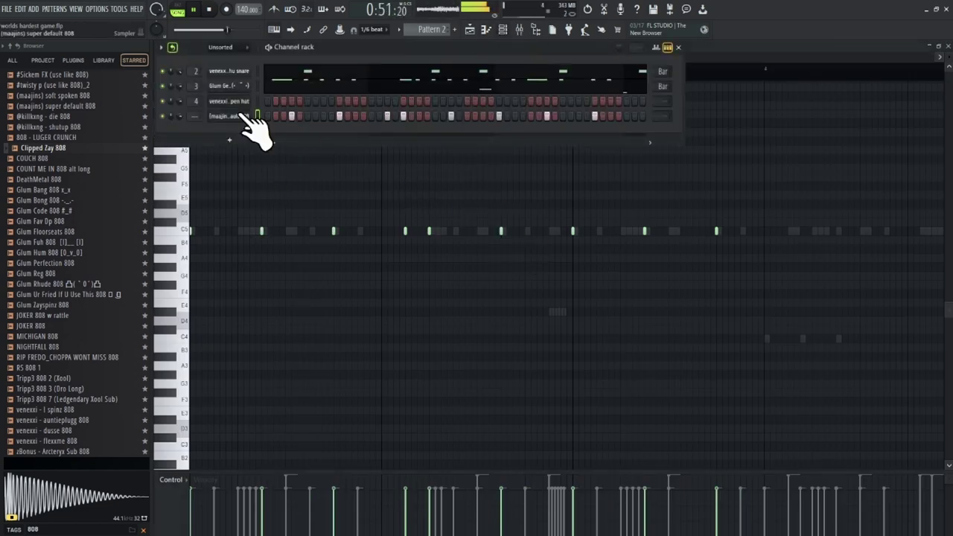
{"action": "left_click", "coordinate": [245, 117]}
{"action": "left_click", "coordinate": [232, 148]}
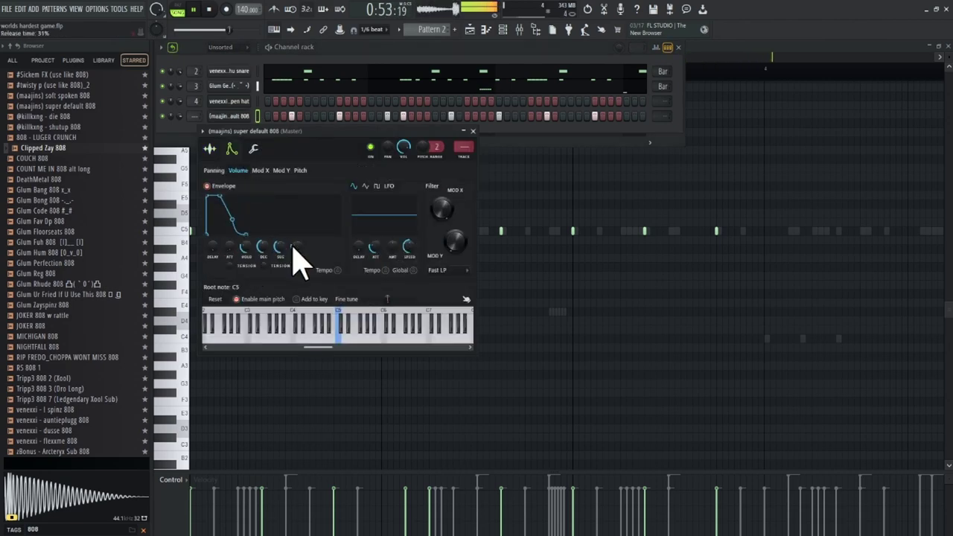
{"action": "left_click", "coordinate": [583, 329]}
{"action": "right_click", "coordinate": [581, 330]}
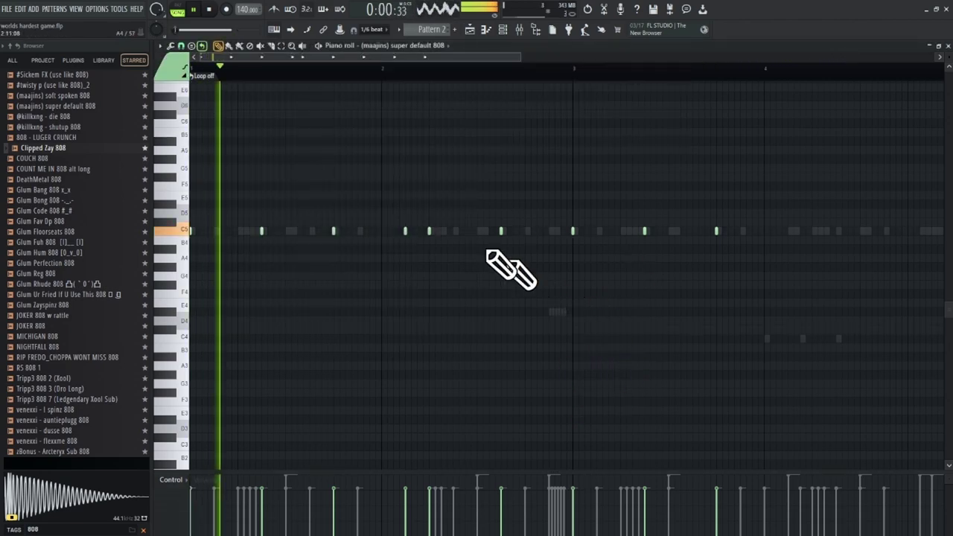
Step: Add C5 808 notes on bar 2 steps 13 and 15, bar 4 steps 3, 5, 11 and 15, and a half-step roll across steps 13-14
{"action": "left_click", "coordinate": [528, 233]}
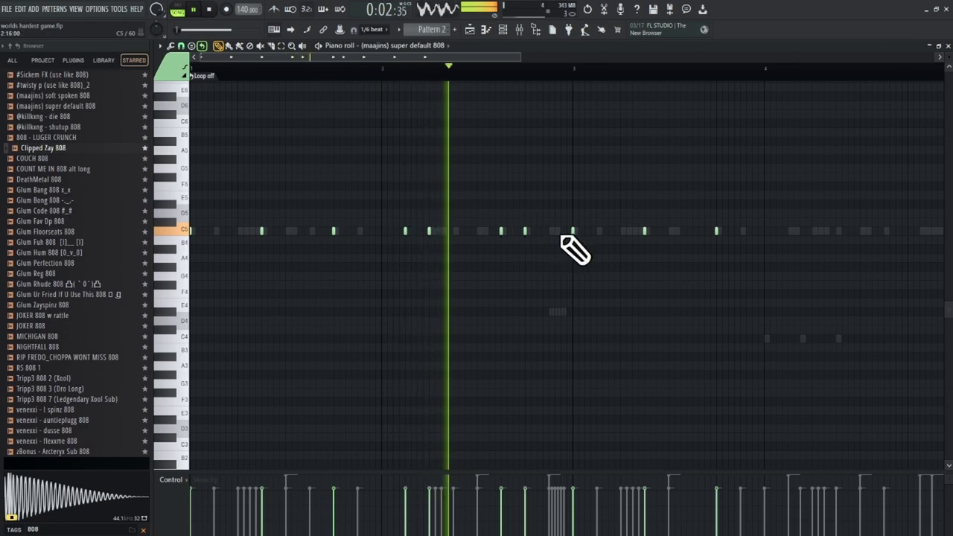
{"action": "left_click", "coordinate": [550, 233]}
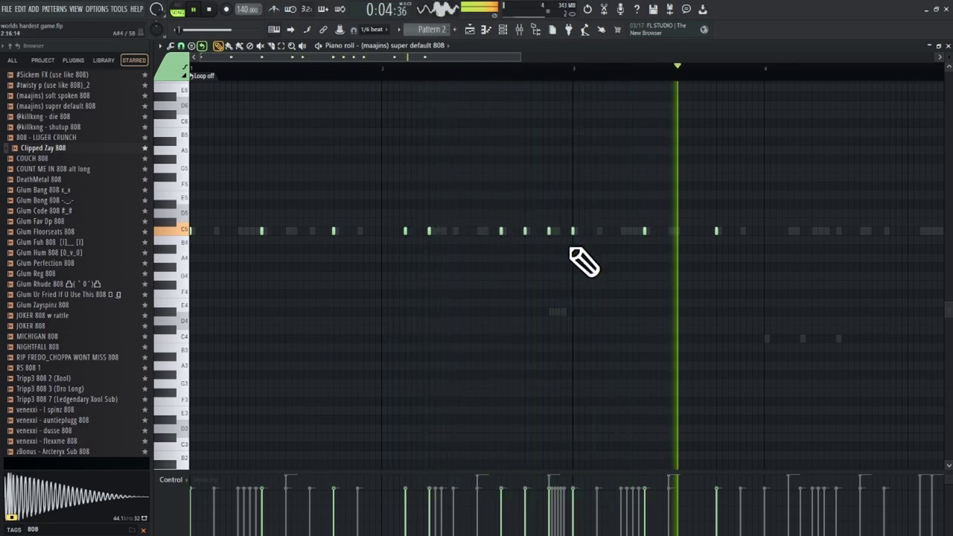
{"action": "scroll", "coordinate": [395, 78], "scroll_direction": "down", "scroll_amount": 3}
{"action": "left_click", "coordinate": [480, 231]}
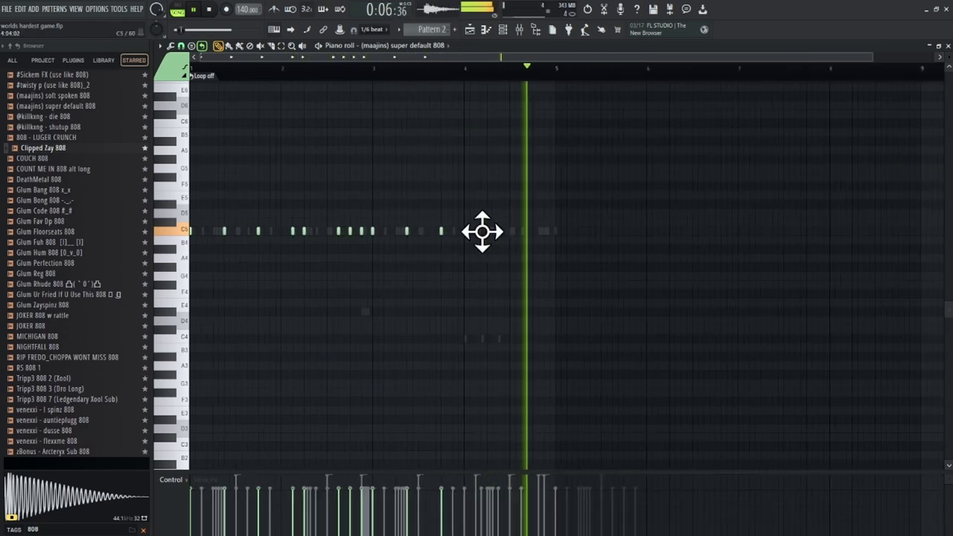
{"action": "scroll", "coordinate": [484, 224], "scroll_direction": "up", "scroll_amount": 4}
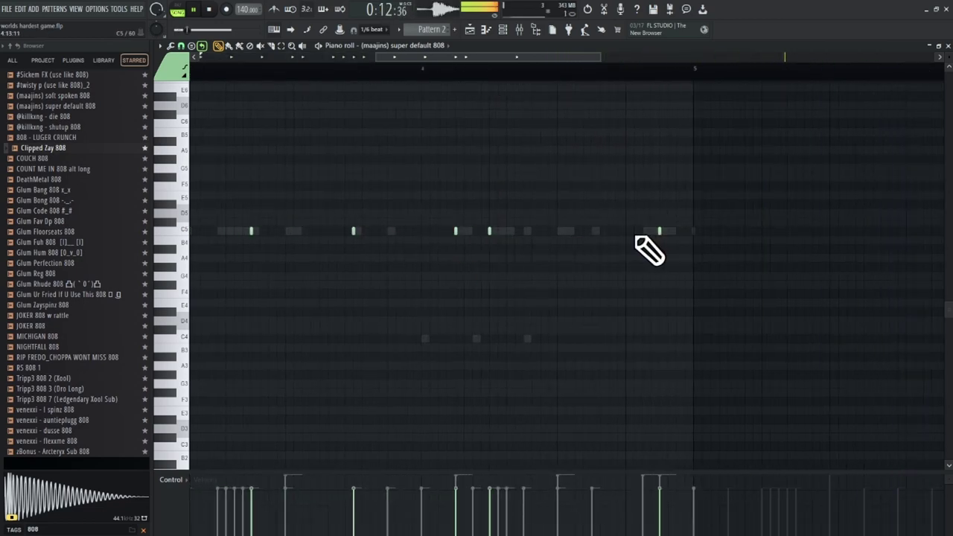
{"action": "left_click", "coordinate": [593, 231]}
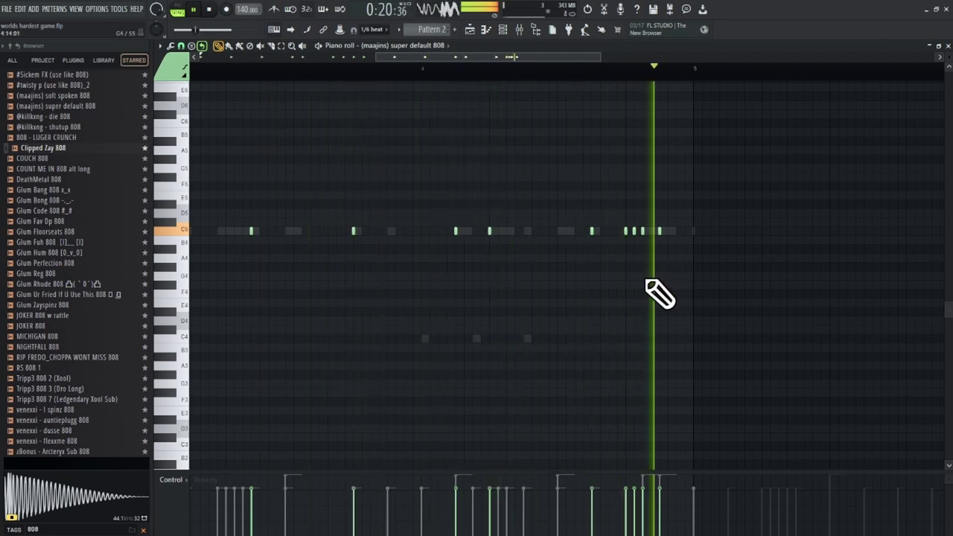
Step: Transpose the whole 808 pattern up one octave and six semitones to F#6, auditioning it against the sample between changes
{"action": "scroll", "coordinate": [423, 72], "scroll_direction": "down", "scroll_amount": 3}
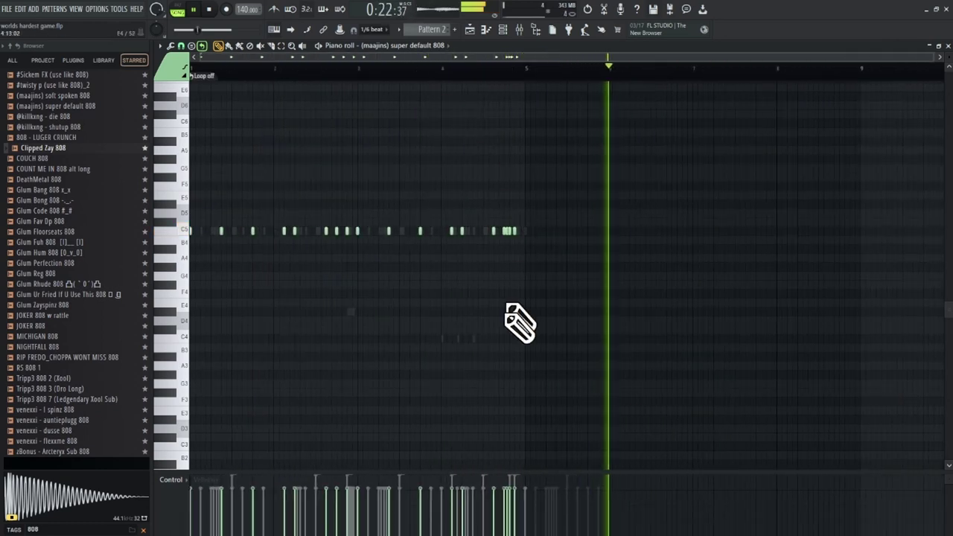
{"action": "scroll", "coordinate": [593, 469], "scroll_direction": "down", "scroll_amount": 2}
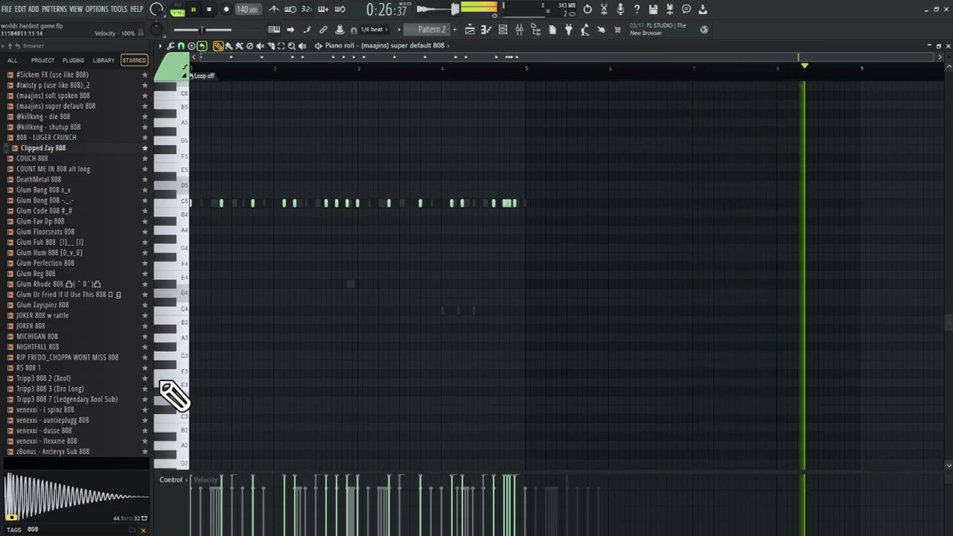
{"action": "key", "text": "ctrl+Up"}
{"action": "key", "text": "space"}
{"action": "key", "text": "shift+Up"}
{"action": "key", "text": "space"}
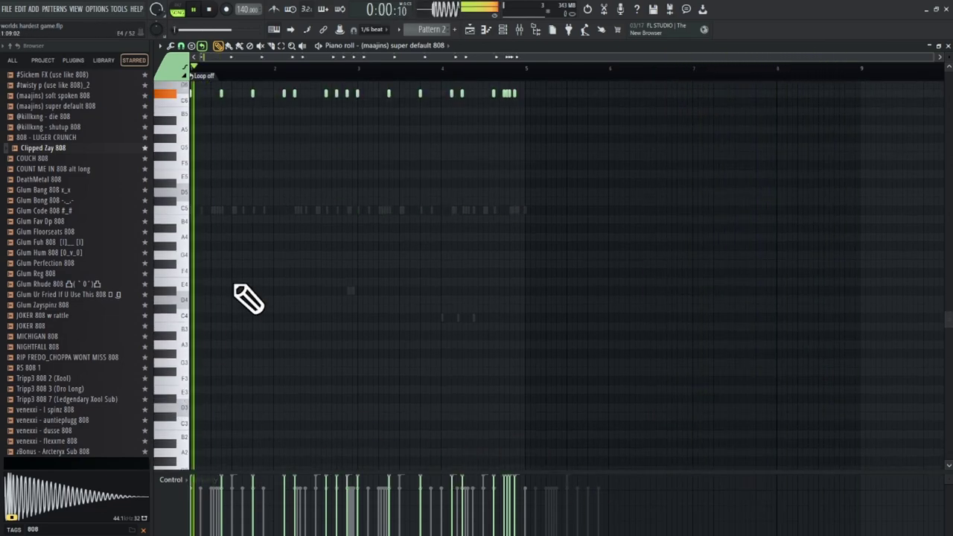
{"action": "key", "text": "space"}
{"action": "key", "text": "shift+Up"}
{"action": "key", "text": "space"}
{"action": "key", "text": "space"}
{"action": "key", "text": "shift+Up"}
{"action": "key", "text": "space"}
{"action": "key", "text": "space"}
{"action": "key", "text": "shift+Up"}
{"action": "key", "text": "space"}
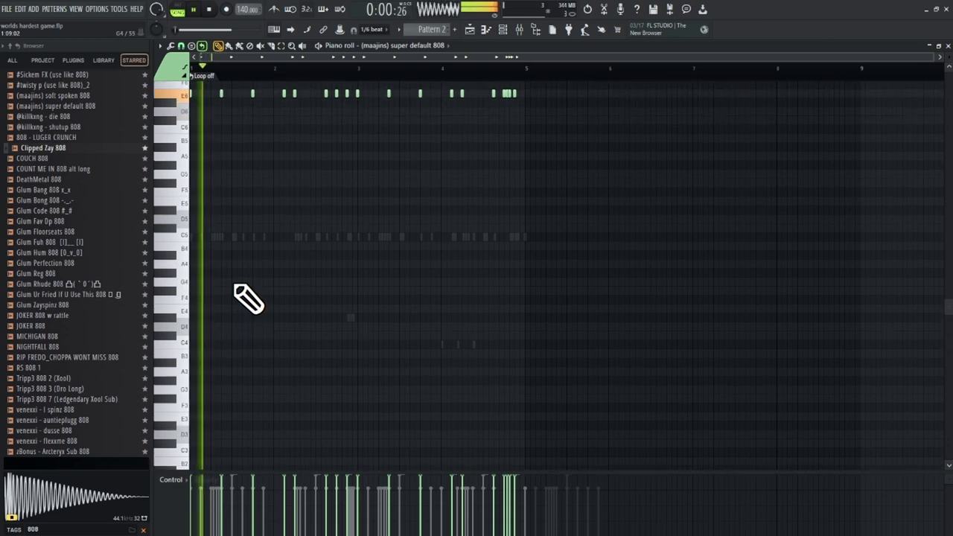
{"action": "key", "text": "space"}
{"action": "key", "text": "shift+Up"}
{"action": "key", "text": "space"}
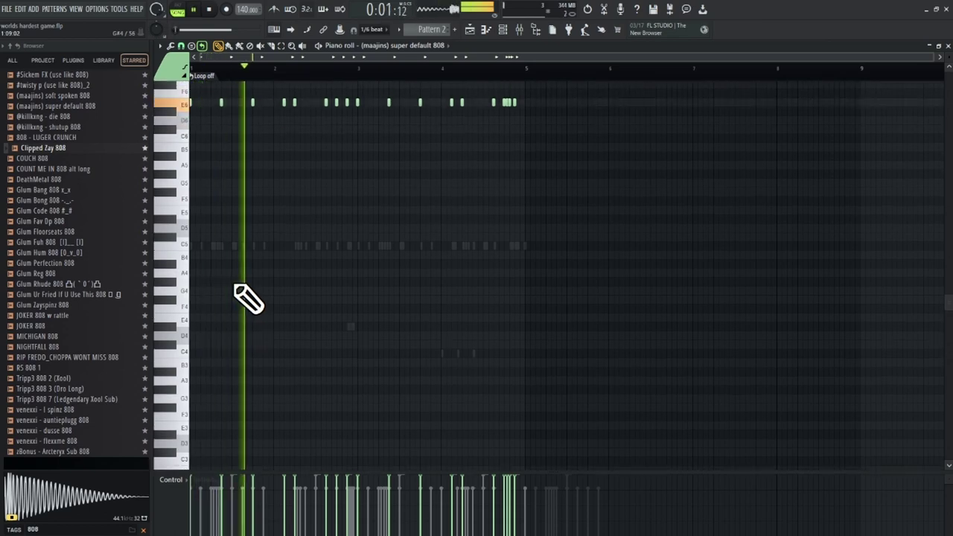
{"action": "key", "text": "space"}
{"action": "scroll", "coordinate": [236, 286], "scroll_direction": "up", "scroll_amount": 1}
{"action": "key", "text": "space"}
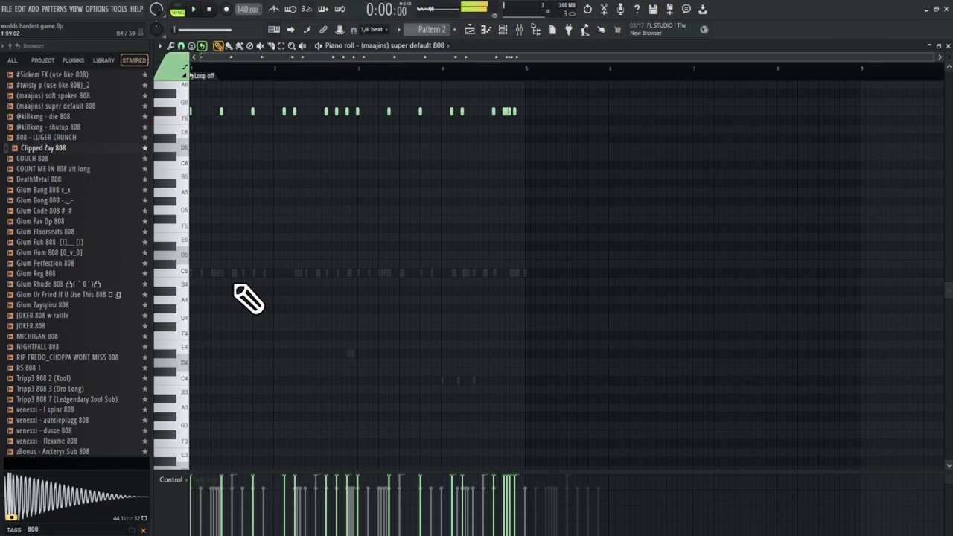
{"action": "left_click", "coordinate": [503, 27]}
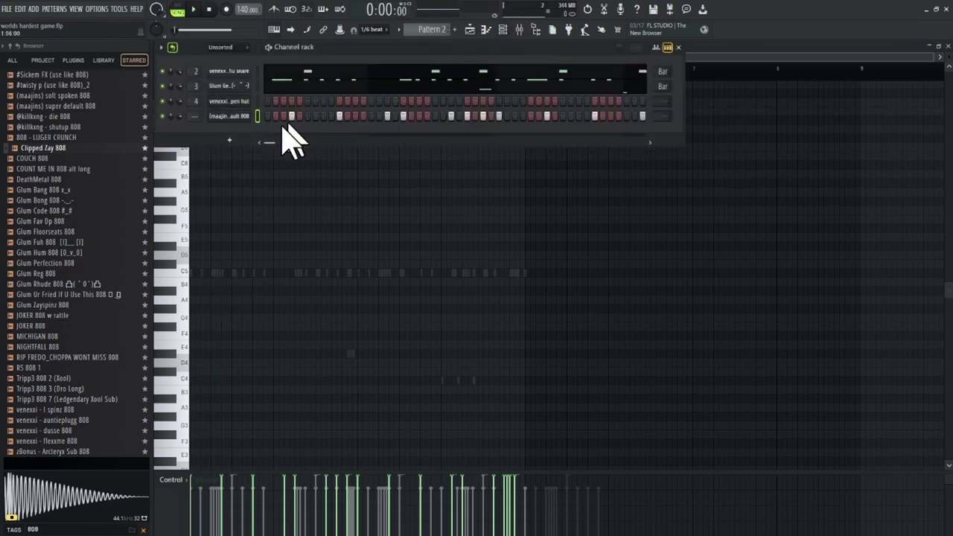
Step: Transpose the whole super default 808 pattern up three semitones to A6 and play it against the sample
{"action": "left_click", "coordinate": [296, 191]}
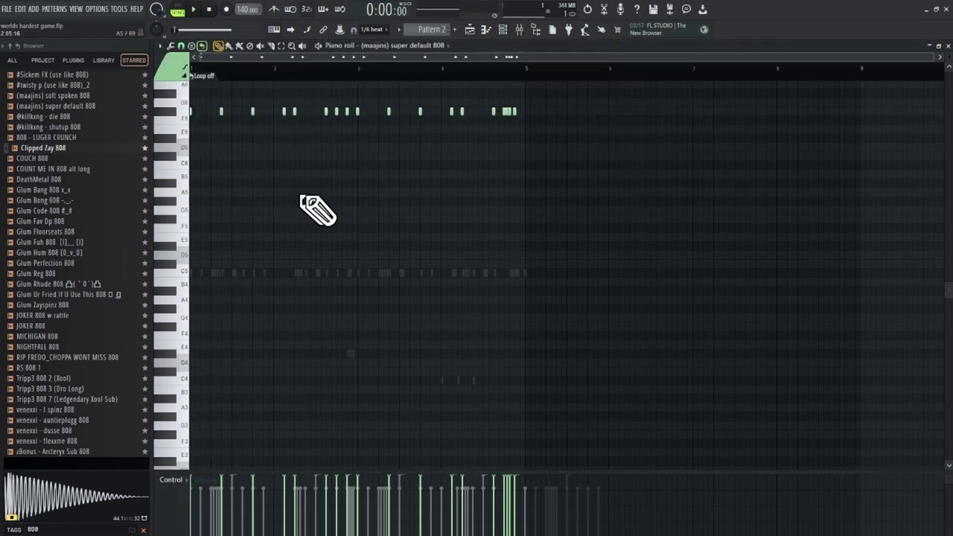
{"action": "key", "text": "shift+Up"}
{"action": "key", "text": "space"}
{"action": "scroll", "coordinate": [326, 212], "scroll_direction": "up", "scroll_amount": 1}
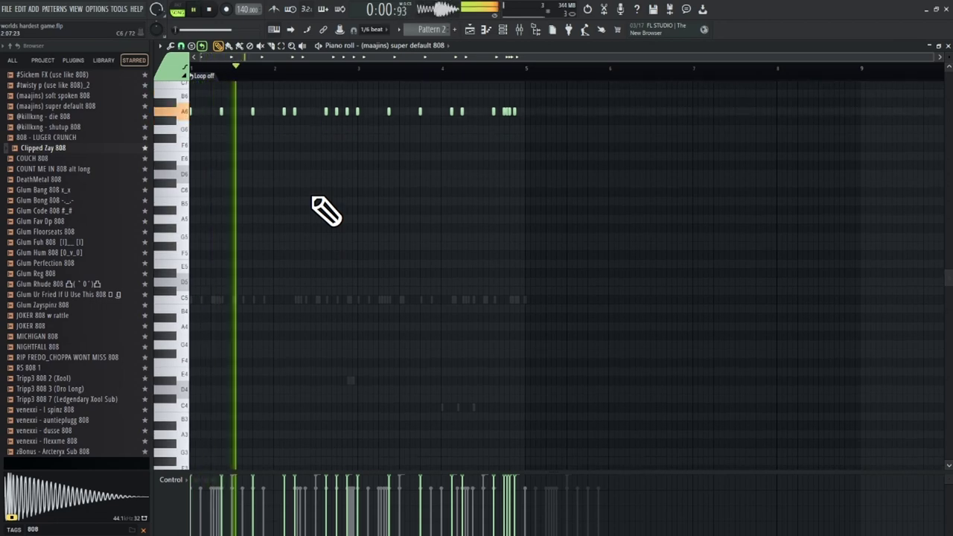
Step: Select the five 808 notes in bar 2, try them at other pitches during playback, and settle them on C7
{"action": "left_click", "coordinate": [282, 46]}
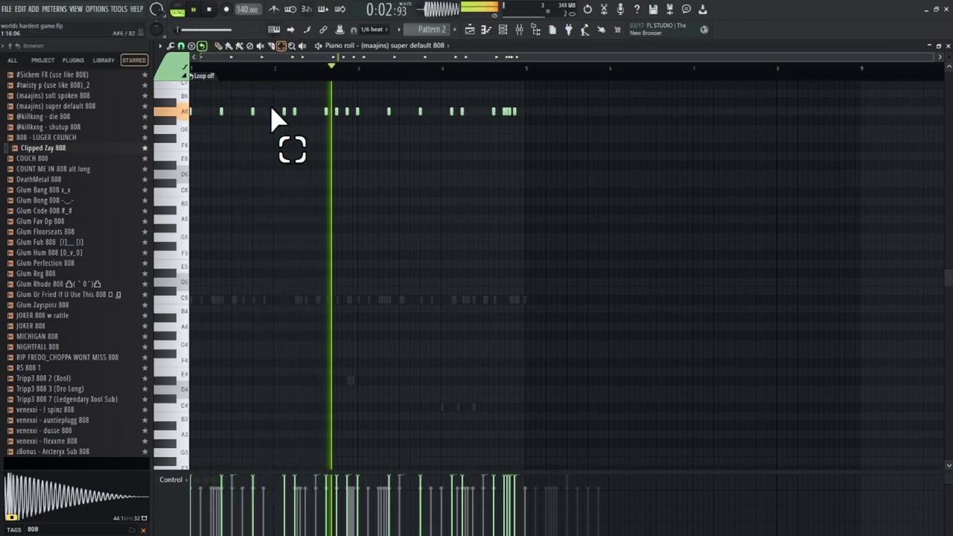
{"action": "left_click_drag", "start_coordinate": [270, 100], "coordinate": [358, 134]}
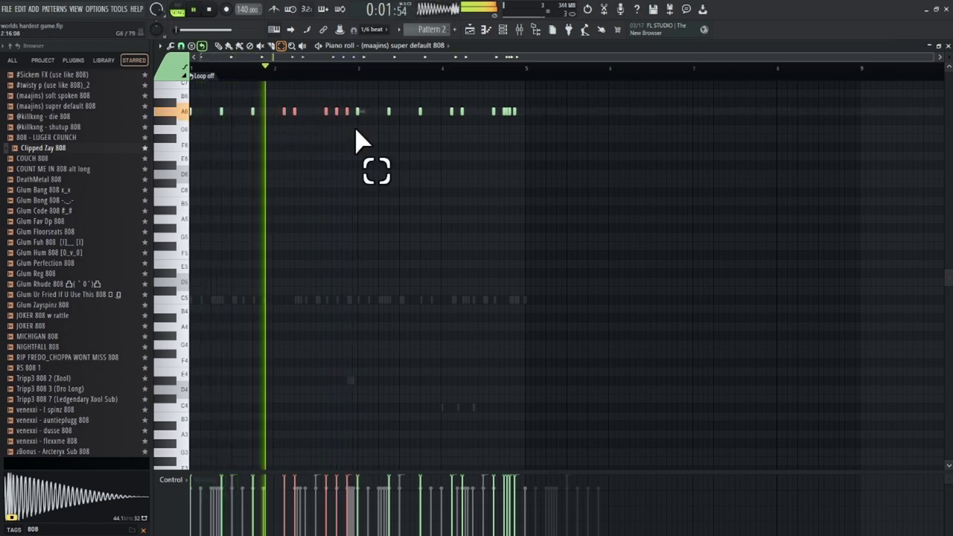
{"action": "key", "text": "Down"}
{"action": "key", "text": "Down"}
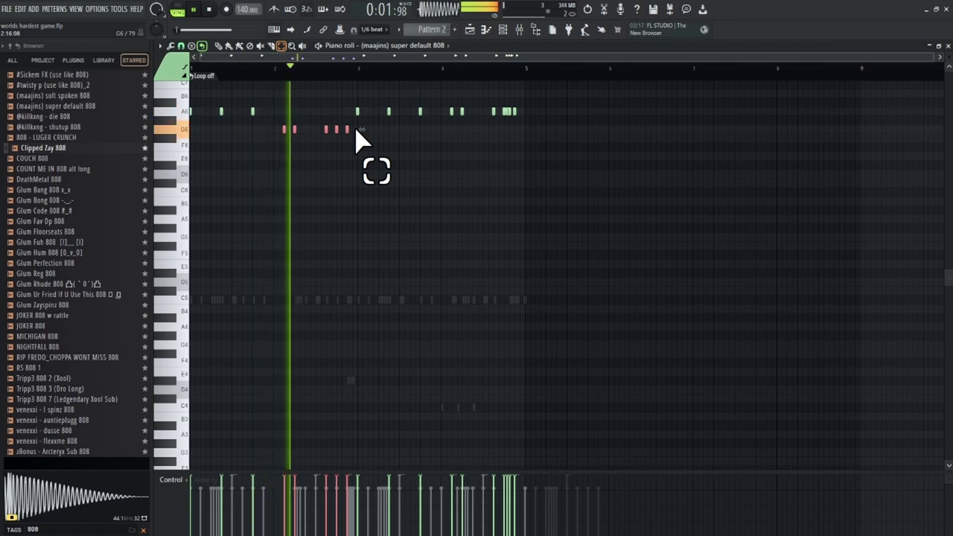
{"action": "key", "text": "space"}
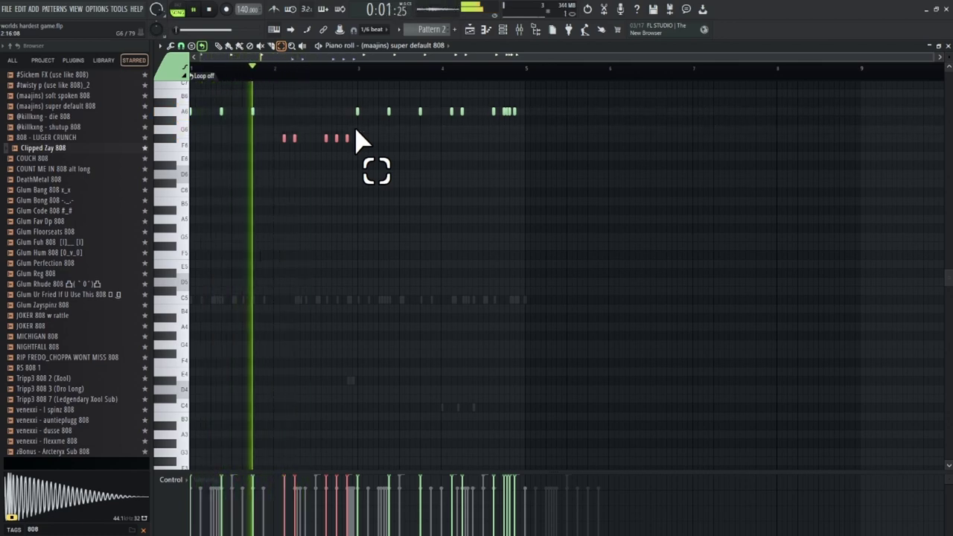
{"action": "key", "text": "Down"}
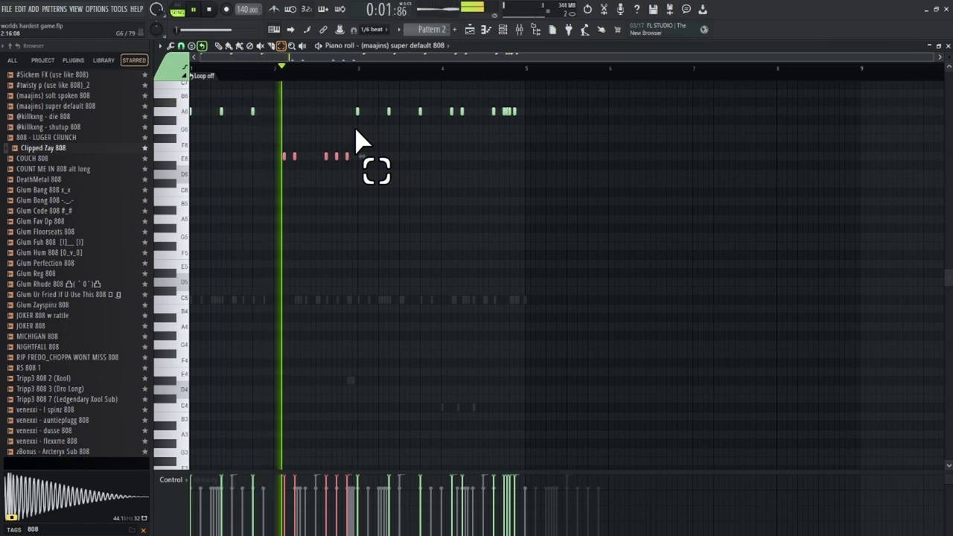
{"action": "key", "text": "space"}
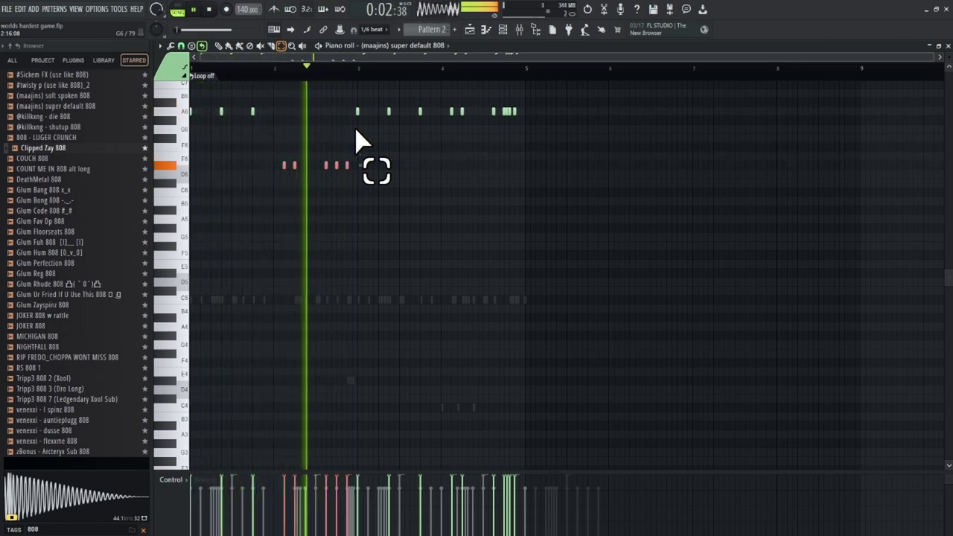
{"action": "key", "text": "Down"}
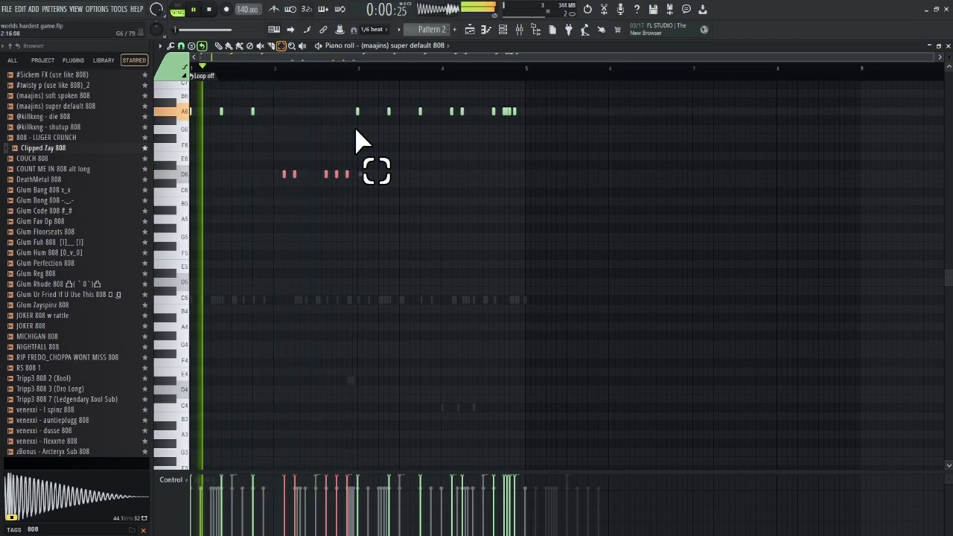
{"action": "key", "text": "ctrl+Up"}
{"action": "key", "text": "Down"}
{"action": "key", "text": "Down"}
{"action": "key", "text": "Down"}
{"action": "key", "text": "Down"}
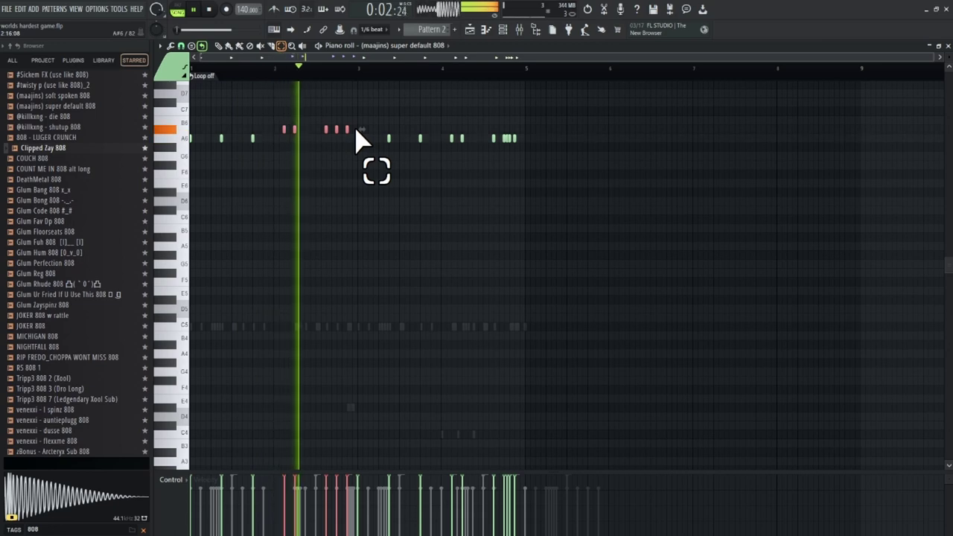
{"action": "key", "text": "Up"}
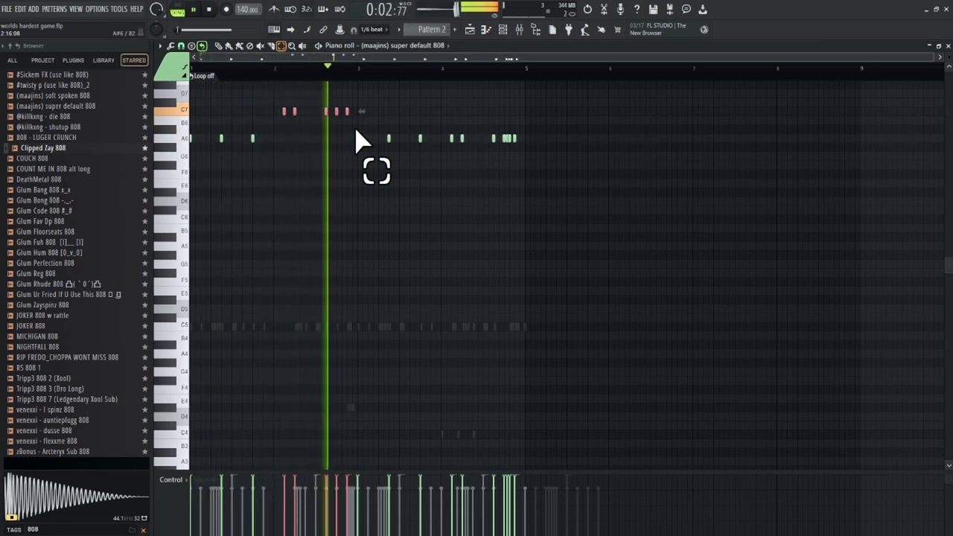
Step: Raise all the bar 4 808 notes three semitones to C7
{"action": "left_click_drag", "start_coordinate": [432, 117], "coordinate": [624, 208]}
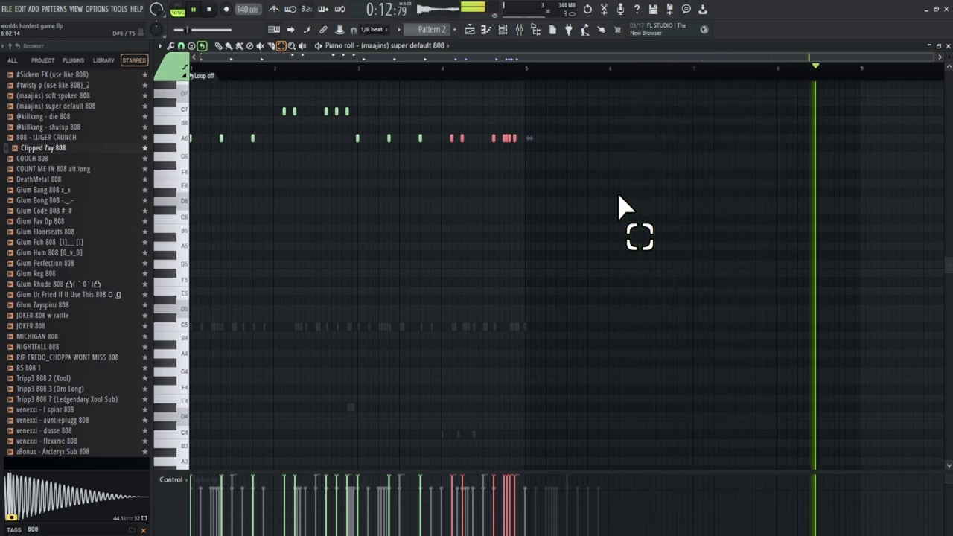
{"action": "key", "text": "Up"}
{"action": "key", "text": "Up"}
{"action": "key", "text": "Up"}
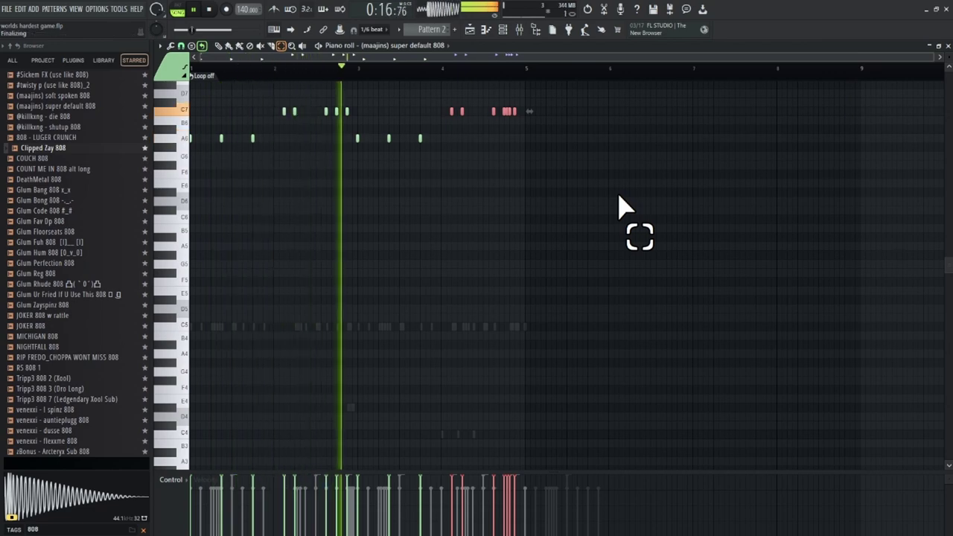
{"action": "left_click", "coordinate": [619, 196]}
Step: Lower the closing 808 roll notes at the end of bar 4 five semitones to G6
{"action": "scroll", "coordinate": [549, 165], "scroll_direction": "down", "scroll_amount": 3}
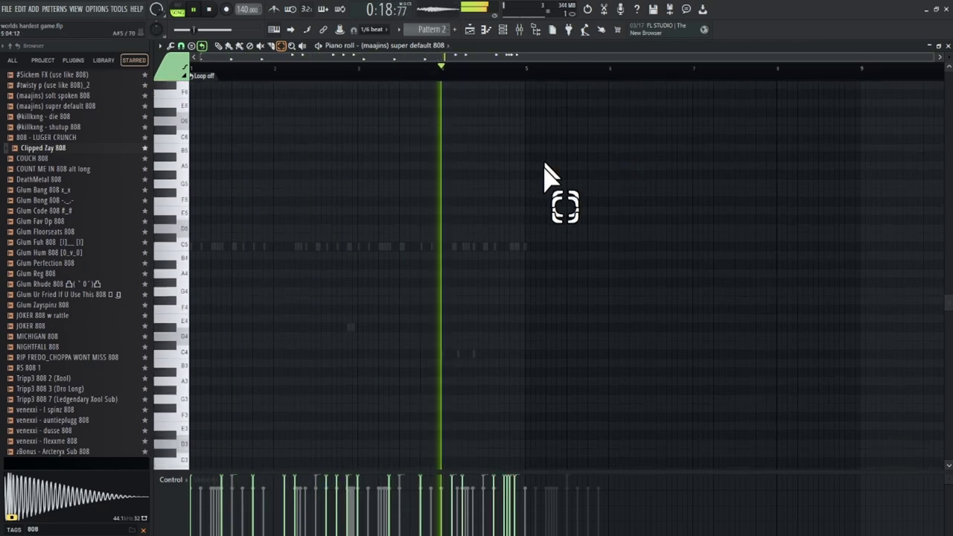
{"action": "scroll", "coordinate": [545, 179], "scroll_direction": "up", "scroll_amount": 4}
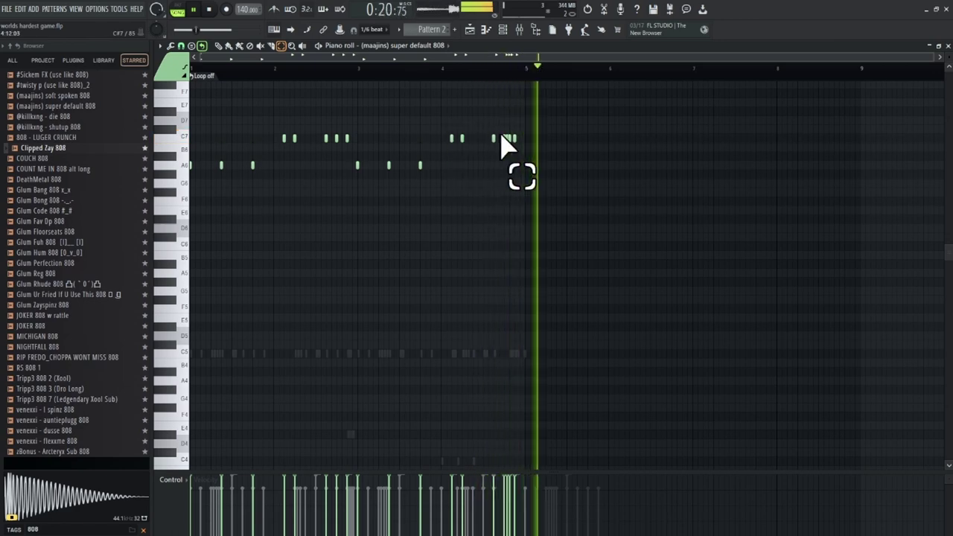
{"action": "left_click_drag", "start_coordinate": [502, 139], "coordinate": [577, 175]}
{"action": "key", "text": "Down"}
{"action": "key", "text": "Down"}
{"action": "key", "text": "Down"}
{"action": "key", "text": "Down"}
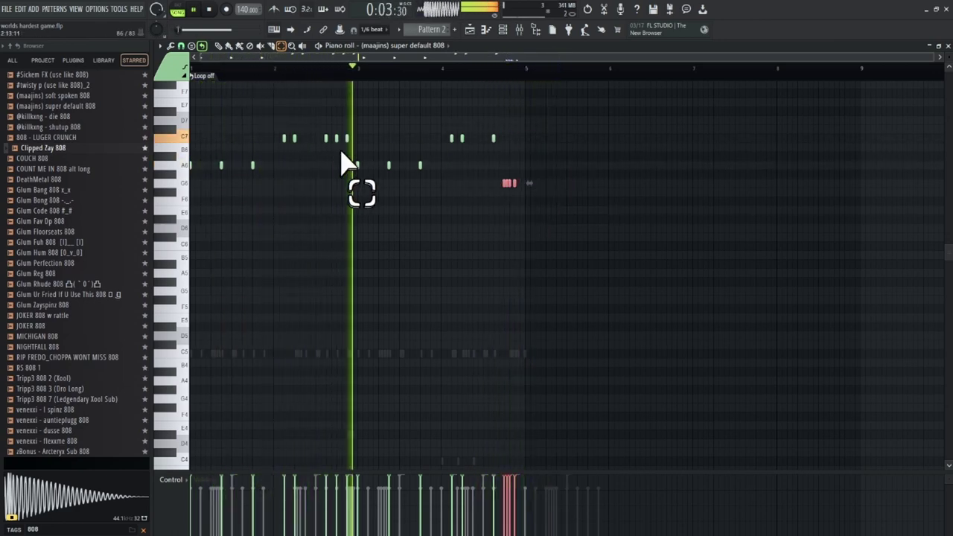
Step: Lower the last 808 note of bar 2 five semitones to G6
{"action": "left_click", "coordinate": [347, 139]}
{"action": "key", "text": "Down"}
{"action": "key", "text": "Down"}
{"action": "key", "text": "Down"}
{"action": "key", "text": "Down"}
{"action": "key", "text": "Down"}
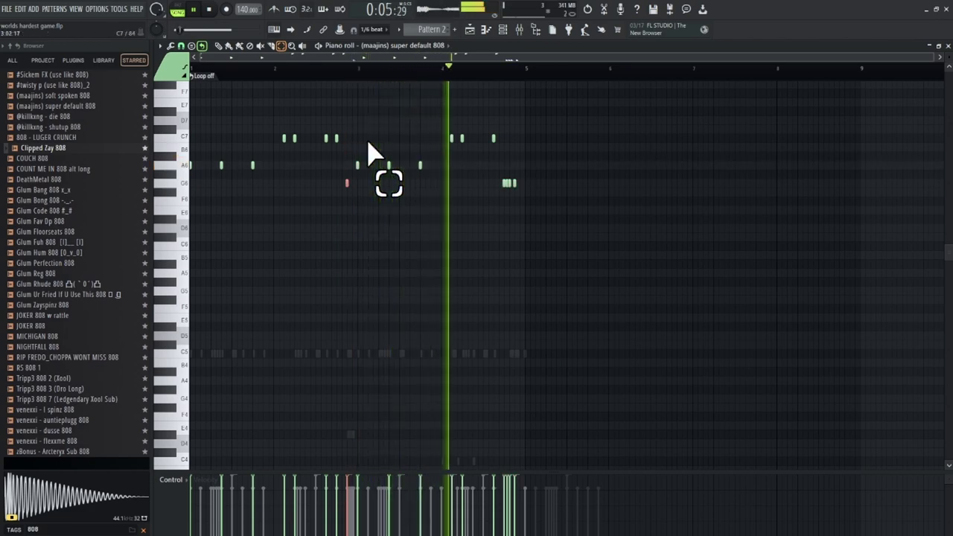
Step: Set the snap to Step and lengthen the last three 808 notes of bar 2 and the last one of bar 4
{"action": "left_click_drag", "start_coordinate": [321, 128], "coordinate": [356, 210]}
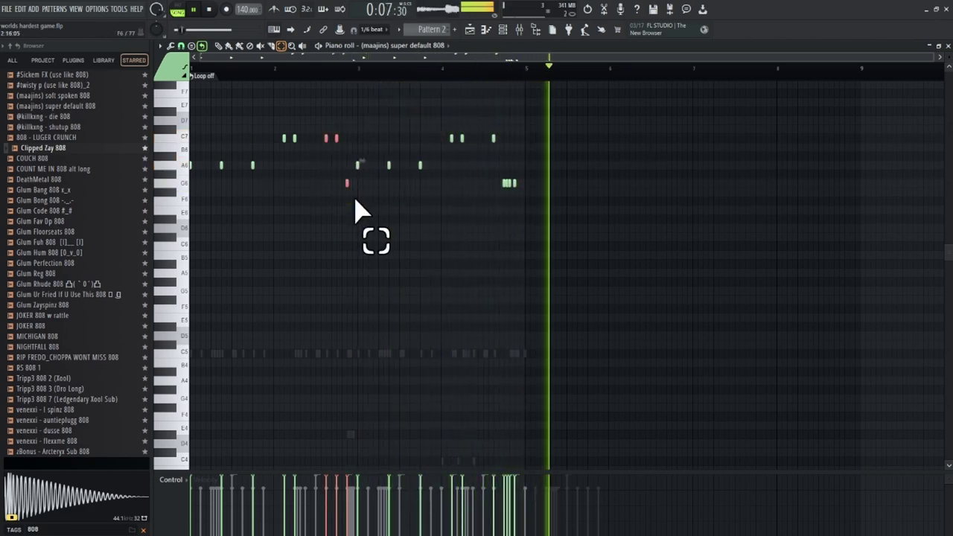
{"action": "key", "text": "space"}
{"action": "key", "text": "space"}
{"action": "left_click", "coordinate": [182, 46]}
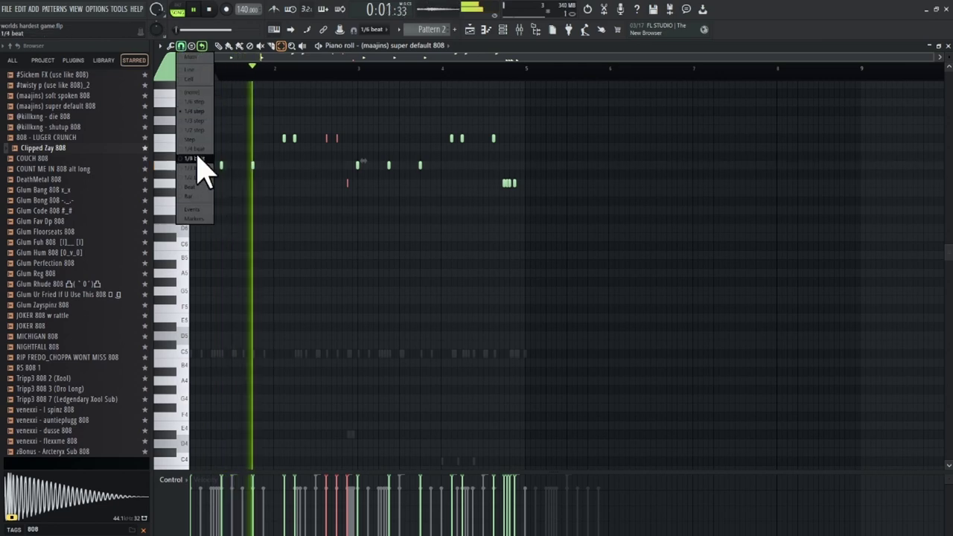
{"action": "left_click", "coordinate": [192, 141]}
{"action": "key", "text": "ctrl+q"}
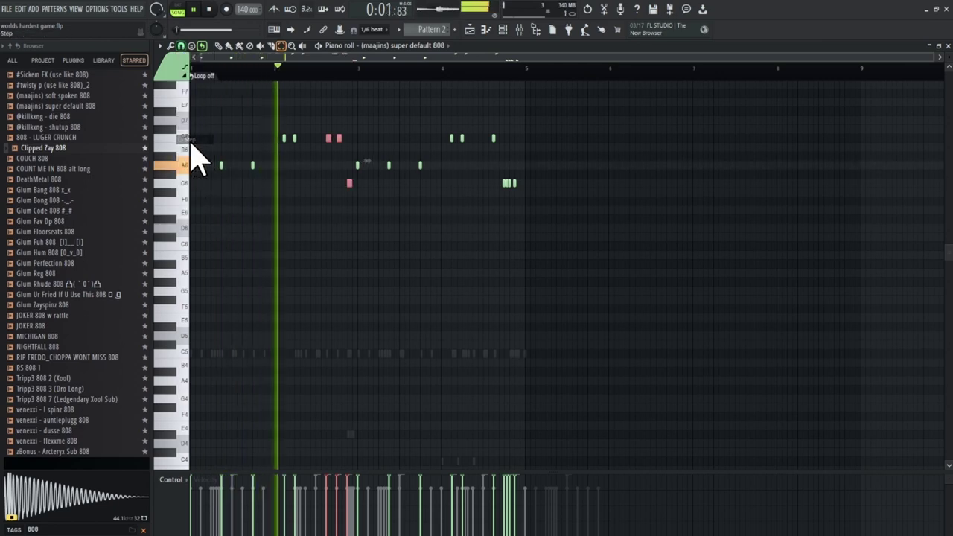
{"action": "left_click", "coordinate": [515, 184]}
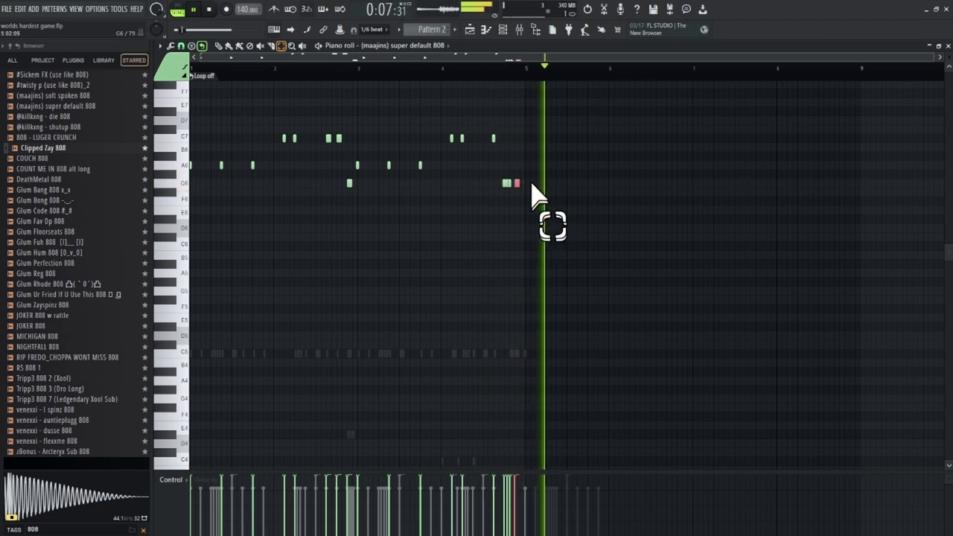
Step: Duplicate the four-bar 808 pattern into bars 5 to 8 and transpose all the notes down one octave
{"action": "key", "text": "ctrl+a"}
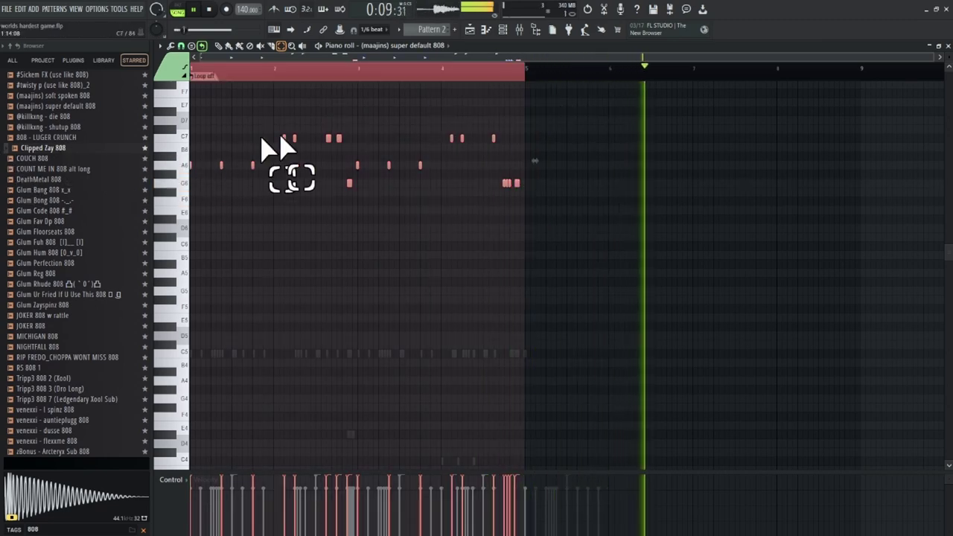
{"action": "key", "text": "ctrl+b"}
{"action": "key", "text": "ctrl+d"}
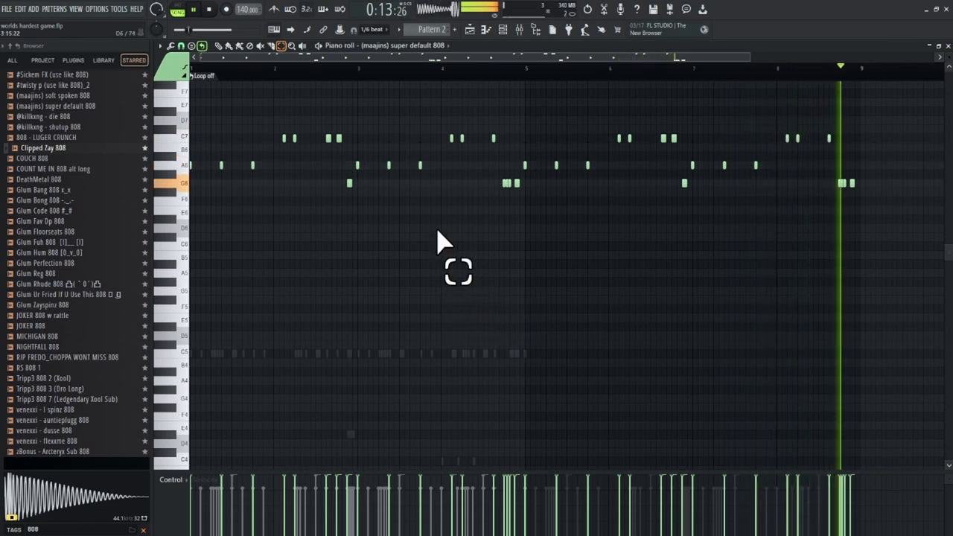
{"action": "key", "text": "ctrl+Down"}
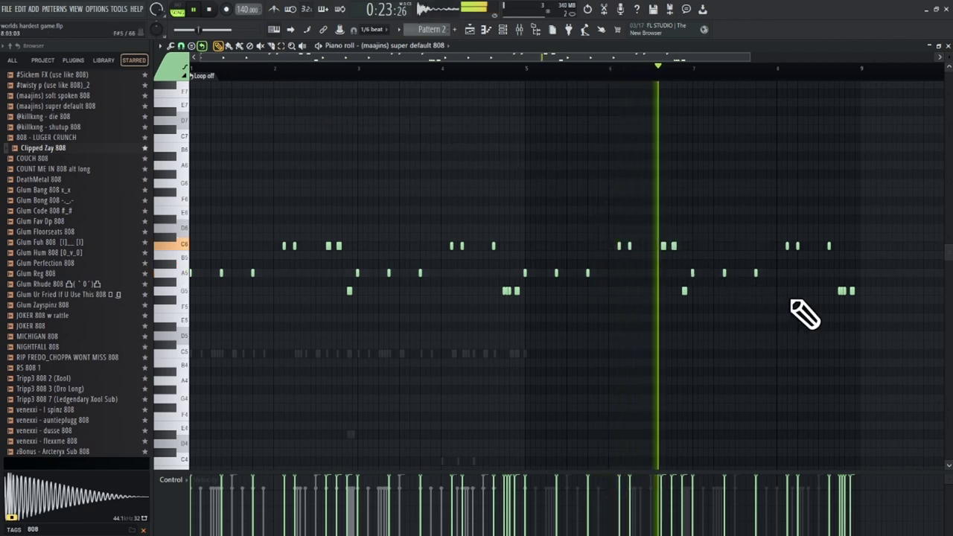
Step: Switch the piano roll to the Glum Geek Hi Hat and mute its lower-pitched roll at the end of bar 2
{"action": "left_click", "coordinate": [382, 46]}
{"action": "left_click", "coordinate": [411, 110]}
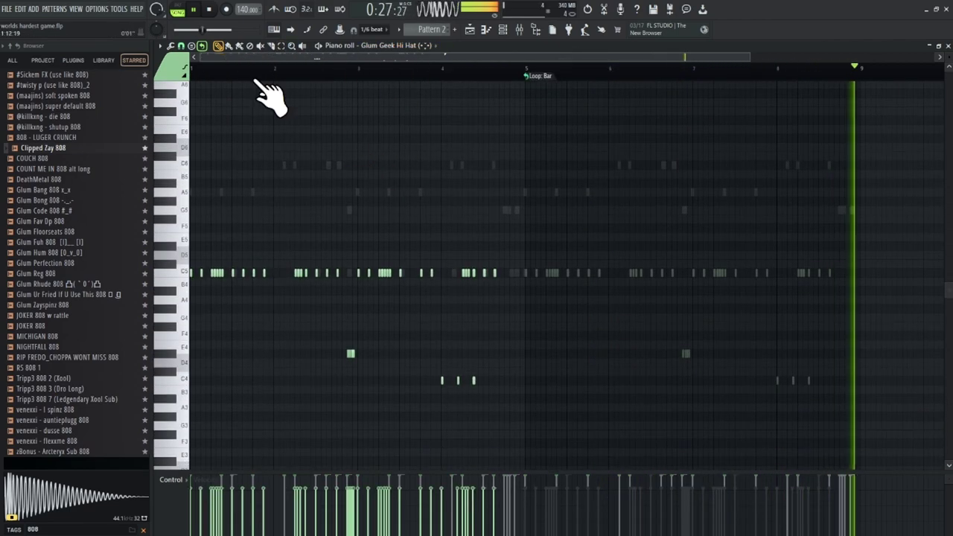
{"action": "left_click", "coordinate": [262, 46]}
{"action": "left_click", "coordinate": [350, 354]}
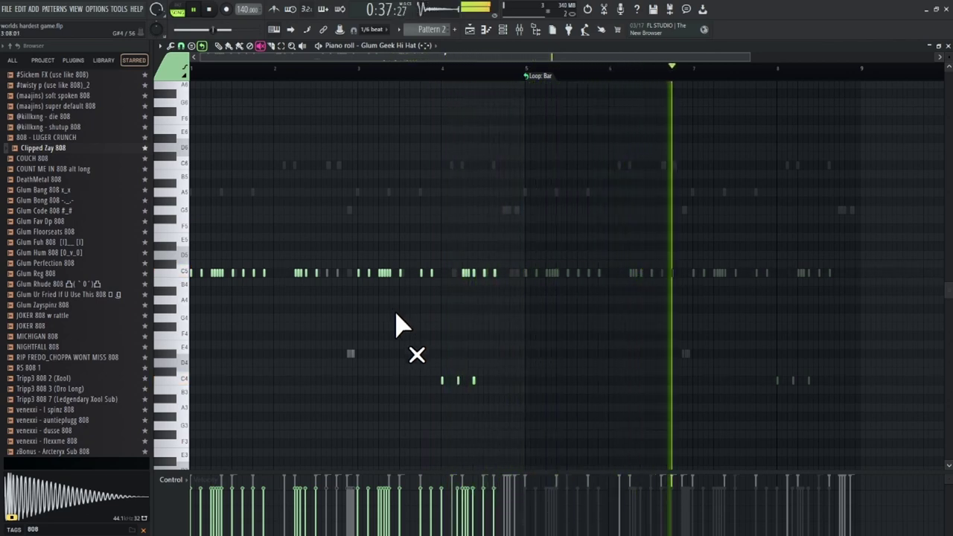
Step: Try different pan positions for the Glum Geek Hi Hat channel during playback, ending at 12% left
{"action": "left_click", "coordinate": [519, 29]}
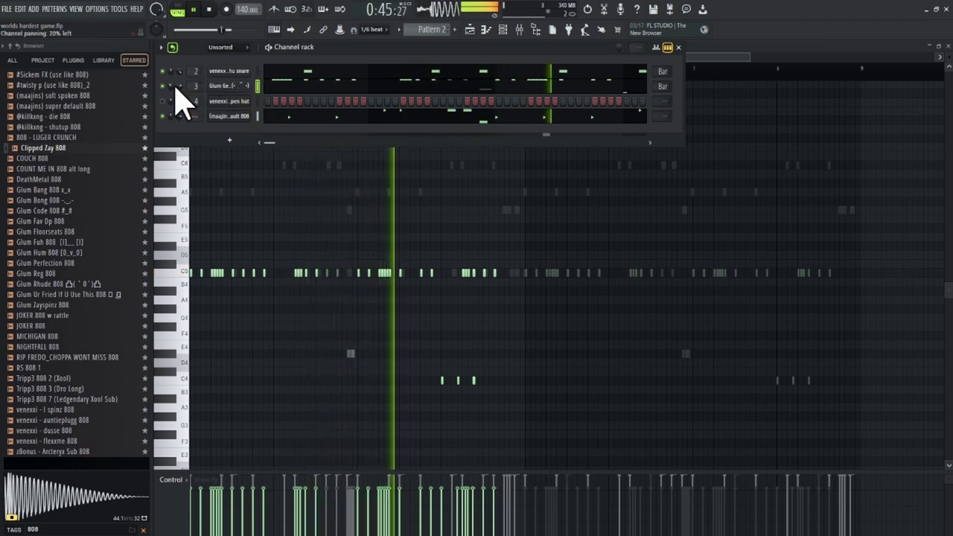
{"action": "left_click_drag", "start_coordinate": [177, 86], "coordinate": [176, 73]}
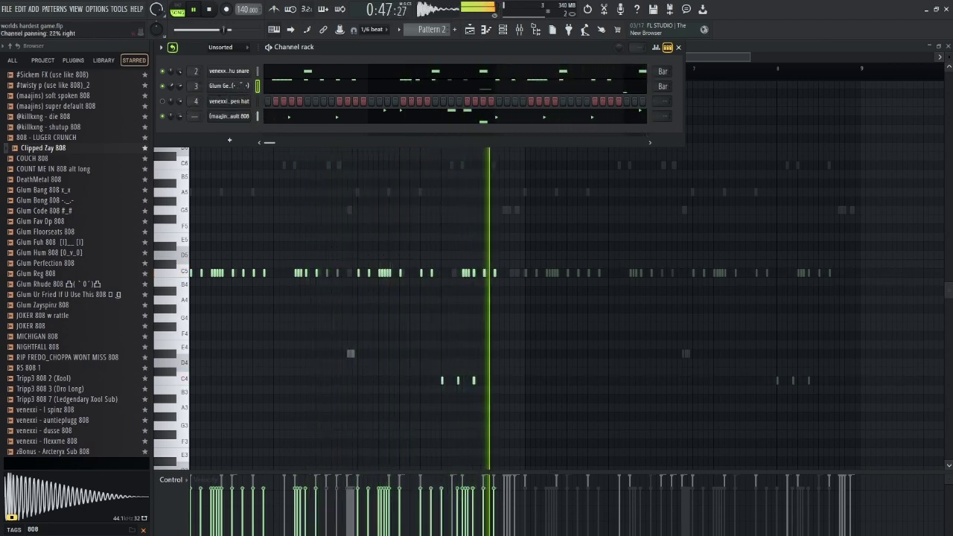
{"action": "left_click_drag", "start_coordinate": [178, 86], "coordinate": [178, 93]}
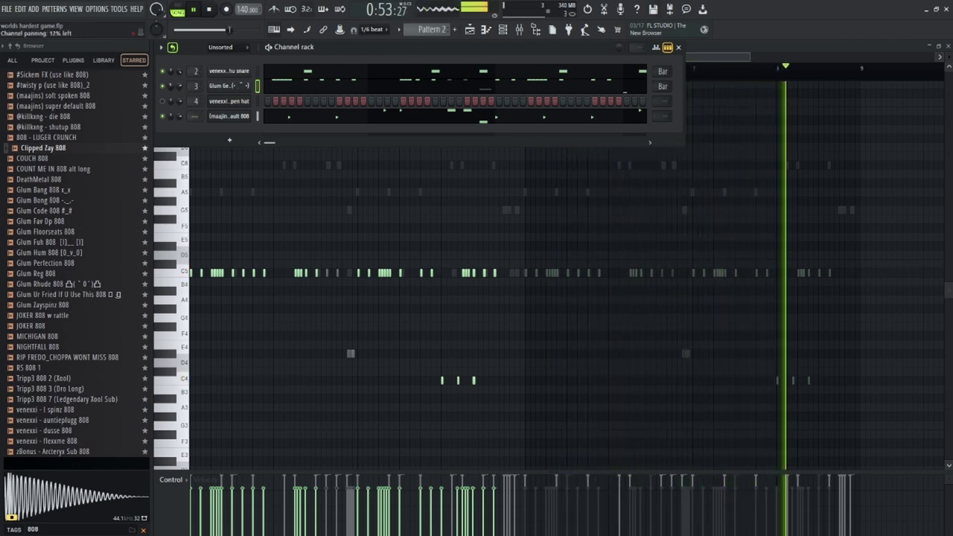
{"action": "left_click", "coordinate": [227, 86]}
{"action": "left_click", "coordinate": [184, 123]}
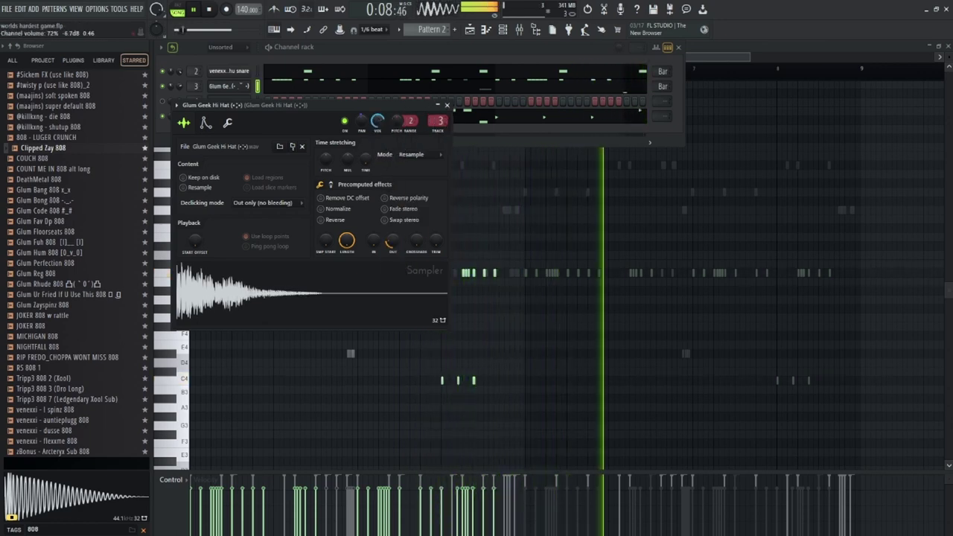
{"action": "left_click", "coordinate": [466, 135]}
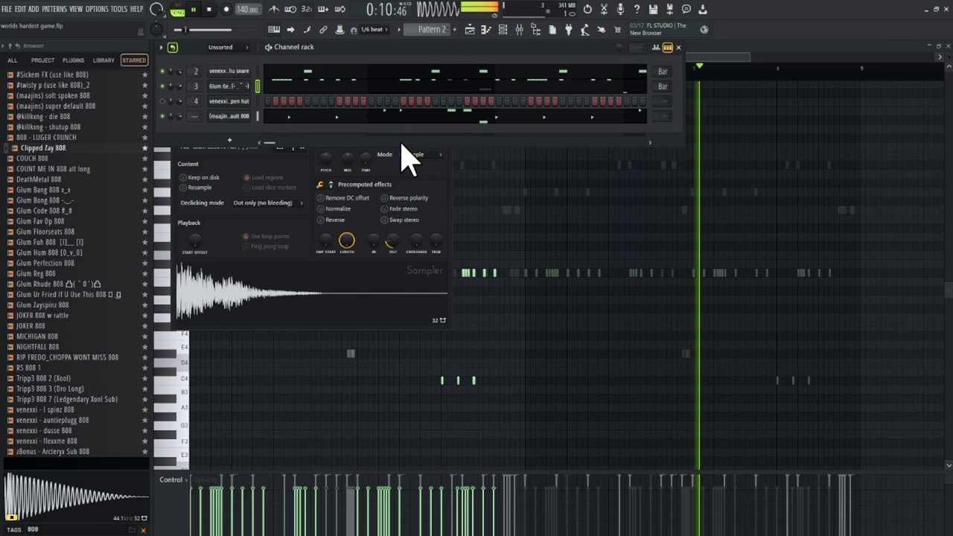
{"action": "left_click", "coordinate": [517, 374]}
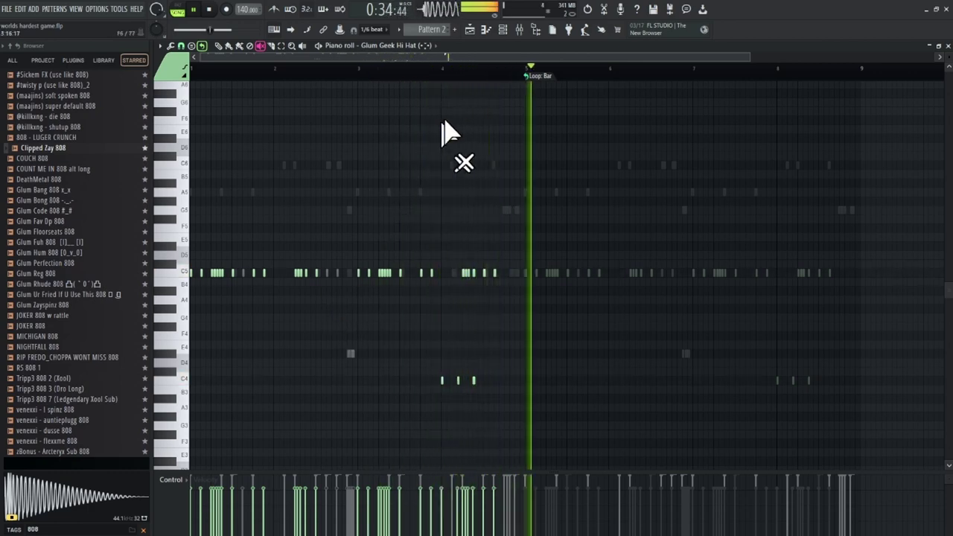
Step: Set the super default 808's channel volume to 92%
{"action": "left_click", "coordinate": [513, 33]}
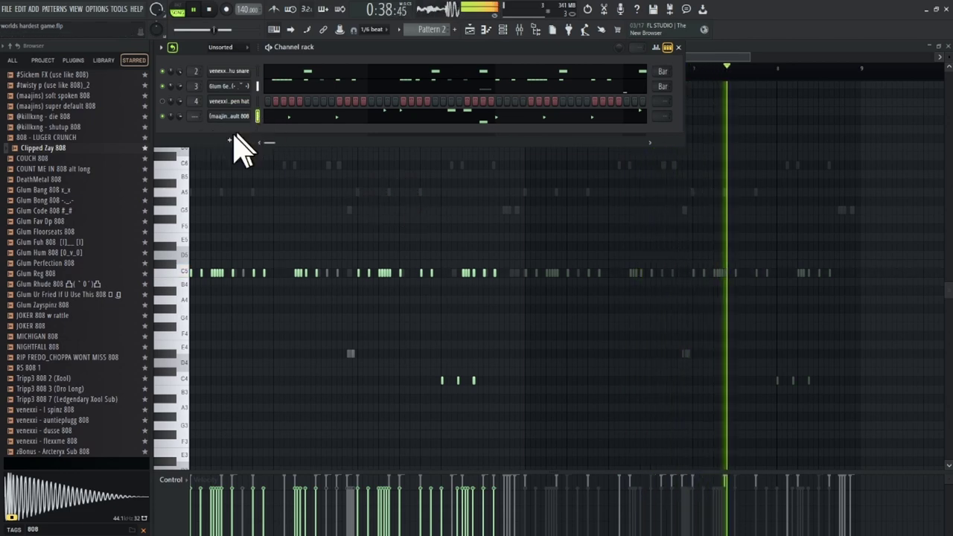
{"action": "left_click_drag", "start_coordinate": [181, 117], "coordinate": [181, 110]}
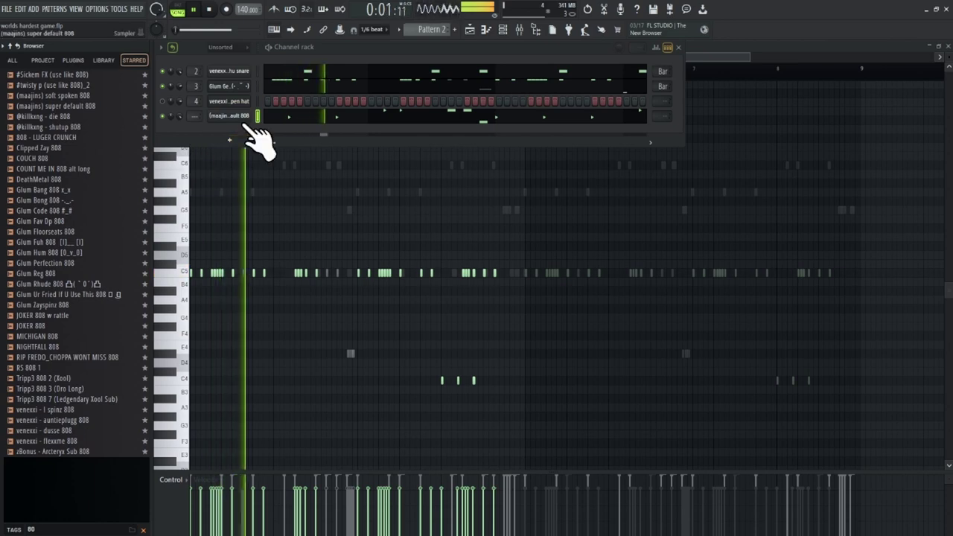
{"action": "left_click", "coordinate": [246, 117]}
{"action": "left_click", "coordinate": [210, 149]}
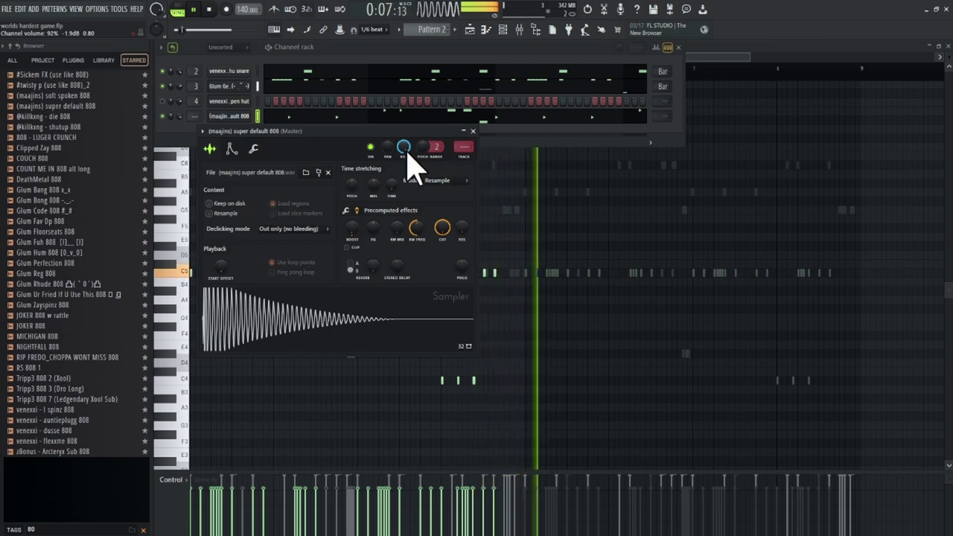
Step: Try the venexxi - I spinz 808 sample in place of the super default 808 during playback and undo the replacement
{"action": "left_click", "coordinate": [179, 139]}
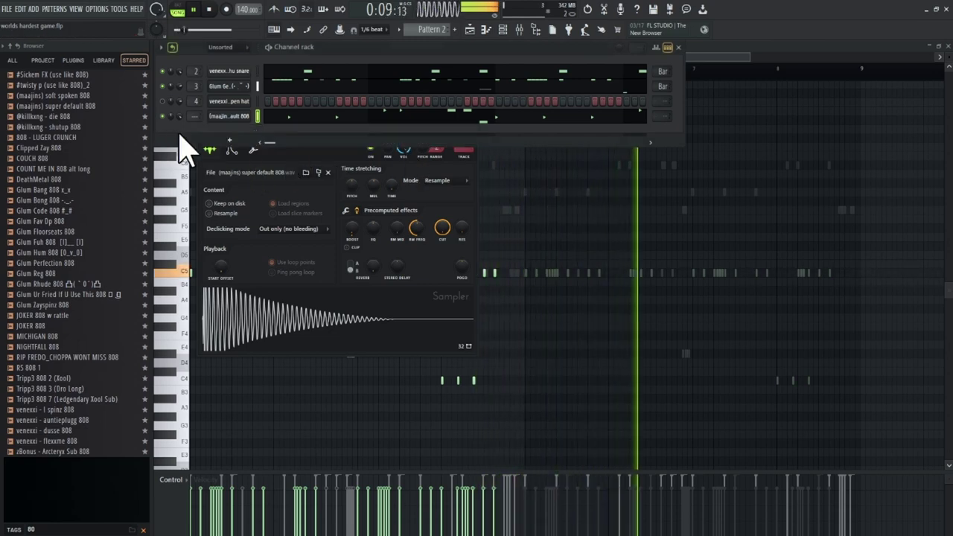
{"action": "right_click", "coordinate": [42, 417]}
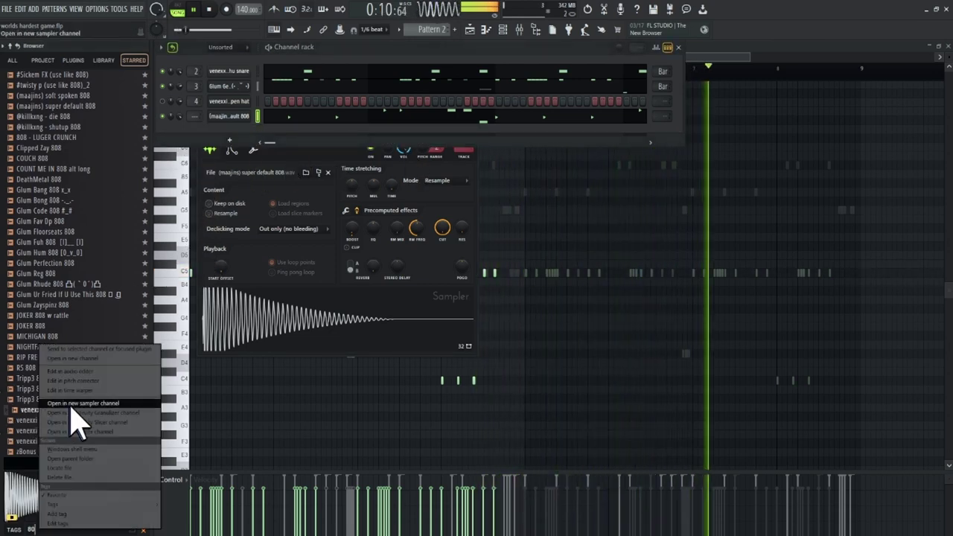
{"action": "left_click", "coordinate": [96, 363]}
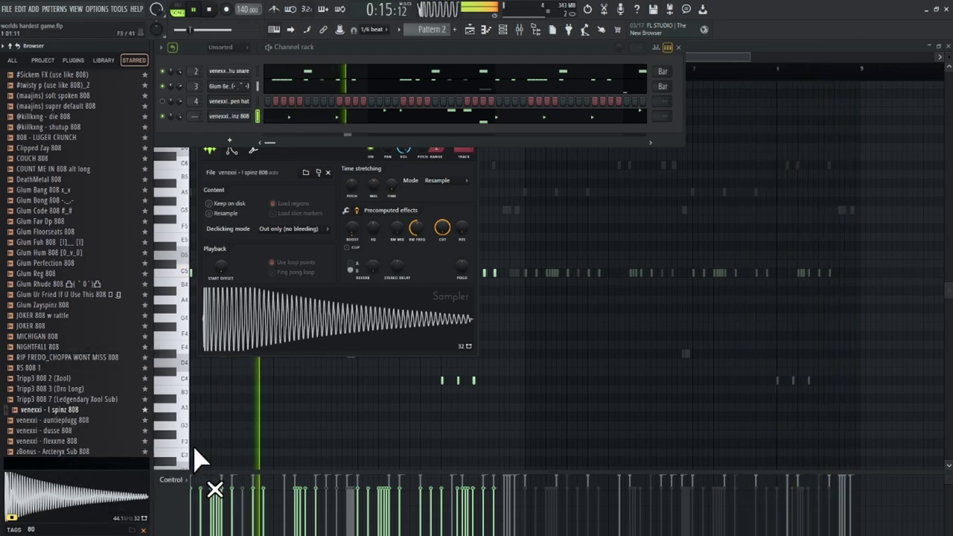
{"action": "key", "text": "ctrl+z"}
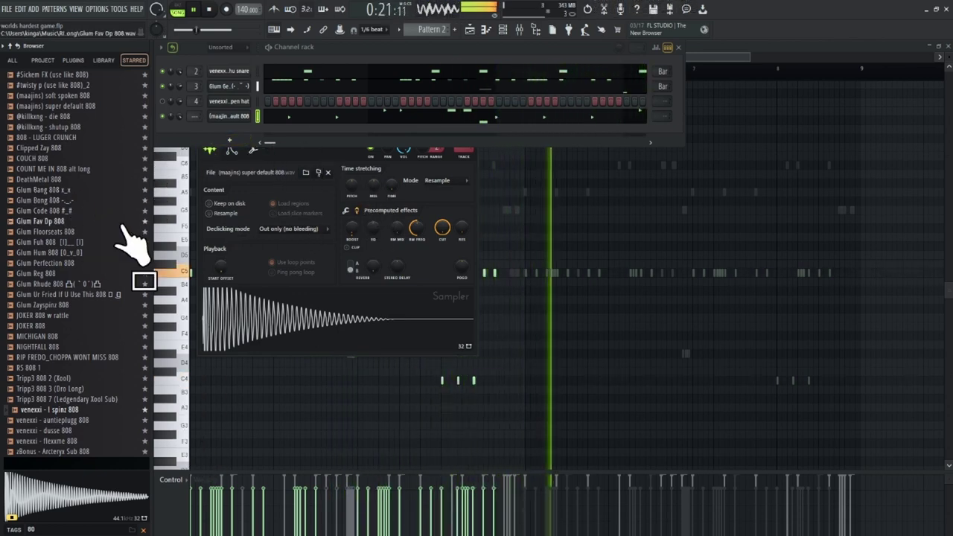
Step: Audition 808 samples, add Glum Floorseats 808 as a new channel, and set both its Cut and By groups to 2
{"action": "left_click", "coordinate": [88, 244]}
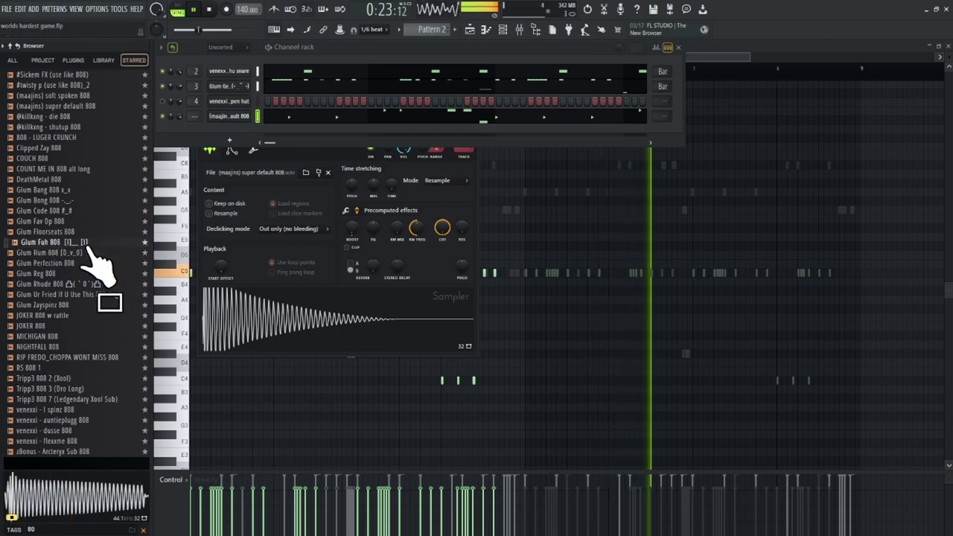
{"action": "left_click_drag", "start_coordinate": [73, 231], "coordinate": [216, 146]}
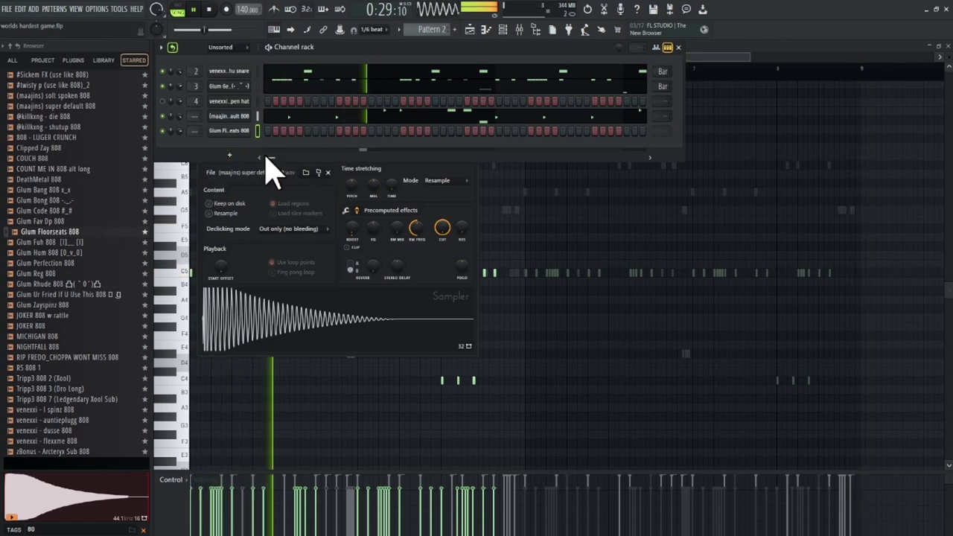
{"action": "left_click", "coordinate": [245, 119]}
{"action": "left_click", "coordinate": [245, 119]}
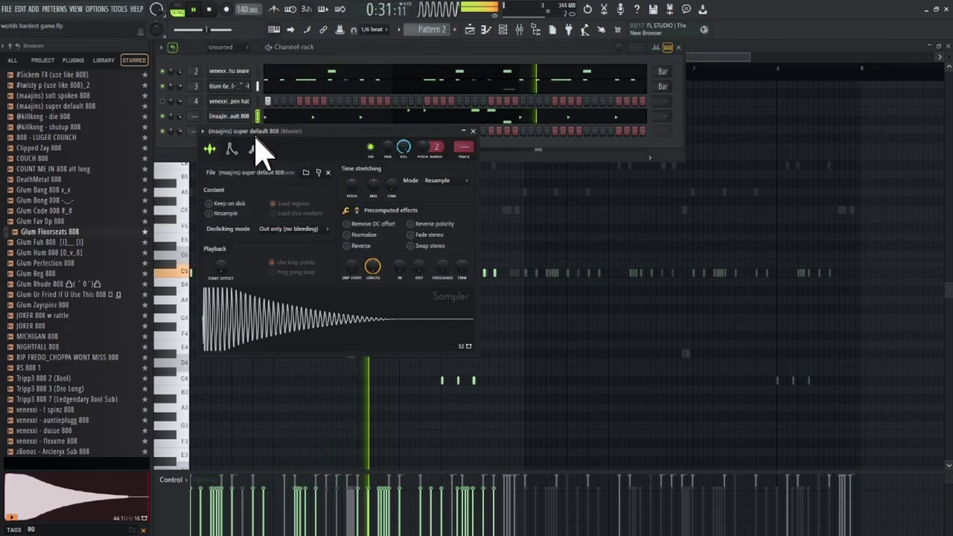
{"action": "left_click", "coordinate": [254, 147]}
{"action": "left_click", "coordinate": [225, 120]}
{"action": "left_click", "coordinate": [228, 132]}
{"action": "left_click", "coordinate": [267, 162]}
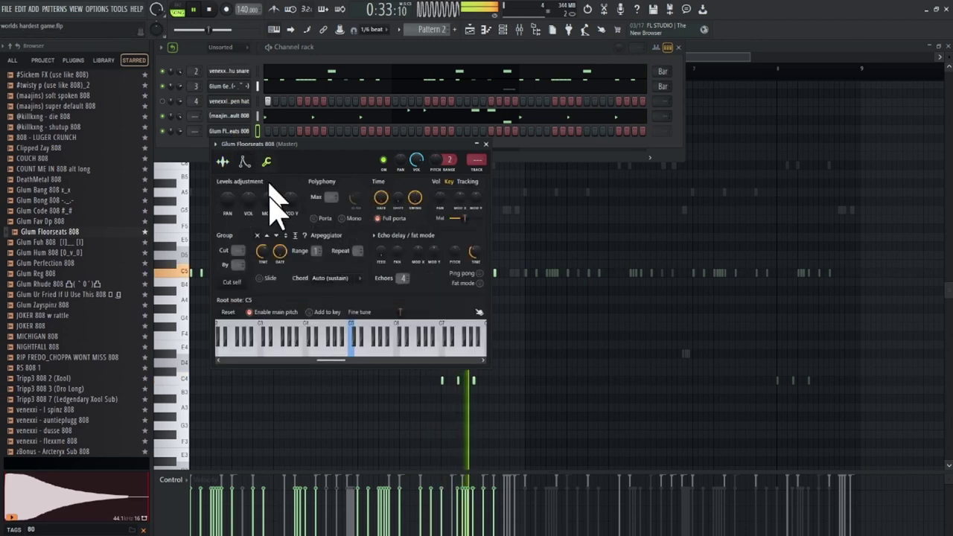
Step: Copy the super default 808's notes to Glum Floorseats 808, keeping only the last A5 hits of bars 1, 3, 5 and 7, lowered to A4
{"action": "right_click", "coordinate": [243, 115]}
{"action": "left_click", "coordinate": [377, 131]}
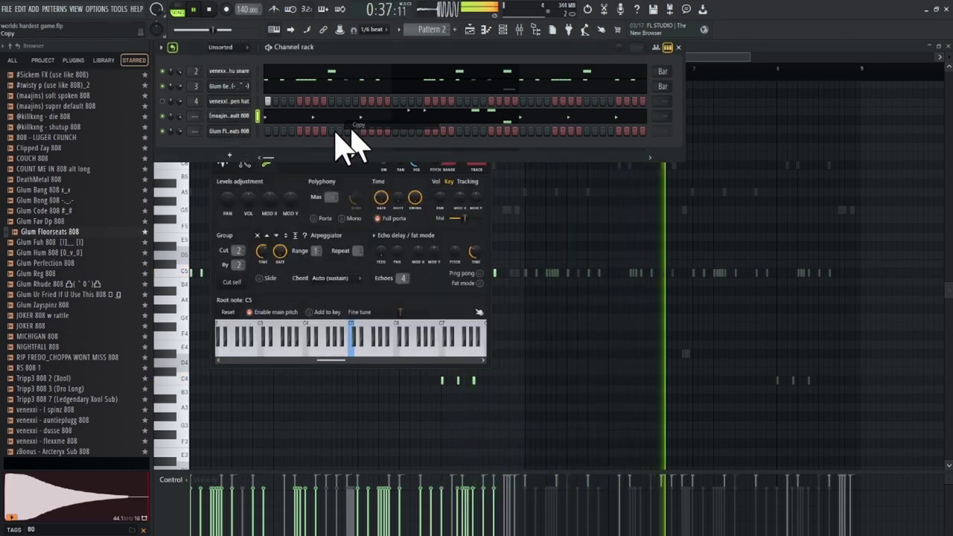
{"action": "right_click", "coordinate": [242, 138]}
{"action": "left_click", "coordinate": [373, 159]}
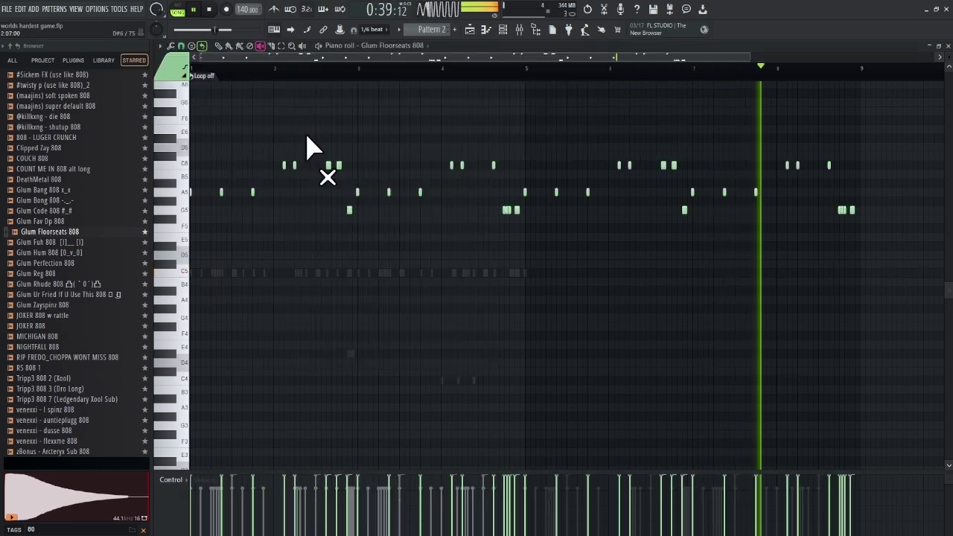
{"action": "mouse_move", "coordinate": [192, 194]}
{"action": "left_mouse_down"}
{"action": "mouse_move", "coordinate": [161, 198]}
{"action": "mouse_move", "coordinate": [341, 166]}
{"action": "left_mouse_up"}
{"action": "mouse_move", "coordinate": [348, 208]}
{"action": "left_mouse_down"}
{"action": "mouse_move", "coordinate": [358, 204]}
{"action": "mouse_move", "coordinate": [351, 191]}
{"action": "mouse_move", "coordinate": [394, 192]}
{"action": "mouse_move", "coordinate": [461, 162]}
{"action": "mouse_move", "coordinate": [478, 171]}
{"action": "mouse_move", "coordinate": [534, 249]}
{"action": "mouse_move", "coordinate": [542, 222]}
{"action": "mouse_move", "coordinate": [494, 196]}
{"action": "mouse_move", "coordinate": [626, 204]}
{"action": "mouse_move", "coordinate": [693, 170]}
{"action": "mouse_move", "coordinate": [678, 206]}
{"action": "mouse_move", "coordinate": [796, 168]}
{"action": "mouse_move", "coordinate": [783, 171]}
{"action": "mouse_move", "coordinate": [849, 213]}
{"action": "left_mouse_up"}
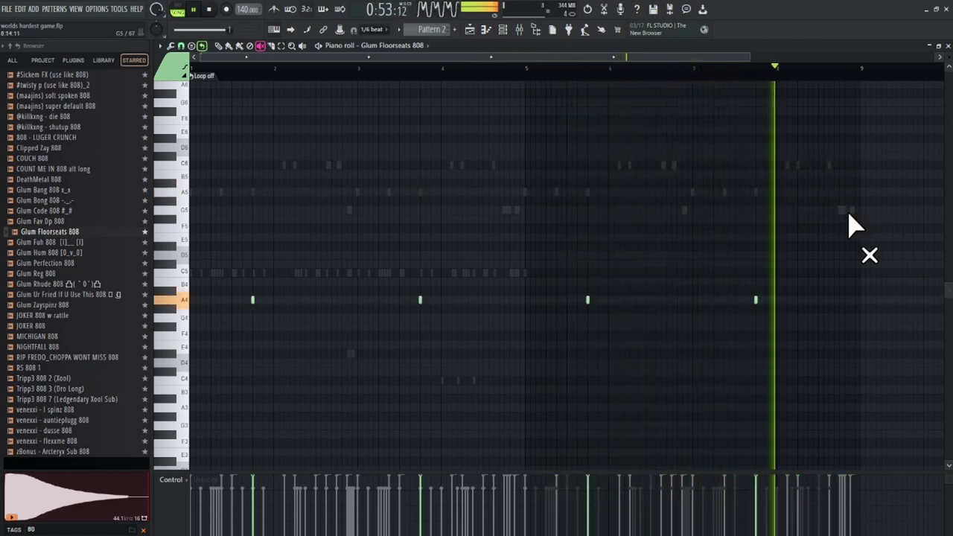
Step: In the super default 808, mute the last A5 hits of bars 1 and 3 and lower bar 4's three C6 notes to C5
{"action": "left_click", "coordinate": [417, 46]}
{"action": "left_click", "coordinate": [398, 127]}
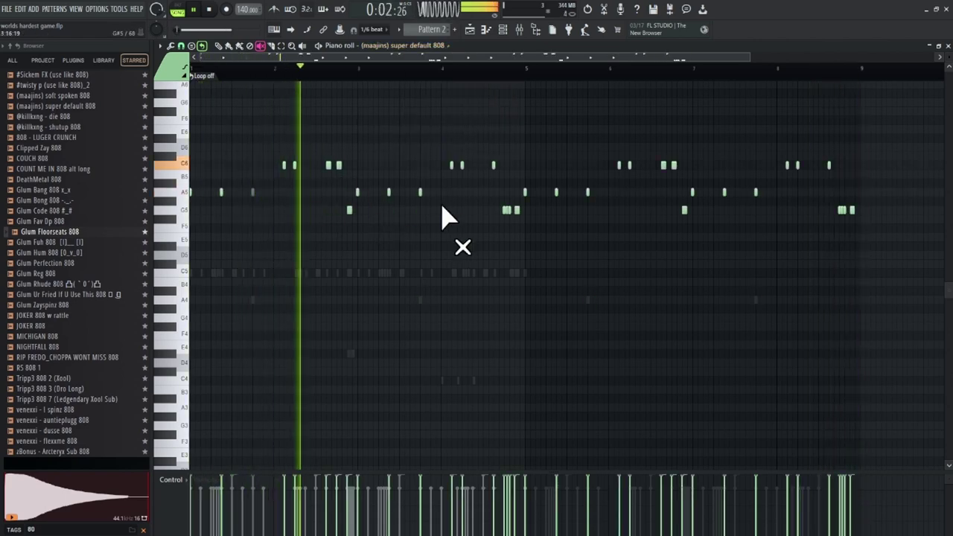
{"action": "left_click", "coordinate": [420, 193]}
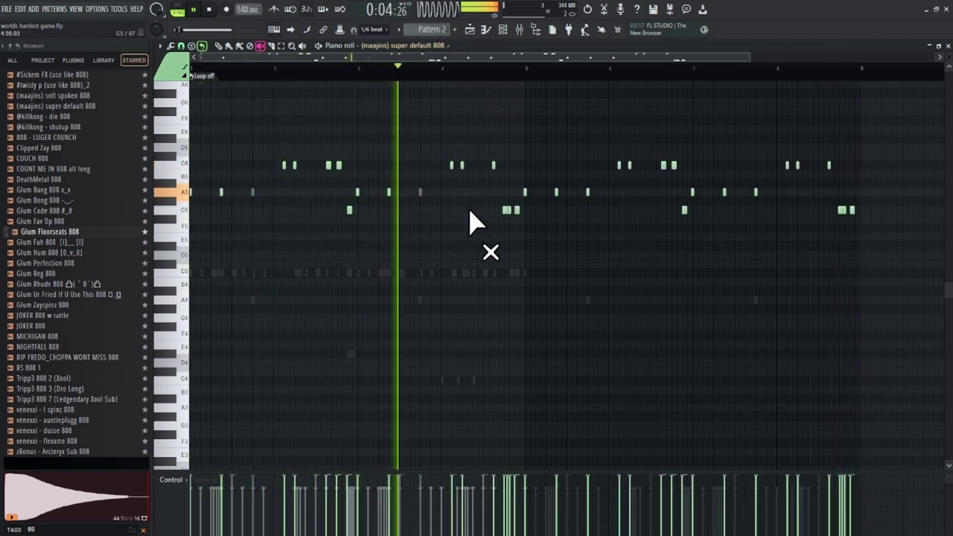
{"action": "left_click", "coordinate": [281, 46]}
{"action": "left_click_drag", "start_coordinate": [426, 158], "coordinate": [555, 170]}
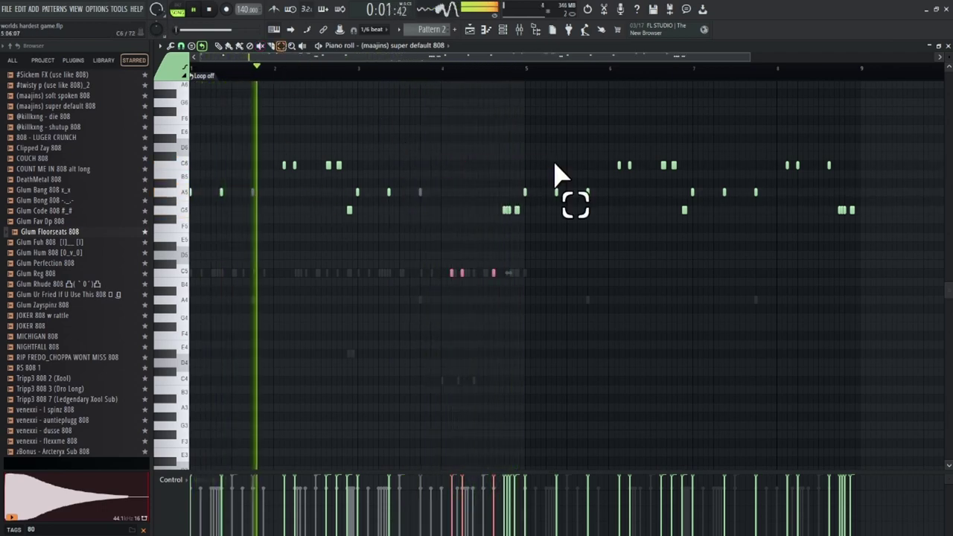
Step: Mute the super default 808's last A5 hit in bar 7 and lower bar 8's three C6 notes to C5
{"action": "left_click", "coordinate": [260, 45]}
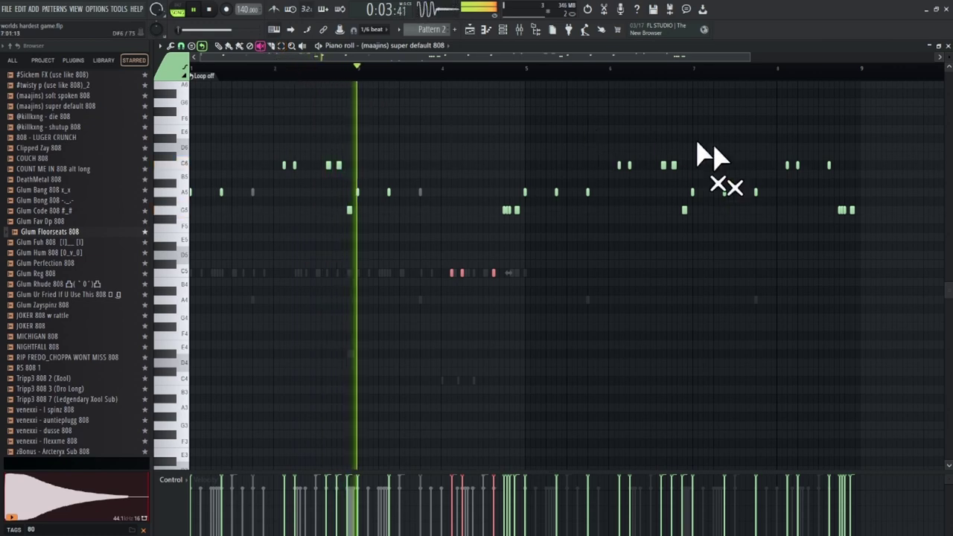
{"action": "left_click", "coordinate": [756, 195]}
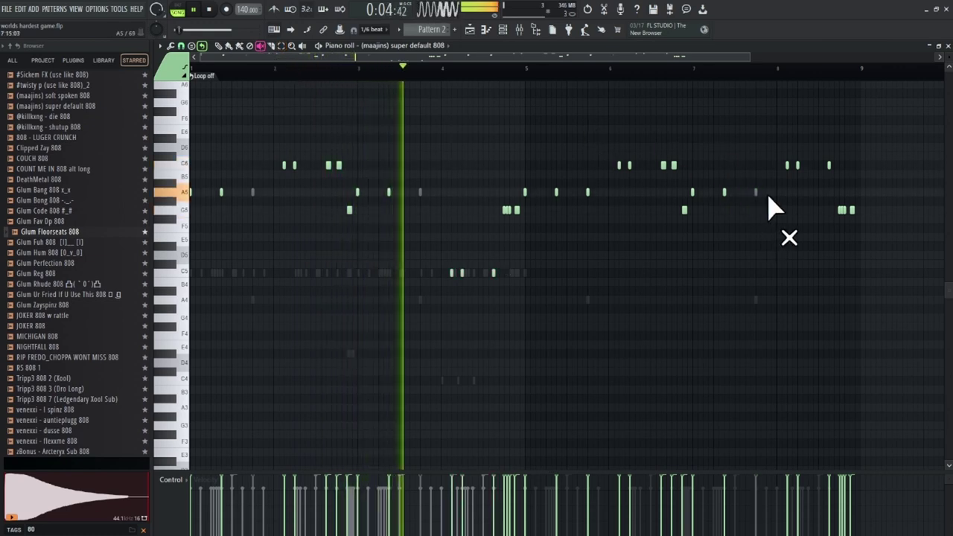
{"action": "left_click", "coordinate": [281, 45]}
{"action": "left_click_drag", "start_coordinate": [777, 164], "coordinate": [913, 179]}
{"action": "key", "text": "ctrl+Down"}
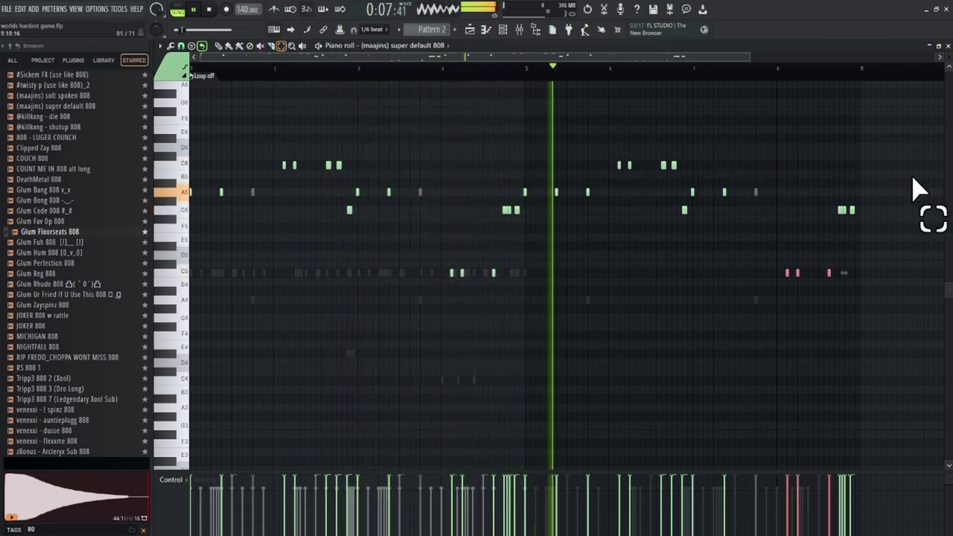
Step: Delete the Glum Floorseats 808's A4 notes in bars 1 and 5
{"action": "left_click", "coordinate": [447, 46]}
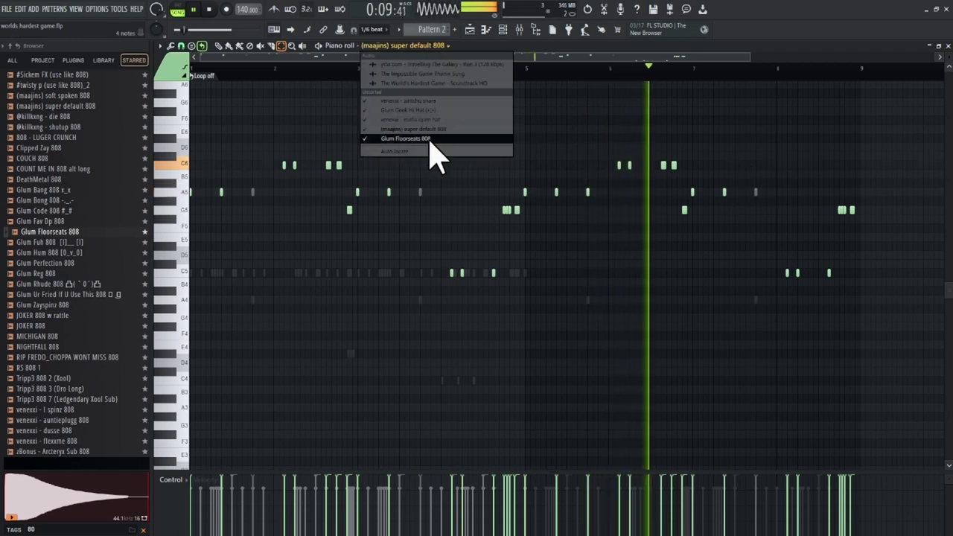
{"action": "left_click", "coordinate": [431, 139]}
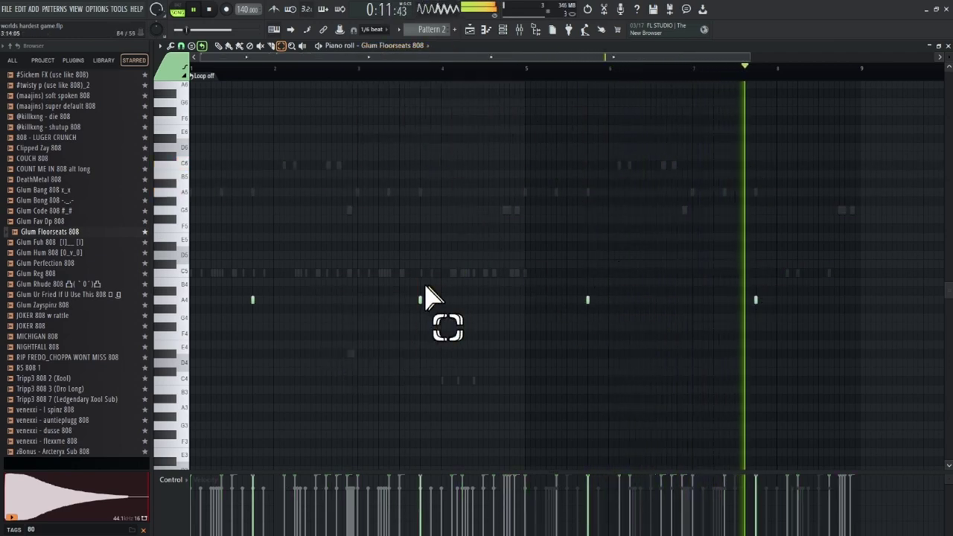
{"action": "left_click", "coordinate": [253, 299]}
{"action": "key", "text": "Delete"}
{"action": "left_click_drag", "start_coordinate": [590, 278], "coordinate": [525, 304]}
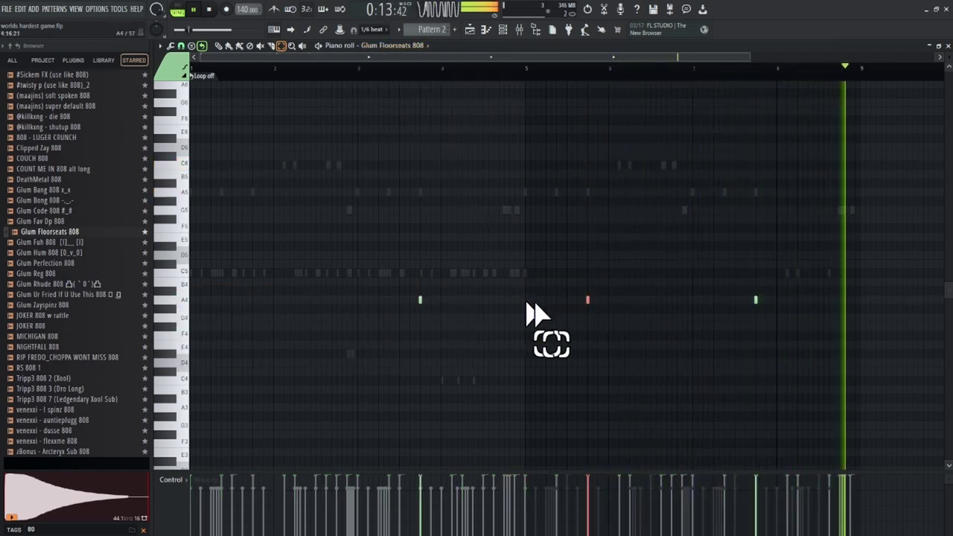
{"action": "key", "text": "Delete"}
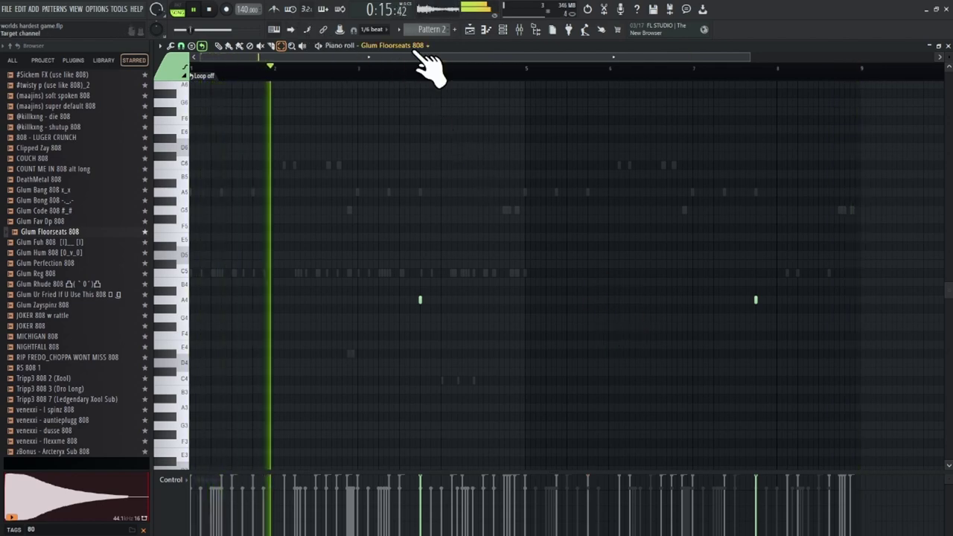
Step: Restore the super default 808's muted A5 hit in bar 1 and add another A5 note shortly after the last A5 hits of bars 1 and 5
{"action": "left_click", "coordinate": [393, 46]}
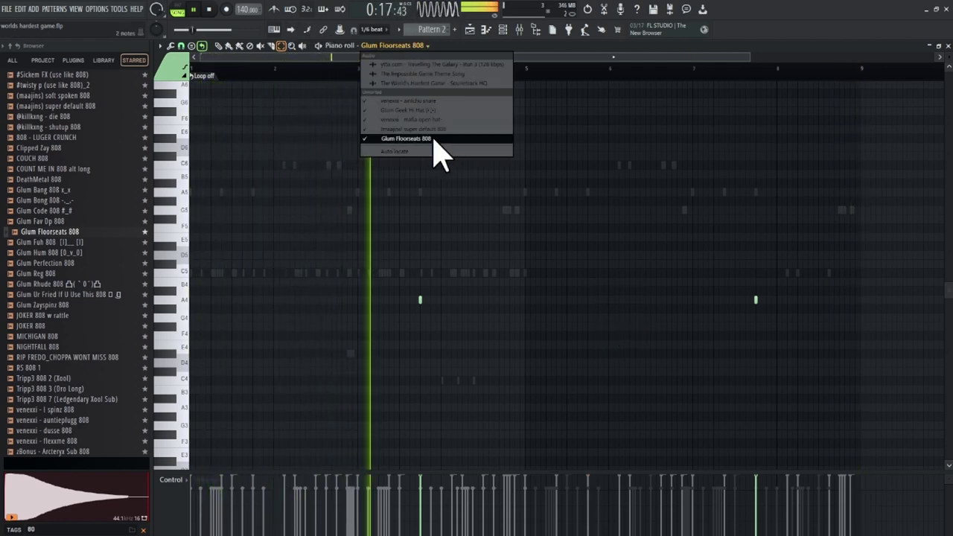
{"action": "left_click", "coordinate": [425, 130]}
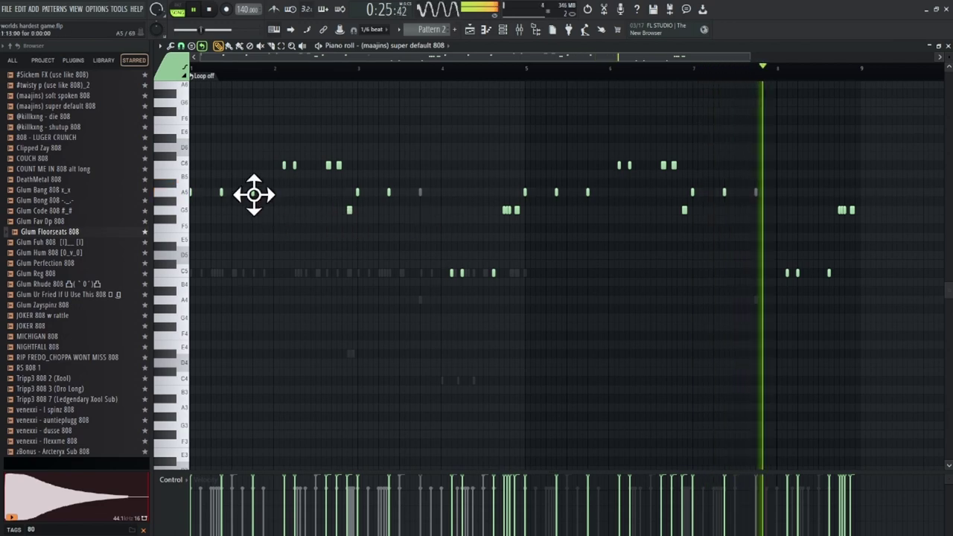
{"action": "scroll", "coordinate": [232, 58], "scroll_direction": "up", "scroll_amount": 3}
{"action": "left_click_drag", "start_coordinate": [233, 58], "coordinate": [219, 58]}
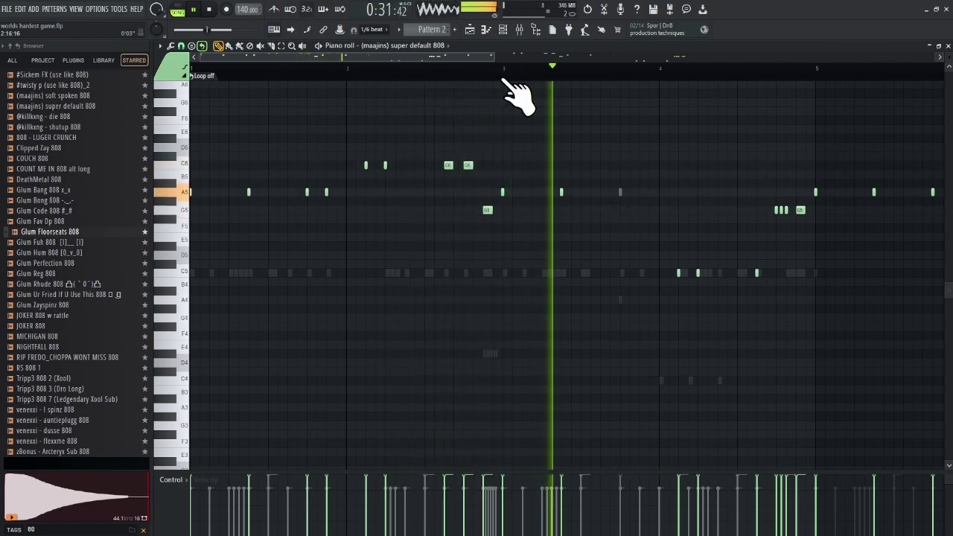
{"action": "scroll", "coordinate": [510, 84], "scroll_direction": "down", "scroll_amount": 2}
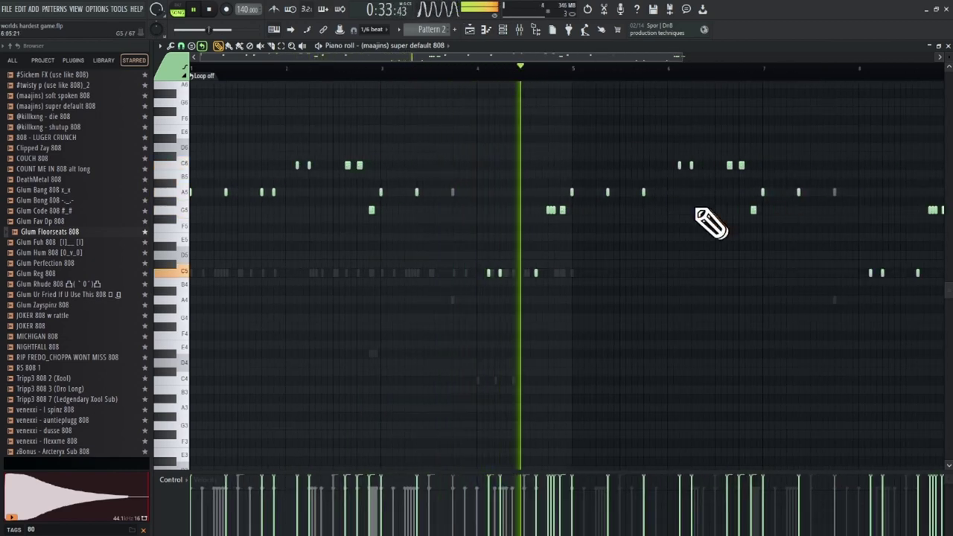
{"action": "left_click", "coordinate": [655, 192]}
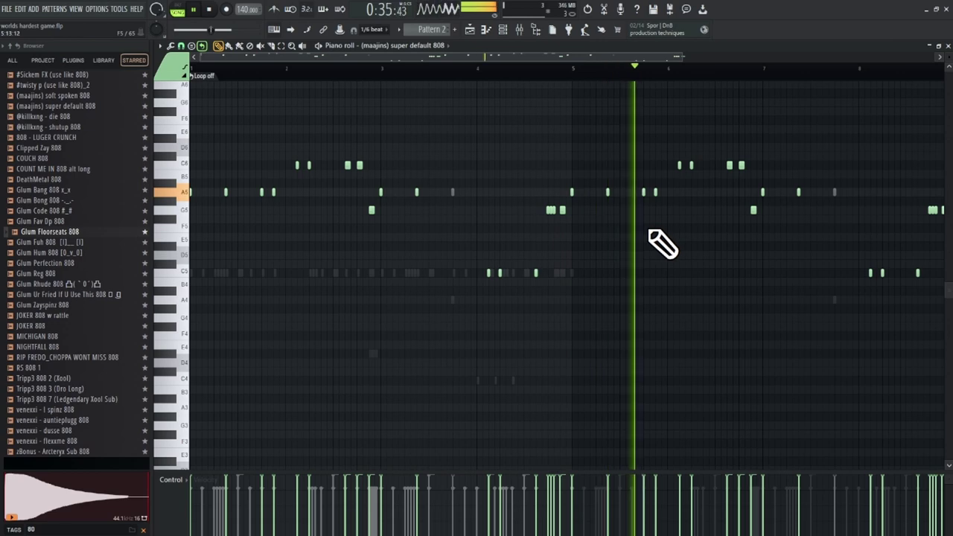
Step: Add a second A4 note to Glum Floorseats 808 shortly after its existing hits in bars 3 and 7
{"action": "left_click", "coordinate": [421, 47]}
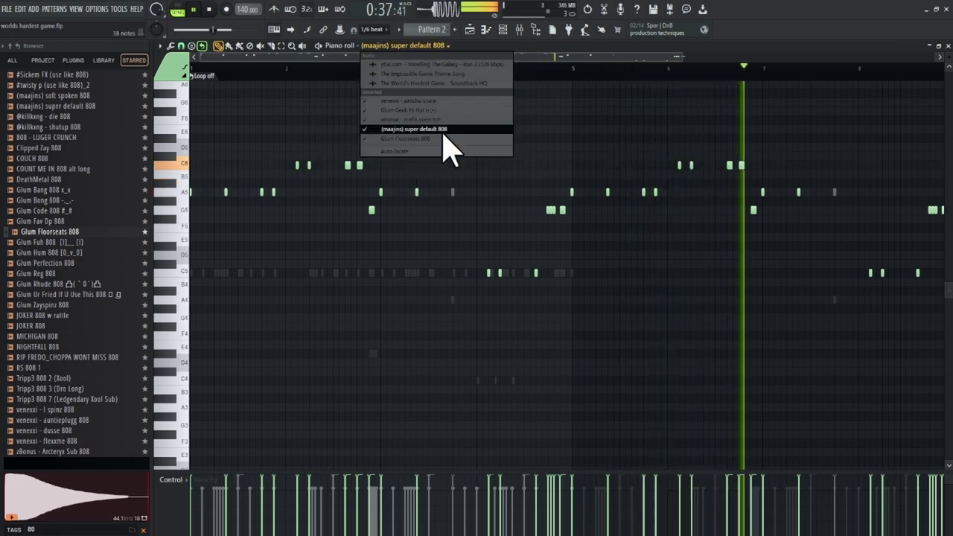
{"action": "left_click", "coordinate": [441, 134]}
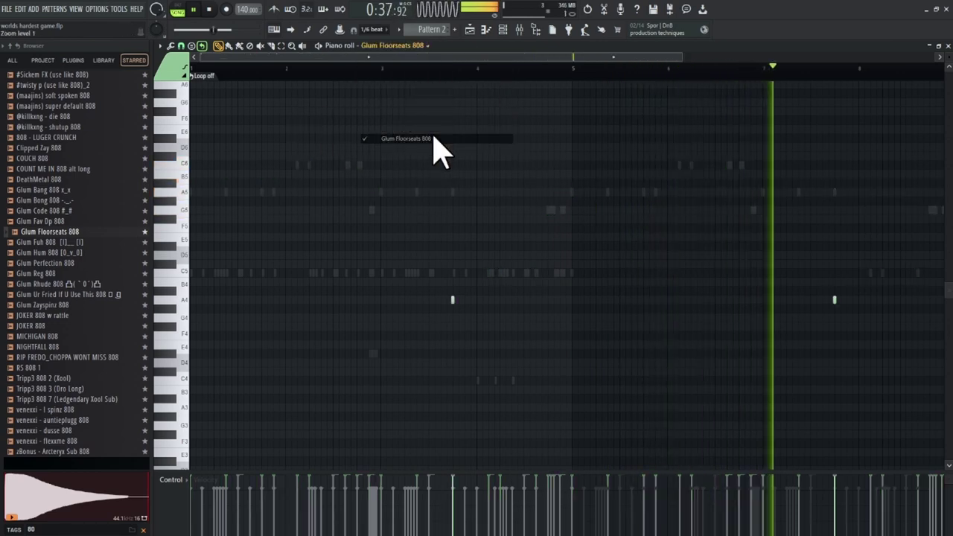
{"action": "left_click", "coordinate": [466, 301]}
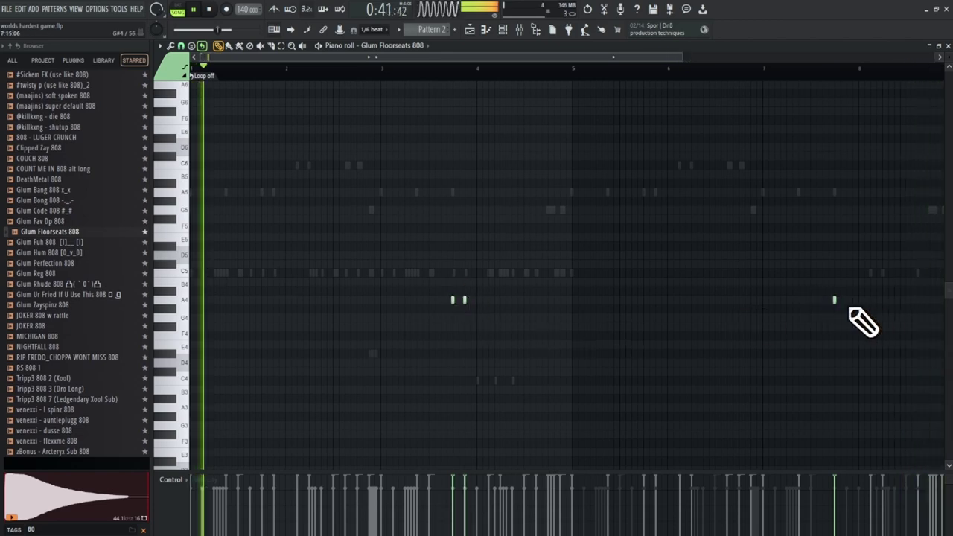
{"action": "left_click", "coordinate": [848, 301]}
Step: Insert a near-zero-velocity note just before the second hit of each Glum Floorseats 808 pair, A4 in bar 3 and A#4 in bar 7
{"action": "scroll", "coordinate": [453, 76], "scroll_direction": "up", "scroll_amount": 6}
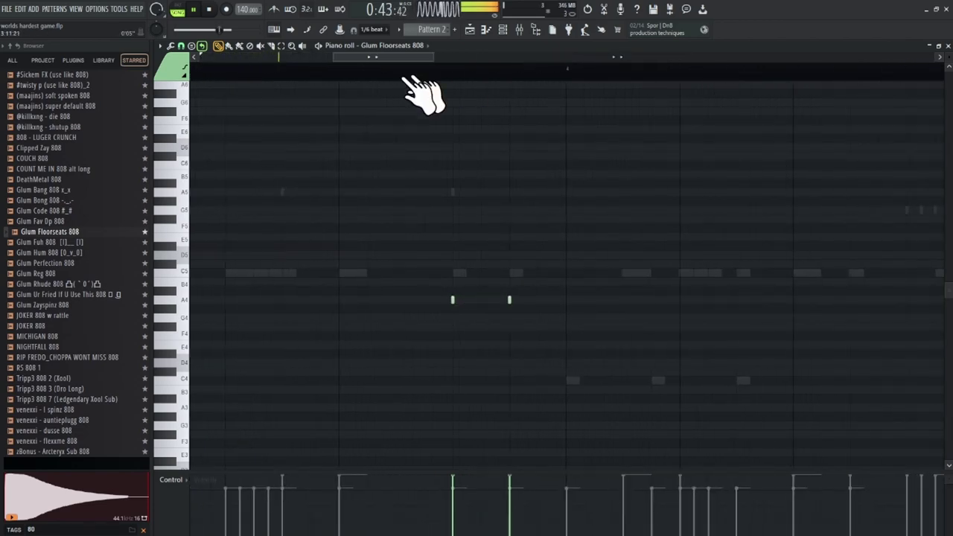
{"action": "left_click", "coordinate": [191, 46]}
{"action": "left_click", "coordinate": [213, 147]}
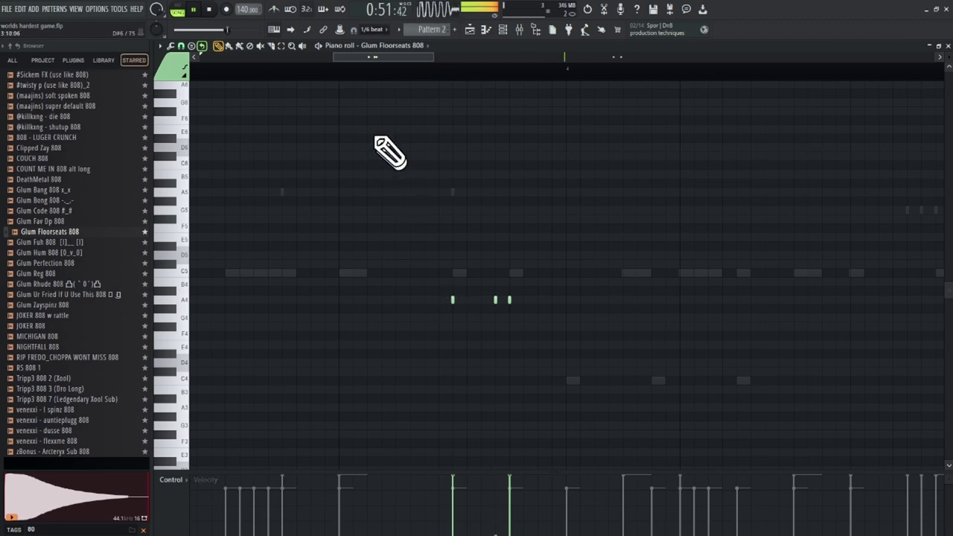
{"action": "left_click_drag", "start_coordinate": [375, 66], "coordinate": [502, 85]}
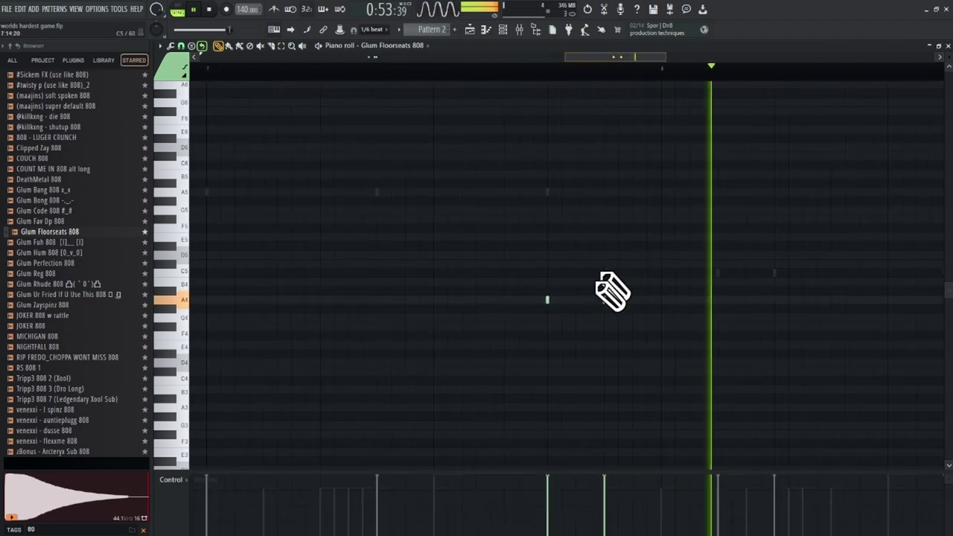
{"action": "scroll", "coordinate": [482, 91], "scroll_direction": "down", "scroll_amount": 5}
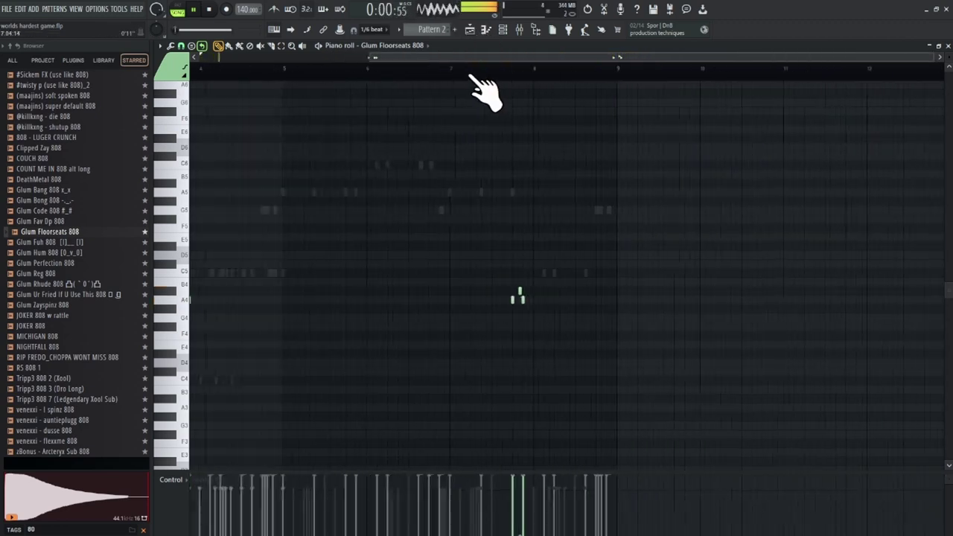
{"action": "scroll", "coordinate": [483, 91], "scroll_direction": "down", "scroll_amount": 3}
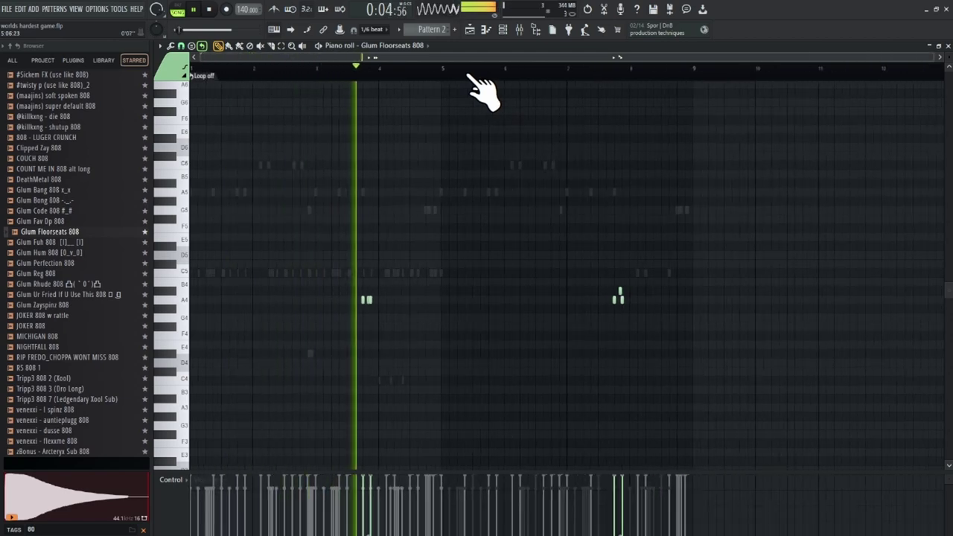
Step: Switch the piano roll to the (maajins) super default 808 and lower the closing G5 notes of bar 8 an octave to G4
{"action": "left_click", "coordinate": [426, 45]}
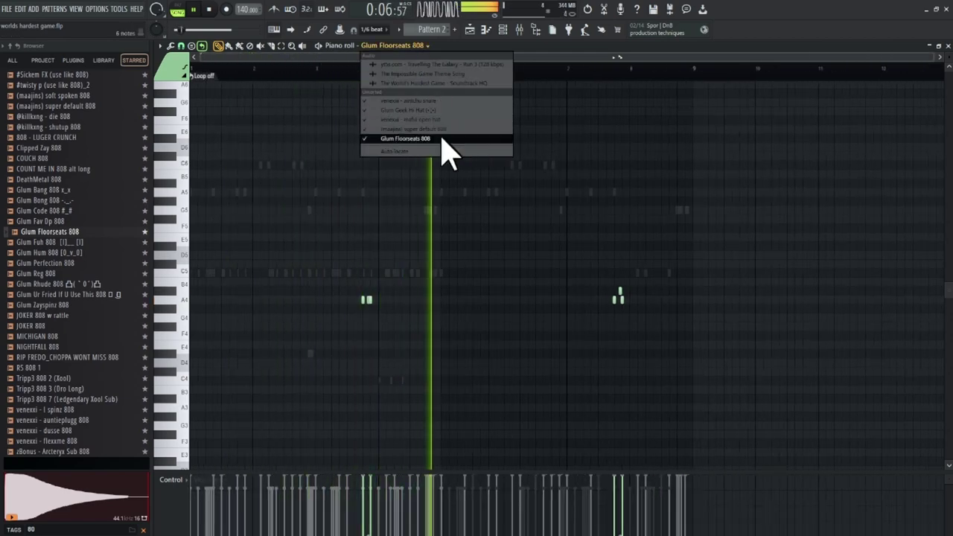
{"action": "left_click", "coordinate": [399, 287]}
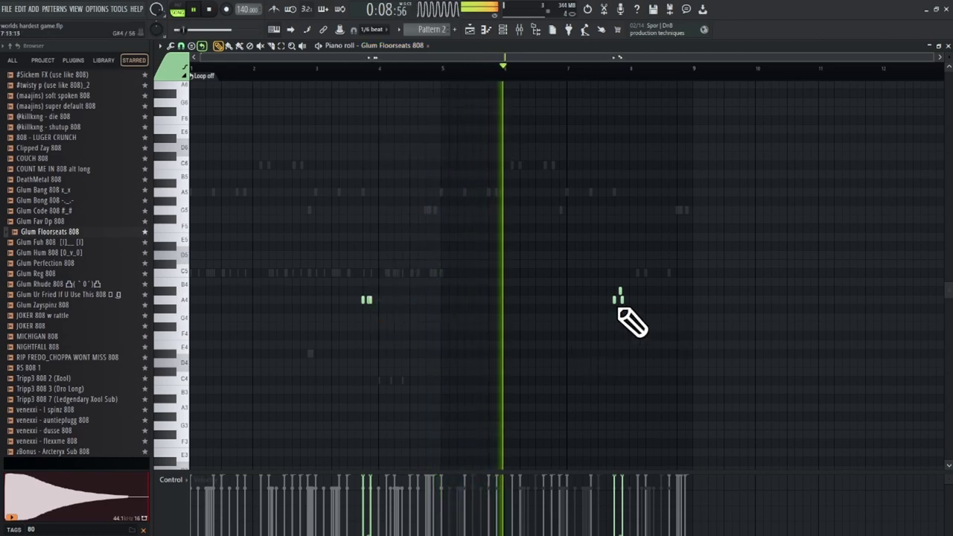
{"action": "left_click", "coordinate": [386, 47]}
{"action": "left_click", "coordinate": [436, 129]}
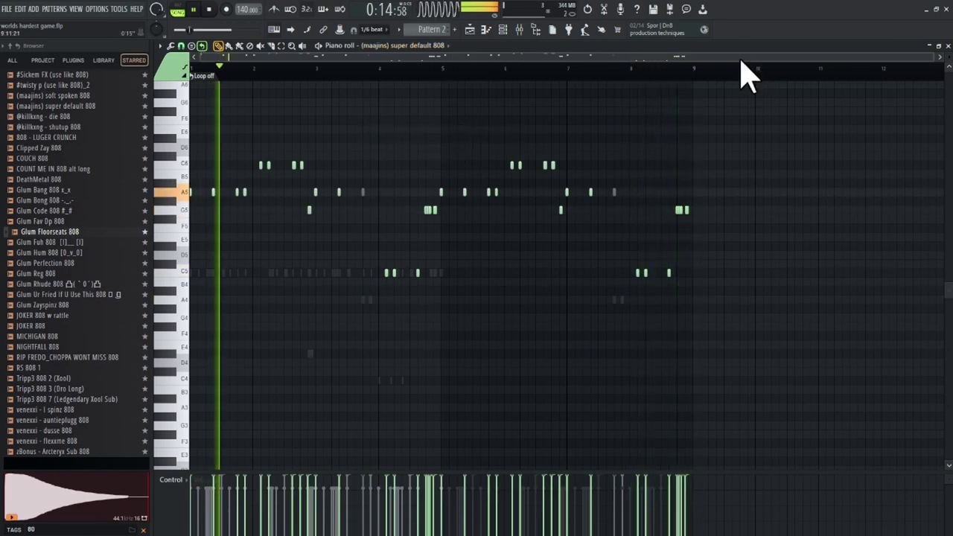
{"action": "scroll", "coordinate": [741, 61], "scroll_direction": "up", "scroll_amount": 5}
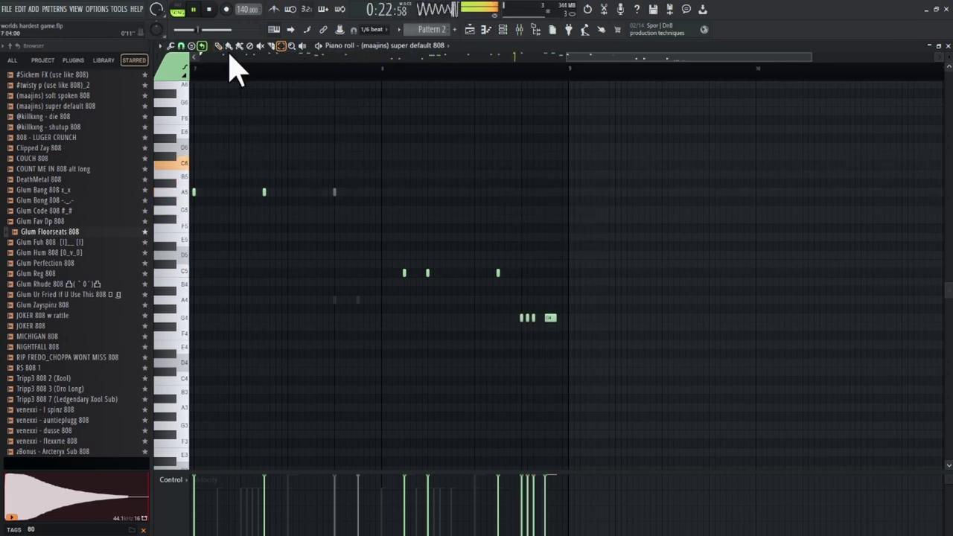
Step: Add a C5 note and a rapid three-note C5 run between bar 8's second and last C5 hits, lengthening the notes on either side of the run
{"action": "scroll", "coordinate": [542, 308], "scroll_direction": "left", "scroll_amount": 1}
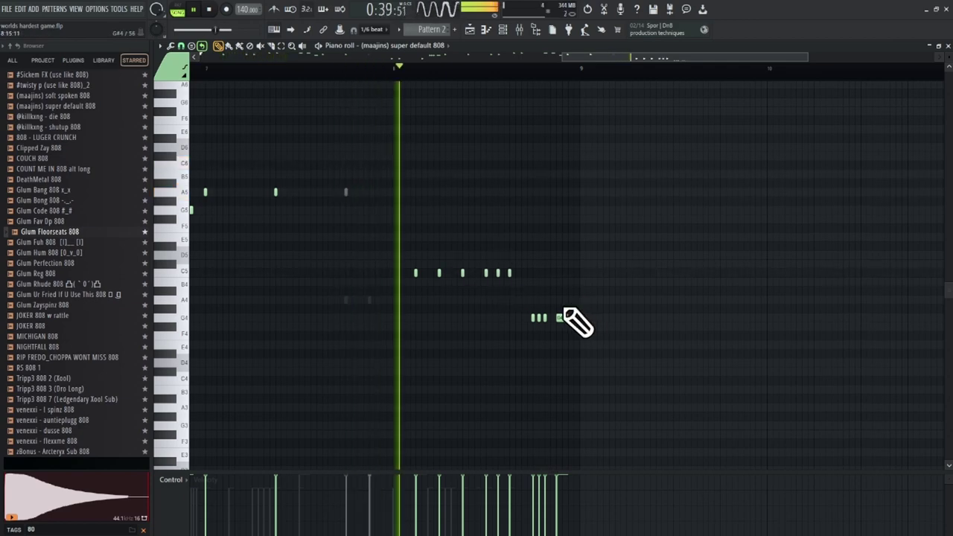
{"action": "left_click", "coordinate": [492, 274]}
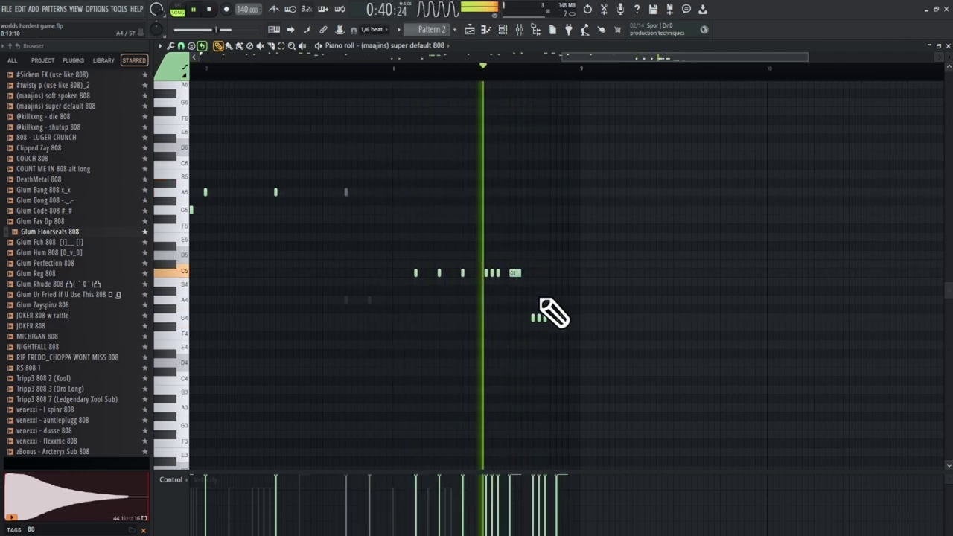
{"action": "left_click_drag", "start_coordinate": [465, 274], "coordinate": [479, 280]}
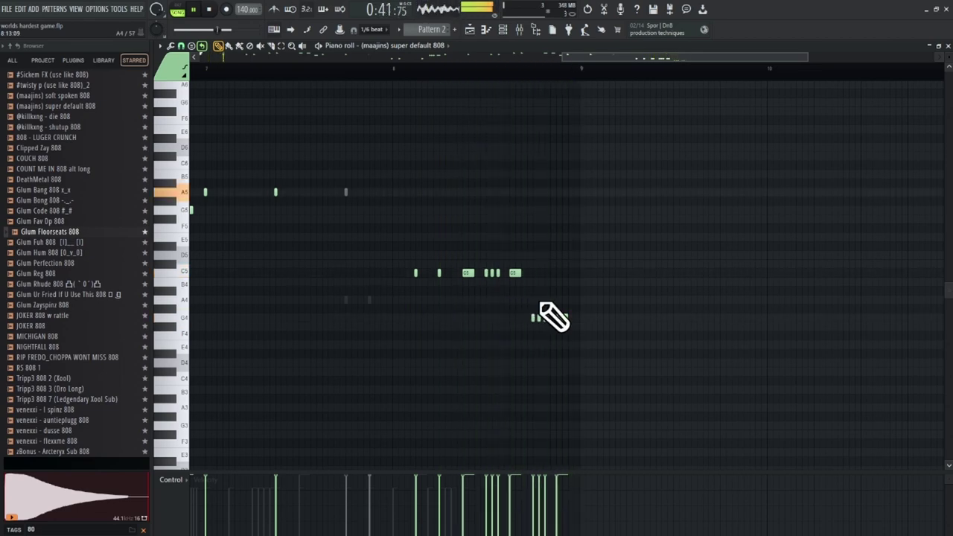
Step: Try bar 8's rapid C5 run and the C5 note after it two octaves higher at C7, and return them to C5
{"action": "left_click", "coordinate": [281, 45]}
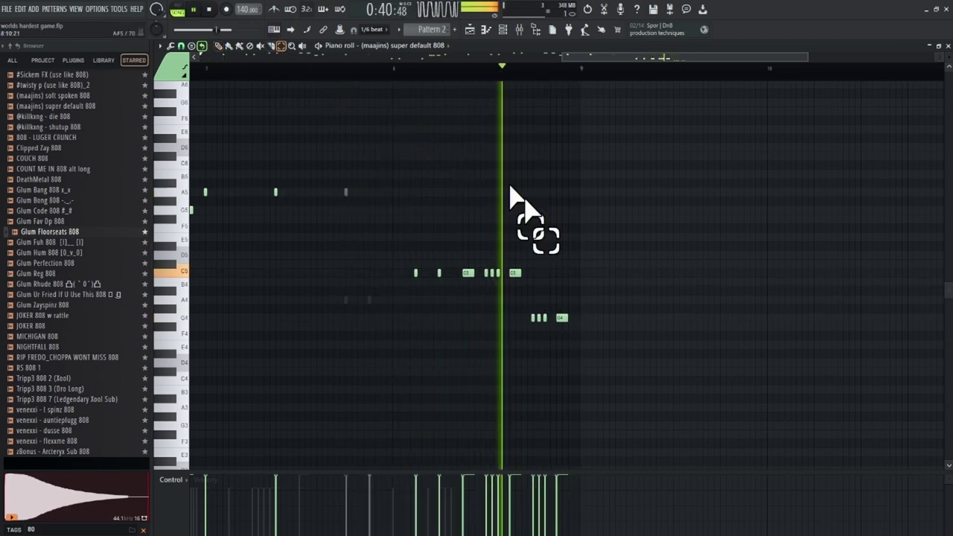
{"action": "left_click_drag", "start_coordinate": [492, 263], "coordinate": [548, 291]}
{"action": "key", "text": "ctrl+Up"}
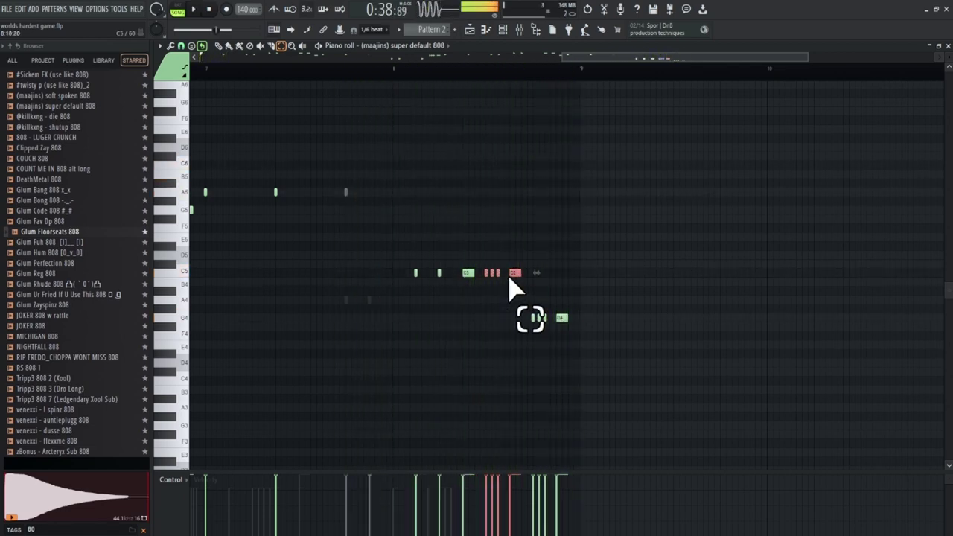
{"action": "key", "text": "ctrl+Up"}
{"action": "key", "text": "ctrl+Up"}
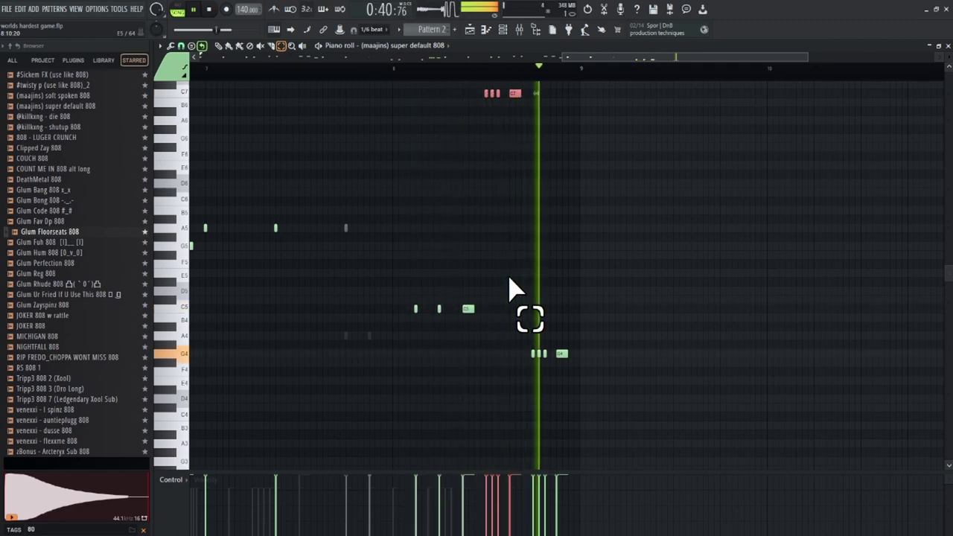
{"action": "key", "text": "ctrl+Down"}
{"action": "key", "text": "ctrl+Down"}
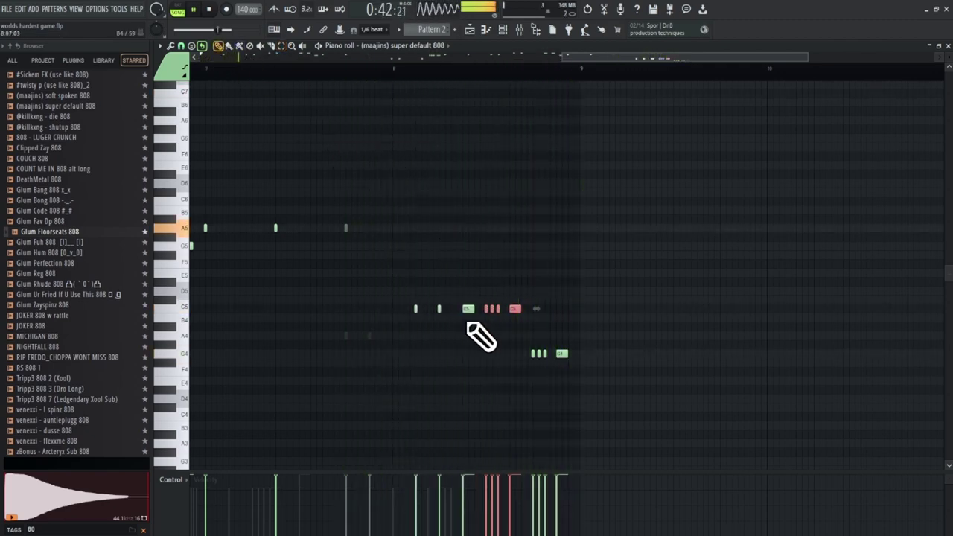
Step: Delete the three rapid C5 hits and the three rapid G4 hits in bar 8, and lengthen the third C5 note further
{"action": "right_click", "coordinate": [492, 310]}
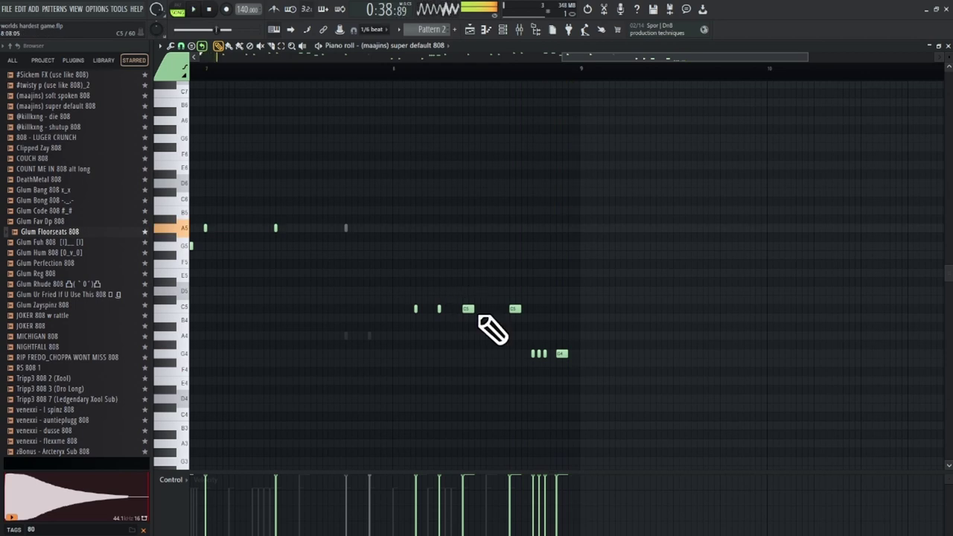
{"action": "left_click_drag", "start_coordinate": [474, 309], "coordinate": [487, 314]}
{"action": "left_click", "coordinate": [533, 354]}
{"action": "left_click", "coordinate": [539, 354]}
{"action": "left_click", "coordinate": [544, 353]}
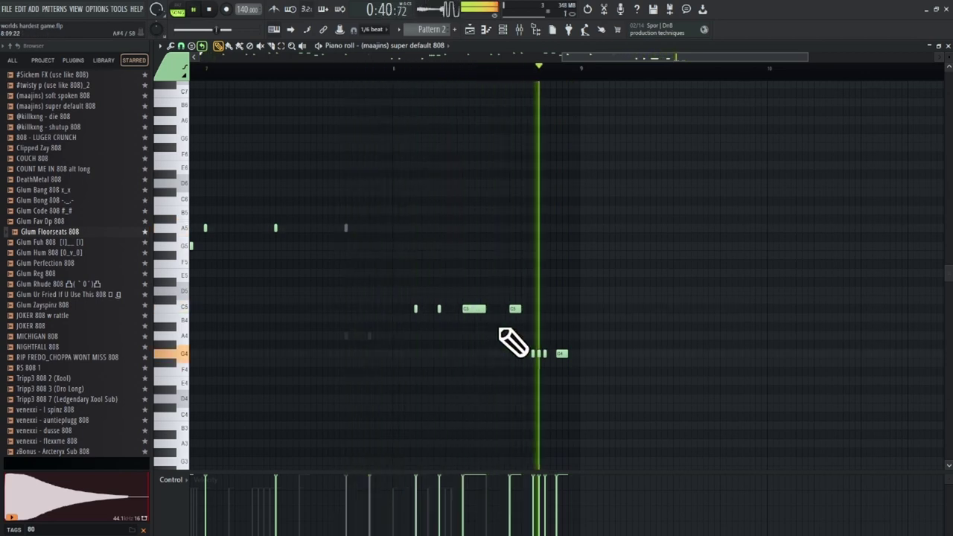
{"action": "left_click", "coordinate": [333, 68]}
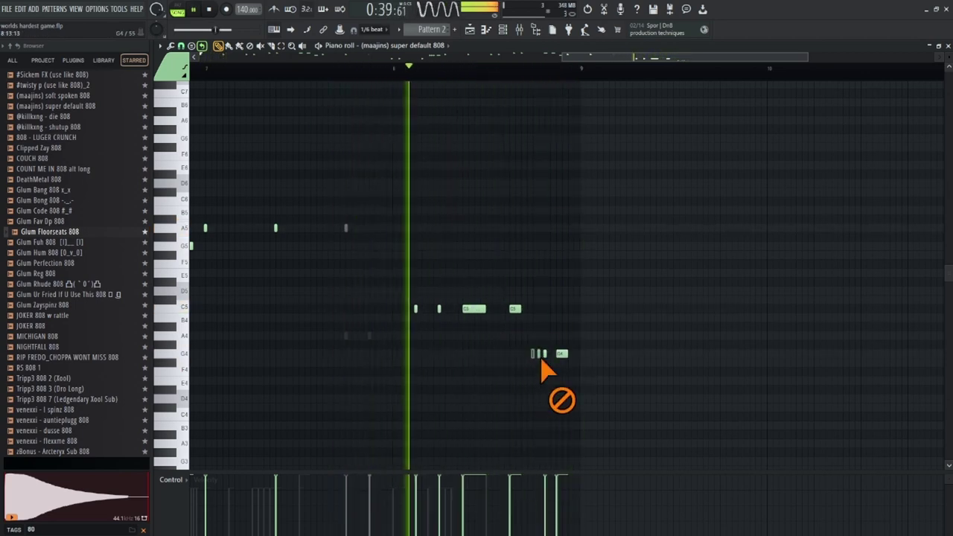
{"action": "right_click", "coordinate": [544, 353]}
{"action": "right_click", "coordinate": [539, 354]}
{"action": "right_click", "coordinate": [533, 353]}
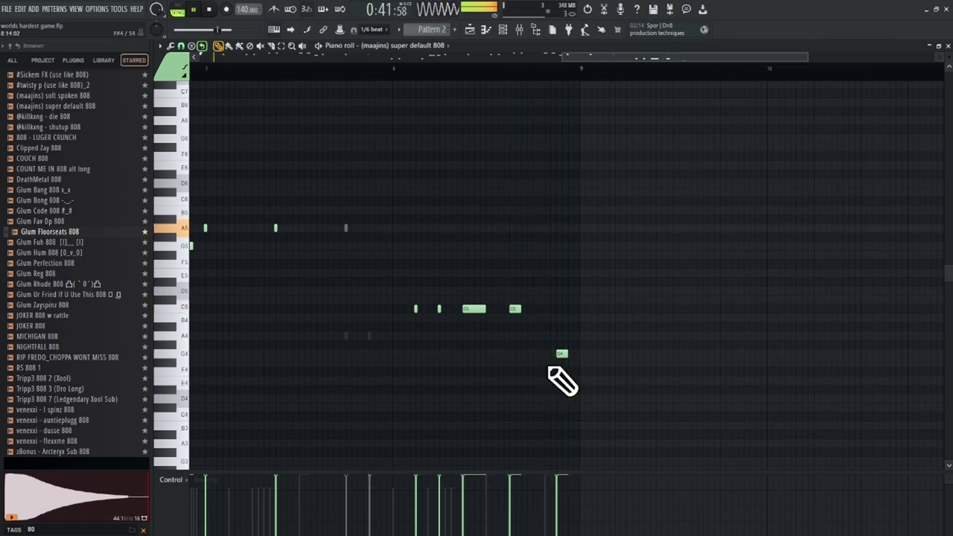
Step: Place a G4 slide note in bar 8 directly before the last G4 note, filling the space up to it
{"action": "scroll", "coordinate": [566, 365], "scroll_direction": "down", "scroll_amount": 3}
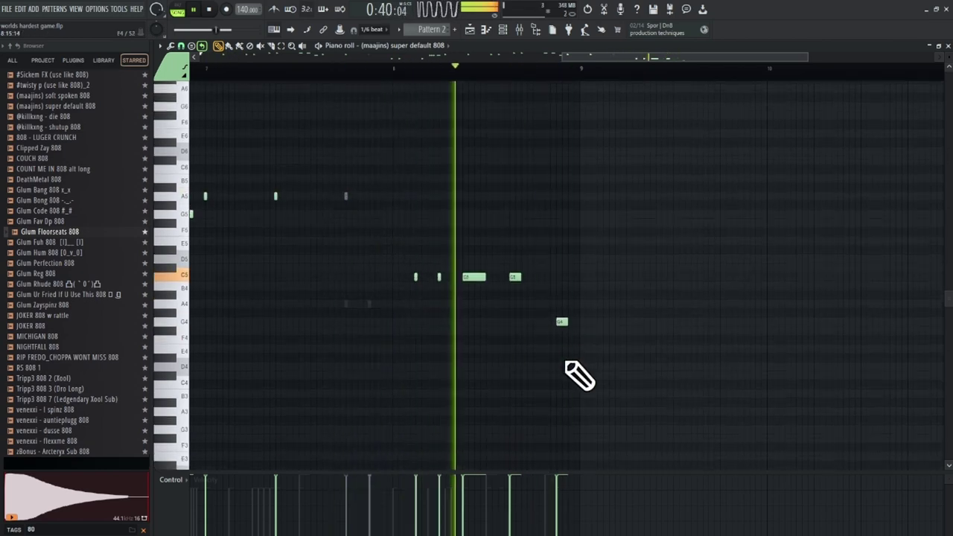
{"action": "left_click", "coordinate": [536, 300]}
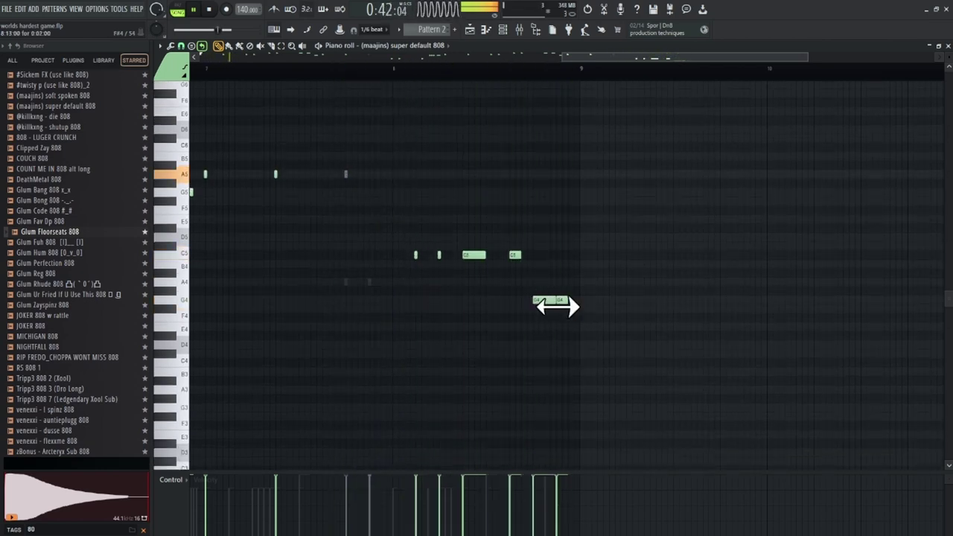
{"action": "double_click", "coordinate": [540, 300]}
Step: Add a normal G3 note starting together with the G4 slide note in bar 8 and extend it to the same length
{"action": "left_click", "coordinate": [541, 332]}
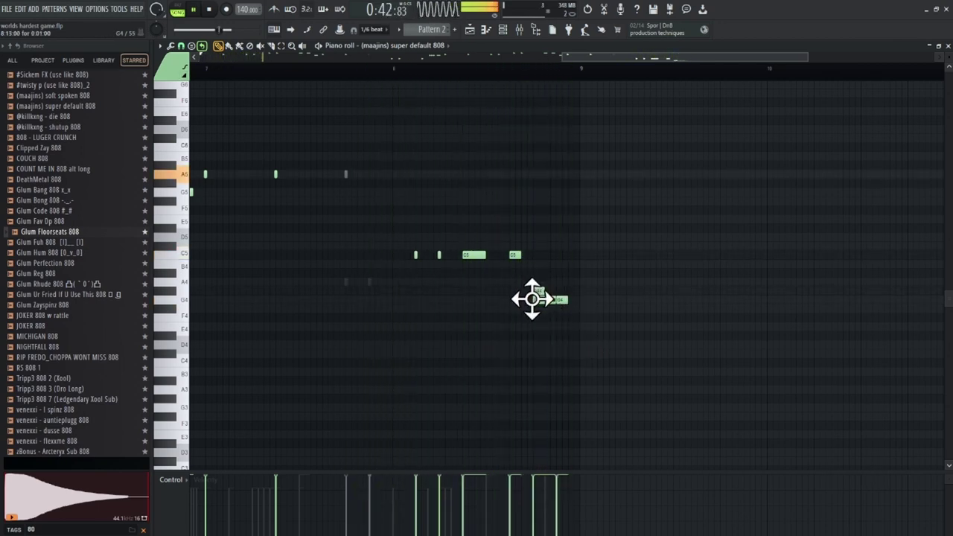
{"action": "scroll", "coordinate": [542, 324], "scroll_direction": "down", "scroll_amount": 3}
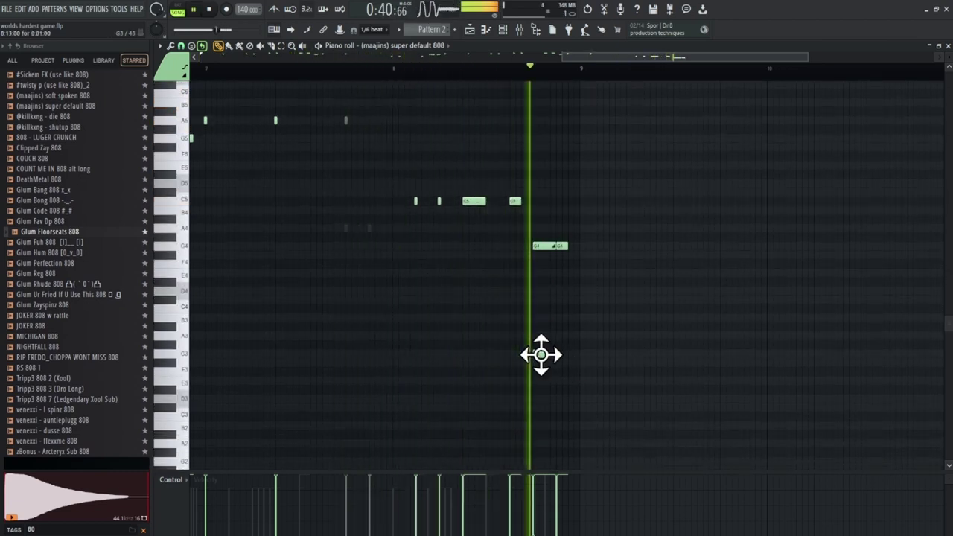
{"action": "left_click", "coordinate": [540, 355]}
{"action": "left_click_drag", "start_coordinate": [537, 237], "coordinate": [533, 358]}
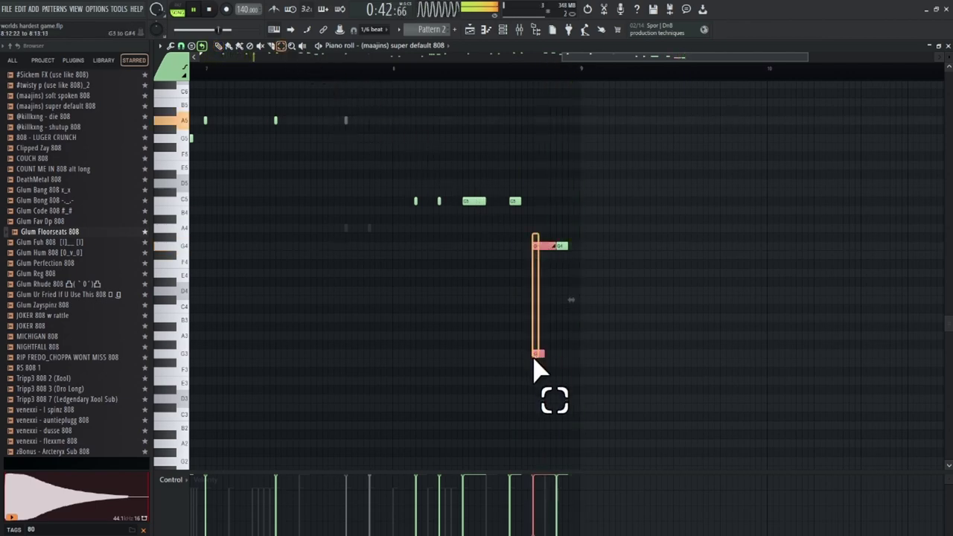
{"action": "left_click", "coordinate": [425, 266], "text": "ctrl"}
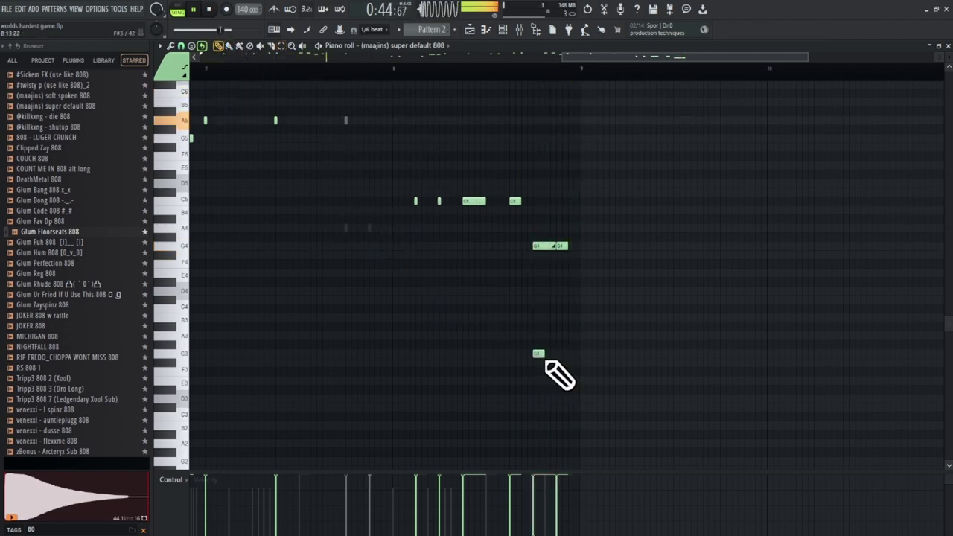
{"action": "left_click_drag", "start_coordinate": [560, 358], "coordinate": [549, 359]}
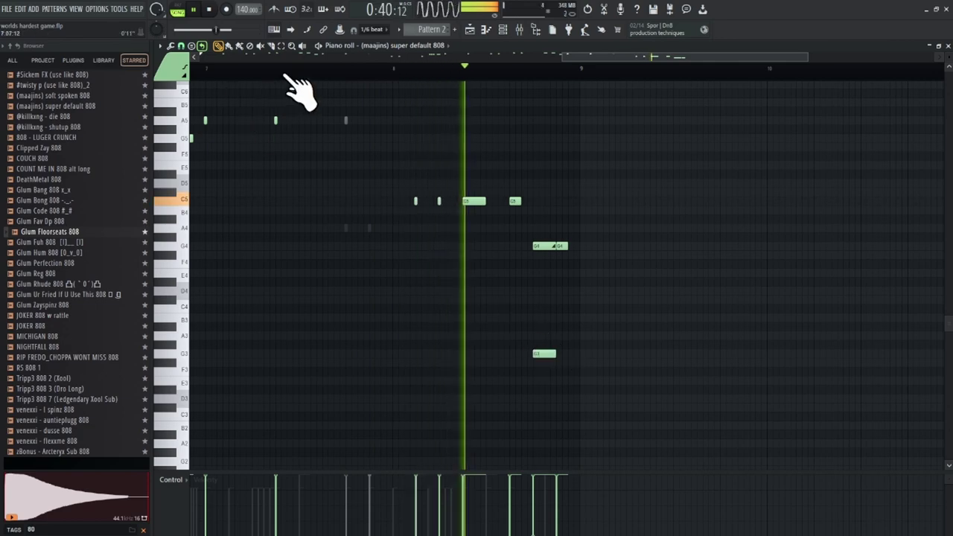
Step: Raise bar 8's slide note to G5, then transpose it and its G3 base note up by octaves, settling on G8 and G6
{"action": "left_click", "coordinate": [546, 246]}
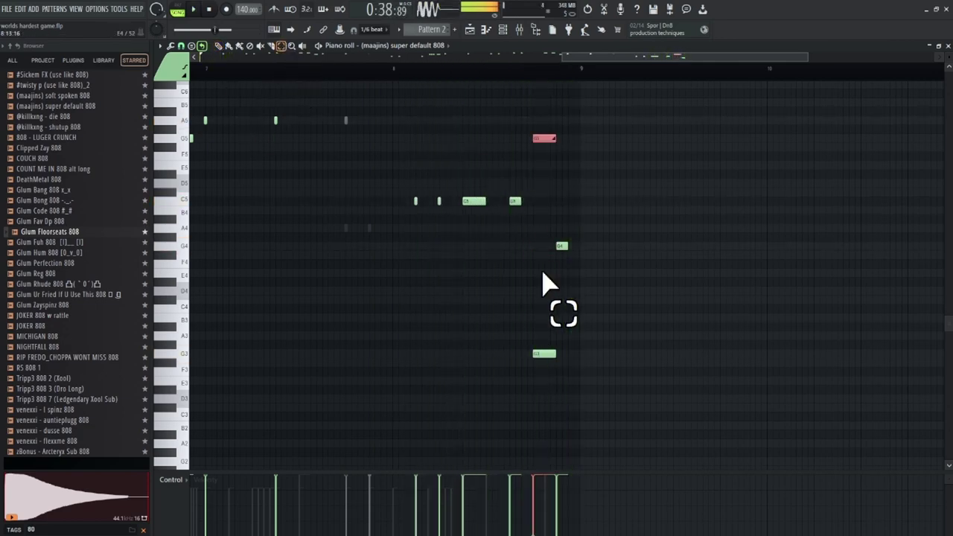
{"action": "key", "text": "space"}
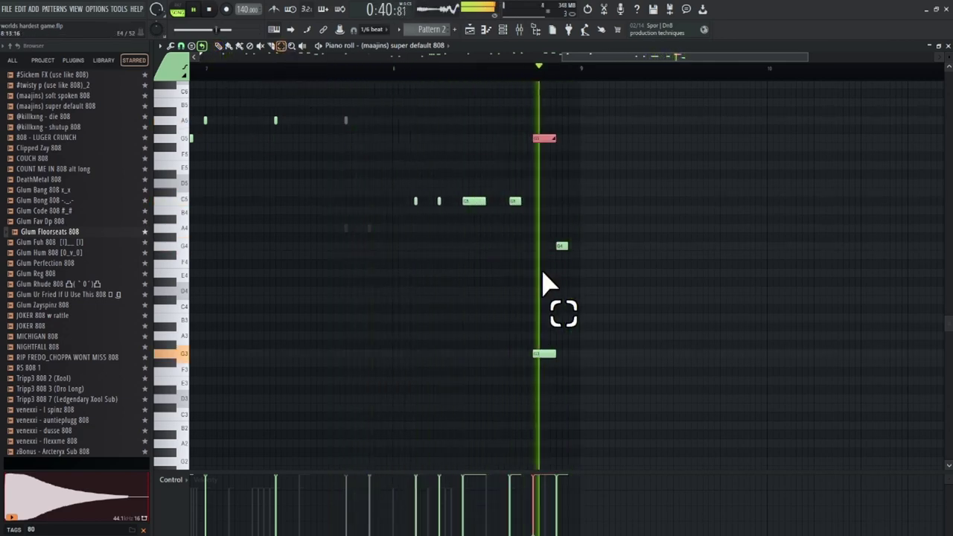
{"action": "key", "text": "ctrl+Up"}
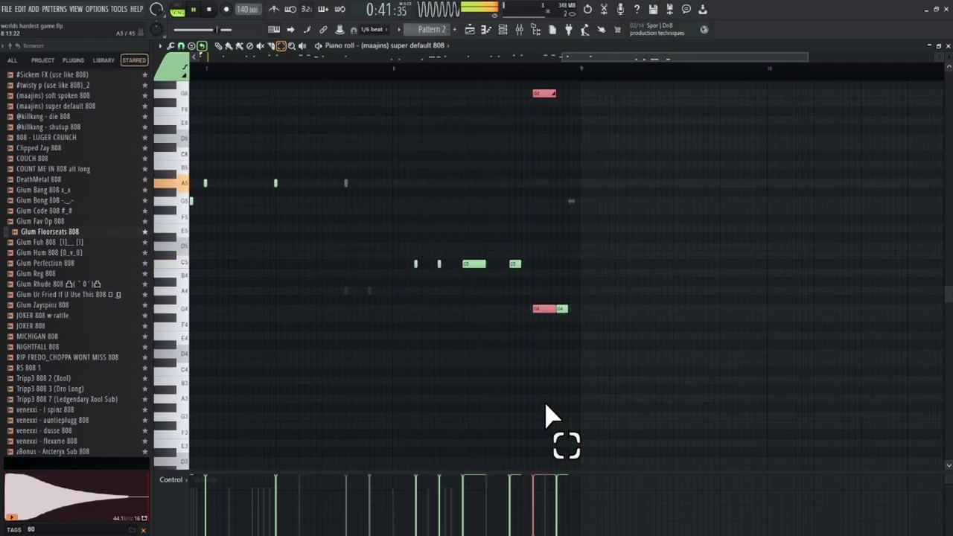
{"action": "key", "text": "ctrl+Up"}
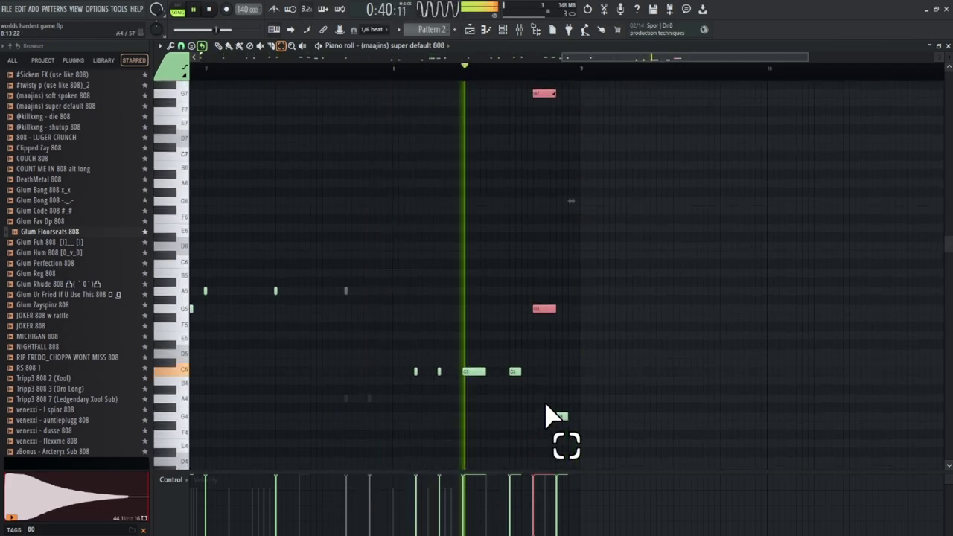
{"action": "key", "text": "ctrl+Up"}
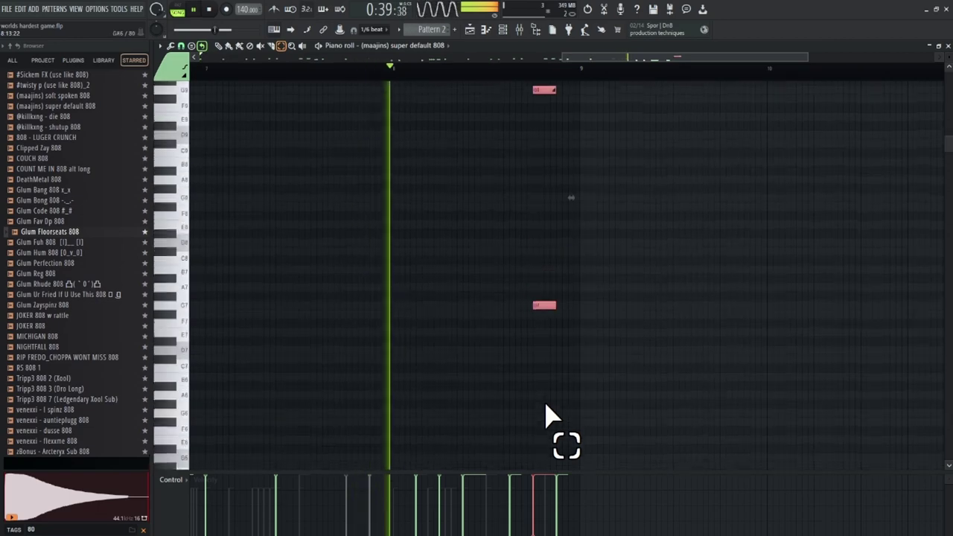
{"action": "key", "text": "ctrl+Up"}
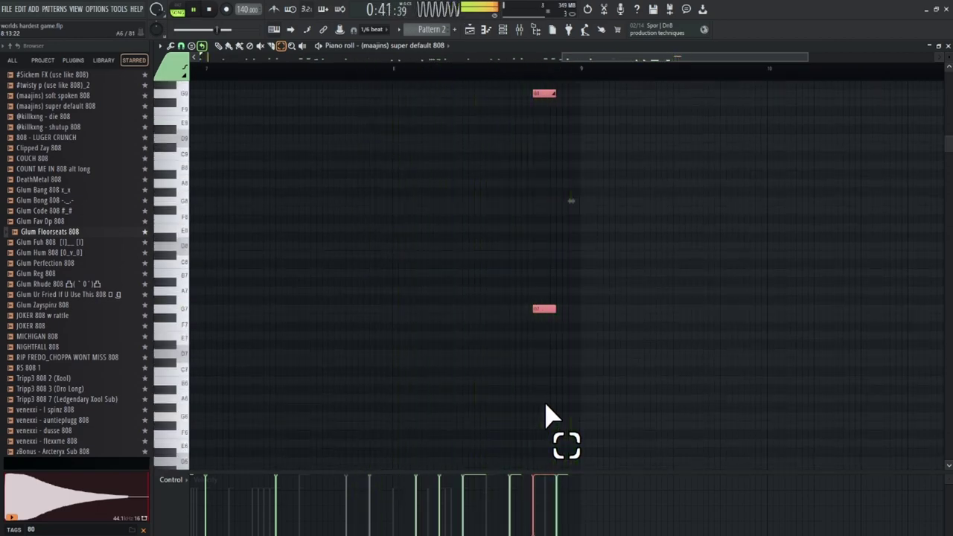
{"action": "scroll", "coordinate": [547, 407], "scroll_direction": "down", "scroll_amount": 6}
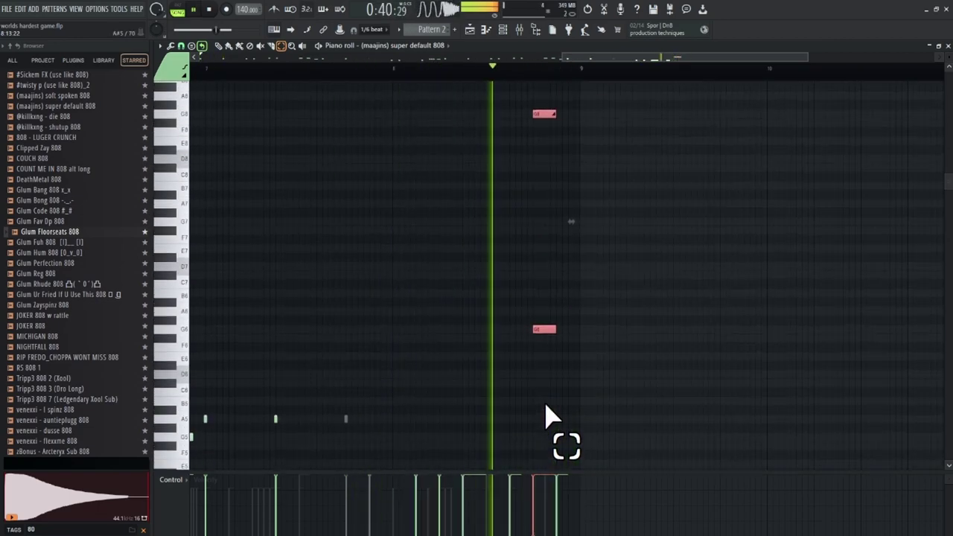
{"action": "scroll", "coordinate": [548, 417], "scroll_direction": "down", "scroll_amount": 6}
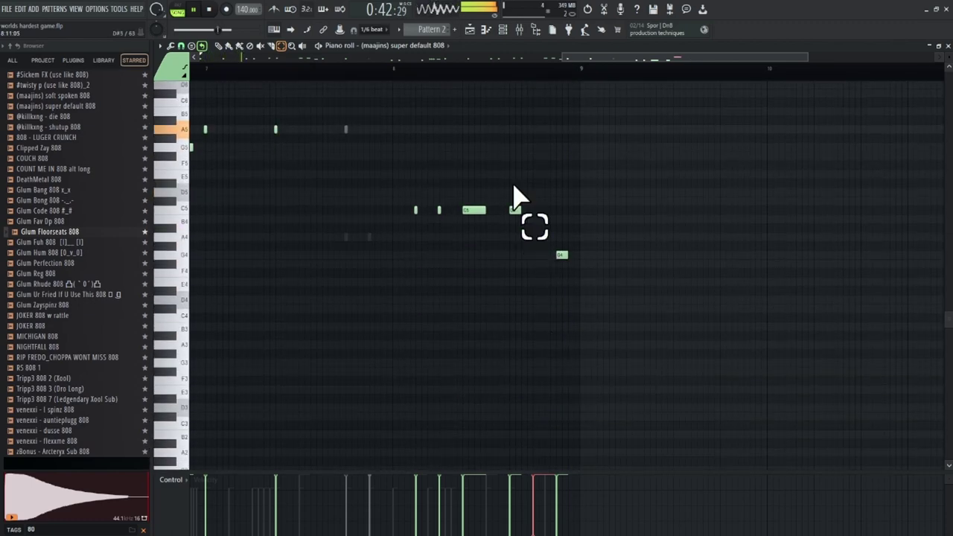
Step: Lengthen the second C5 note of bar 4 and the second C6 notes of bars 2 and 6 to four steps each
{"action": "scroll", "coordinate": [481, 94], "scroll_direction": "down", "scroll_amount": 3, "text": "ctrl"}
{"action": "scroll", "coordinate": [507, 117], "scroll_direction": "up", "scroll_amount": 4}
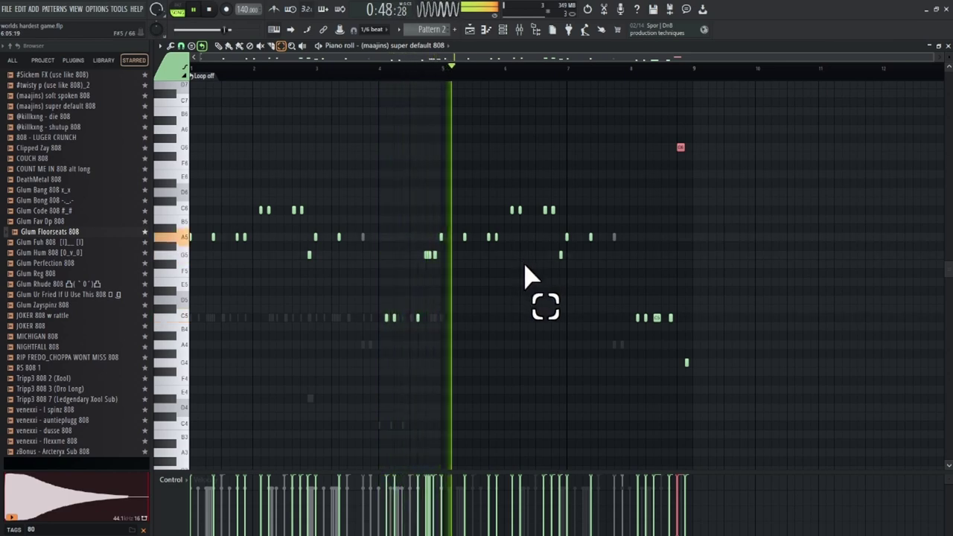
{"action": "left_click", "coordinate": [219, 45]}
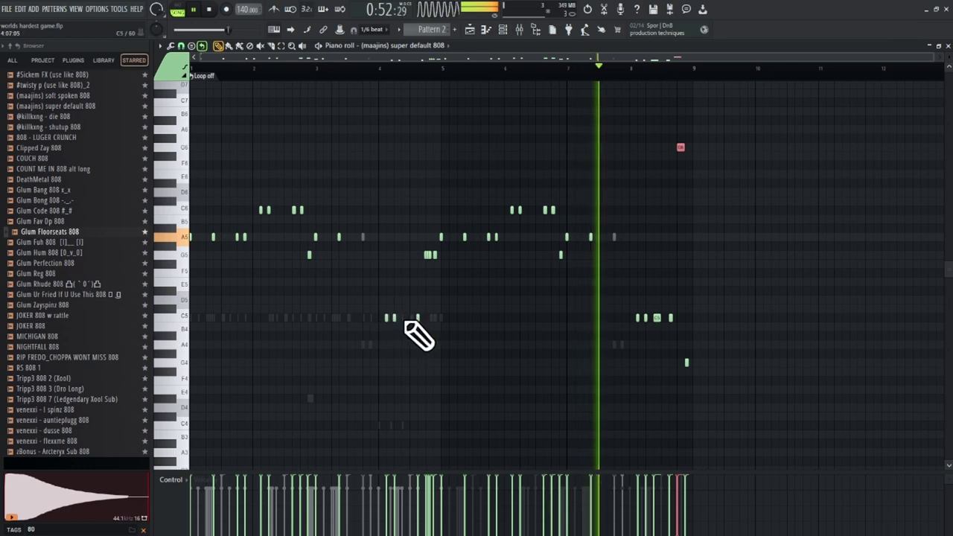
{"action": "left_click_drag", "start_coordinate": [397, 319], "coordinate": [410, 319]}
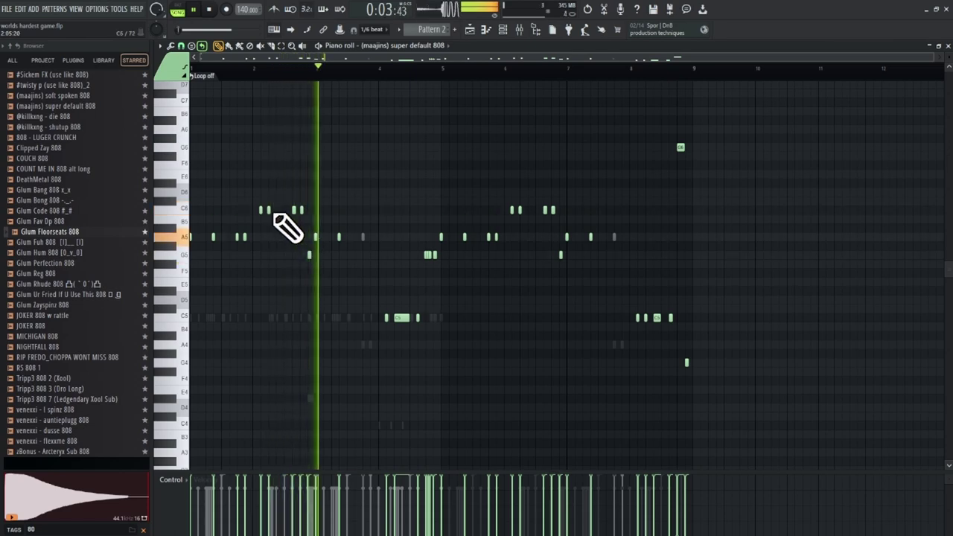
{"action": "left_click_drag", "start_coordinate": [271, 212], "coordinate": [281, 214]}
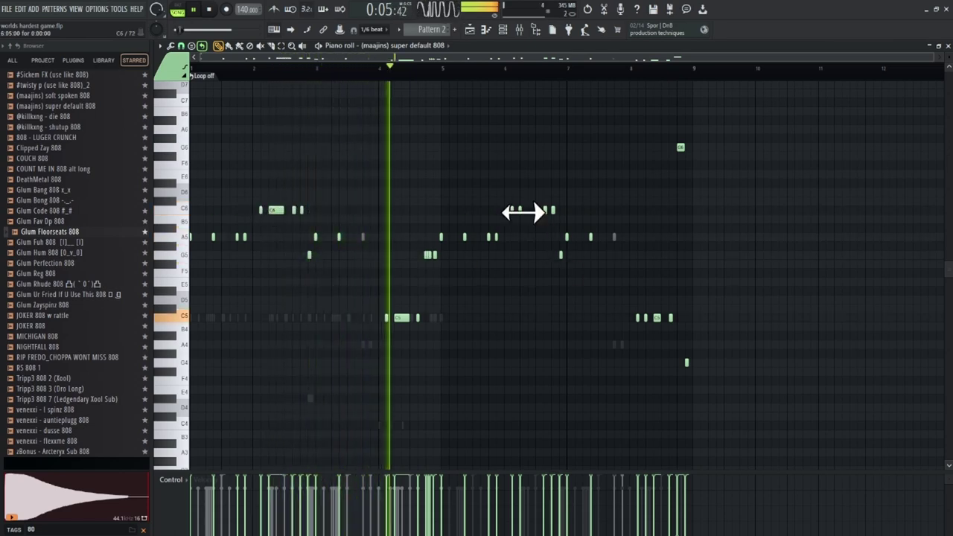
{"action": "left_click_drag", "start_coordinate": [525, 209], "coordinate": [535, 221]}
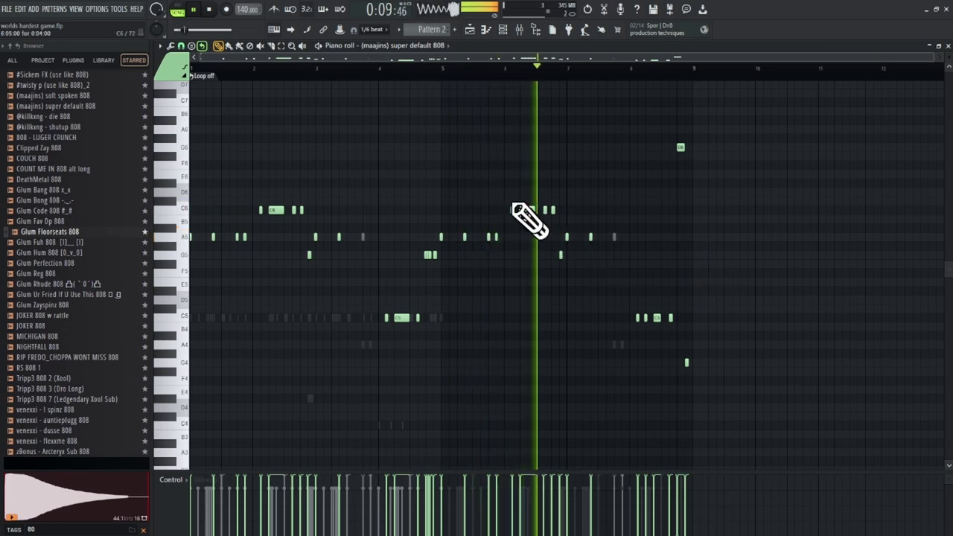
Step: In the aintchu snare's piano roll, add a short, quieter C5 note directly before the first snare hit in bar 1
{"action": "left_click", "coordinate": [406, 47]}
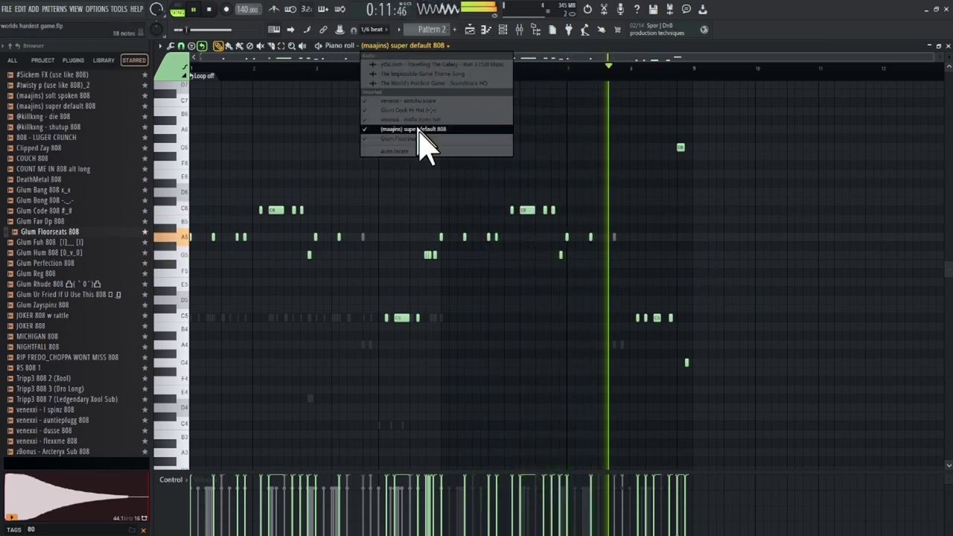
{"action": "left_click", "coordinate": [410, 101]}
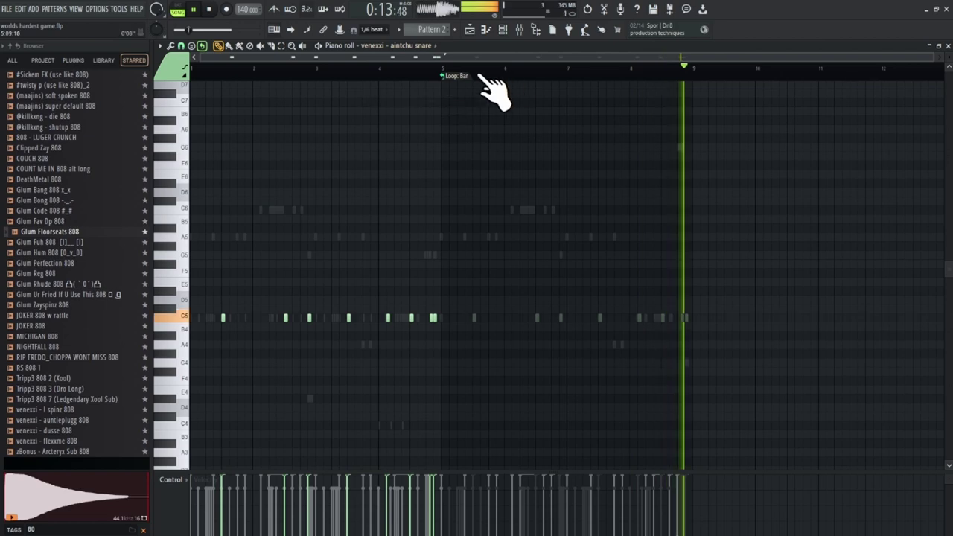
{"action": "scroll", "coordinate": [224, 73], "scroll_direction": "up", "scroll_amount": 4}
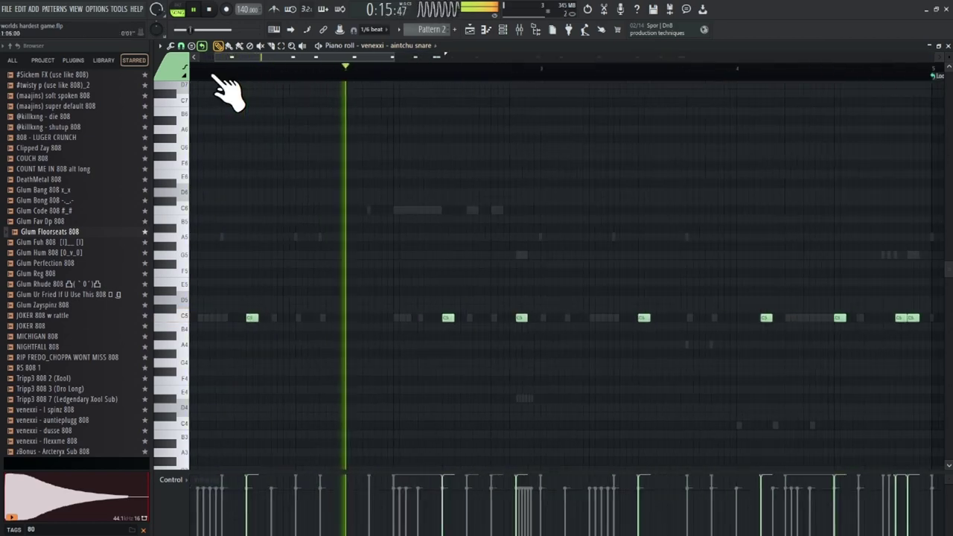
{"action": "left_click", "coordinate": [289, 318]}
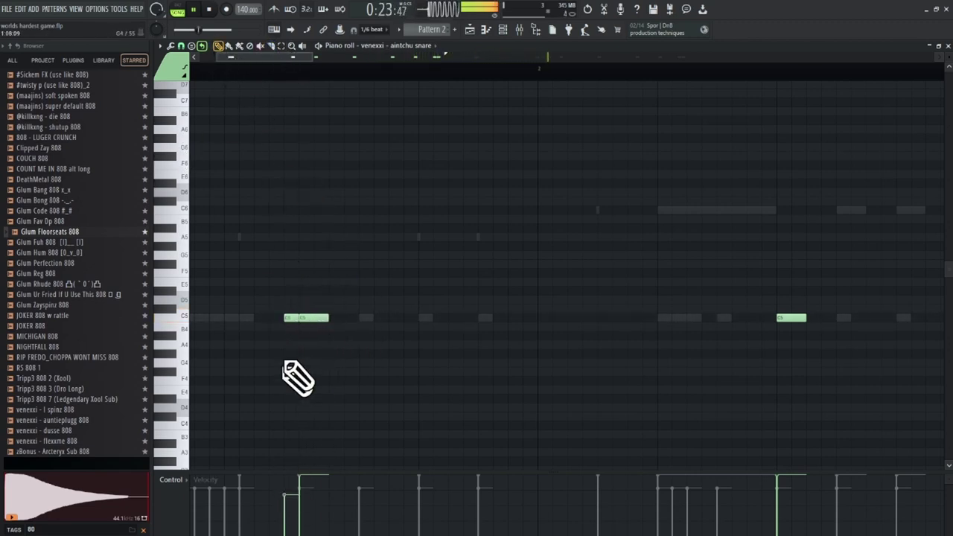
Step: Pan the added bar 1 snare note 31% left, then return the note control lane to velocity
{"action": "left_click", "coordinate": [191, 479]}
{"action": "left_click", "coordinate": [192, 499]}
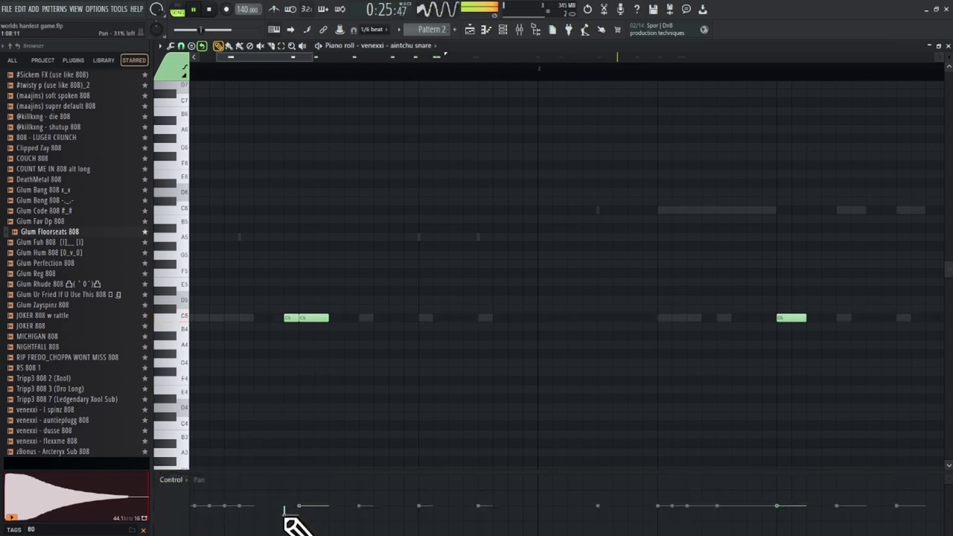
{"action": "left_click", "coordinate": [181, 482]}
{"action": "left_click", "coordinate": [195, 487]}
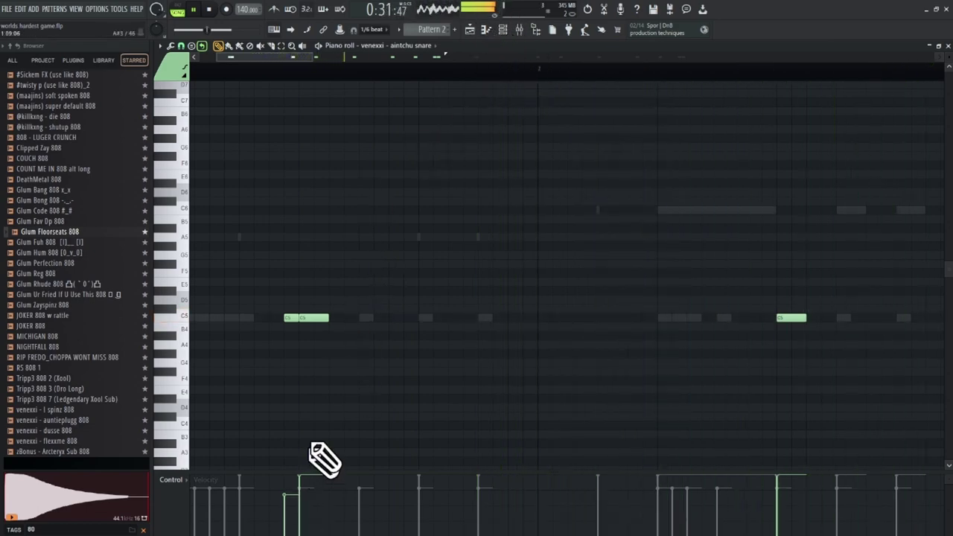
Step: Route the two 808 channels to mixer tracks 5 and 6, and raise the Glum Floorseats 808 fader slightly
{"action": "left_click", "coordinate": [470, 30]}
{"action": "left_click", "coordinate": [503, 29]}
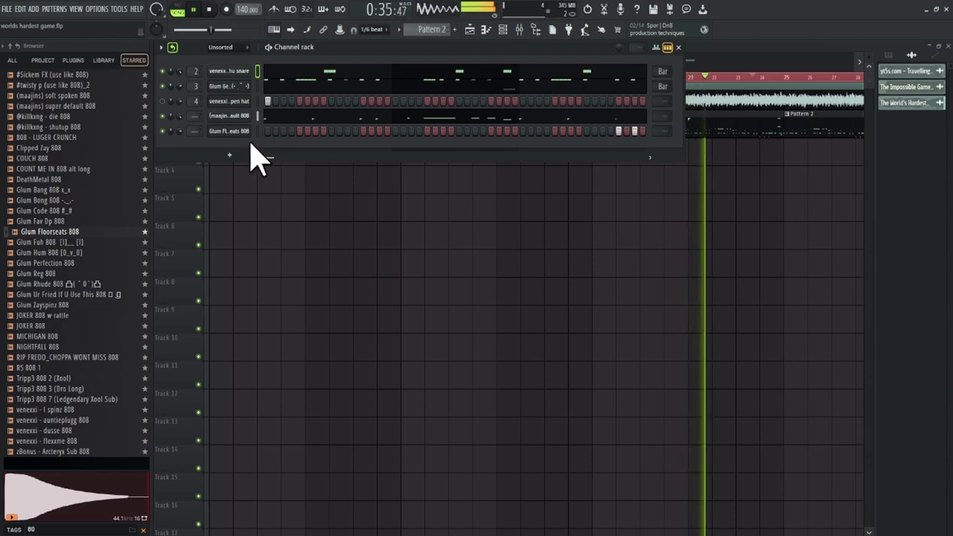
{"action": "left_click", "coordinate": [520, 31]}
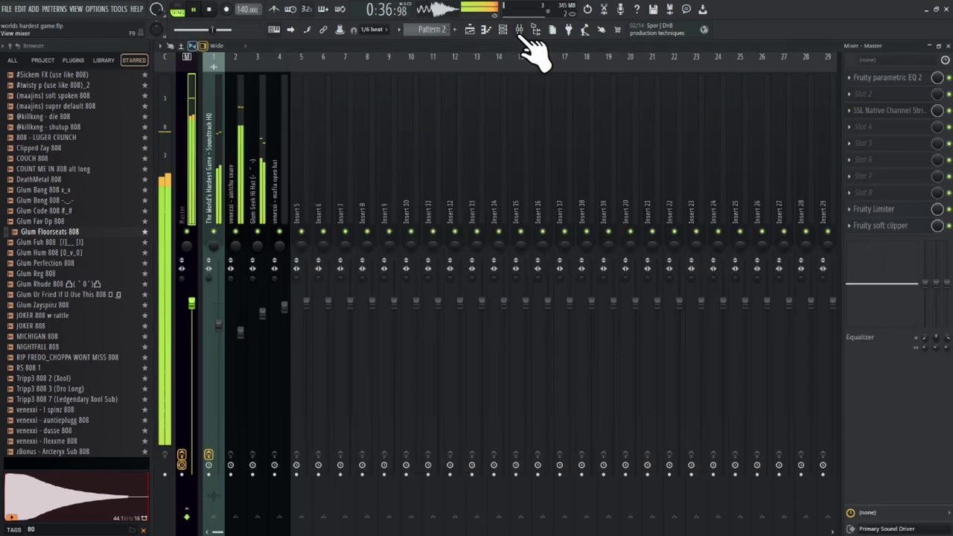
{"action": "right_click", "coordinate": [303, 219]}
{"action": "mouse_move", "coordinate": [360, 166]}
{"action": "left_click", "coordinate": [457, 188]}
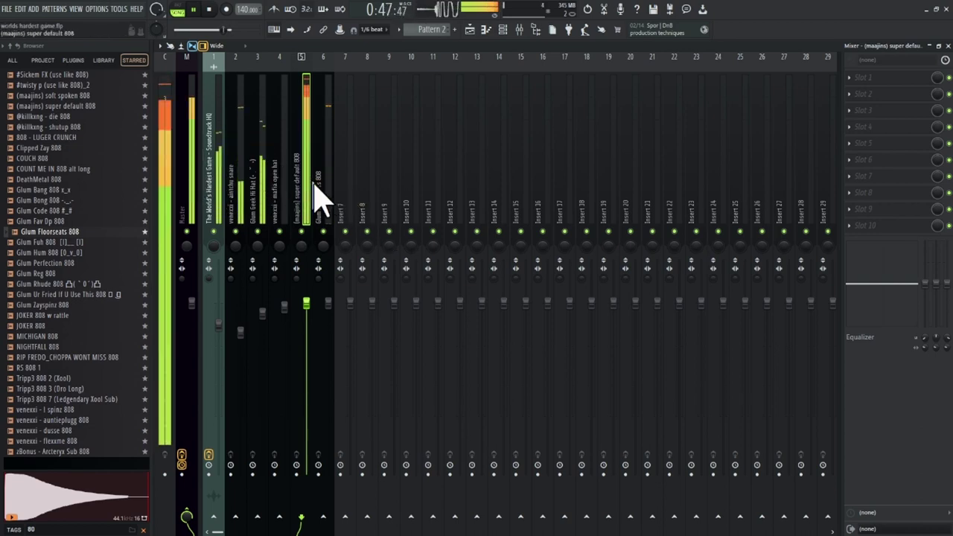
{"action": "left_click", "coordinate": [254, 205]}
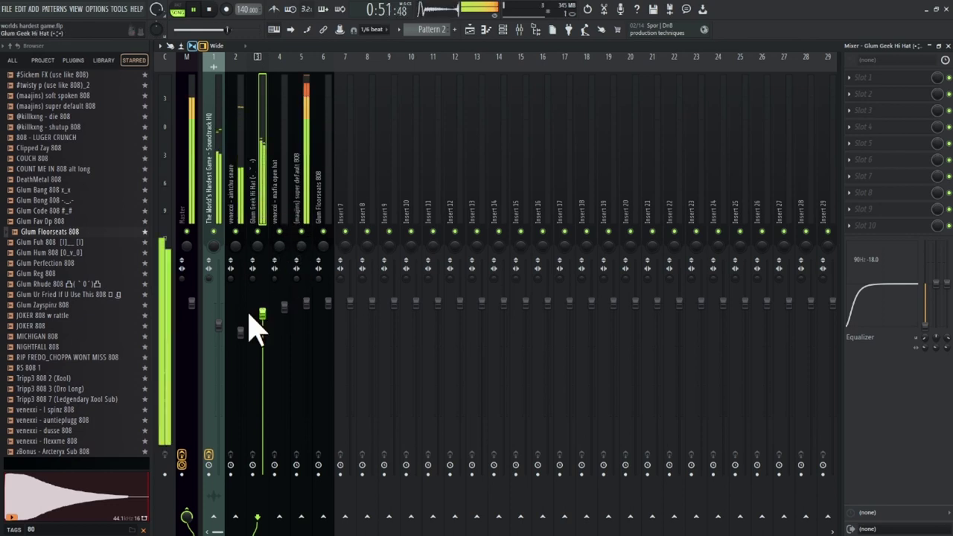
{"action": "left_click_drag", "start_coordinate": [328, 302], "coordinate": [328, 300]}
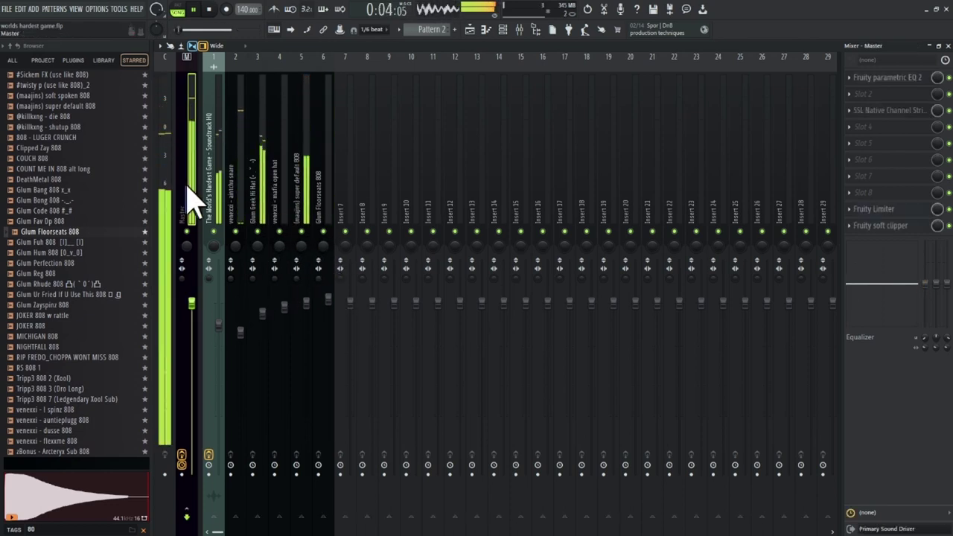
Step: Insert HalfTime in effect slot 2 of the World's Hardest Game soundtrack's mixer track
{"action": "left_click", "coordinate": [868, 93]}
{"action": "mouse_move", "coordinate": [856, 105]}
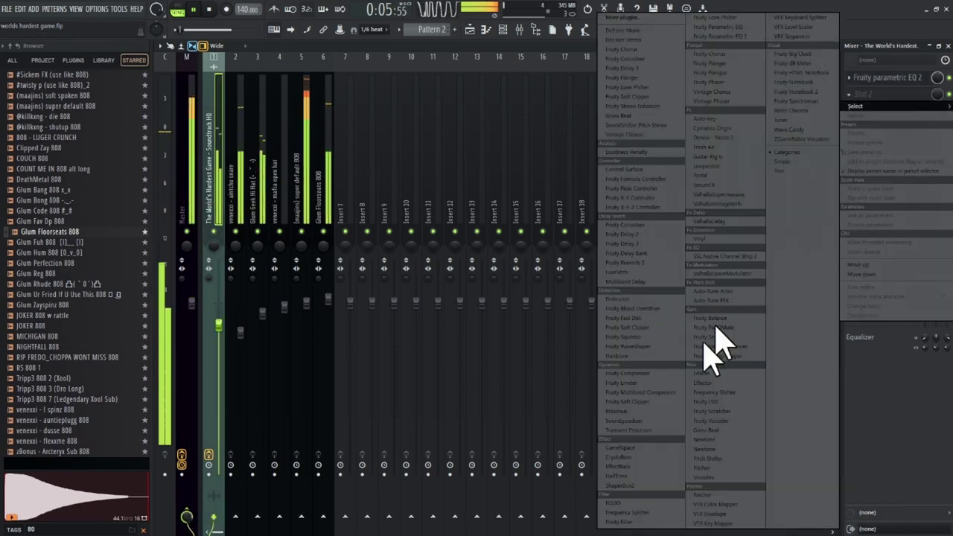
{"action": "left_click", "coordinate": [626, 475]}
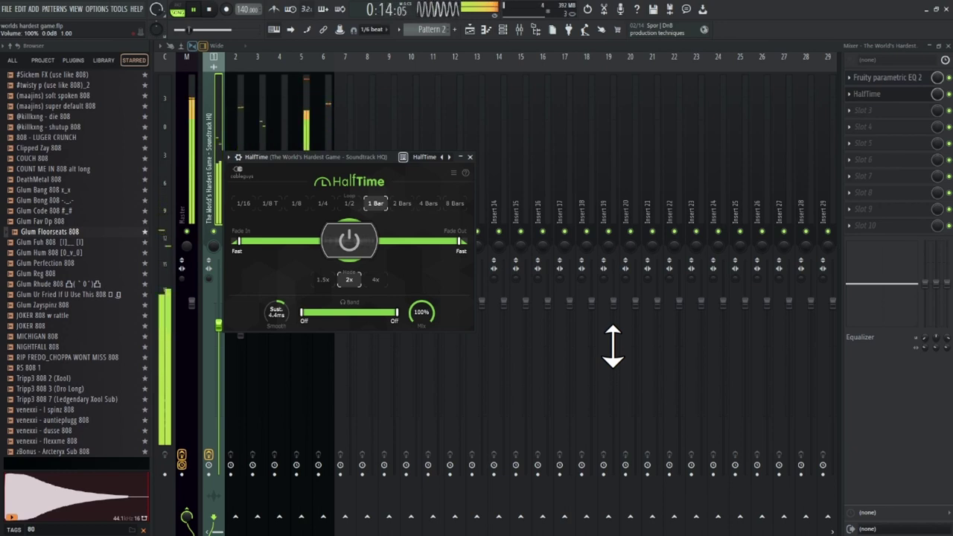
{"action": "left_click", "coordinate": [479, 32]}
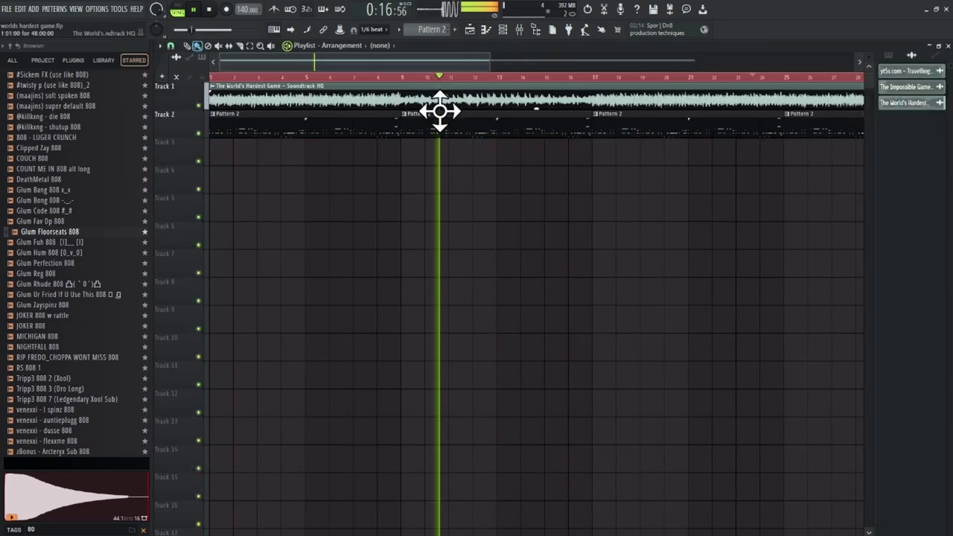
{"action": "left_click", "coordinate": [522, 31]}
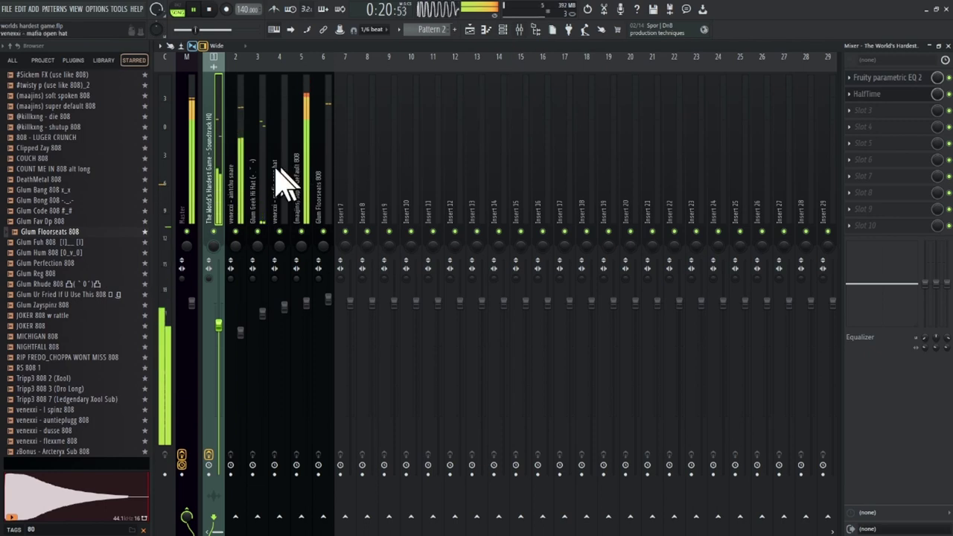
{"action": "left_click", "coordinate": [473, 34]}
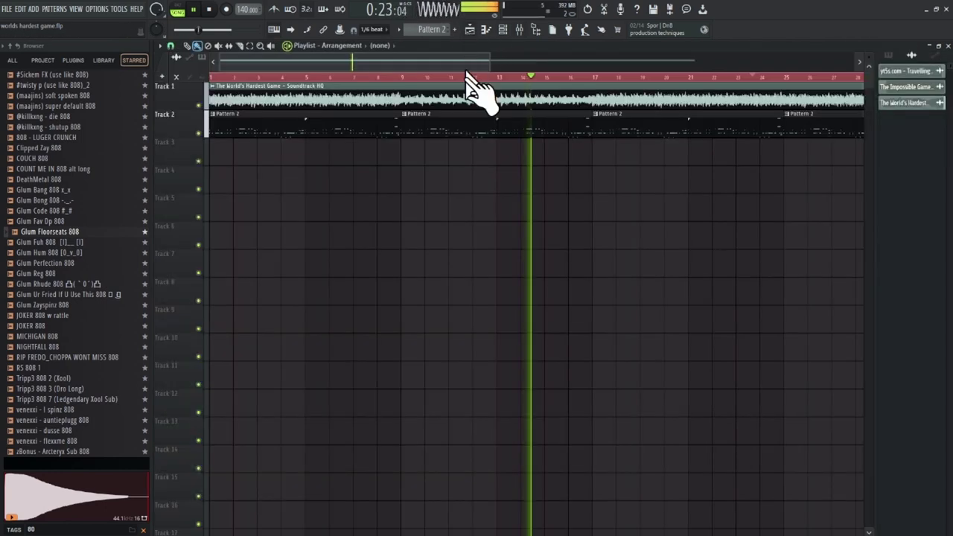
{"action": "left_click", "coordinate": [215, 95]}
{"action": "left_click", "coordinate": [249, 159]}
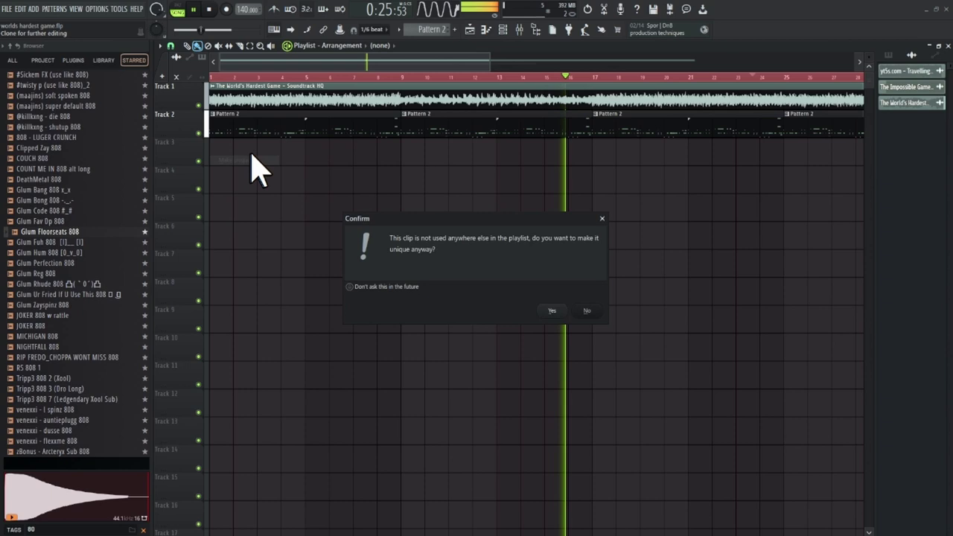
{"action": "left_click", "coordinate": [587, 312]}
Step: Open the soundtrack clip's channel settings from the playlist and set its pitch knob range to 12 semitones
{"action": "double_click", "coordinate": [456, 102]}
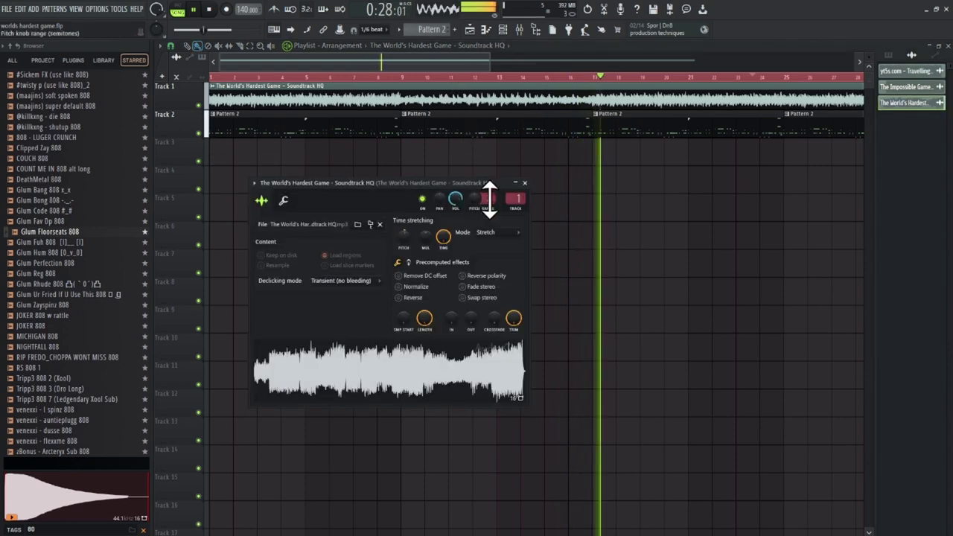
{"action": "left_click_drag", "start_coordinate": [488, 199], "coordinate": [475, 152]}
{"action": "scroll", "coordinate": [341, 93], "scroll_direction": "down", "scroll_amount": 3}
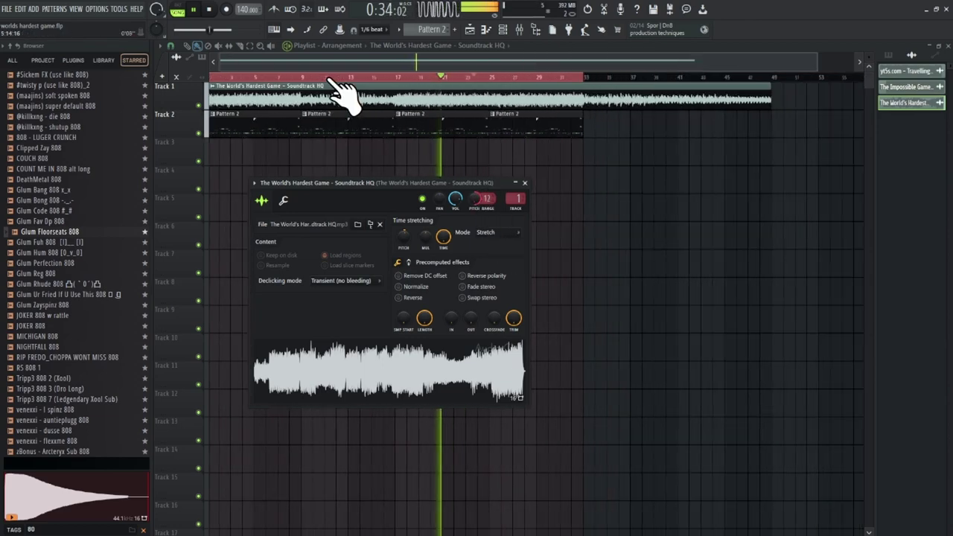
{"action": "scroll", "coordinate": [340, 92], "scroll_direction": "down", "scroll_amount": 2}
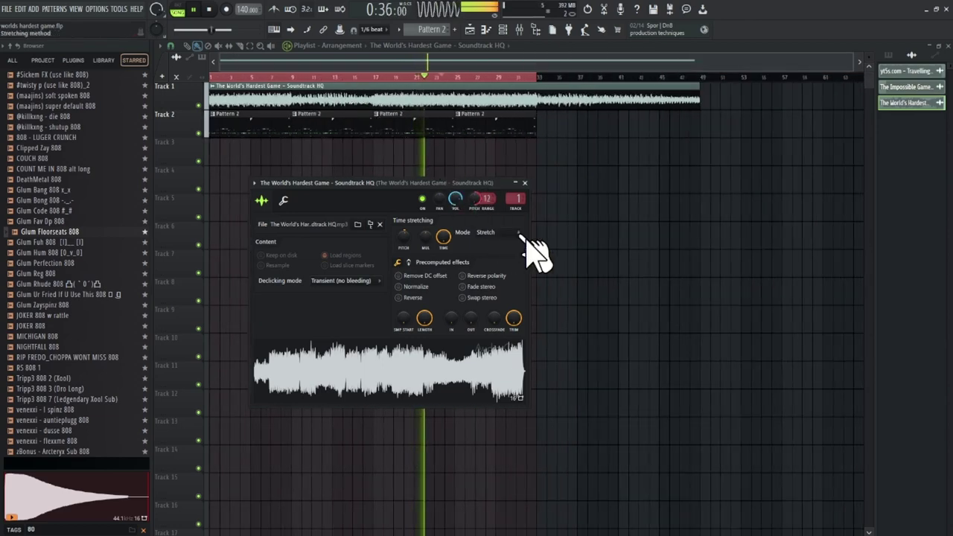
{"action": "left_click", "coordinate": [197, 47]}
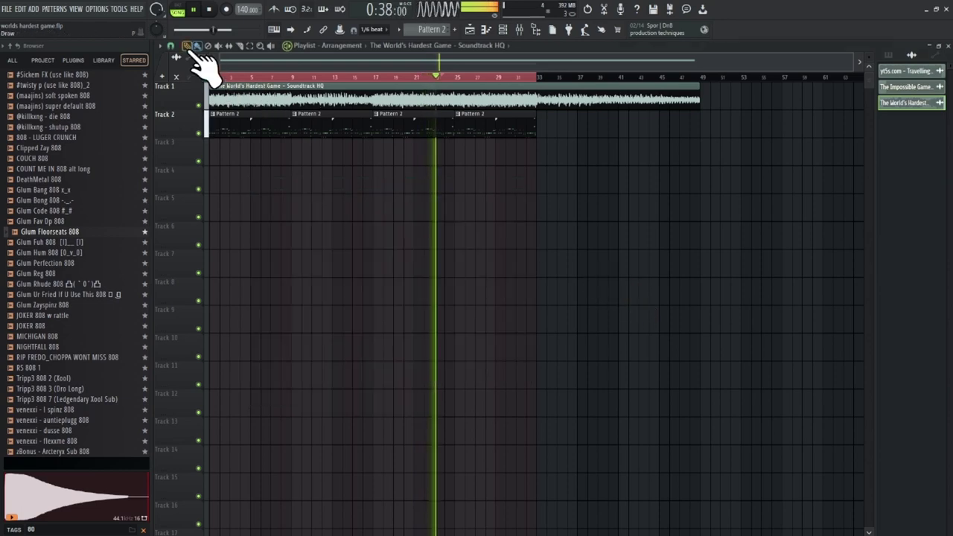
{"action": "left_click", "coordinate": [603, 209]}
{"action": "right_click", "coordinate": [596, 208]}
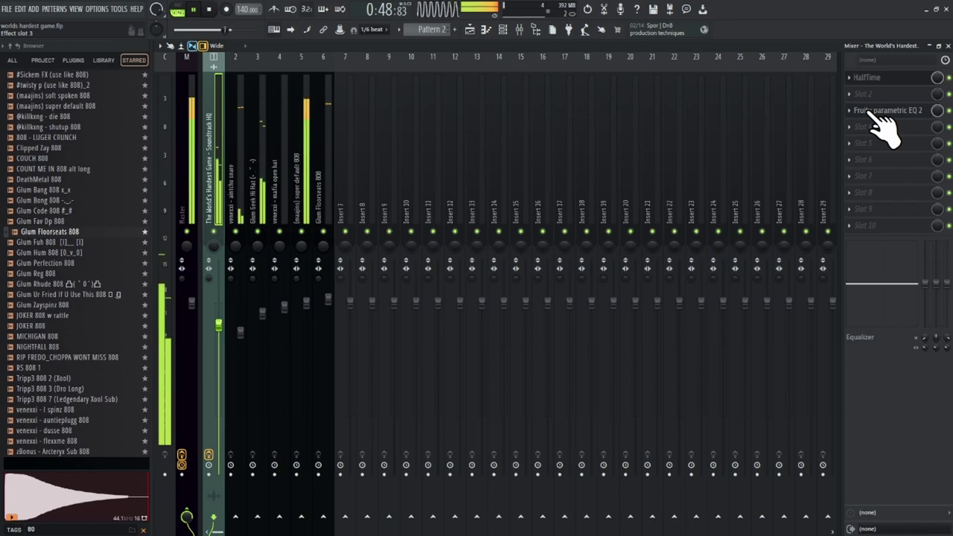
Step: On the soundtrack's mixer track, insert Fruity Chorus in slot 2 at a reduced mix level, with Fruity parametric EQ 2 moved to slot 5
{"action": "left_click_drag", "start_coordinate": [875, 112], "coordinate": [879, 146]}
{"action": "left_click", "coordinate": [867, 95]}
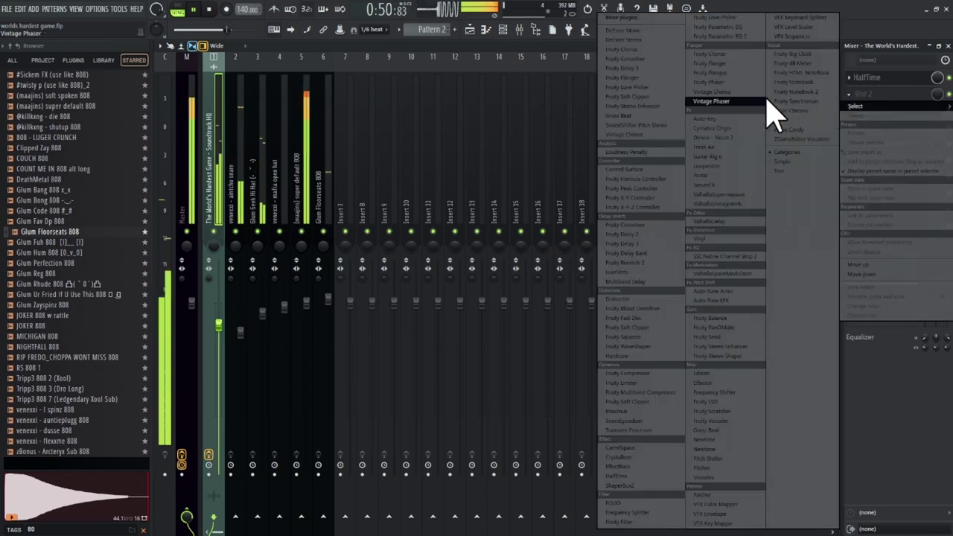
{"action": "left_click", "coordinate": [735, 55]}
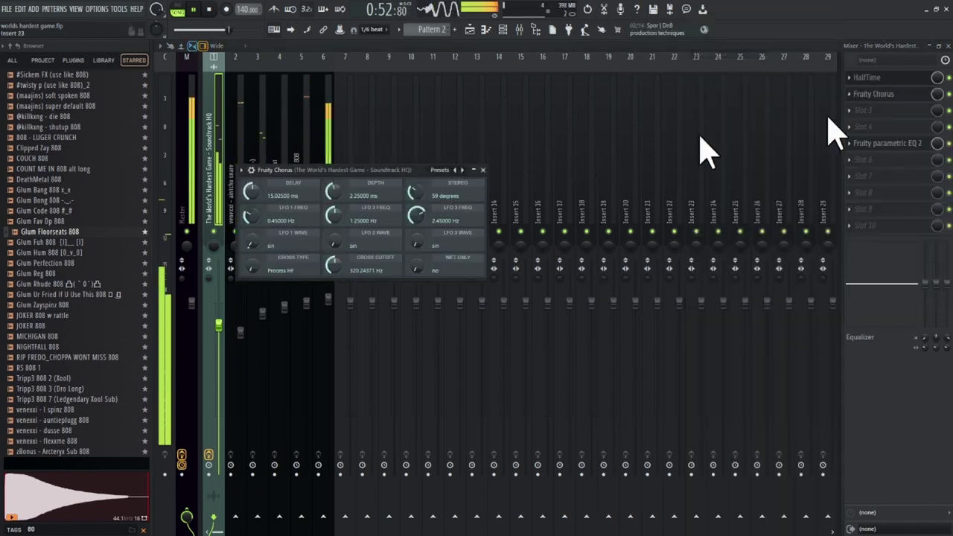
{"action": "left_click_drag", "start_coordinate": [938, 94], "coordinate": [937, 105]}
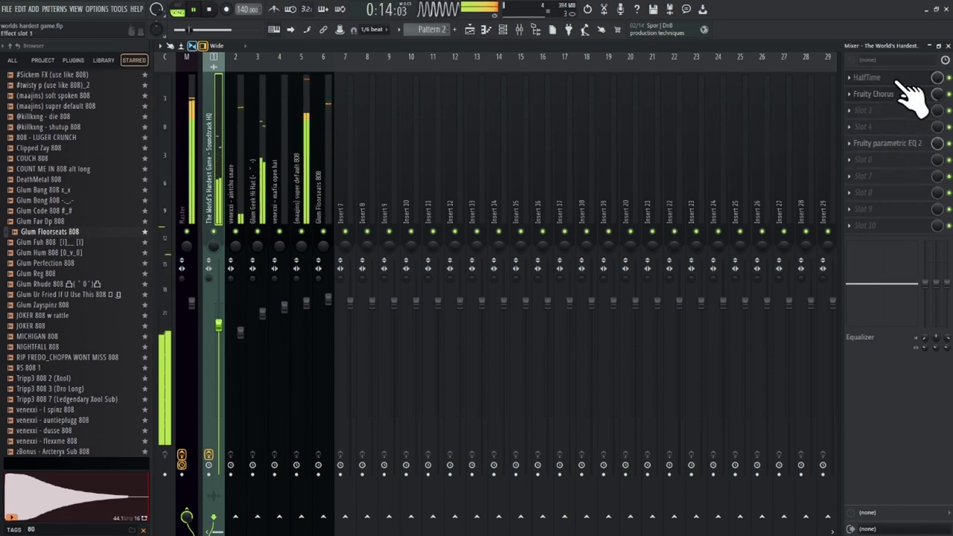
Step: Set the loop length of the soundtrack's HalfTime effect to 1/2 and close its window
{"action": "left_click", "coordinate": [894, 79]}
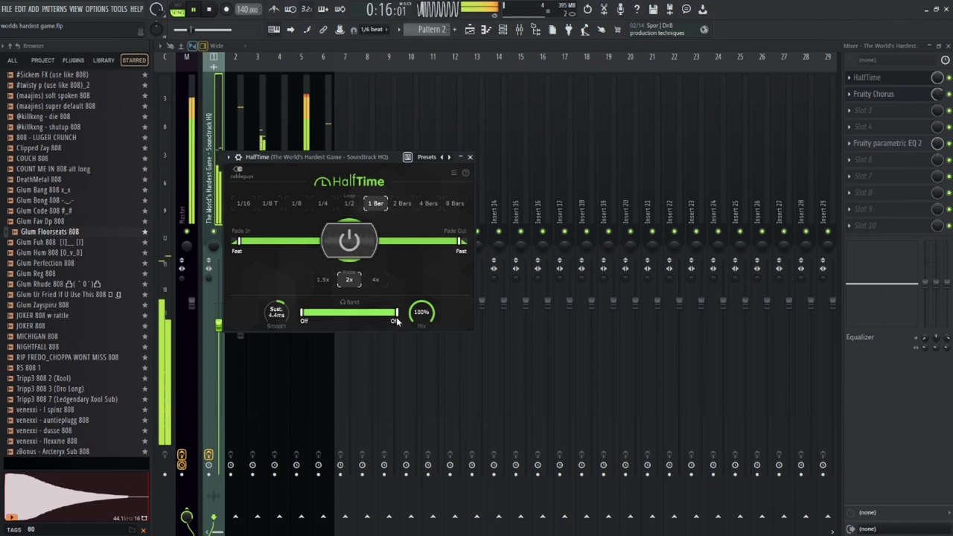
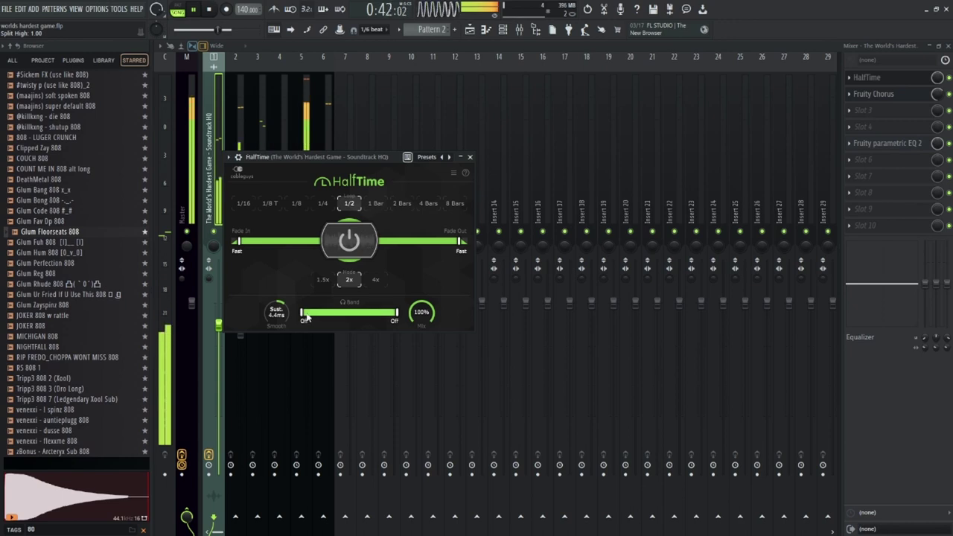
{"action": "left_click", "coordinate": [227, 135]}
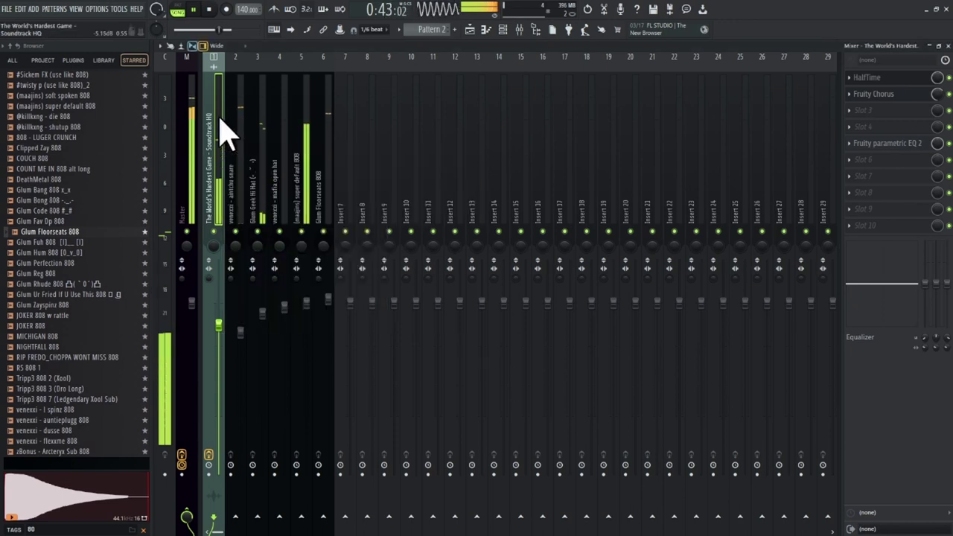
Step: Bring up Pattern 2's drum channels and search the starred samples for "open"
{"action": "left_click", "coordinate": [486, 31]}
{"action": "left_click", "coordinate": [514, 35]}
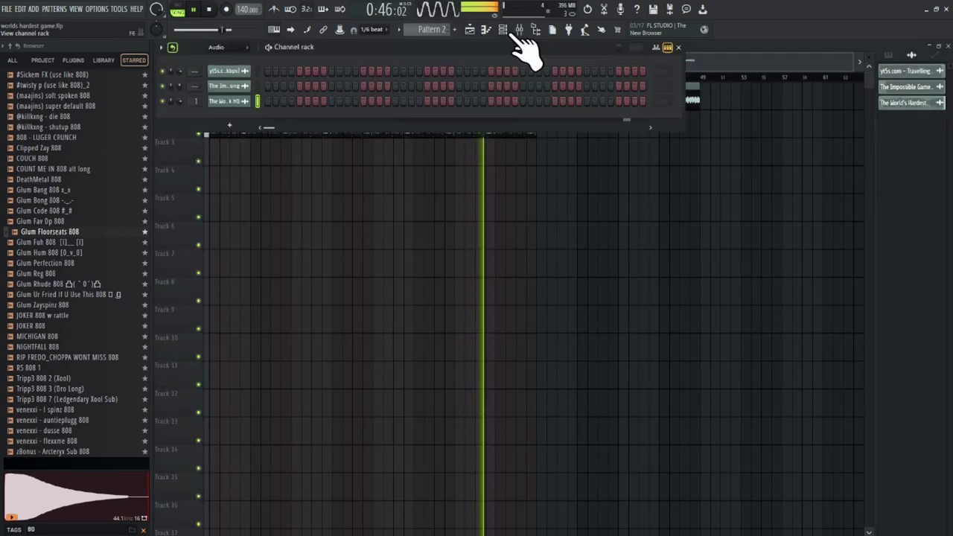
{"action": "left_click", "coordinate": [426, 31]}
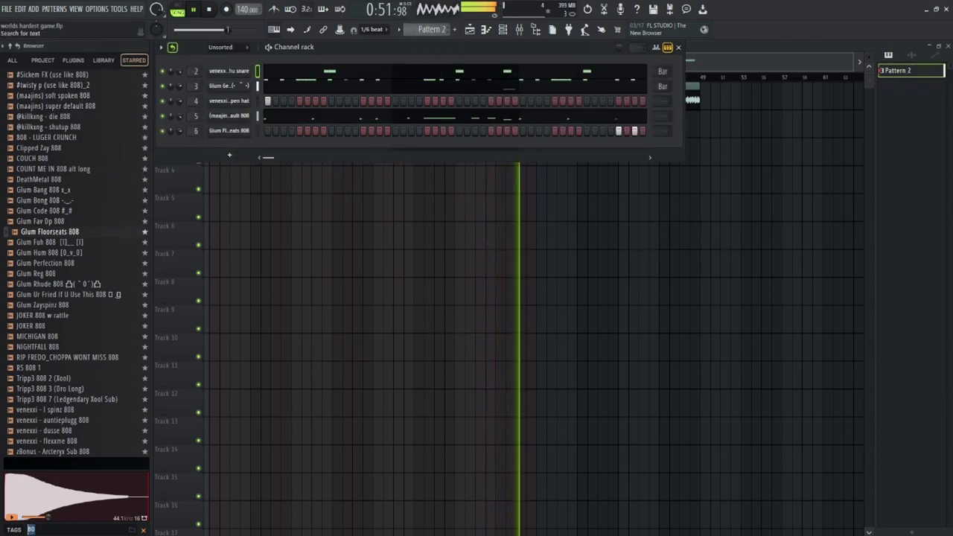
{"action": "type", "text": "open"}
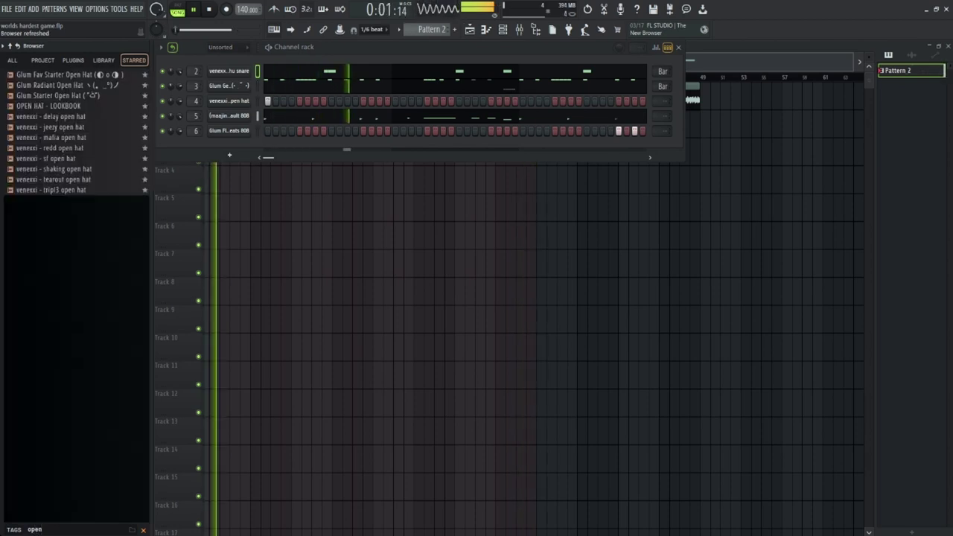
Step: Audition the starred open hat samples from the delay open hat through the trip!3 open hat
{"action": "left_click", "coordinate": [50, 116]}
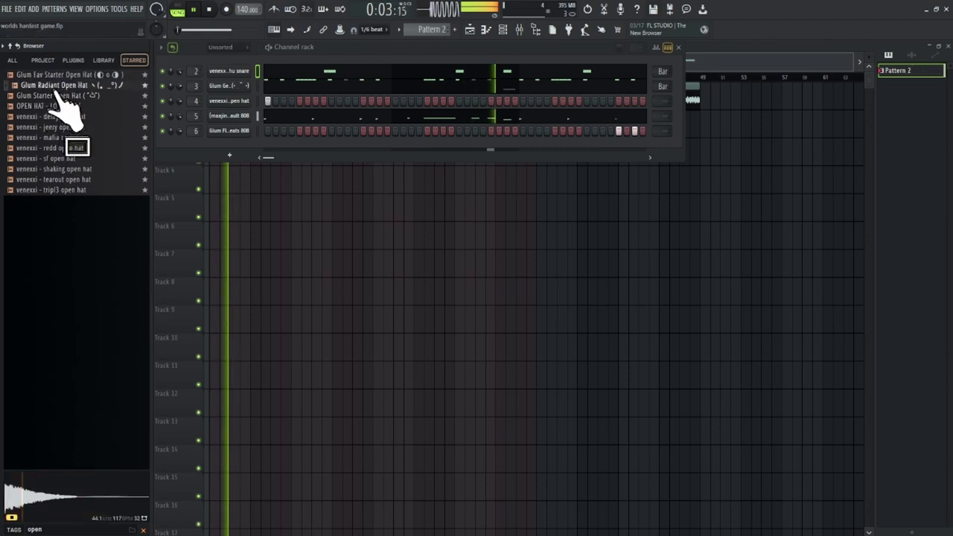
{"action": "left_click", "coordinate": [69, 127]}
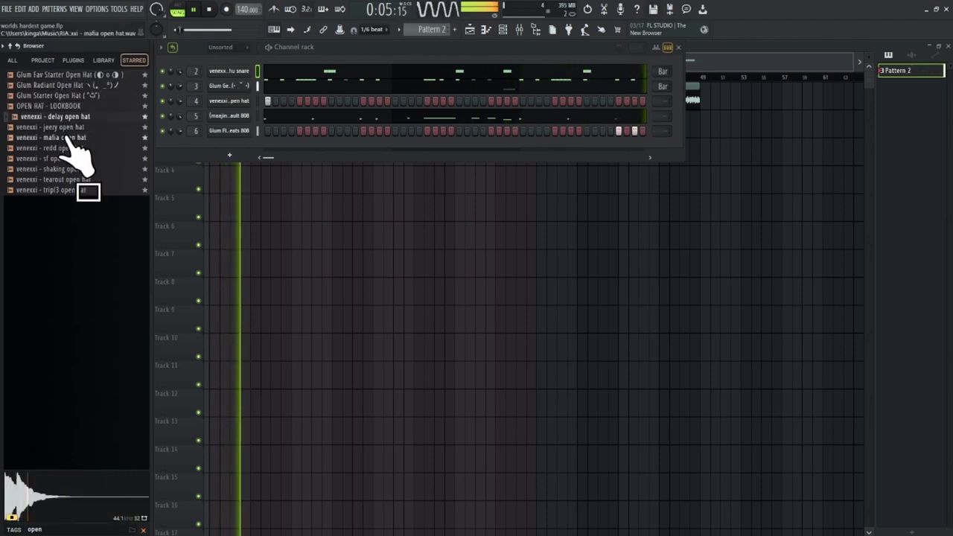
{"action": "left_click", "coordinate": [71, 138]}
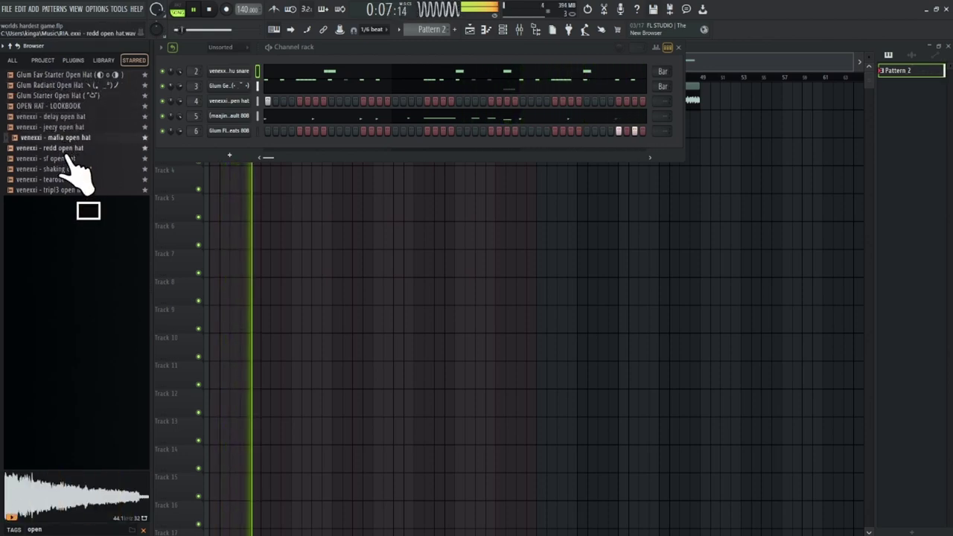
{"action": "left_click", "coordinate": [70, 149]}
{"action": "left_click", "coordinate": [59, 169]}
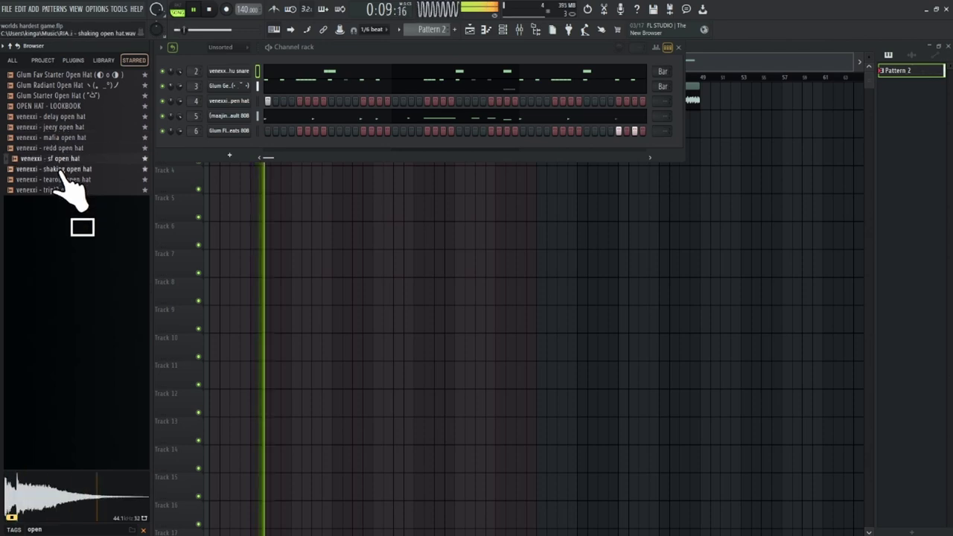
{"action": "left_click", "coordinate": [59, 180]}
{"action": "left_click", "coordinate": [59, 191]}
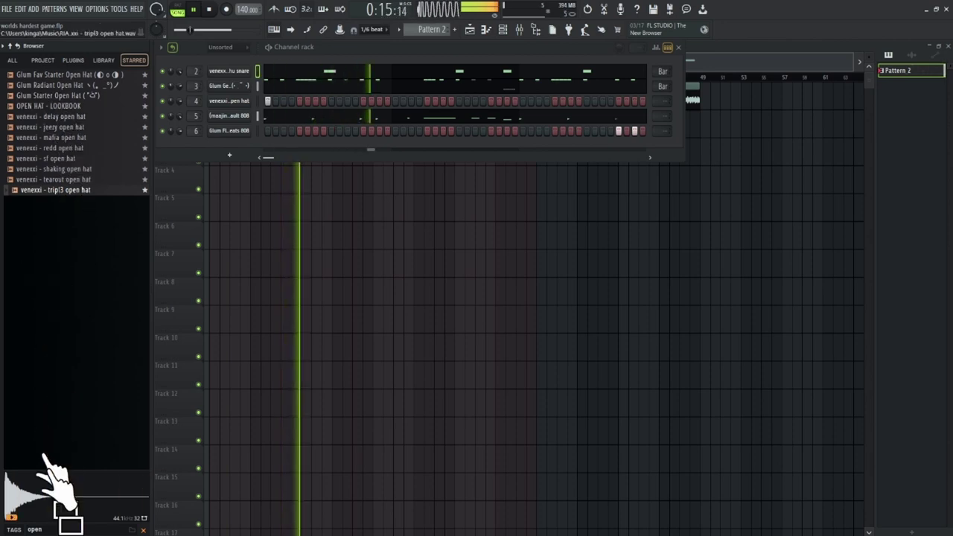
Step: Search the starred samples for "perc" and audition the percussion samples one after another
{"action": "left_click", "coordinate": [42, 530]}
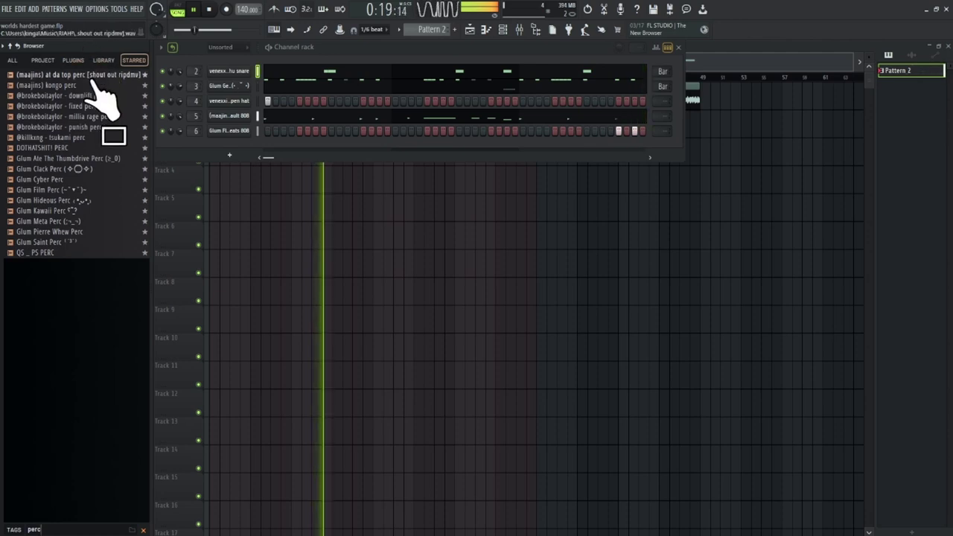
{"action": "left_click", "coordinate": [88, 77]}
{"action": "left_click", "coordinate": [85, 96]}
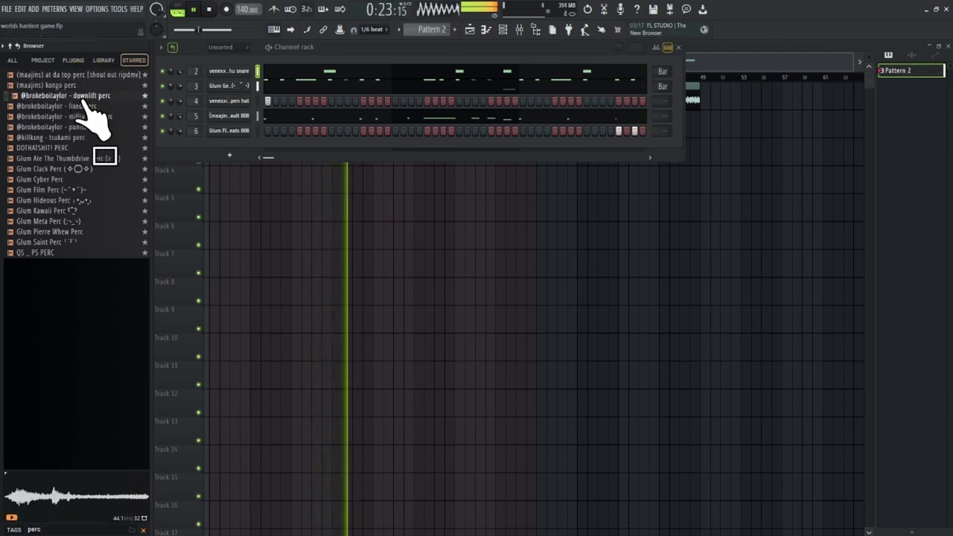
{"action": "left_click", "coordinate": [80, 106]}
{"action": "left_click", "coordinate": [86, 117]}
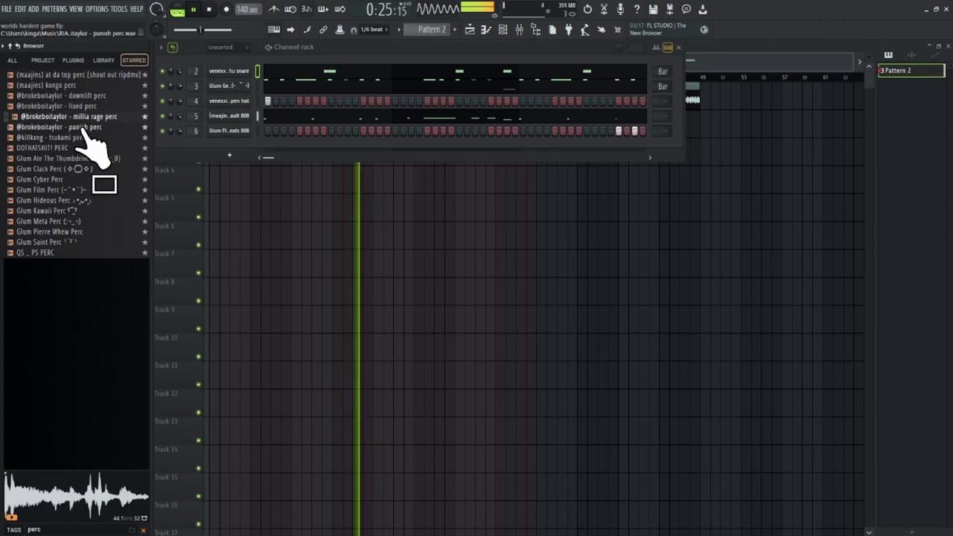
{"action": "left_click", "coordinate": [84, 128]}
{"action": "left_click", "coordinate": [80, 139]}
{"action": "left_click", "coordinate": [78, 149]}
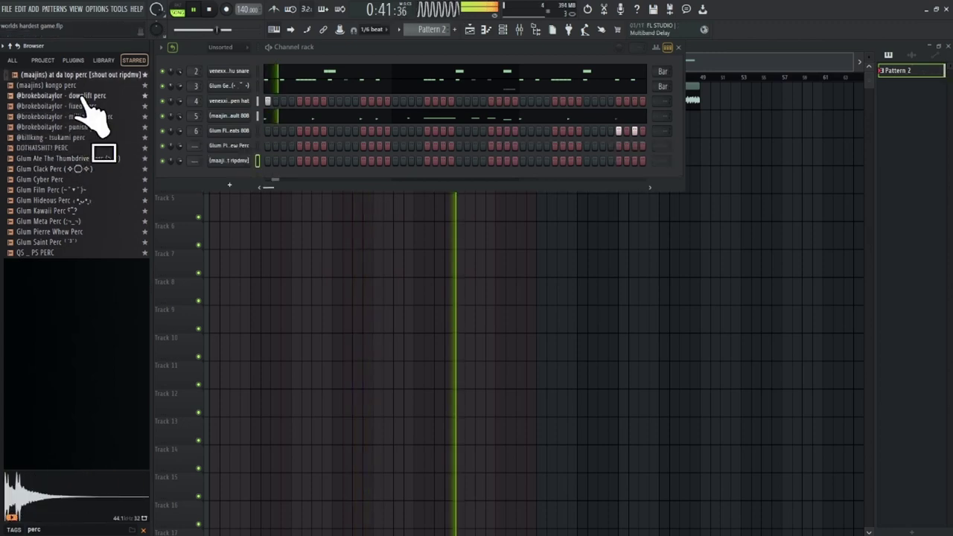
Step: Add the downlift perc as a new channel and place a hit on step 29 of the Glum Pierre Whew Perc channel
{"action": "left_click_drag", "start_coordinate": [120, 96], "coordinate": [279, 178]}
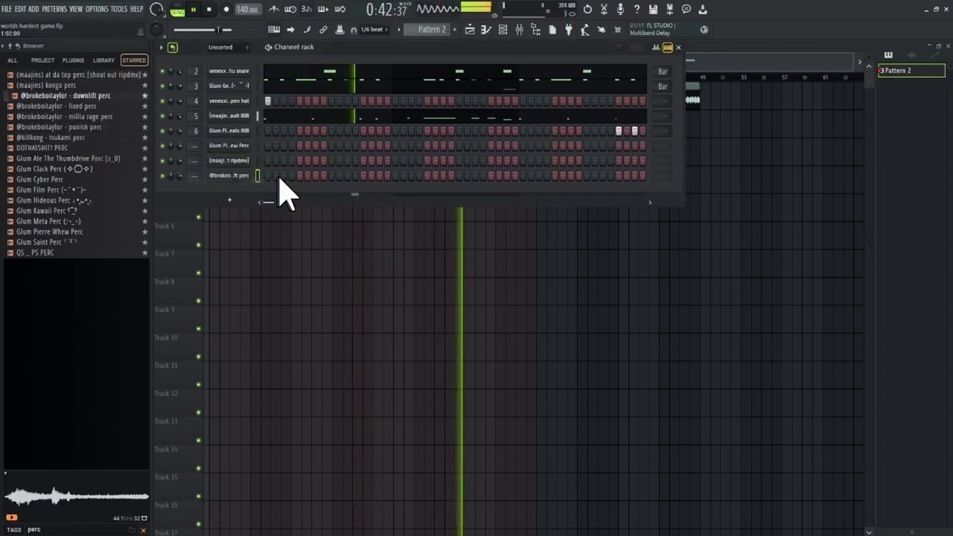
{"action": "left_click", "coordinate": [492, 160]}
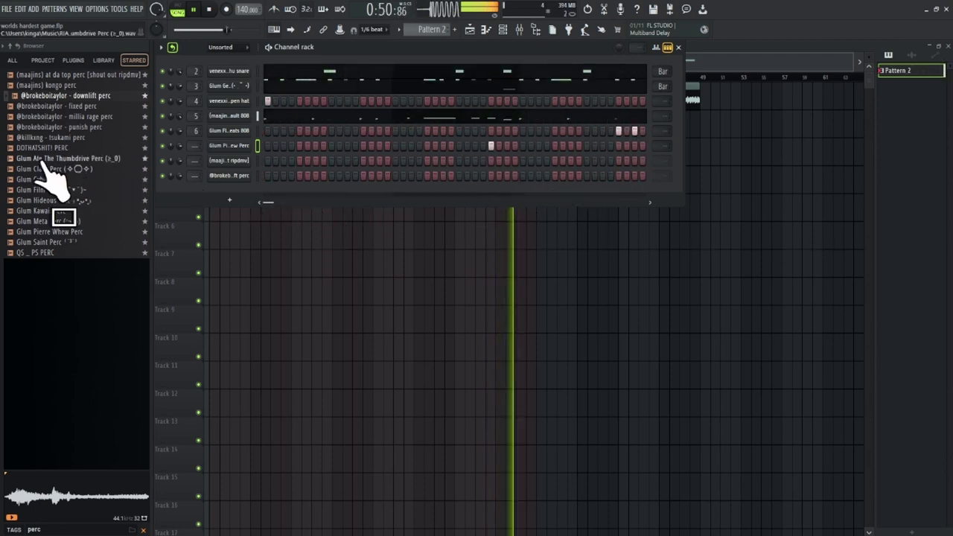
Step: Normalize the Glum Pierre Whew Perc sample, lower its channel volume to 87%, and route it to mixer track 7
{"action": "left_click", "coordinate": [228, 146]}
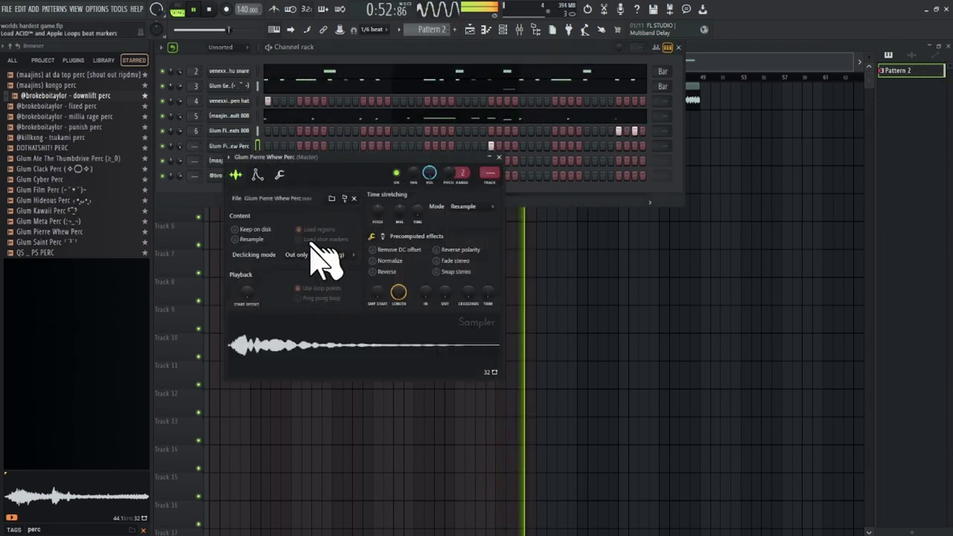
{"action": "left_click", "coordinate": [396, 264]}
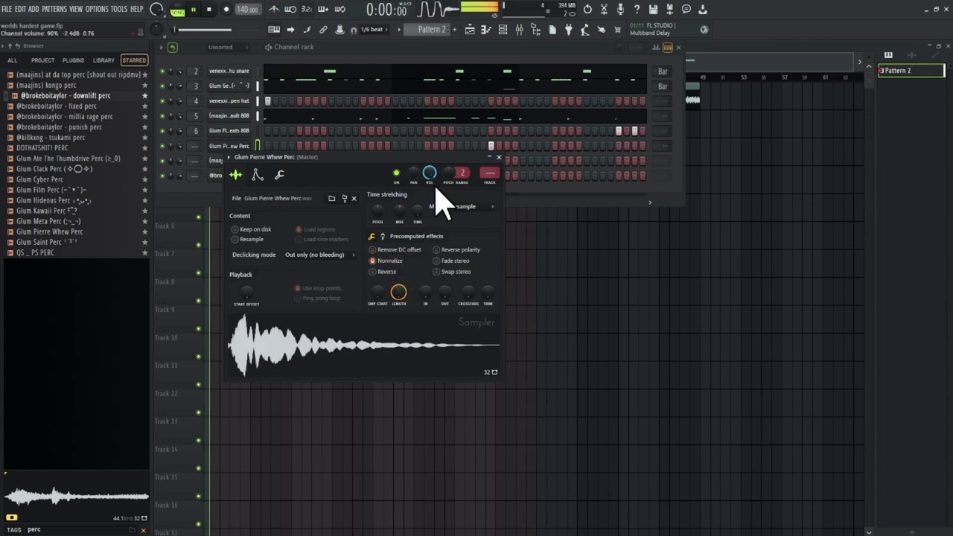
{"action": "left_click", "coordinate": [524, 201]}
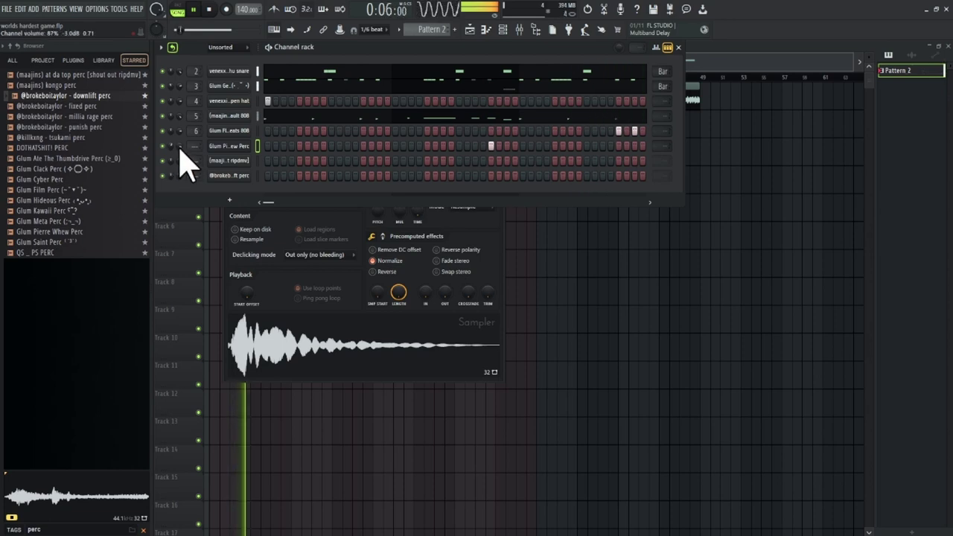
{"action": "left_click", "coordinate": [251, 149]}
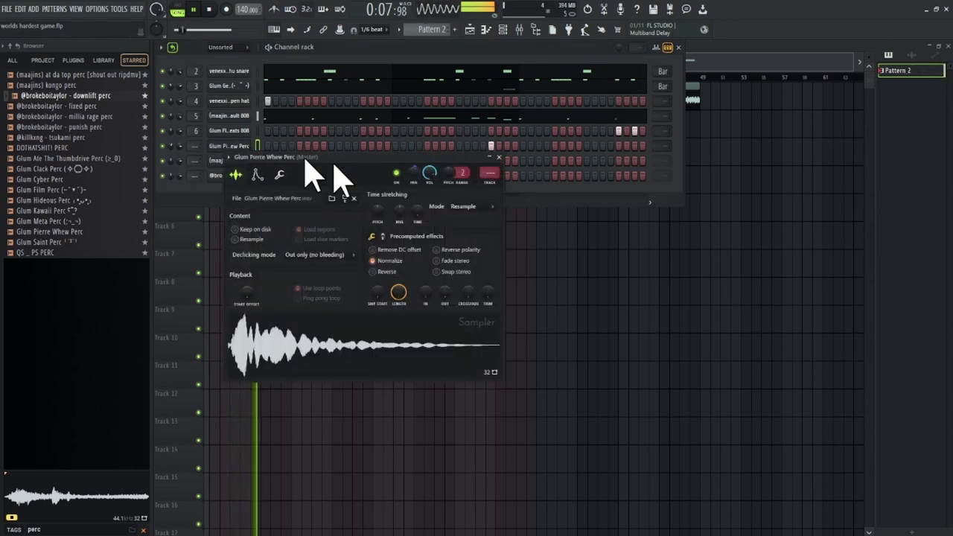
{"action": "left_click", "coordinate": [489, 174]}
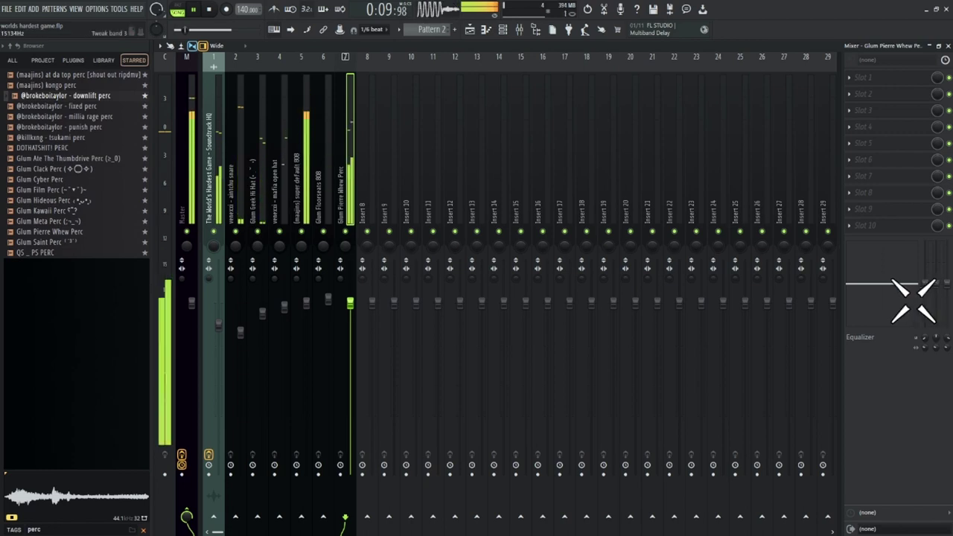
{"action": "left_click", "coordinate": [511, 32]}
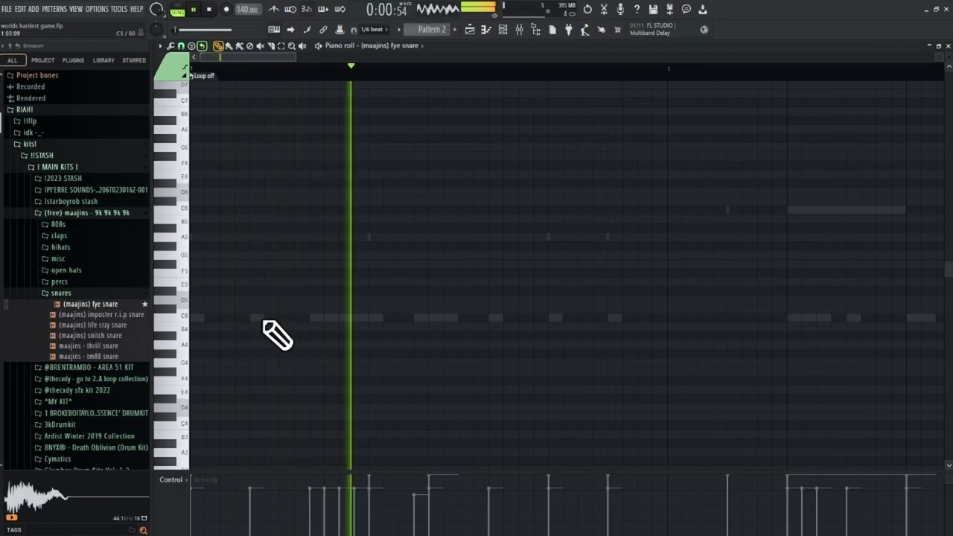
Step: Draw three evenly spaced C5 notes for the fye snare at the start of bar 1
{"action": "key", "text": "space"}
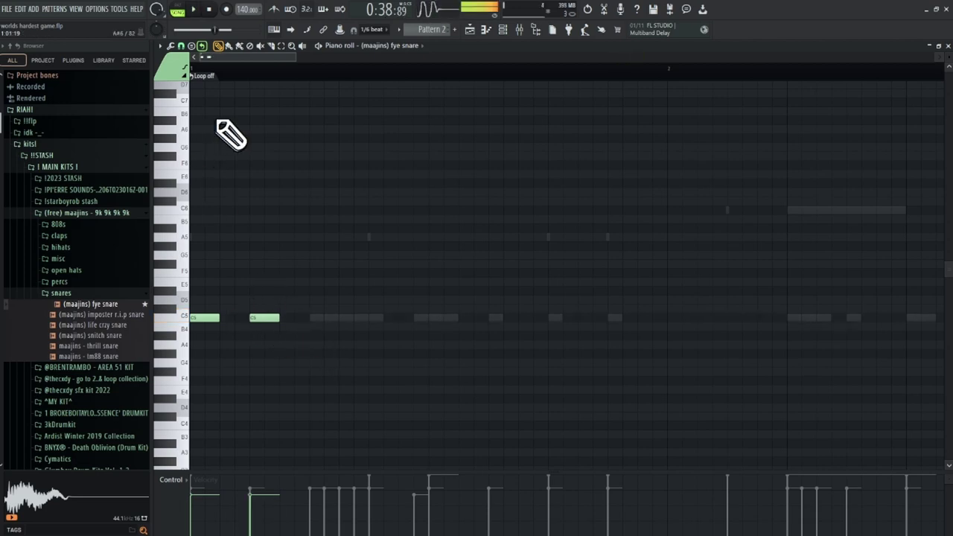
{"action": "right_click", "coordinate": [264, 318]}
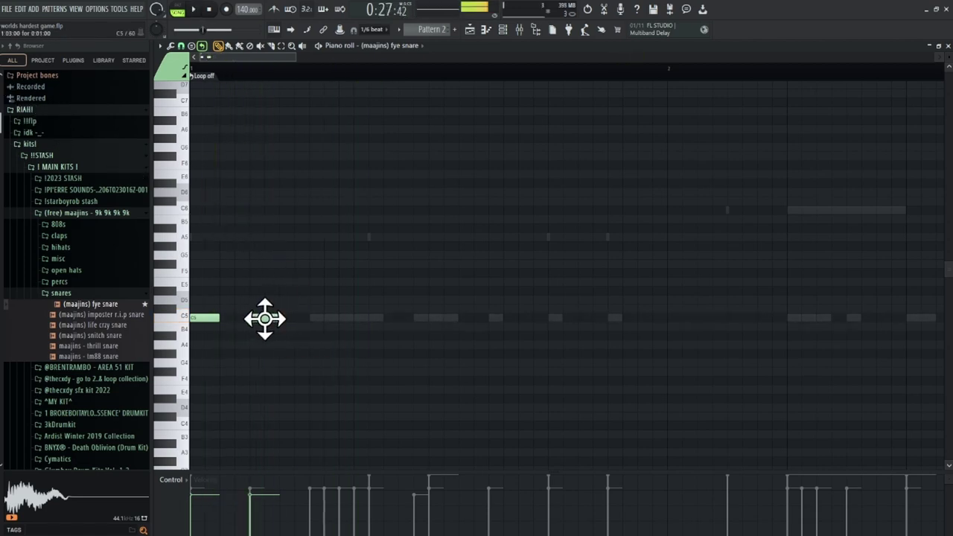
{"action": "left_click", "coordinate": [319, 318]}
{"action": "key", "text": "space"}
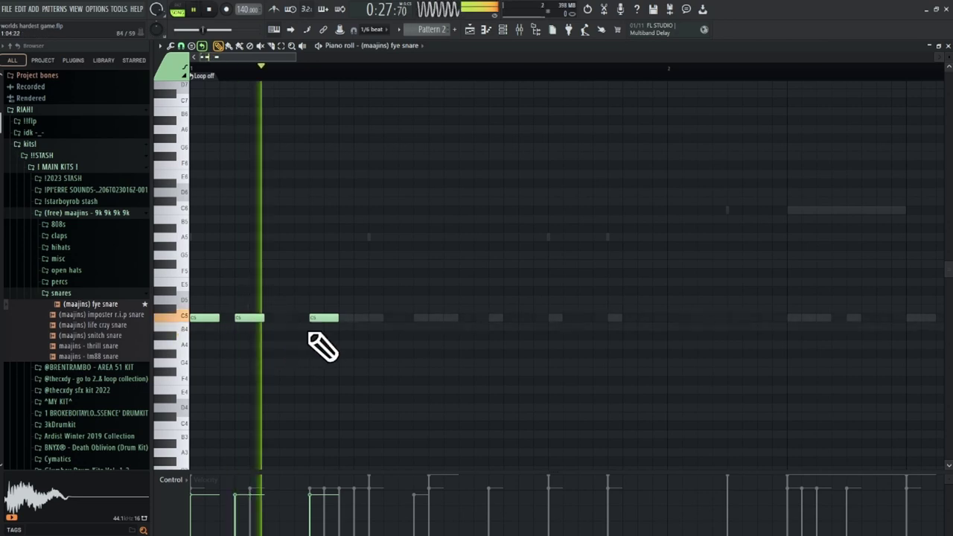
{"action": "left_click_drag", "start_coordinate": [324, 318], "coordinate": [295, 319]}
{"action": "key", "text": "space"}
{"action": "key", "text": "space"}
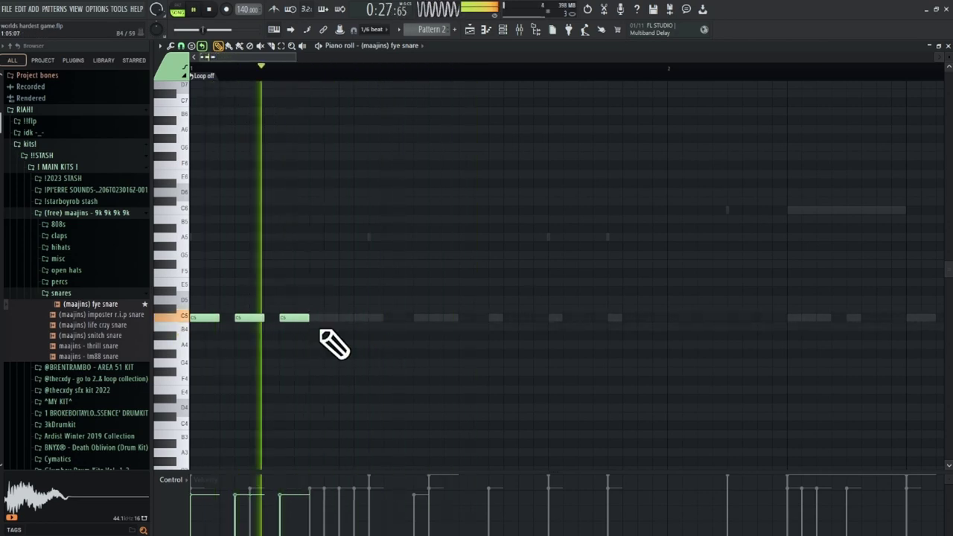
Step: Add a fourth C5 snare note directly after the third and play the pattern back
{"action": "left_click", "coordinate": [314, 318]}
{"action": "key", "text": "space"}
{"action": "key", "text": "space"}
{"action": "key", "text": "space"}
{"action": "scroll", "coordinate": [255, 68], "scroll_direction": "down", "scroll_amount": 2}
{"action": "key", "text": "space"}
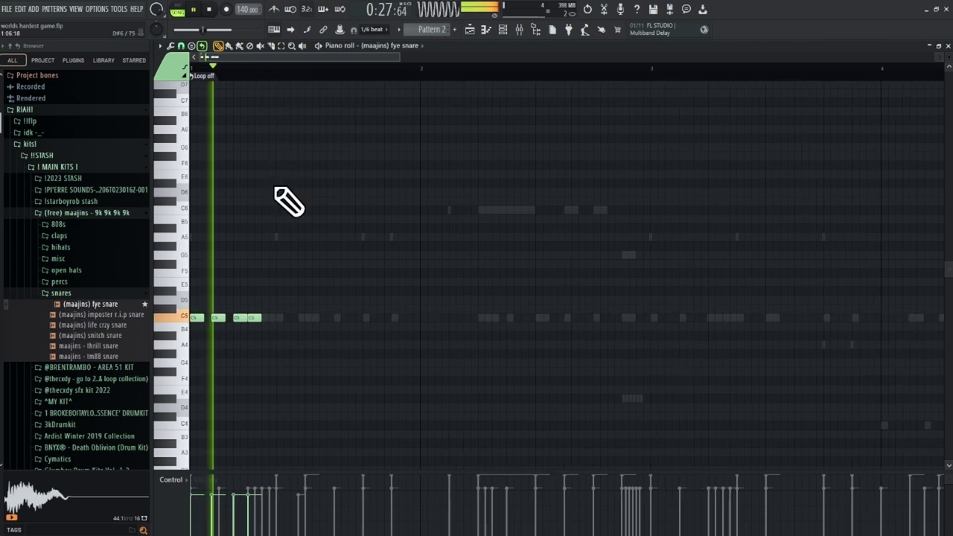
Step: Draw C5 snare rolls at the start and end of bar 2, with rising and falling velocities respectively, plus a single hit before the last roll
{"action": "left_click", "coordinate": [367, 318]}
{"action": "right_click", "coordinate": [369, 318]}
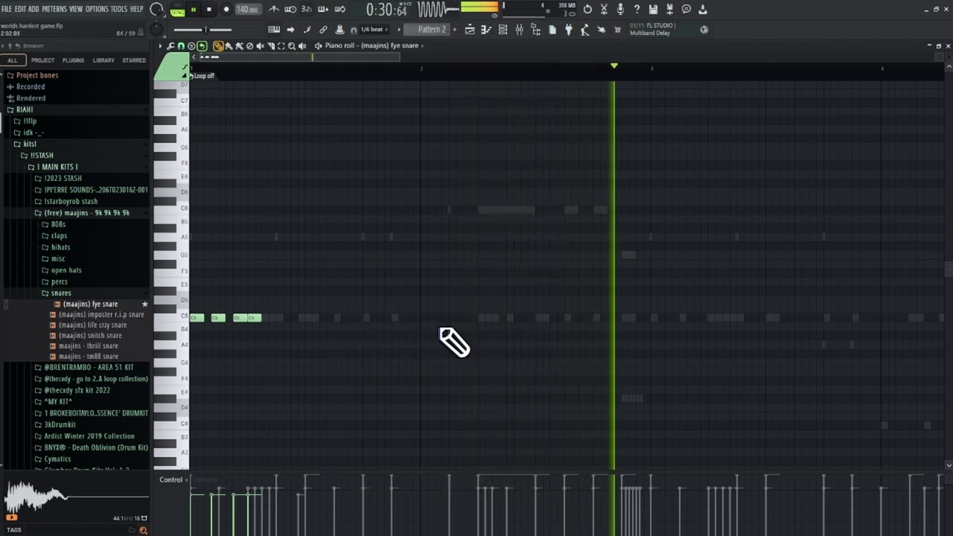
{"action": "left_click", "coordinate": [421, 318]}
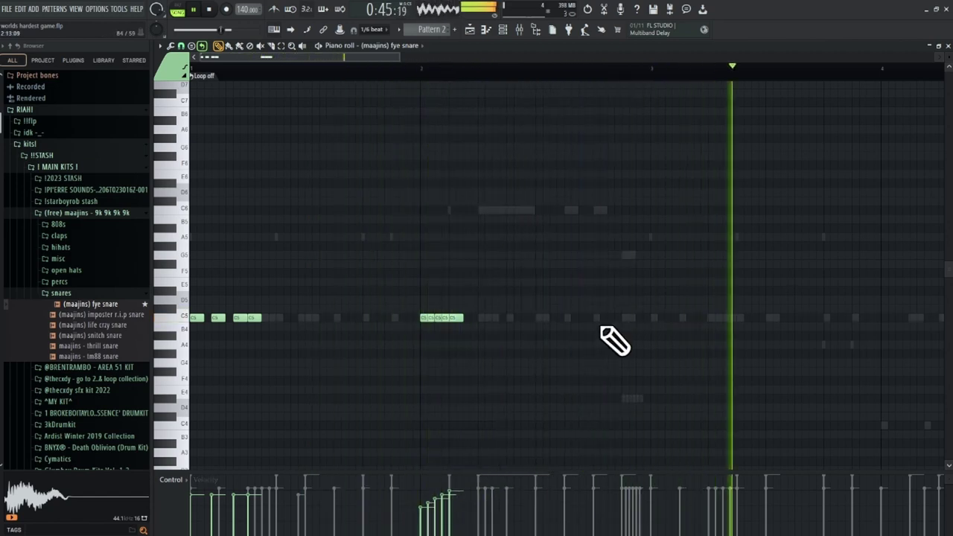
{"action": "left_click", "coordinate": [625, 318]}
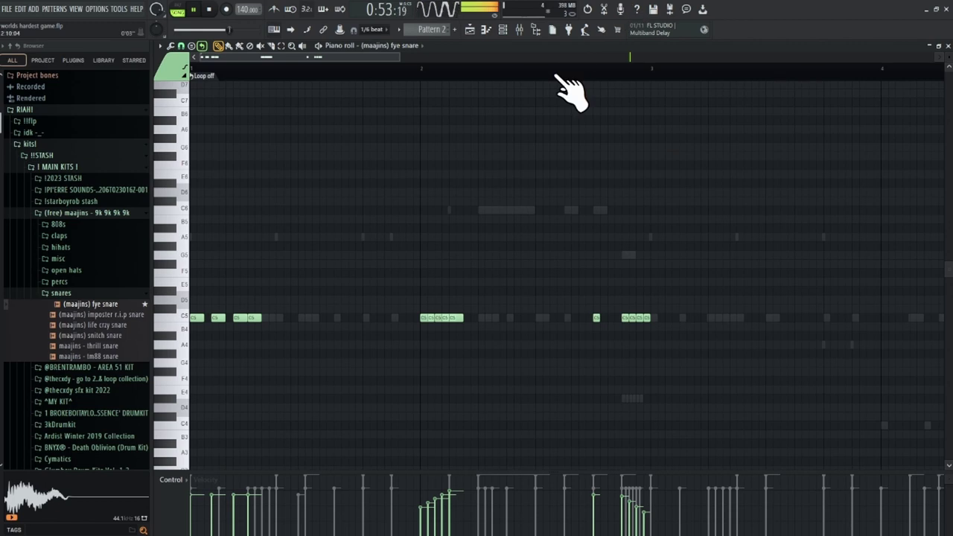
Step: Duplicate the two-bar snare phrase into bars 3 and 4
{"action": "scroll", "coordinate": [571, 90], "scroll_direction": "down", "scroll_amount": 2}
{"action": "key", "text": "ctrl+b"}
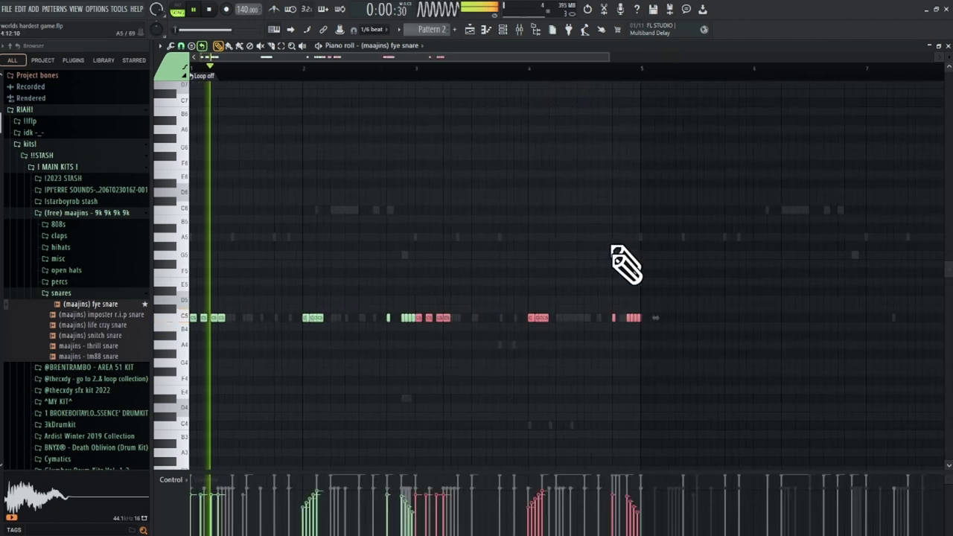
{"action": "left_click", "coordinate": [610, 254]}
{"action": "right_click", "coordinate": [610, 254]}
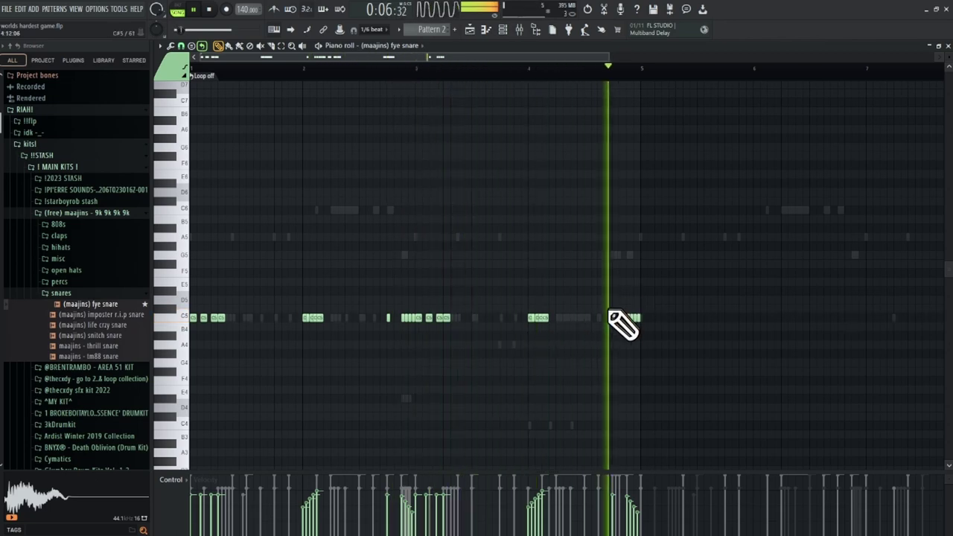
Step: Use a finer snap setting to turn the first notes of the snare roll ending bar 2 into shorter, faster hits
{"action": "scroll", "coordinate": [378, 74], "scroll_direction": "up", "scroll_amount": 3}
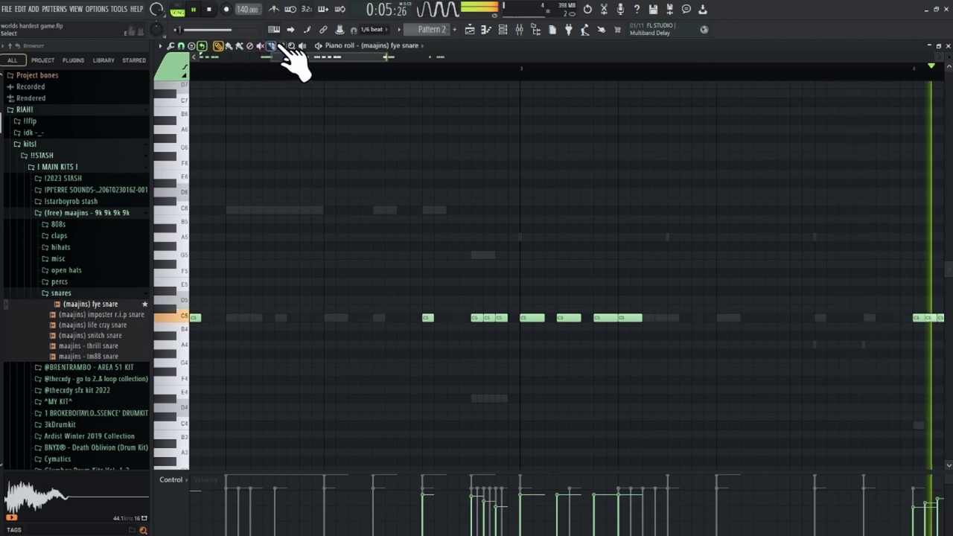
{"action": "left_click", "coordinate": [181, 45]}
{"action": "left_click", "coordinate": [195, 130]}
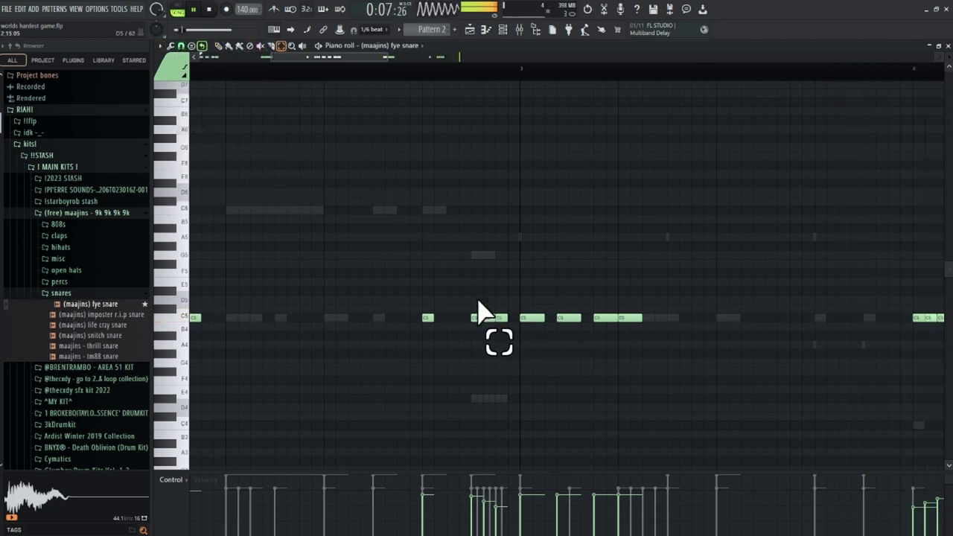
{"action": "left_click", "coordinate": [177, 47]}
{"action": "left_click", "coordinate": [198, 110]}
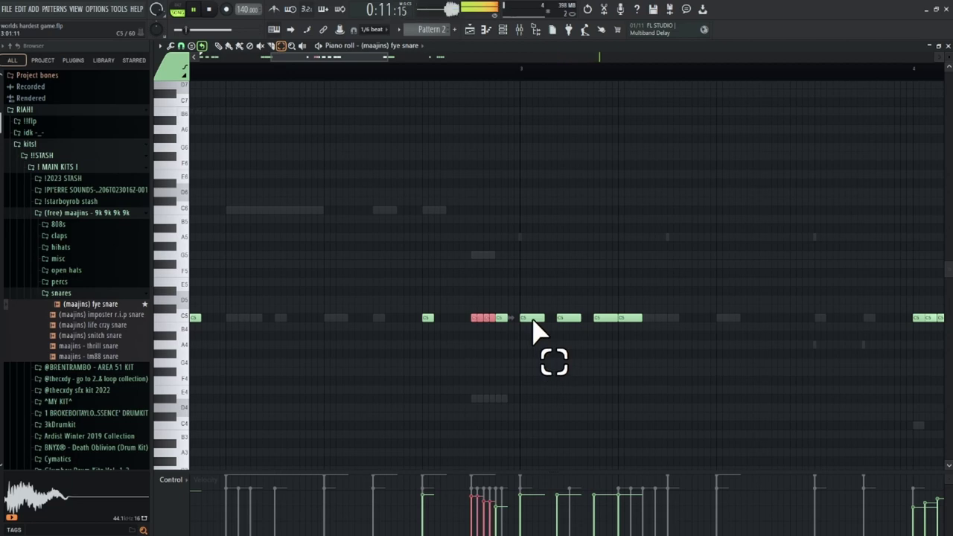
Step: Clear the note selection and duplicate the four-bar snare pattern into bars 5 to 8
{"action": "scroll", "coordinate": [444, 67], "scroll_direction": "down", "scroll_amount": 4}
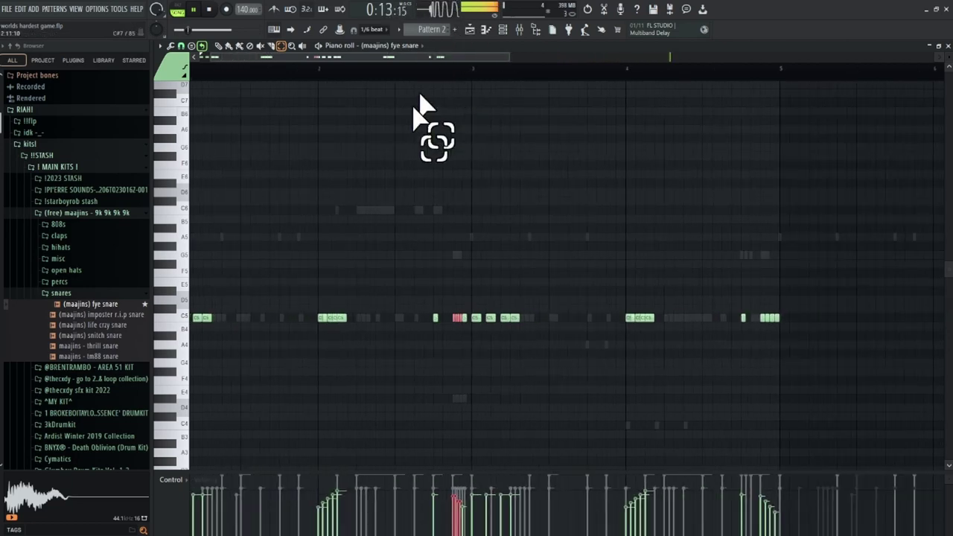
{"action": "scroll", "coordinate": [365, 89], "scroll_direction": "down", "scroll_amount": 2}
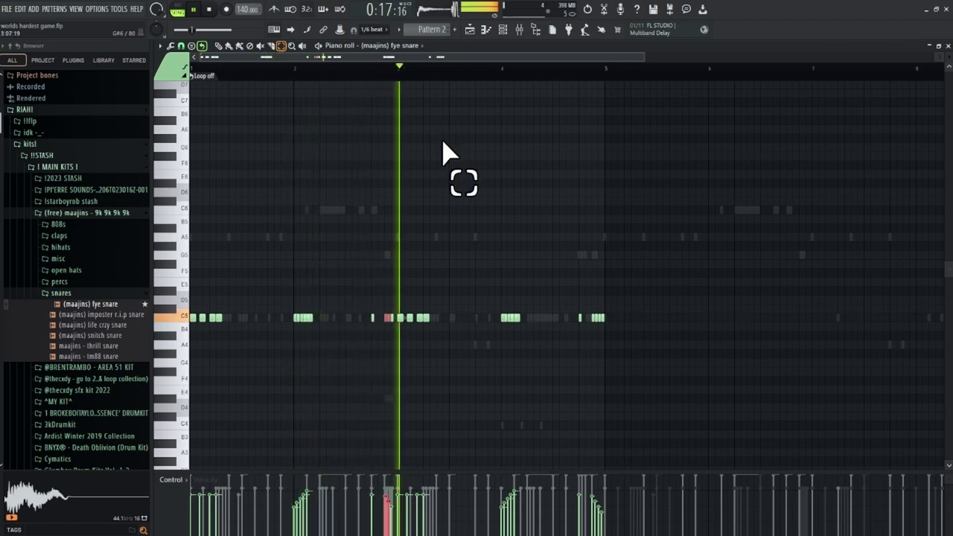
{"action": "left_click", "coordinate": [218, 45]}
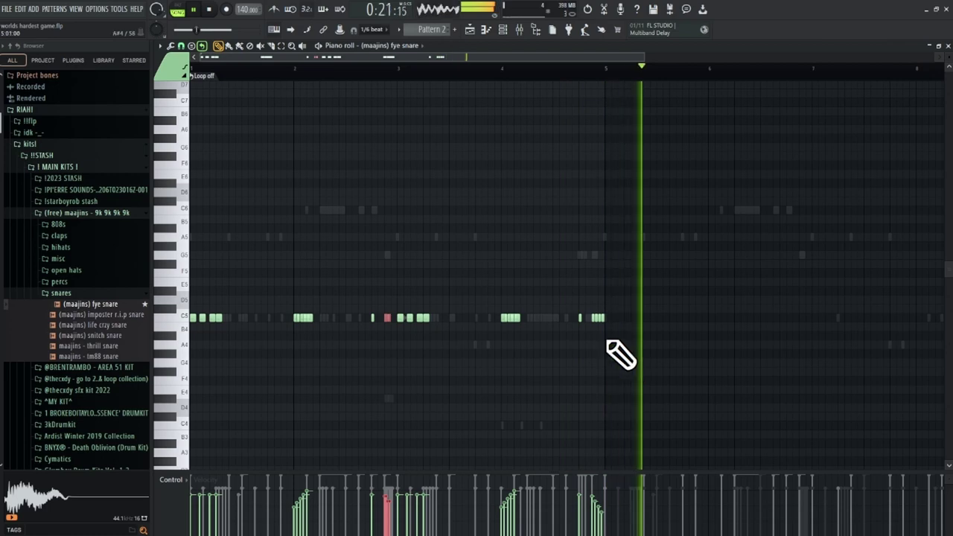
{"action": "left_click", "coordinate": [515, 254]}
{"action": "right_click", "coordinate": [516, 254]}
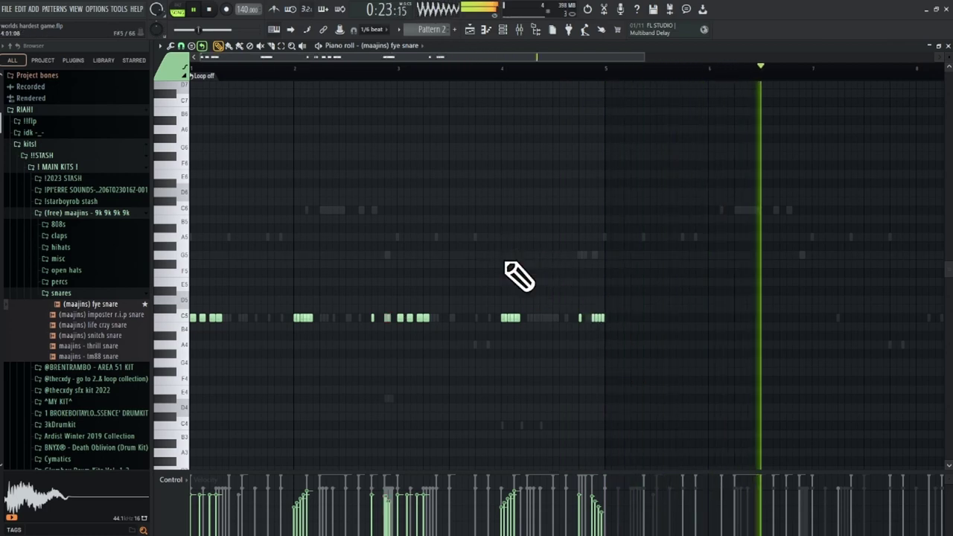
{"action": "key", "text": "ctrl+b"}
{"action": "scroll", "coordinate": [397, 80], "scroll_direction": "down", "scroll_amount": 2}
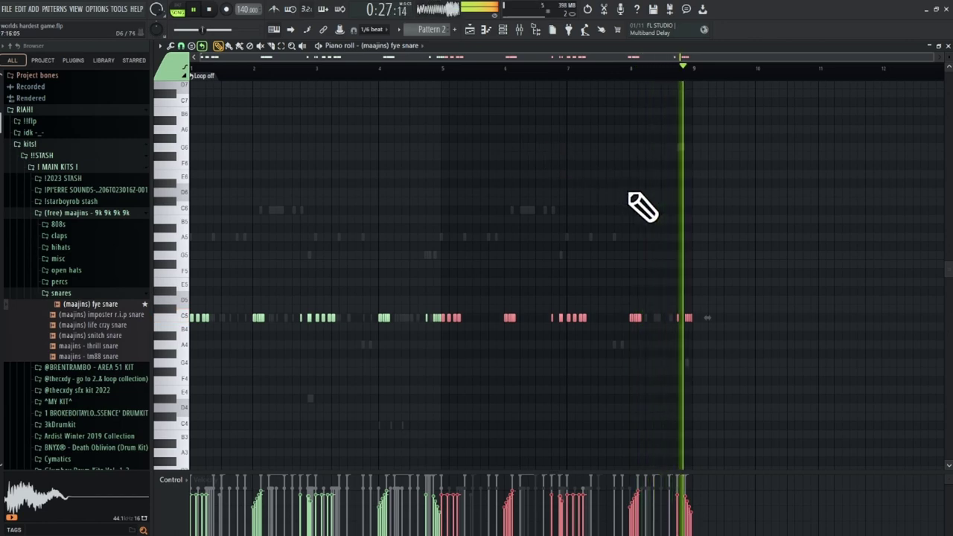
Step: Clear the note selection, delete the snare rolls ending bars 4 and 8, and redraw the single hit near the end of bar 8
{"action": "left_click", "coordinate": [528, 221]}
{"action": "right_click", "coordinate": [528, 221]}
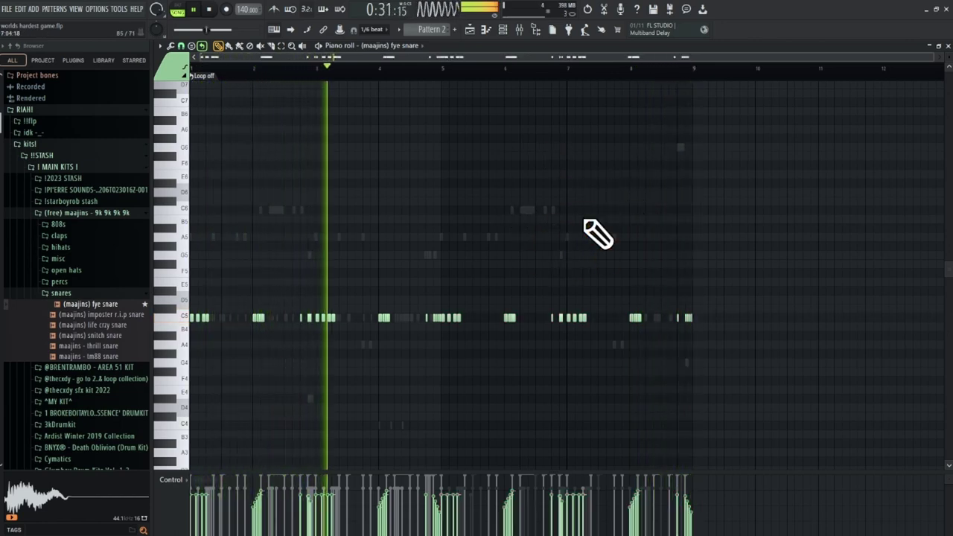
{"action": "right_click", "coordinate": [437, 321]}
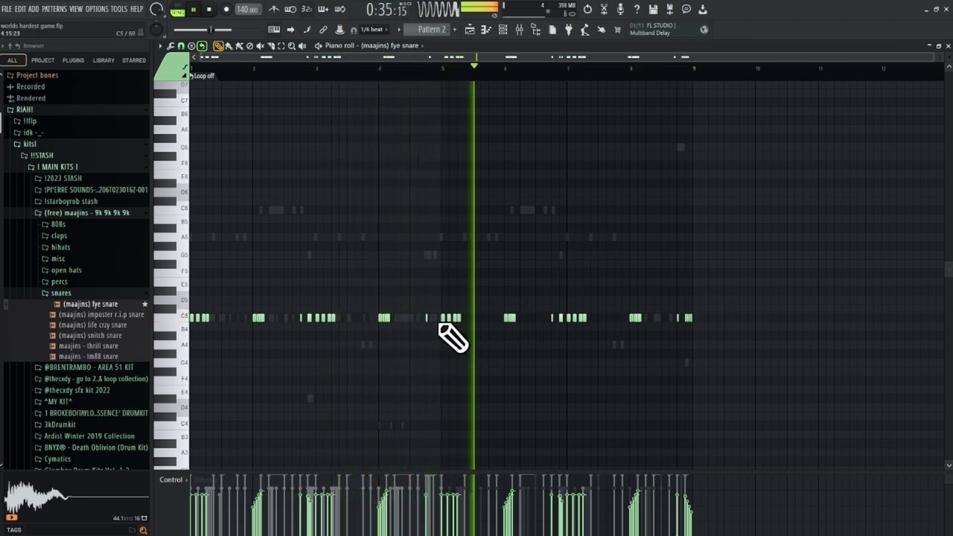
{"action": "right_click", "coordinate": [688, 319]}
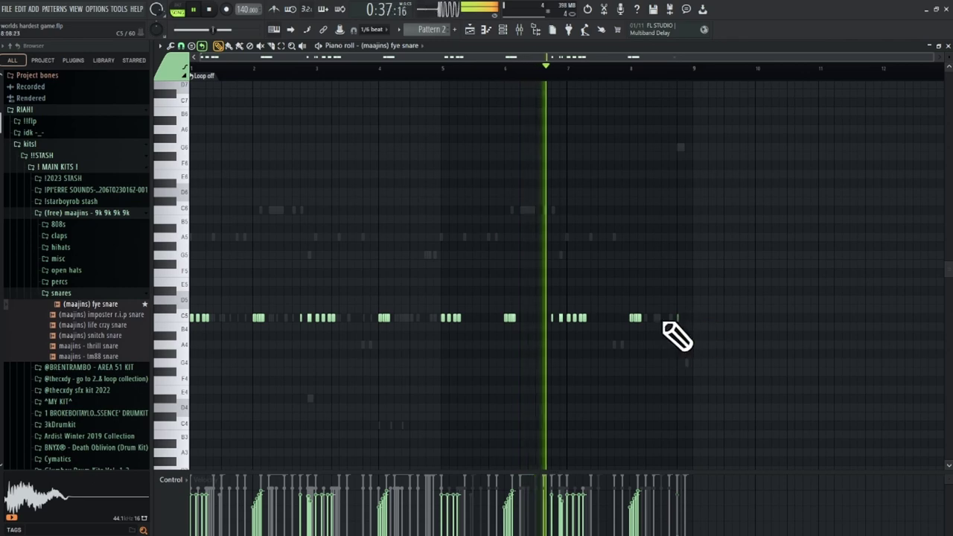
{"action": "right_click", "coordinate": [677, 320]}
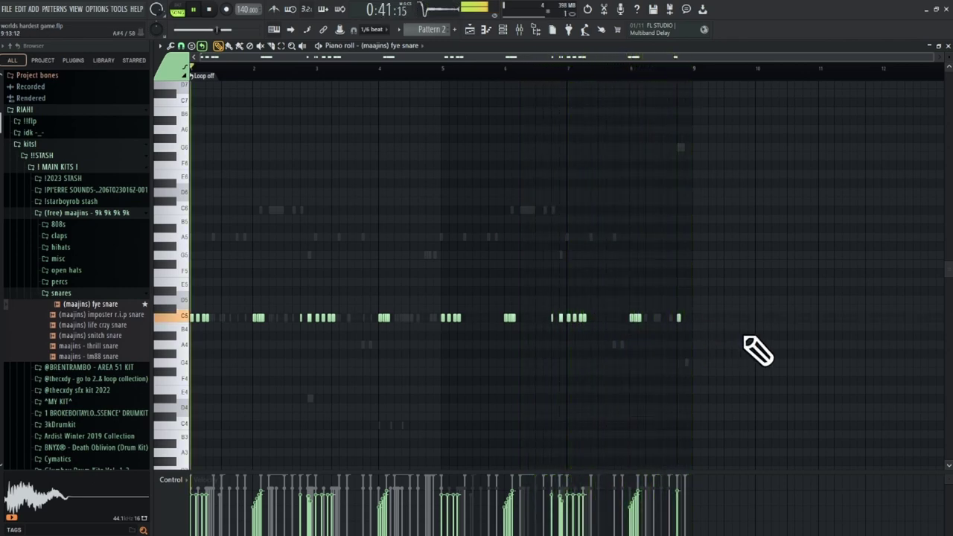
{"action": "left_click", "coordinate": [681, 318]}
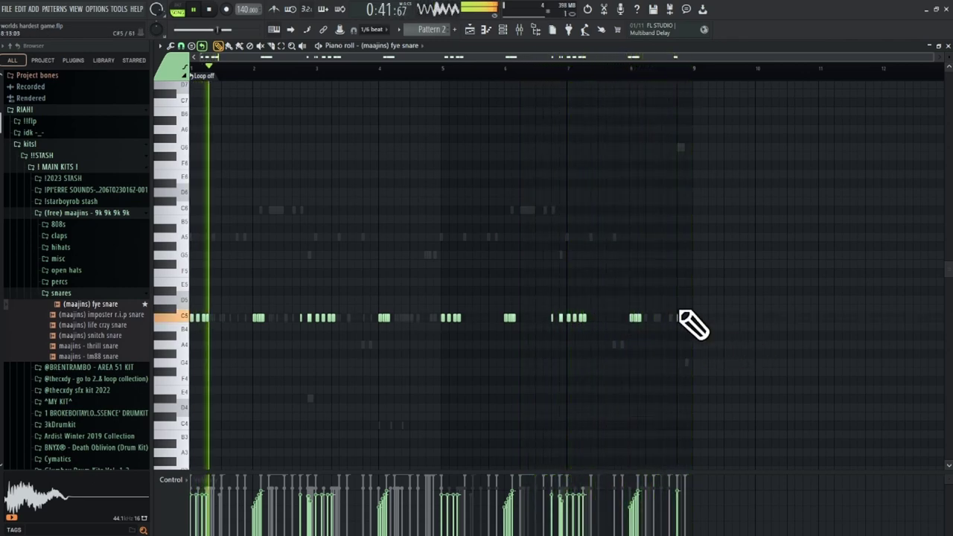
Step: Replace the (maajins) fye snare channel's sample with maajins - tm88 snare
{"action": "left_click", "coordinate": [503, 31]}
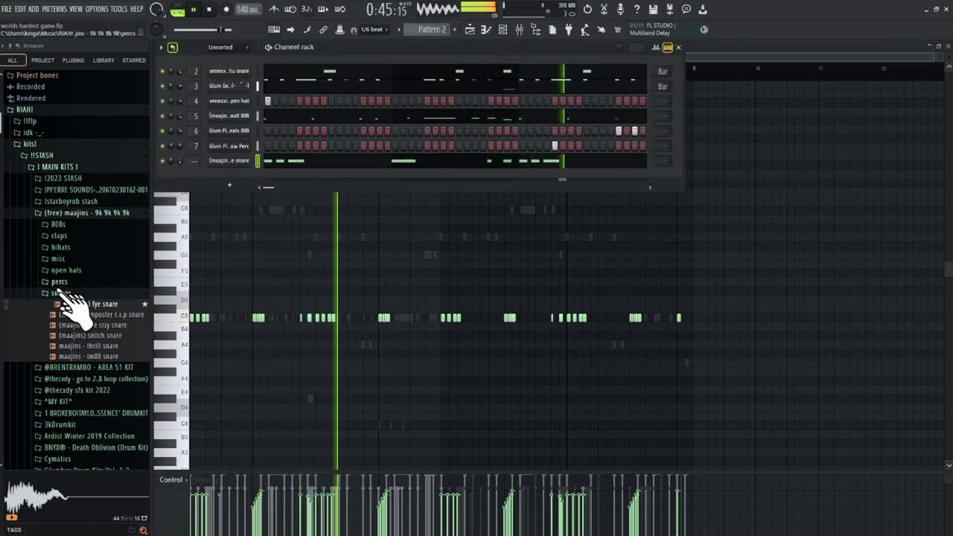
{"action": "right_click", "coordinate": [102, 356]}
{"action": "left_click", "coordinate": [116, 360]}
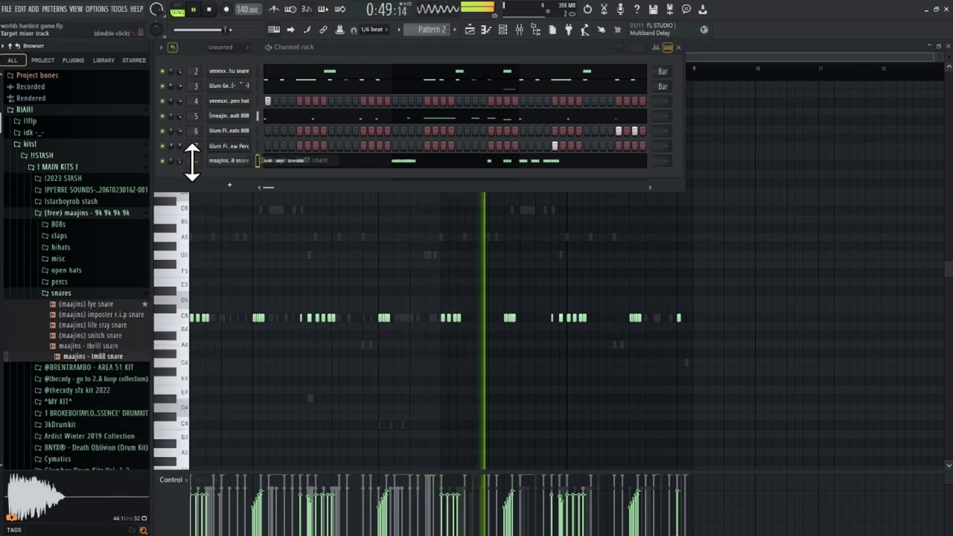
Step: Route the tm88 snare to mixer track 8, lower its level, and cut 90 Hz by 18 dB and 1.5 kHz by about 3 dB
{"action": "left_click_drag", "start_coordinate": [172, 160], "coordinate": [176, 162]}
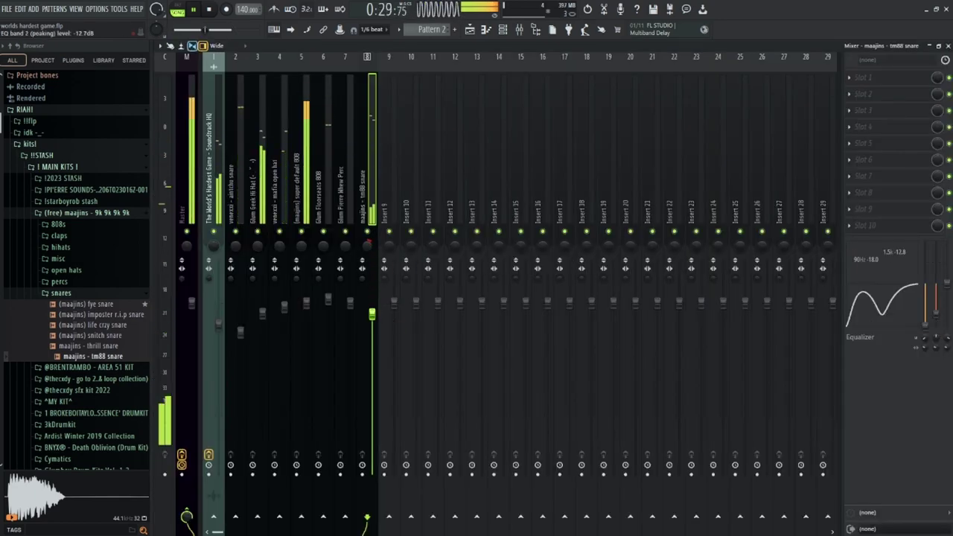
{"action": "left_click_drag", "start_coordinate": [936, 298], "coordinate": [937, 295]}
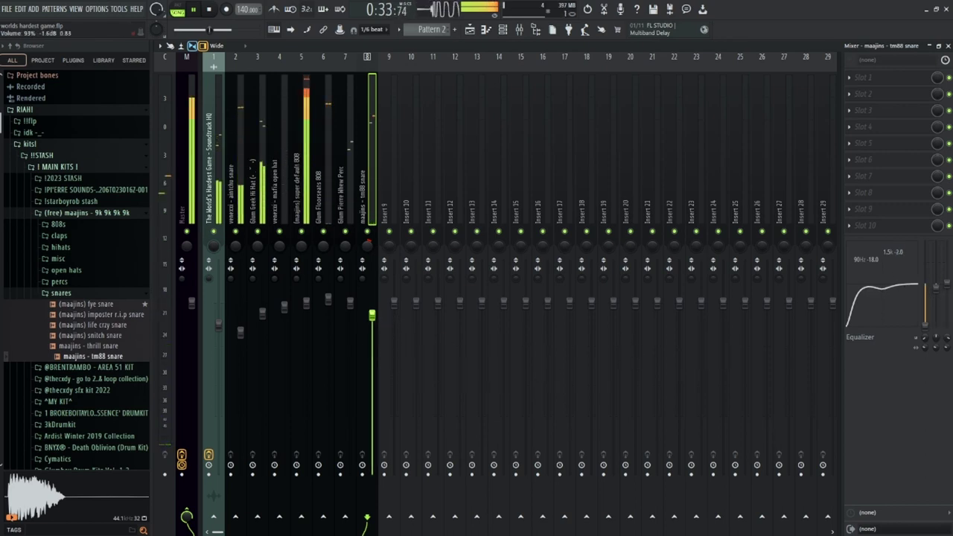
Step: Lower the tm88 snare's channel volume while temporarily muting the super default 808
{"action": "left_click", "coordinate": [503, 30]}
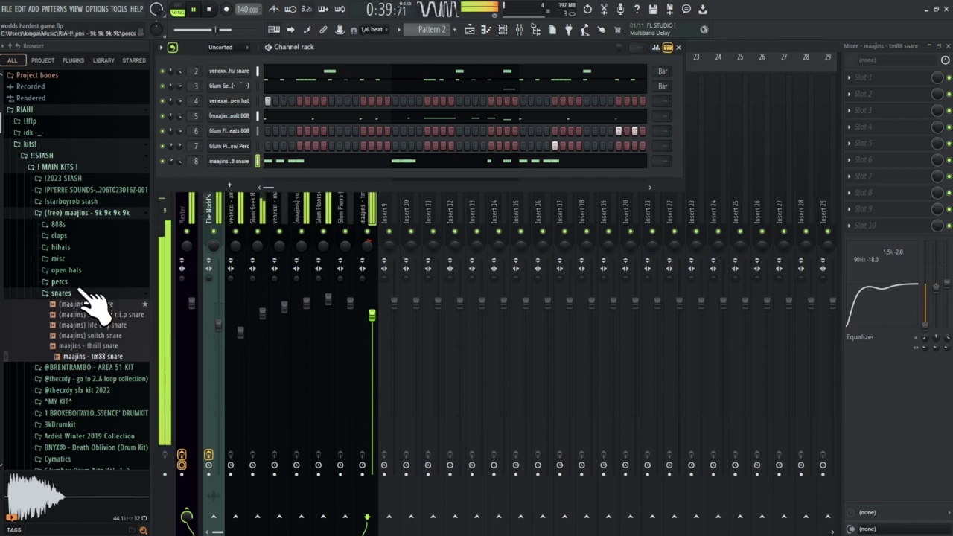
{"action": "left_click", "coordinate": [163, 117]}
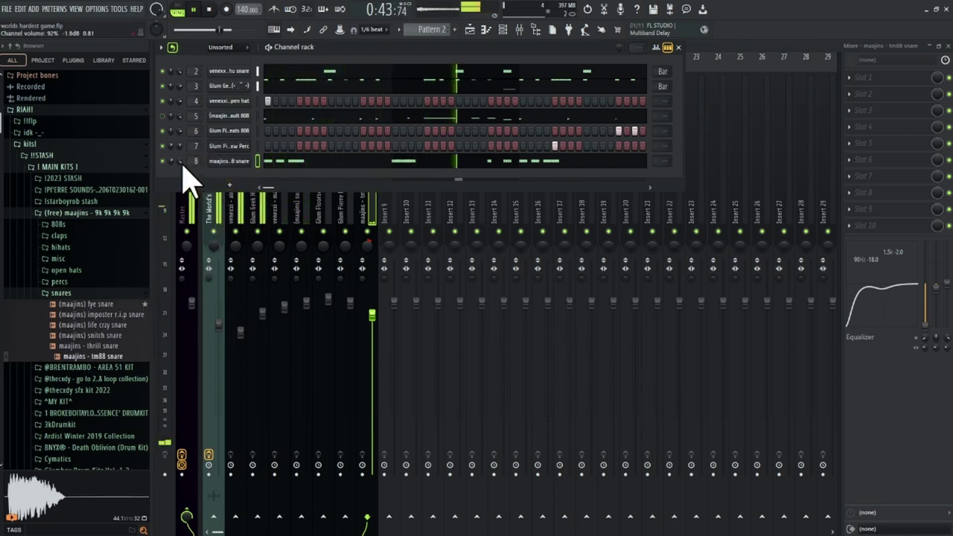
{"action": "left_click_drag", "start_coordinate": [183, 164], "coordinate": [182, 169]}
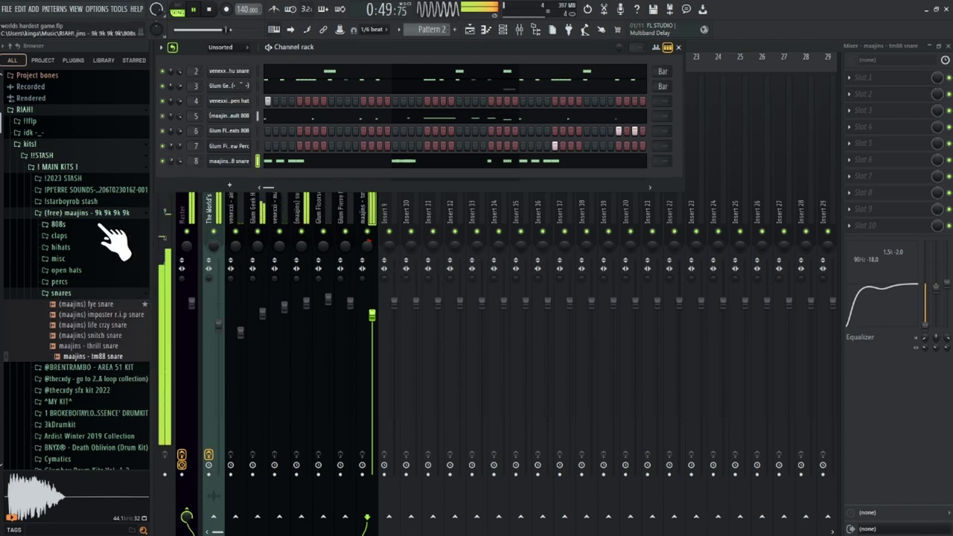
Step: Slice the soundtrack sample at bars 9, 17, 25 and 33 in the playlist and trim the first Pattern 2 clip to bars 3 to 7
{"action": "left_click", "coordinate": [139, 213]}
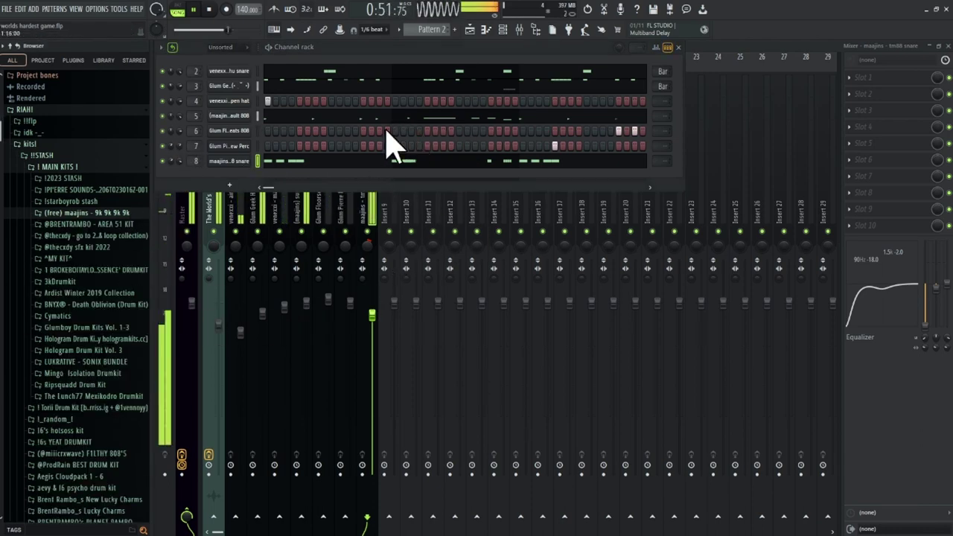
{"action": "left_click", "coordinate": [471, 31]}
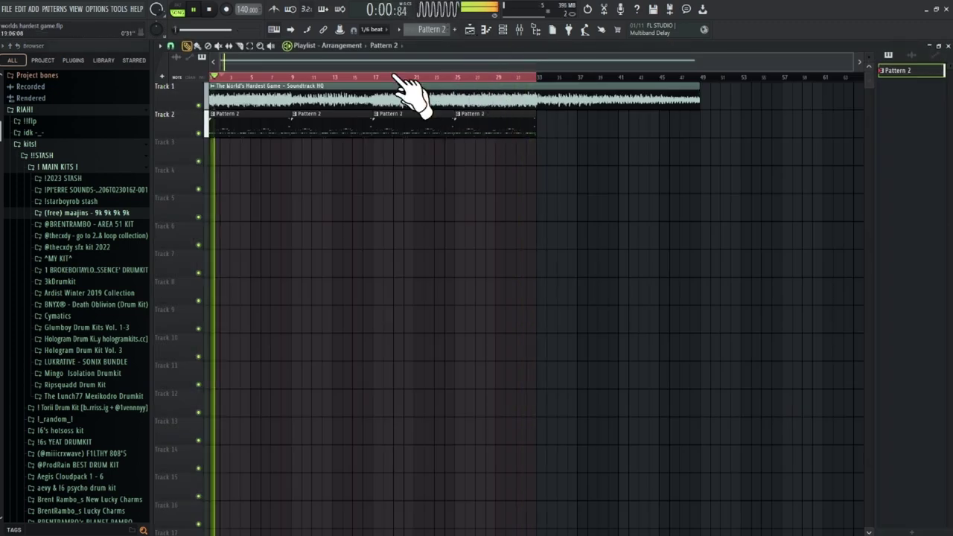
{"action": "left_click", "coordinate": [502, 31]}
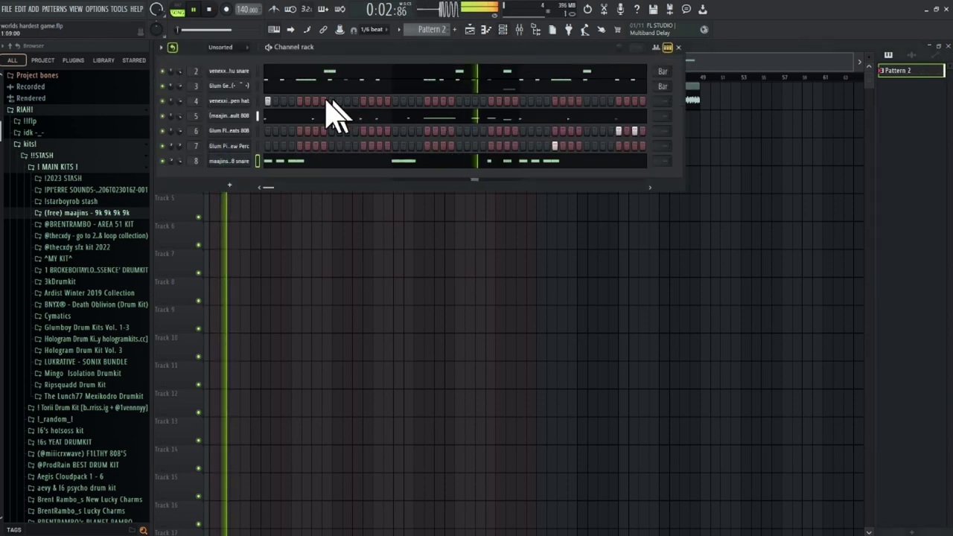
{"action": "left_click", "coordinate": [268, 158]}
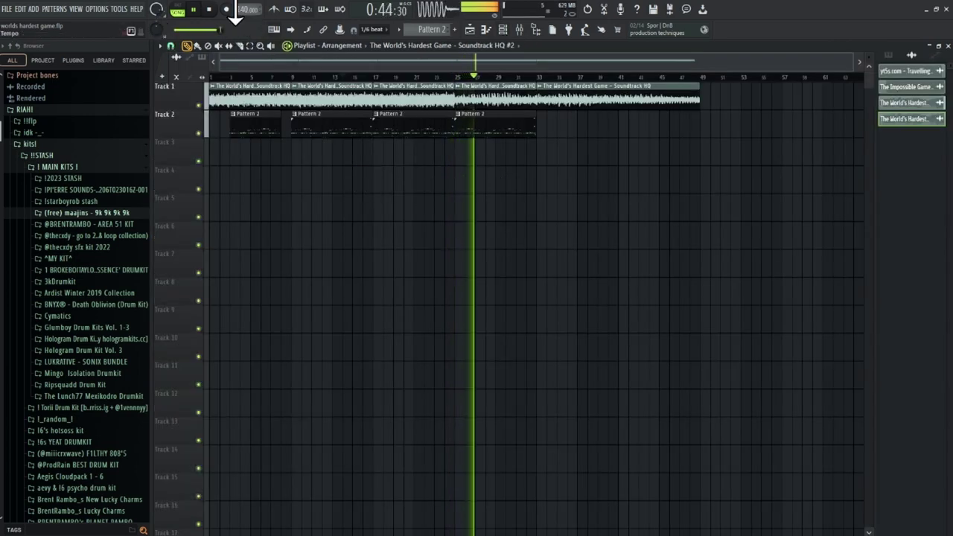
Step: Set the tempo to 143 BPM and add another Pattern 2 clip trimmed to span bars 35 to 40
{"action": "left_click_drag", "start_coordinate": [234, 4], "coordinate": [233, 1]}
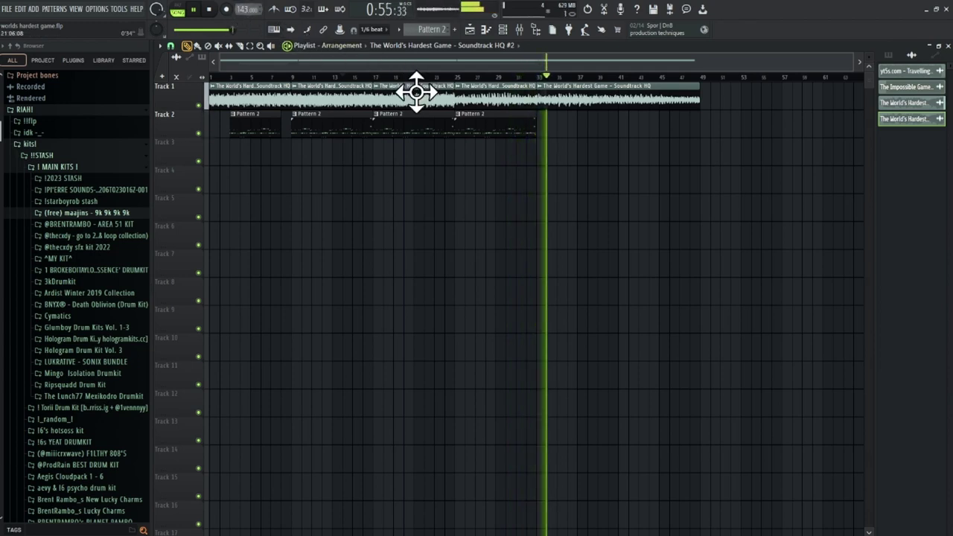
{"action": "left_click", "coordinate": [410, 124]}
{"action": "left_click", "coordinate": [540, 117]}
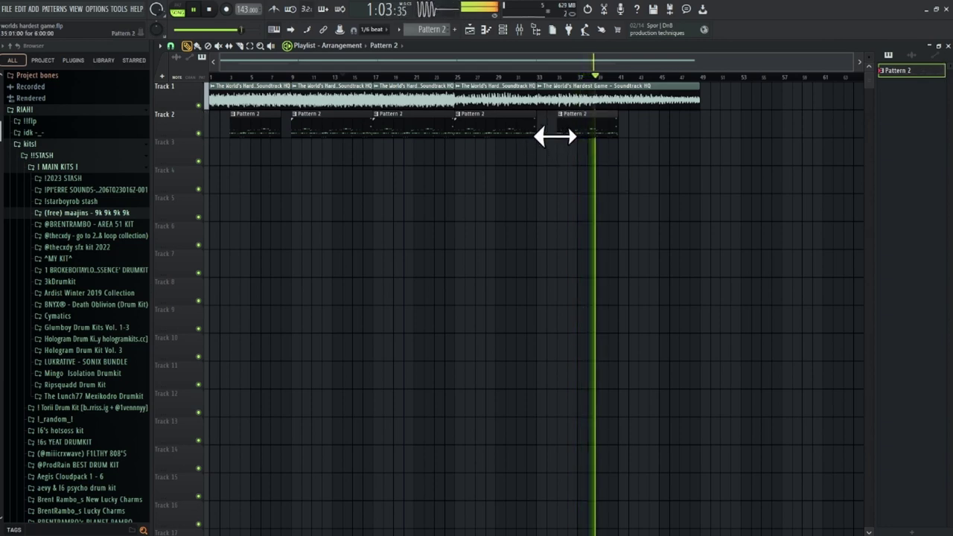
Step: Slice the soundtrack sample at bar 41, where the last Pattern 2 clip ends
{"action": "left_click", "coordinate": [239, 45]}
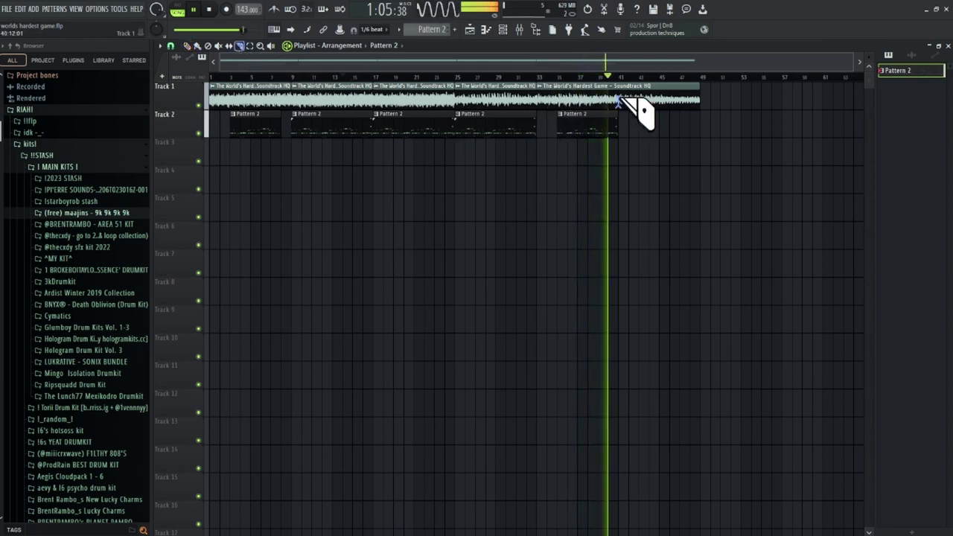
{"action": "left_click", "coordinate": [187, 45]}
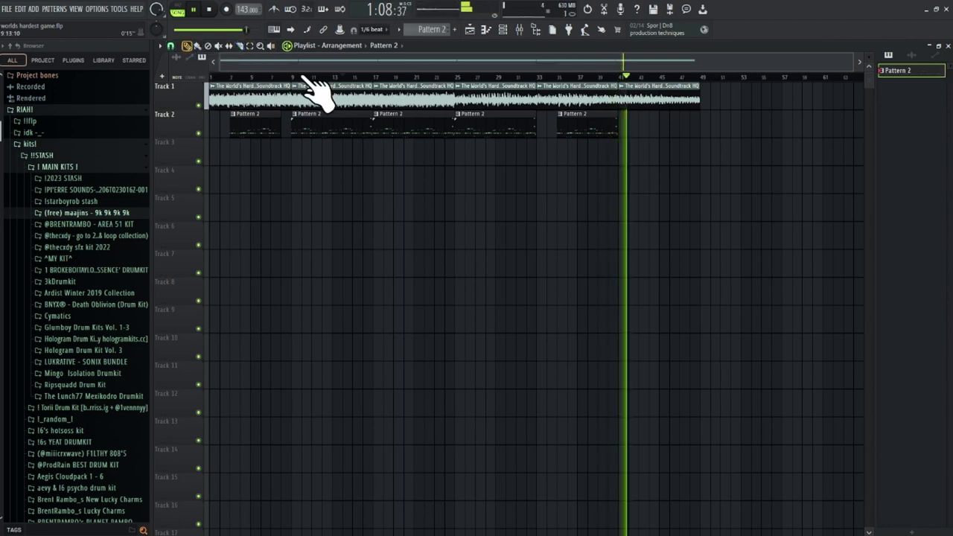
Step: Create an automation clip for the HalfTime mix level on the soundtrack's mixer track and return to the playlist
{"action": "left_click", "coordinate": [519, 30]}
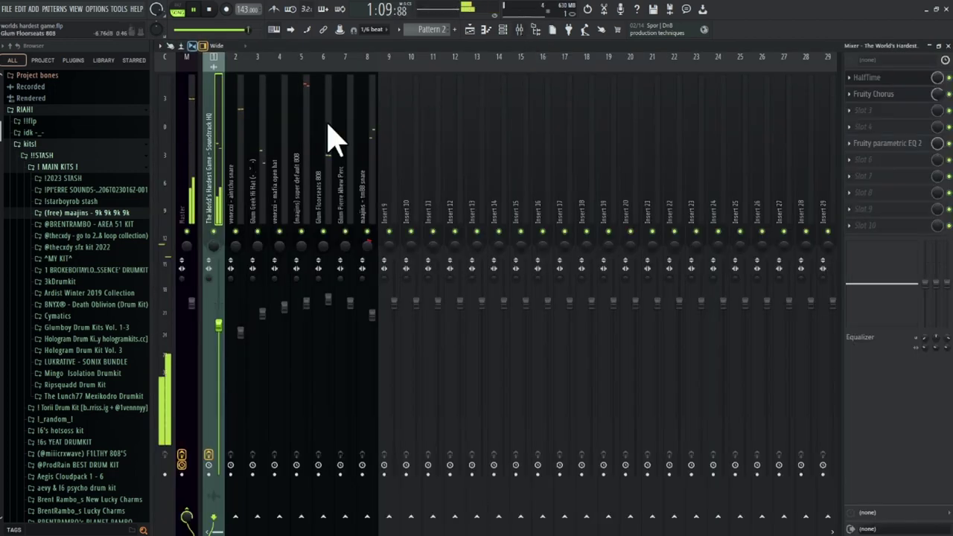
{"action": "right_click", "coordinate": [940, 78]}
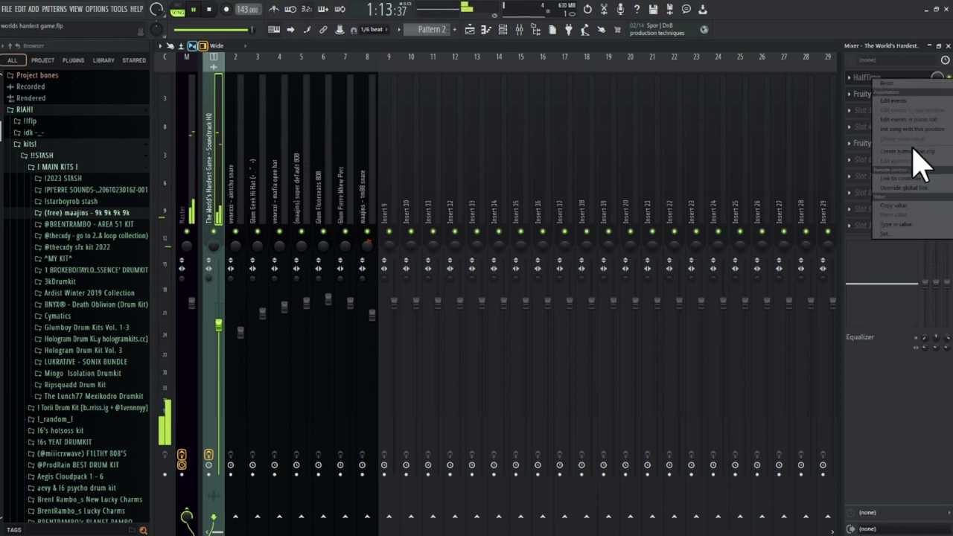
{"action": "left_click", "coordinate": [921, 153]}
{"action": "left_click", "coordinate": [469, 29]}
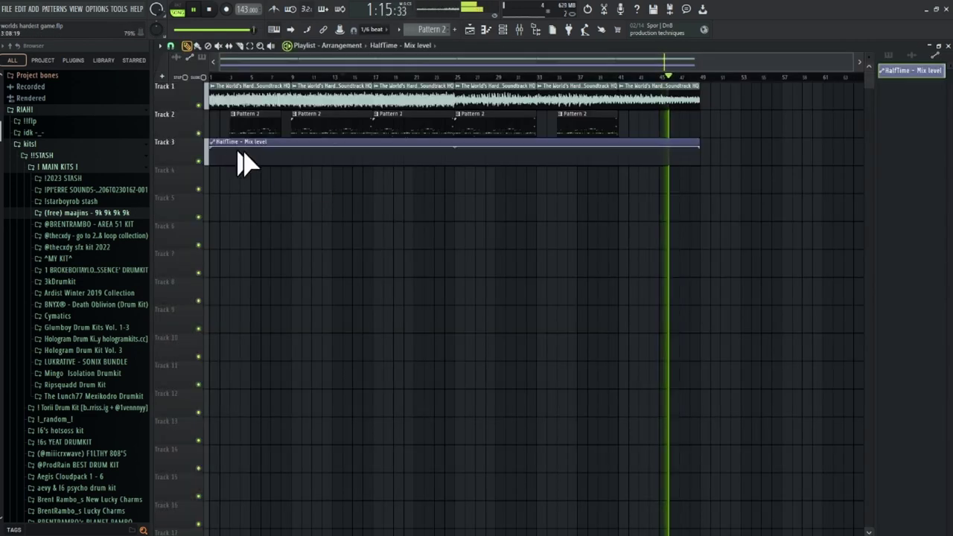
Step: Add points at bar 41 of the HalfTime automation so the mix level drops sharply to 0% from there to the end
{"action": "right_click", "coordinate": [620, 153]}
{"action": "left_click_drag", "start_coordinate": [619, 153], "coordinate": [619, 128]}
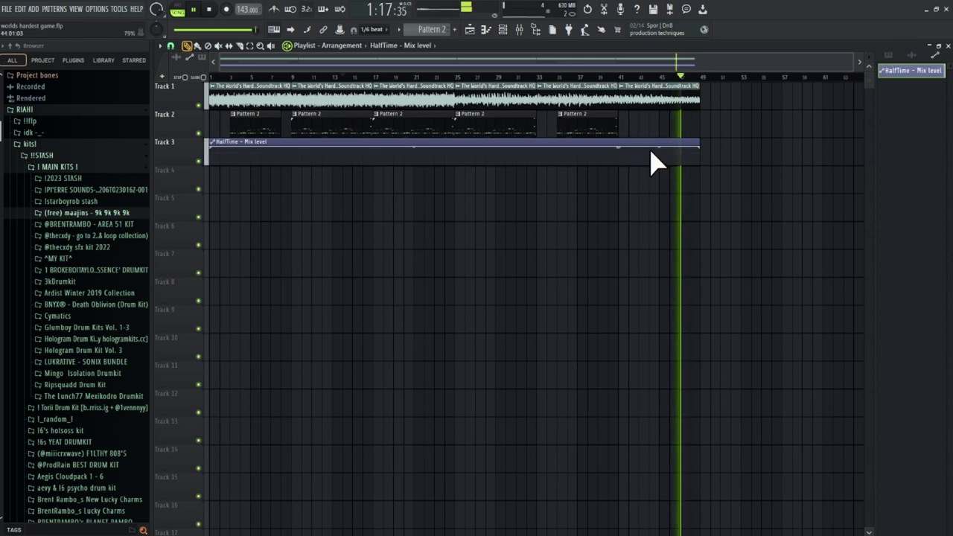
{"action": "left_click_drag", "start_coordinate": [700, 147], "coordinate": [700, 190]}
{"action": "right_click", "coordinate": [627, 158]}
{"action": "left_click_drag", "start_coordinate": [627, 158], "coordinate": [600, 194]}
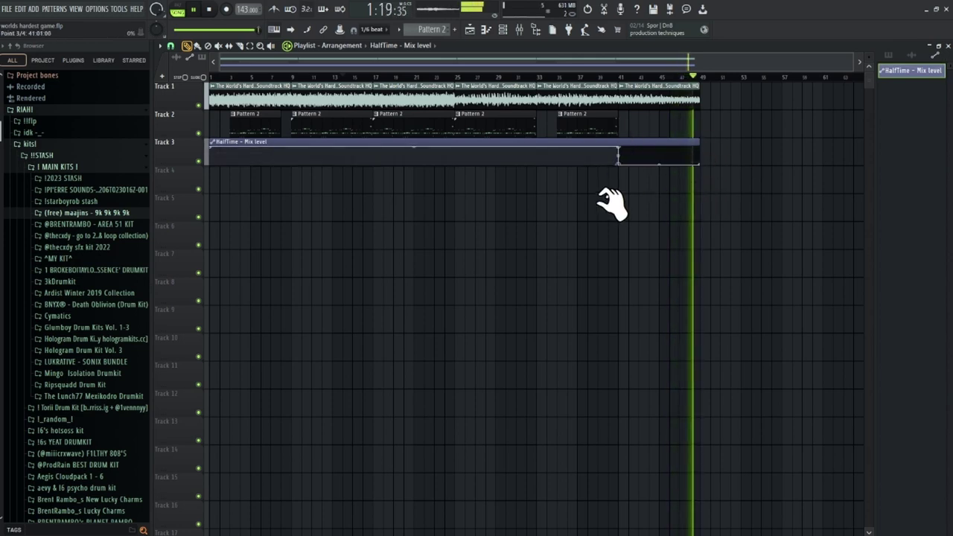
Step: Ramp the HalfTime mix level up from zero at bar 1 to its full automation level at bar 9, and delete the first Pattern 2 clip
{"action": "right_click", "coordinate": [230, 153]}
{"action": "left_click_drag", "start_coordinate": [232, 153], "coordinate": [294, 147]}
{"action": "right_click", "coordinate": [250, 134]}
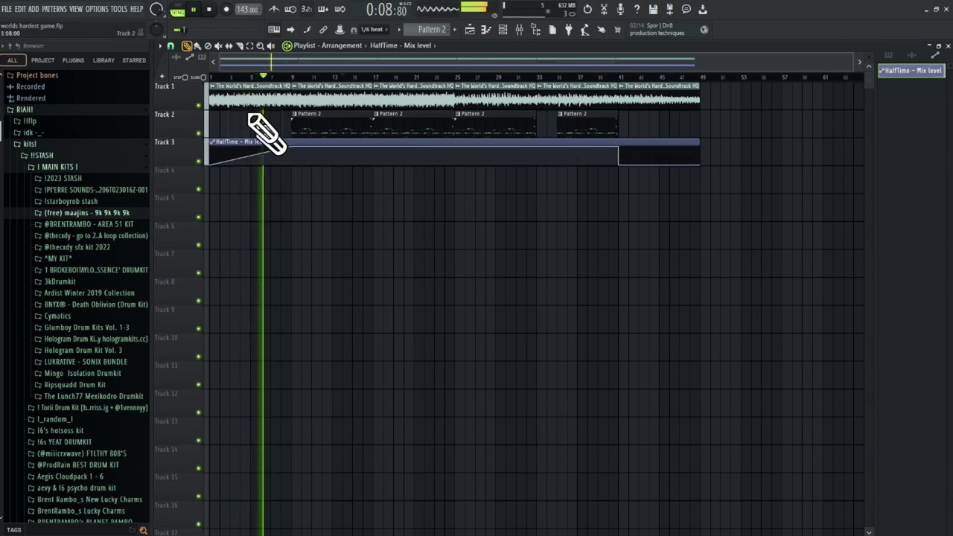
{"action": "left_click", "coordinate": [487, 281]}
{"action": "right_click", "coordinate": [525, 281]}
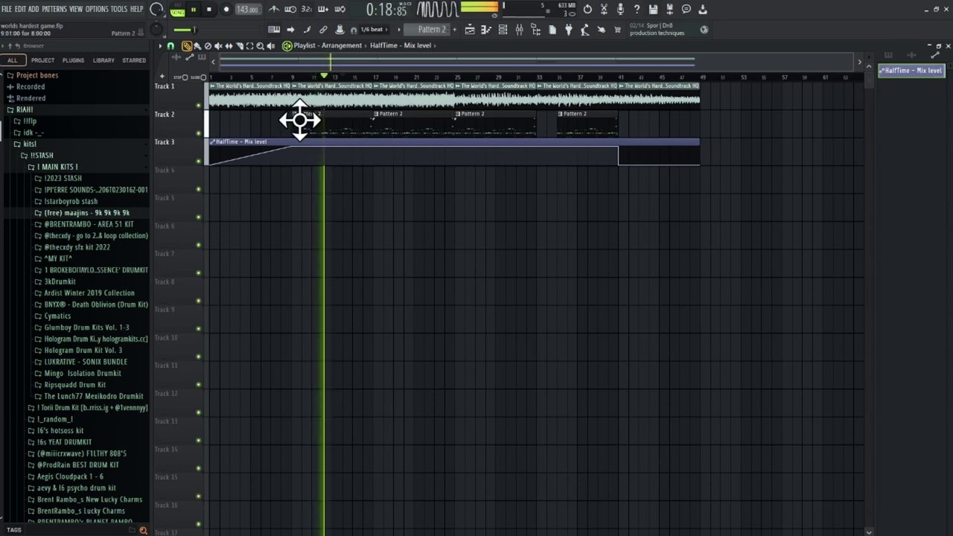
Step: Reorder the playlist so the HalfTime automation is on Track 2 and all Pattern 2 clips are on Track 3, then return to drawing mode
{"action": "left_click", "coordinate": [251, 46]}
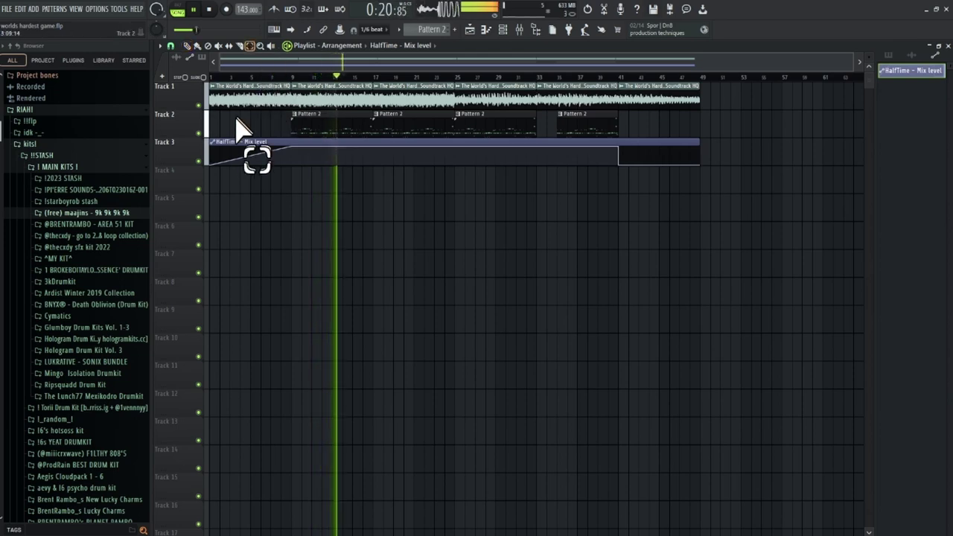
{"action": "left_click", "coordinate": [180, 134]}
{"action": "key", "text": "shift+Down"}
{"action": "key", "text": "shift+Down"}
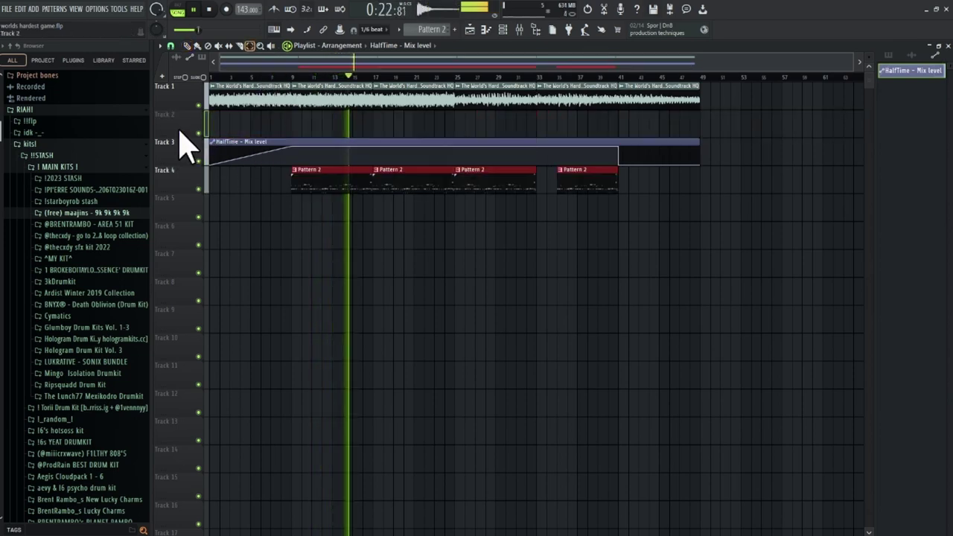
{"action": "left_click", "coordinate": [186, 147]}
{"action": "key", "text": "shift+Up"}
{"action": "left_click", "coordinate": [389, 253]}
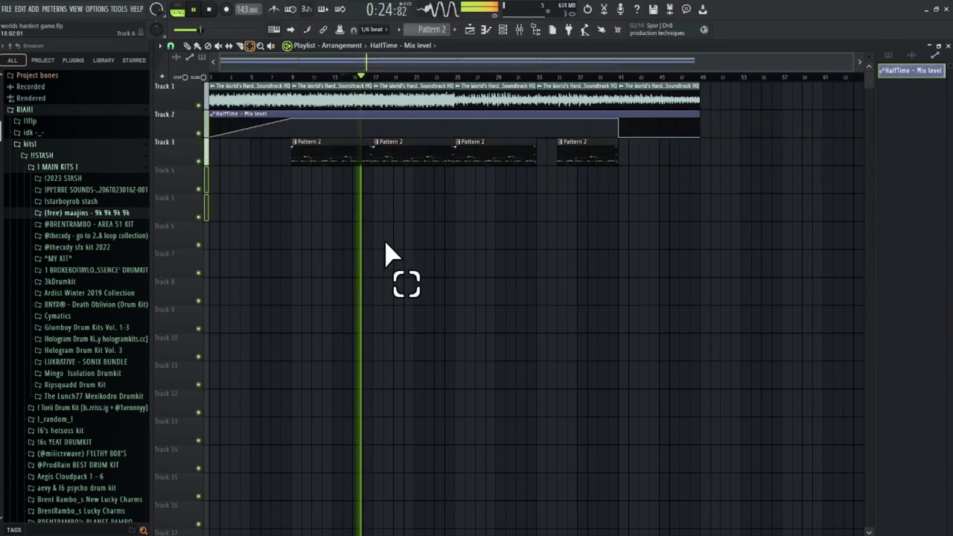
{"action": "left_click", "coordinate": [187, 46]}
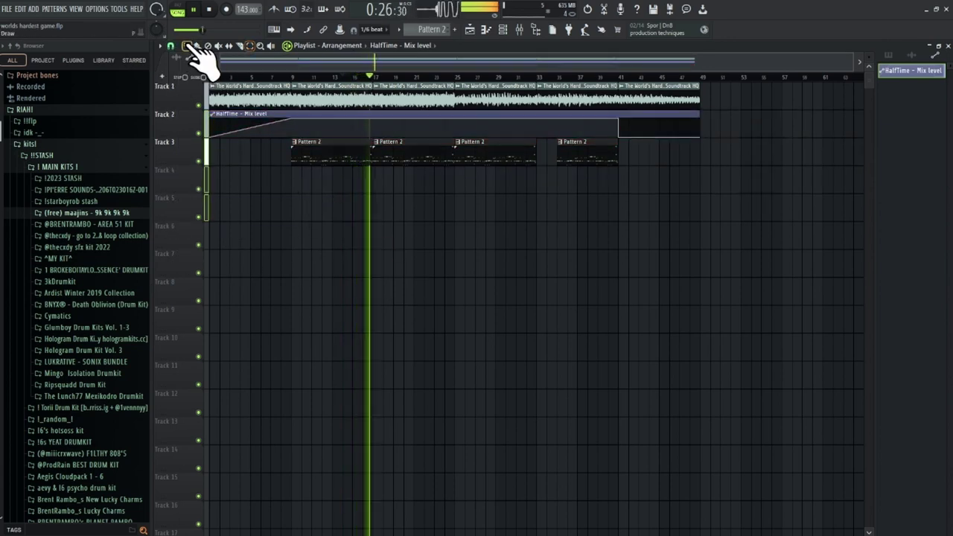
{"action": "double_click", "coordinate": [328, 104]}
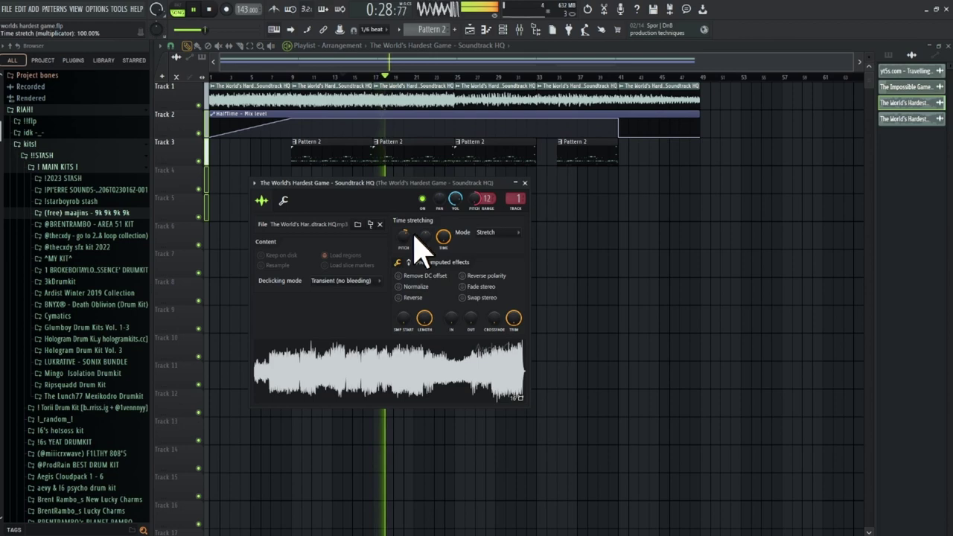
{"action": "double_click", "coordinate": [339, 157]}
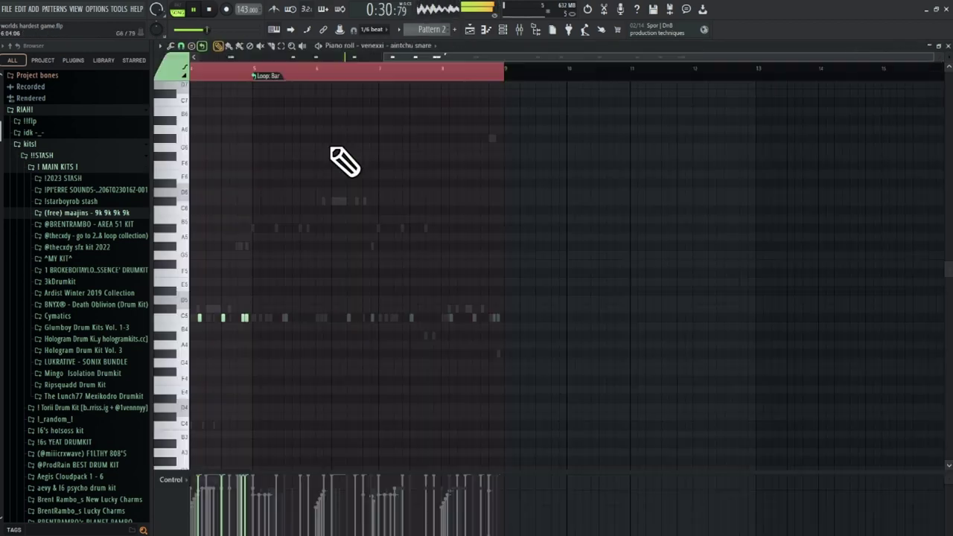
{"action": "left_click", "coordinate": [470, 29]}
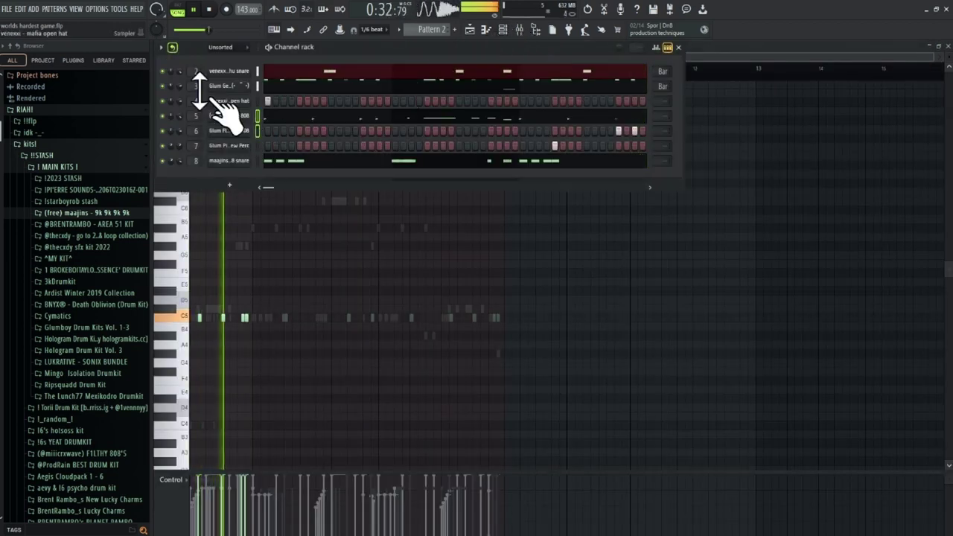
{"action": "left_click", "coordinate": [160, 47]}
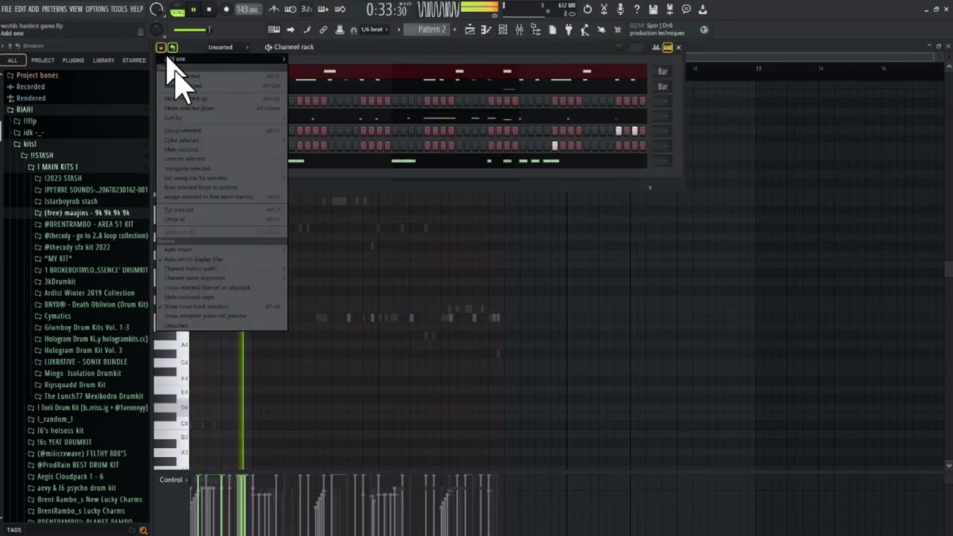
{"action": "left_click", "coordinate": [190, 171]}
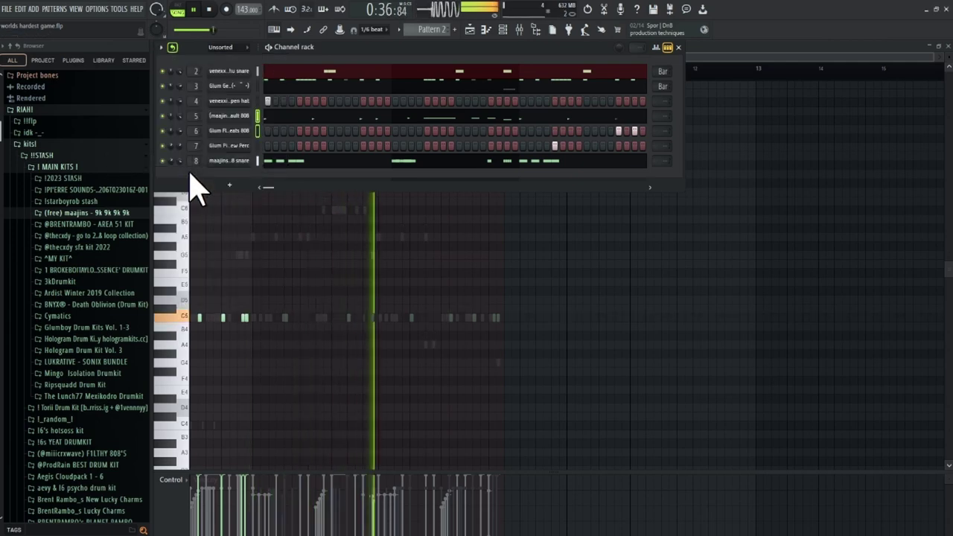
Step: Reshape the HalfTime automation's drop at bar 41 in the playlist into a smooth curve falling shortly before that bar
{"action": "left_click", "coordinate": [475, 33]}
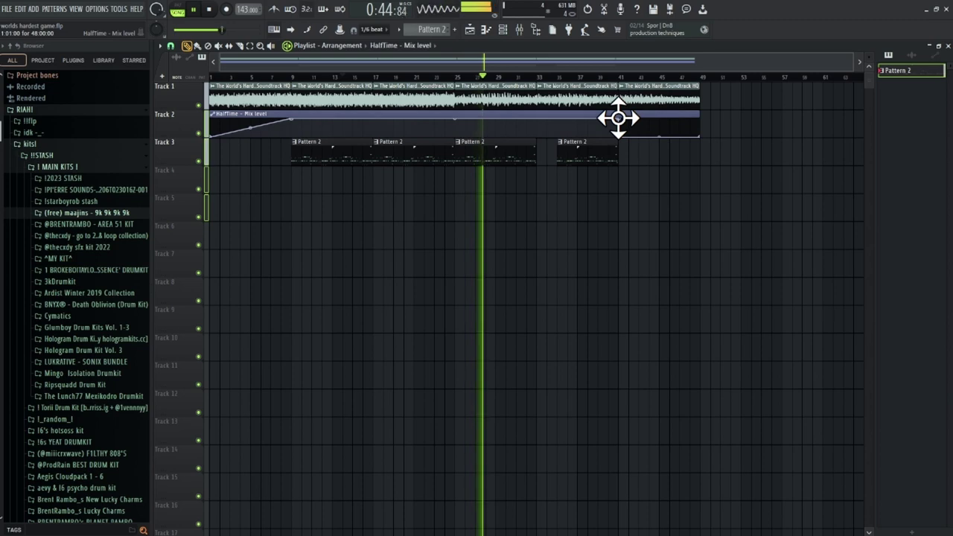
{"action": "left_click_drag", "start_coordinate": [618, 119], "coordinate": [594, 130]}
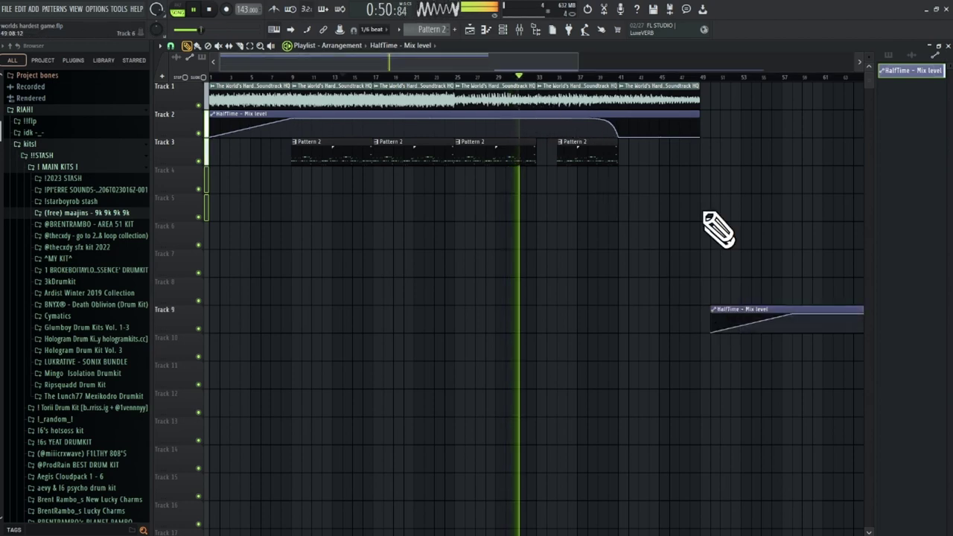
Step: Make the Pattern 2 clip at bar 9 unique and cut all its maajins - tm88 snare notes, returning to the playlist
{"action": "left_click", "coordinate": [296, 143]}
{"action": "left_click", "coordinate": [316, 206]}
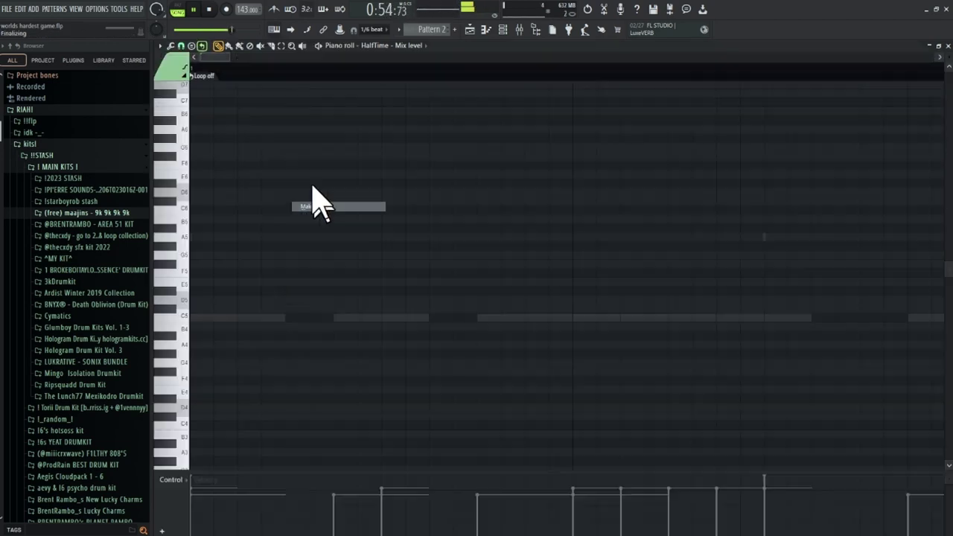
{"action": "double_click", "coordinate": [323, 161]}
{"action": "left_click", "coordinate": [415, 54]}
{"action": "left_click", "coordinate": [419, 183]}
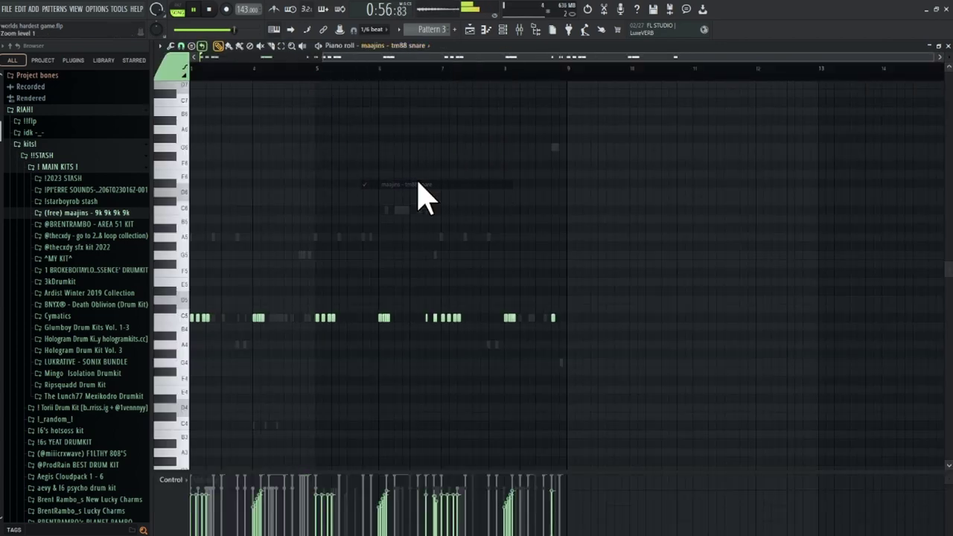
{"action": "key", "text": "ctrl+x"}
{"action": "left_click", "coordinate": [471, 29]}
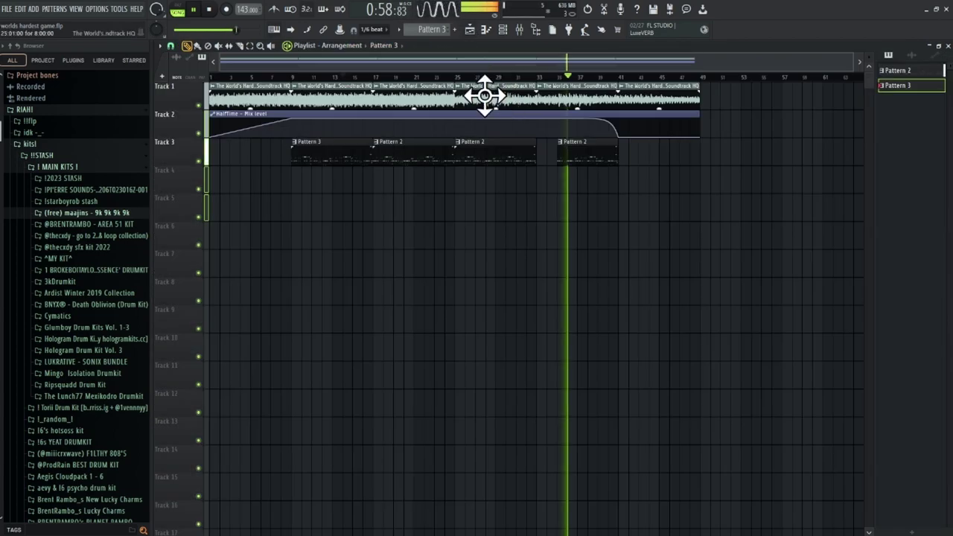
Step: Make the Pattern 2 clip at bar 25 unique and remove its maajins - tm88 snare notes, returning to the playlist
{"action": "left_click", "coordinate": [459, 142]}
{"action": "left_click", "coordinate": [485, 222]}
{"action": "double_click", "coordinate": [485, 156]}
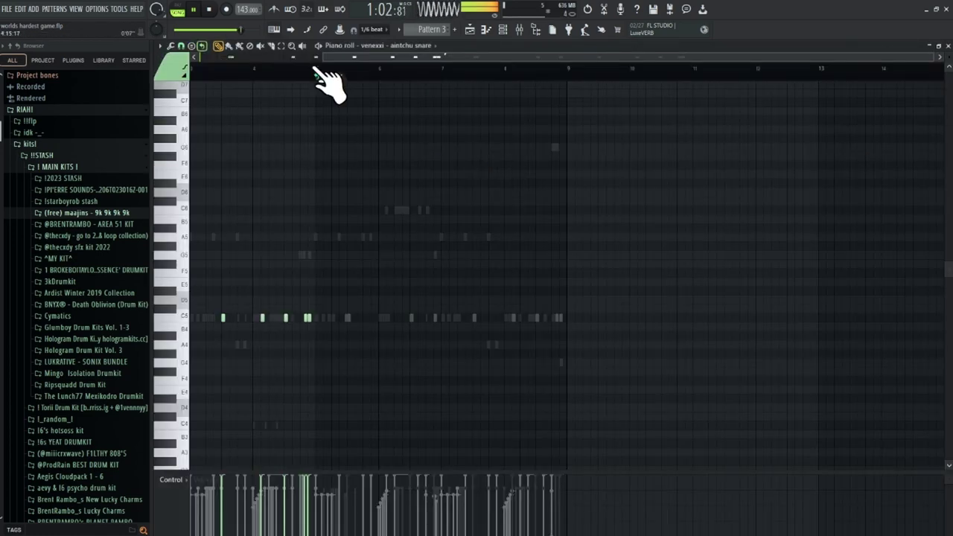
{"action": "left_click", "coordinate": [376, 46]}
{"action": "left_click", "coordinate": [402, 186]}
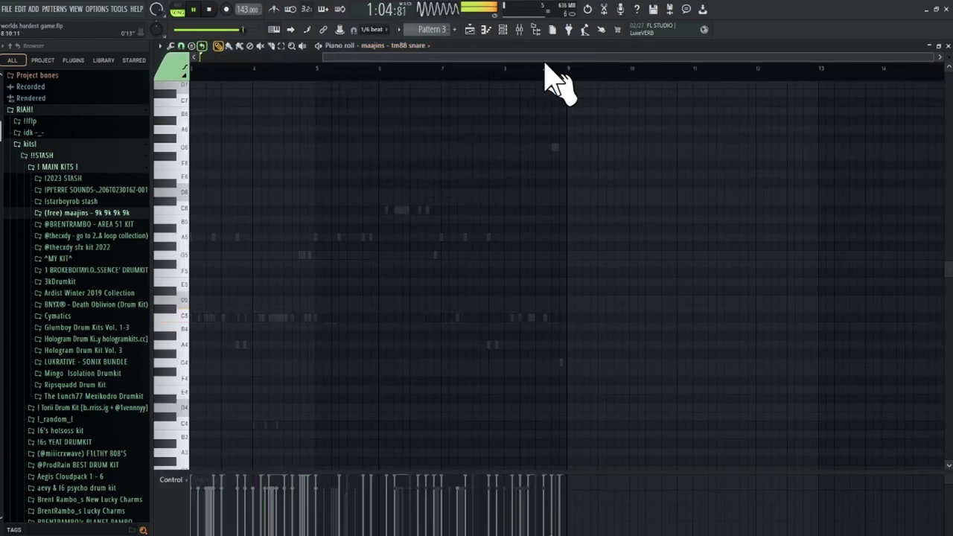
{"action": "left_click", "coordinate": [485, 30]}
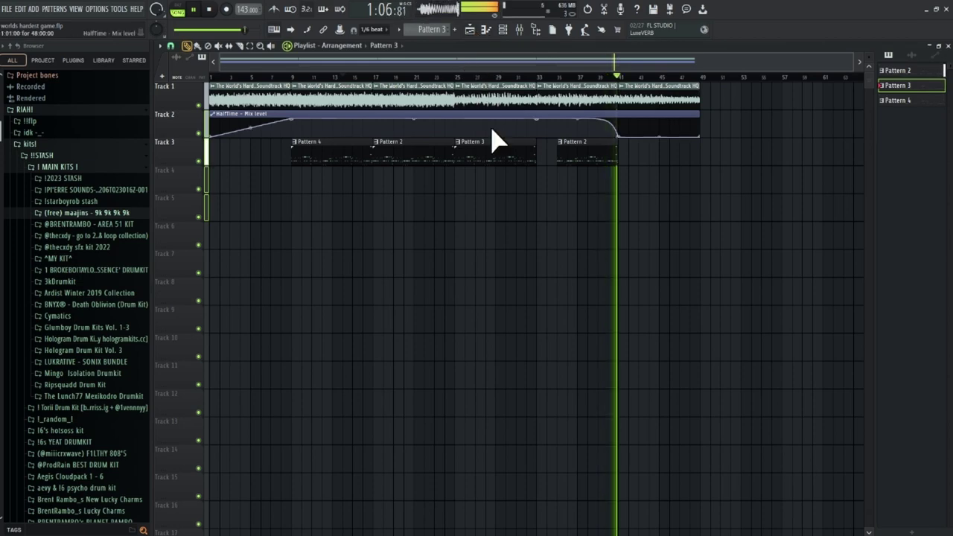
Step: Review the aintchu snare and super default 808 notes of the pattern at bar 25, and return to the playlist
{"action": "left_click", "coordinate": [459, 144]}
{"action": "left_click", "coordinate": [475, 142]}
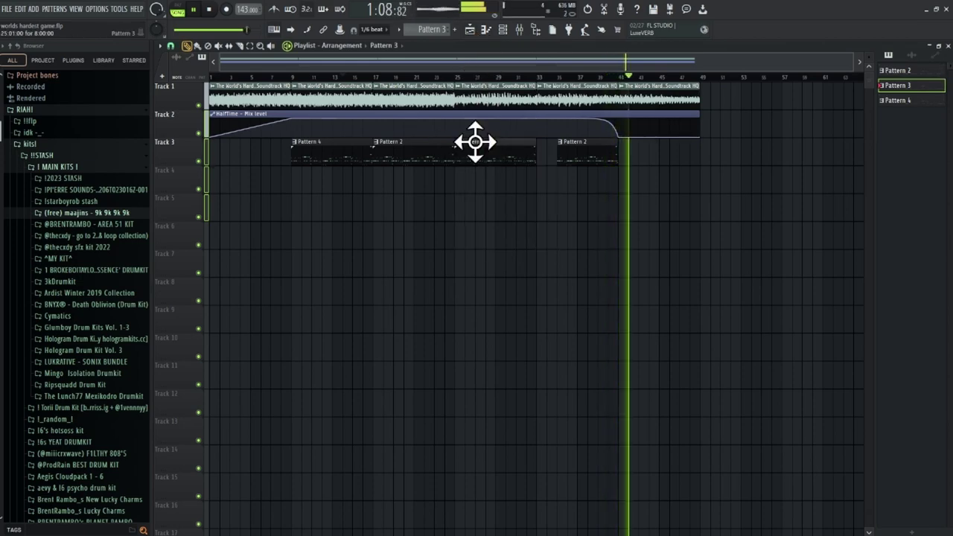
{"action": "double_click", "coordinate": [475, 142]}
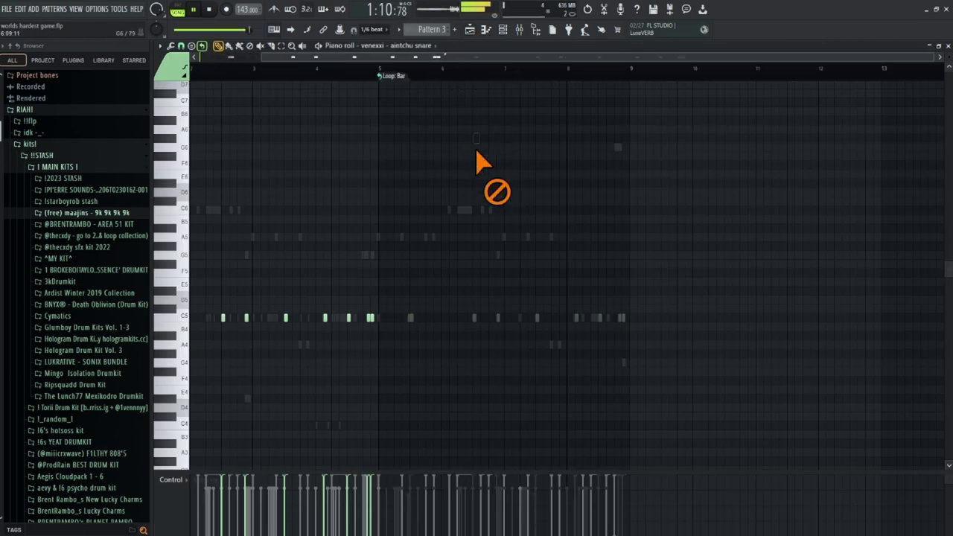
{"action": "left_click", "coordinate": [437, 47]}
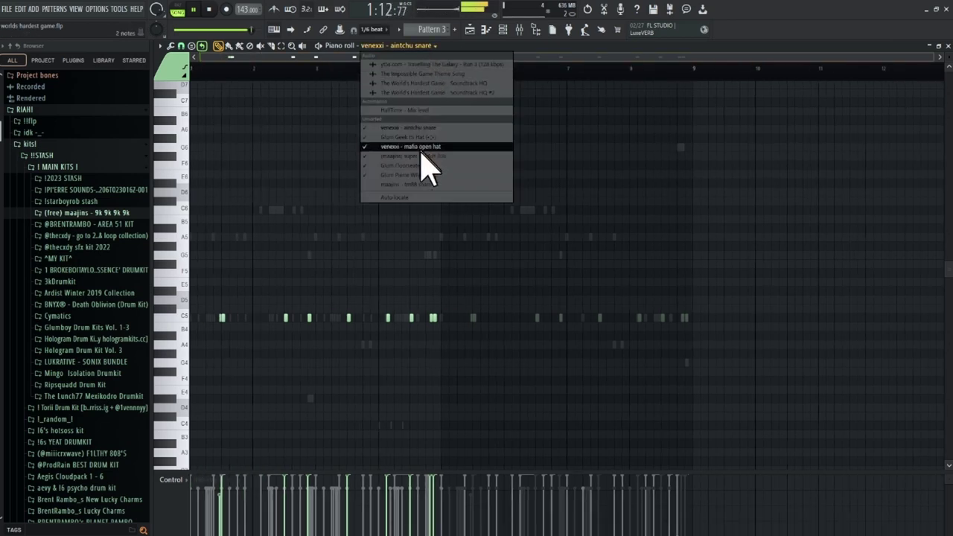
{"action": "left_click", "coordinate": [447, 158]}
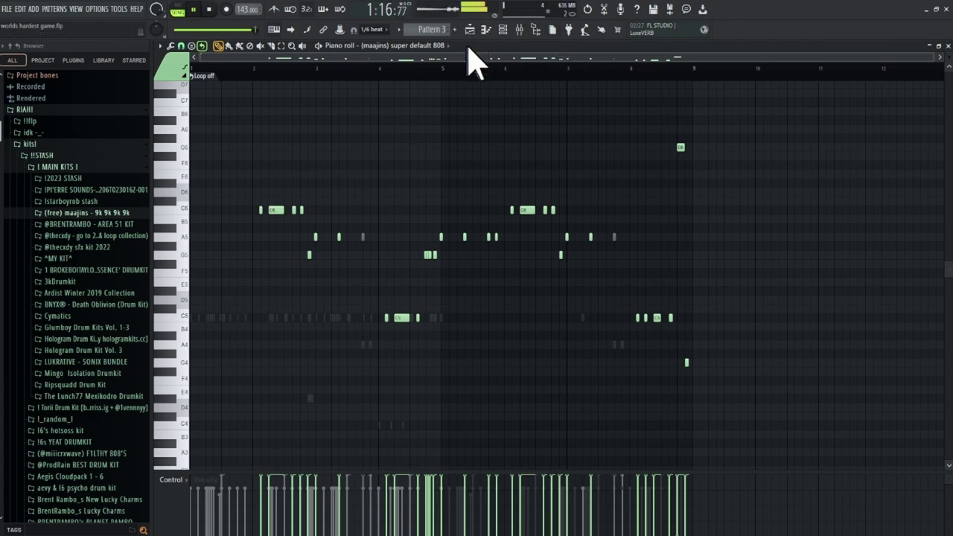
{"action": "left_click", "coordinate": [485, 29]}
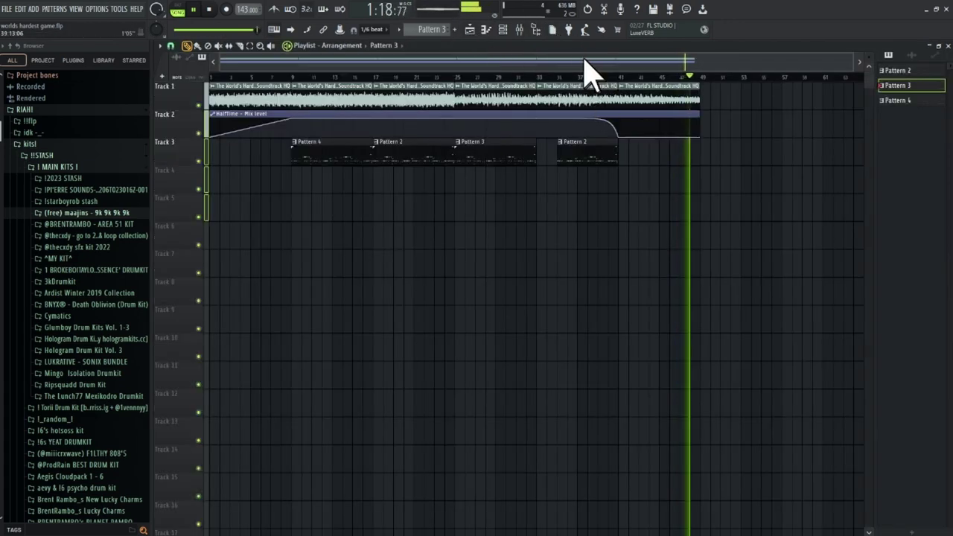
Step: Create an automation clip for the Master track's volume in the mixer and return to the playlist
{"action": "left_click", "coordinate": [519, 30]}
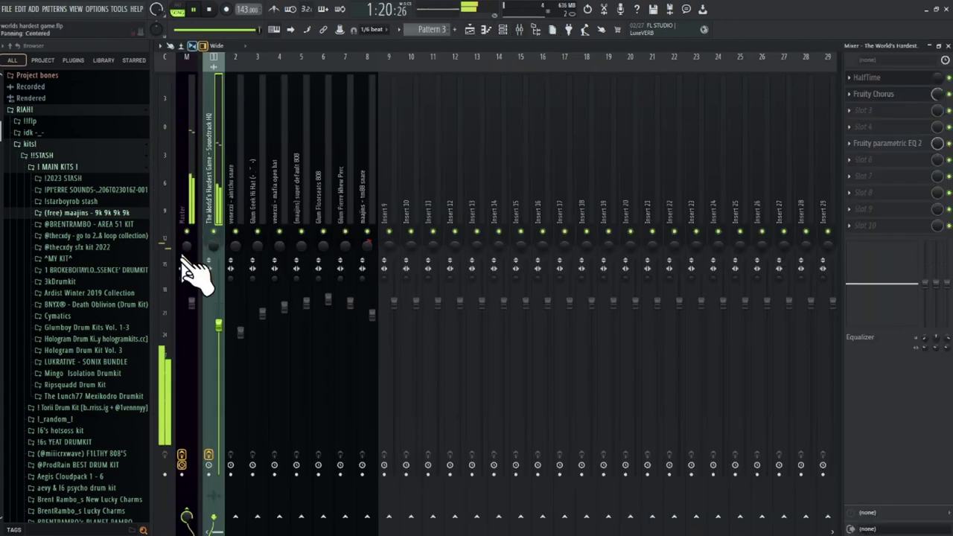
{"action": "right_click", "coordinate": [213, 317]}
{"action": "left_click", "coordinate": [221, 377]}
{"action": "left_click", "coordinate": [485, 30]}
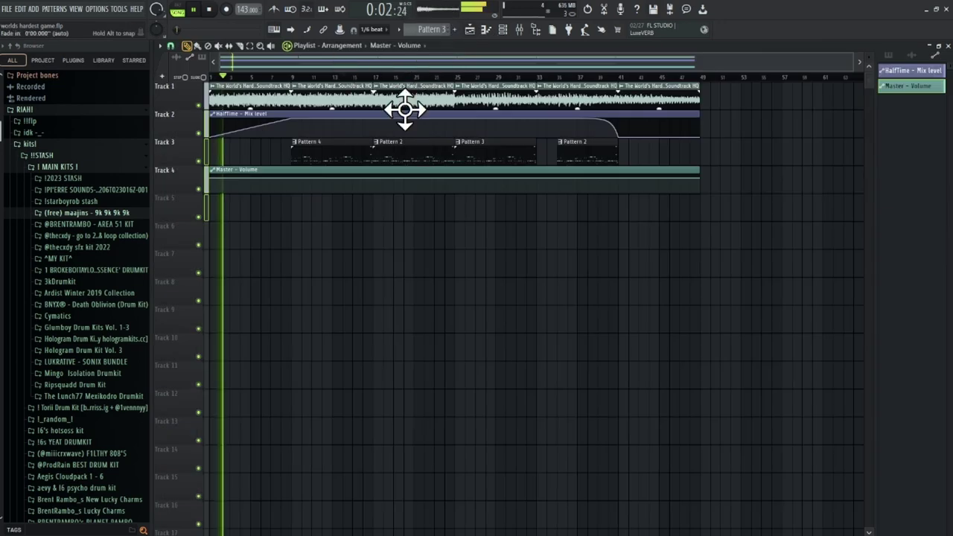
Step: Copy the Master volume end value (80%) to a new point at bar 41, and lower the final point to zero as a fade-out
{"action": "right_click", "coordinate": [702, 180]}
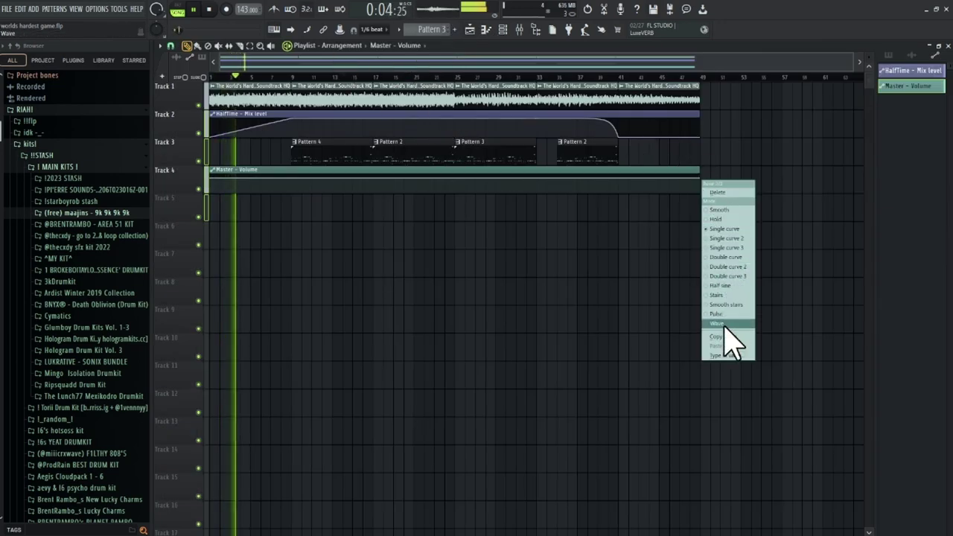
{"action": "left_click", "coordinate": [735, 341]}
{"action": "right_click", "coordinate": [619, 181]}
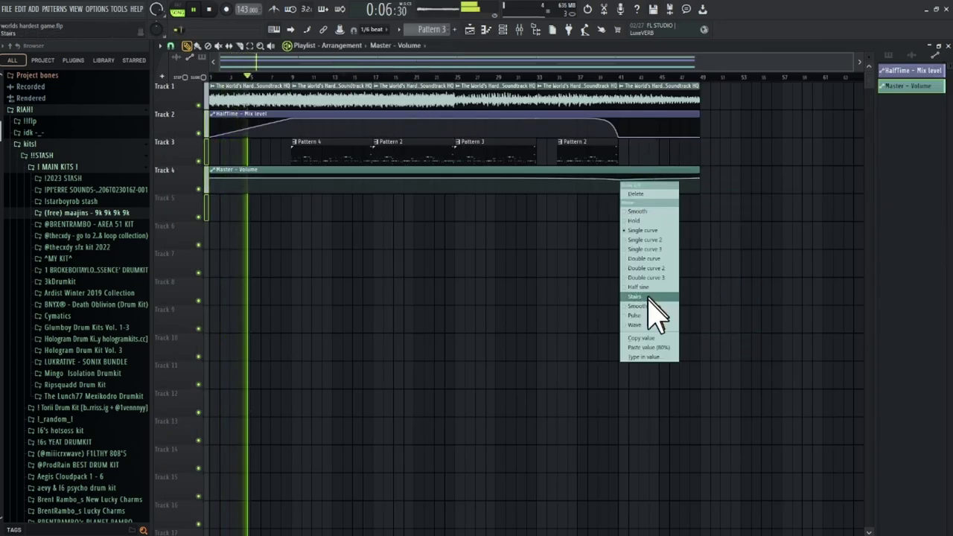
{"action": "left_click", "coordinate": [659, 344]}
{"action": "left_click_drag", "start_coordinate": [701, 179], "coordinate": [709, 249]}
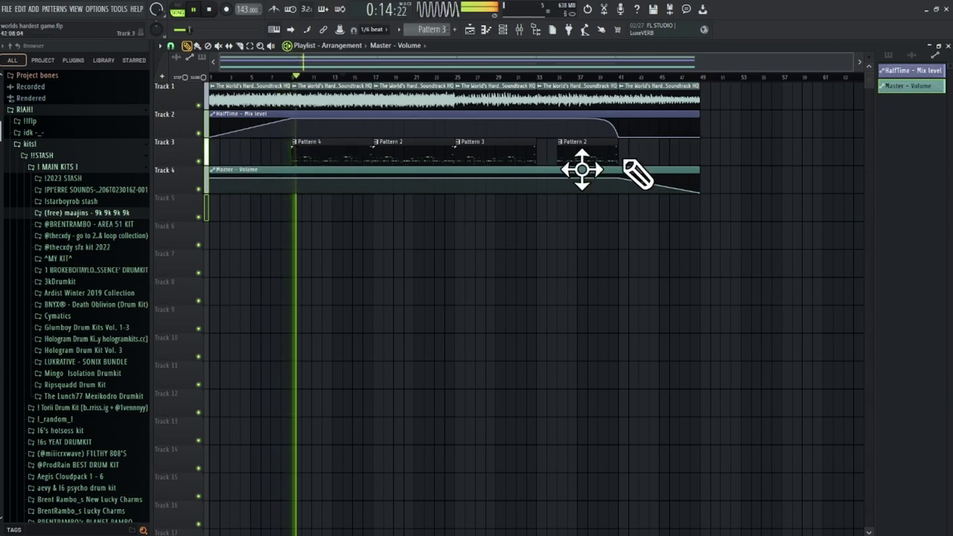
Step: Find the tag! 3 producer tag in the my tags folder and place it at bar 1 of Track 5
{"action": "scroll", "coordinate": [43, 287], "scroll_direction": "down", "scroll_amount": 20}
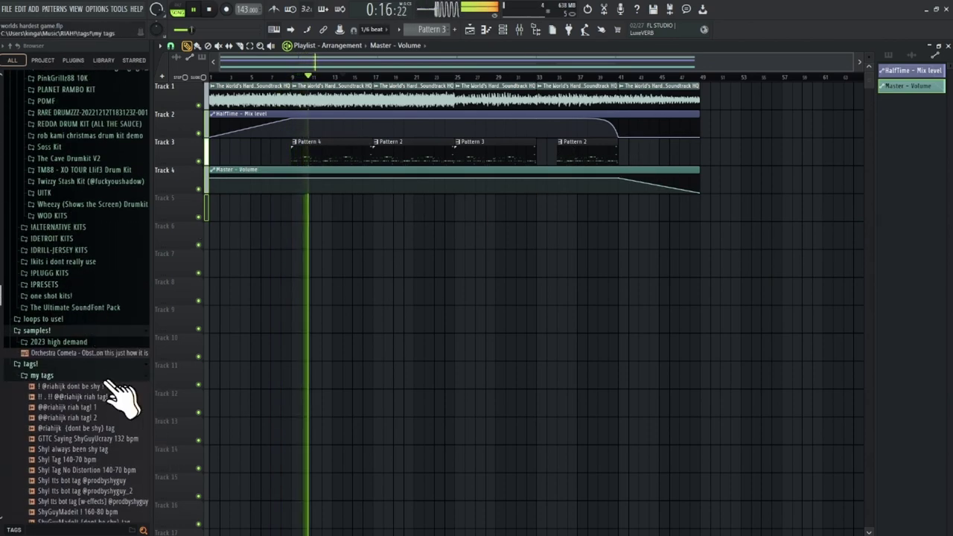
{"action": "left_click_drag", "start_coordinate": [110, 396], "coordinate": [250, 187]}
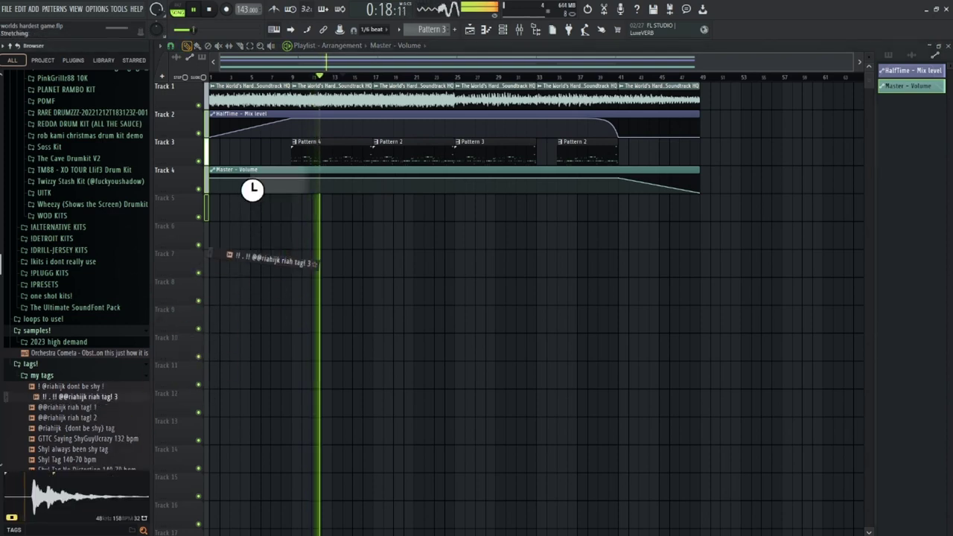
{"action": "left_click_drag", "start_coordinate": [66, 495], "coordinate": [245, 209]}
Step: Adjust the producer tag's time-stretch pitch, set its channel volume to 72%, and close its settings
{"action": "double_click", "coordinate": [245, 209]}
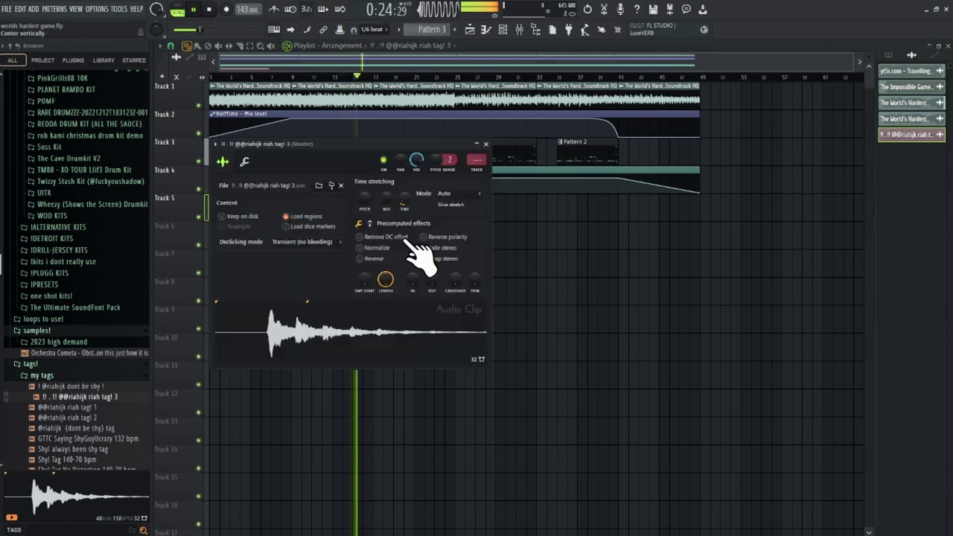
{"action": "left_click_drag", "start_coordinate": [348, 145], "coordinate": [414, 140]}
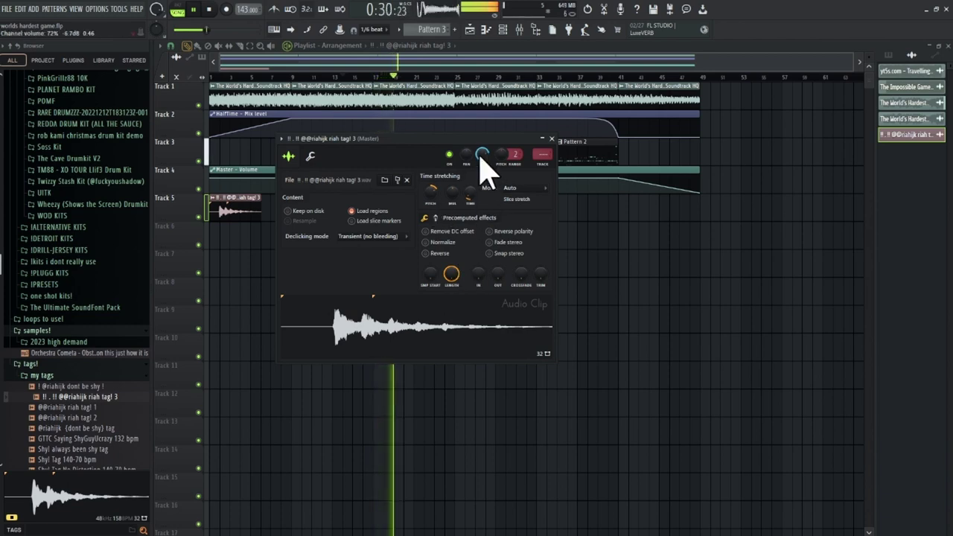
{"action": "left_click", "coordinate": [241, 213]}
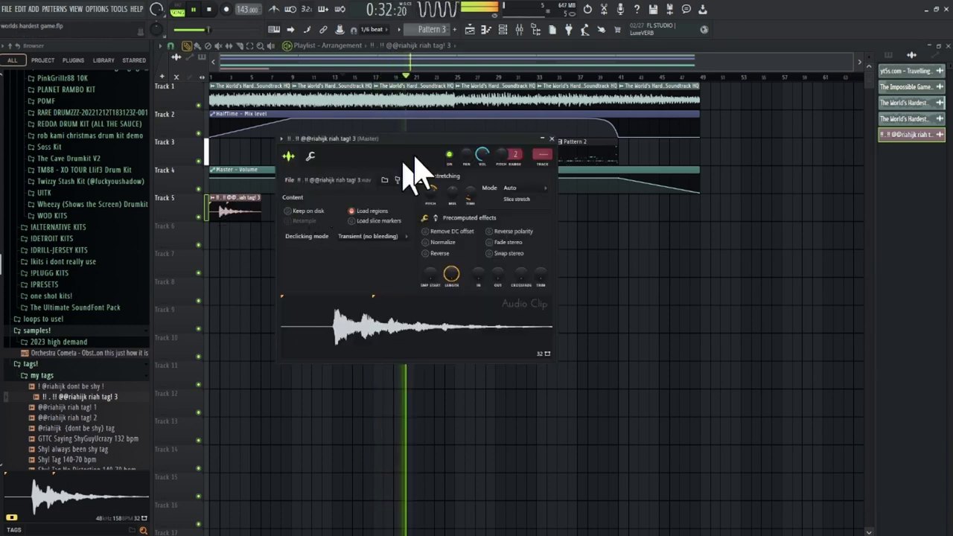
{"action": "left_click", "coordinate": [551, 139]}
Step: Move the producer tag clip along Track 5 so that it starts at bar 7
{"action": "left_click_drag", "start_coordinate": [234, 213], "coordinate": [275, 214]}
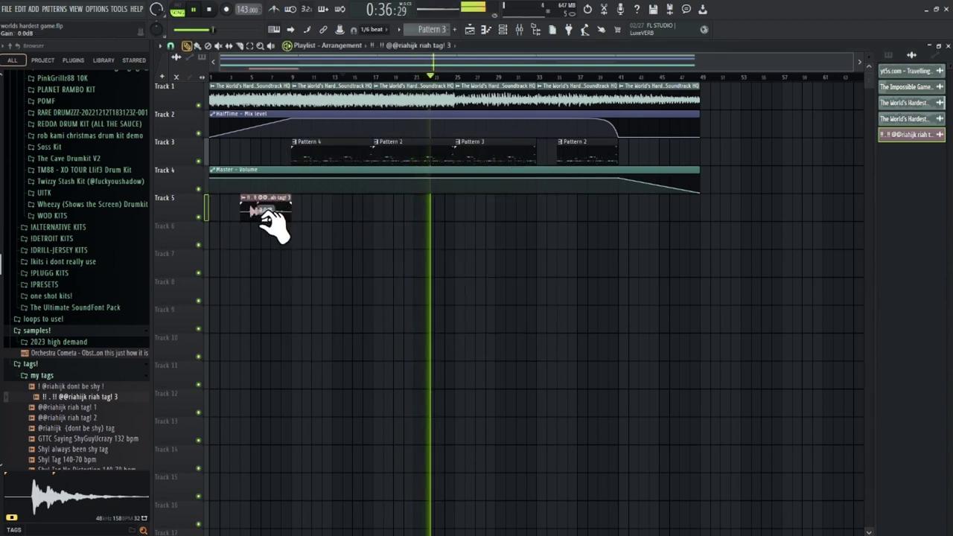
{"action": "left_click_drag", "start_coordinate": [266, 209], "coordinate": [293, 205]}
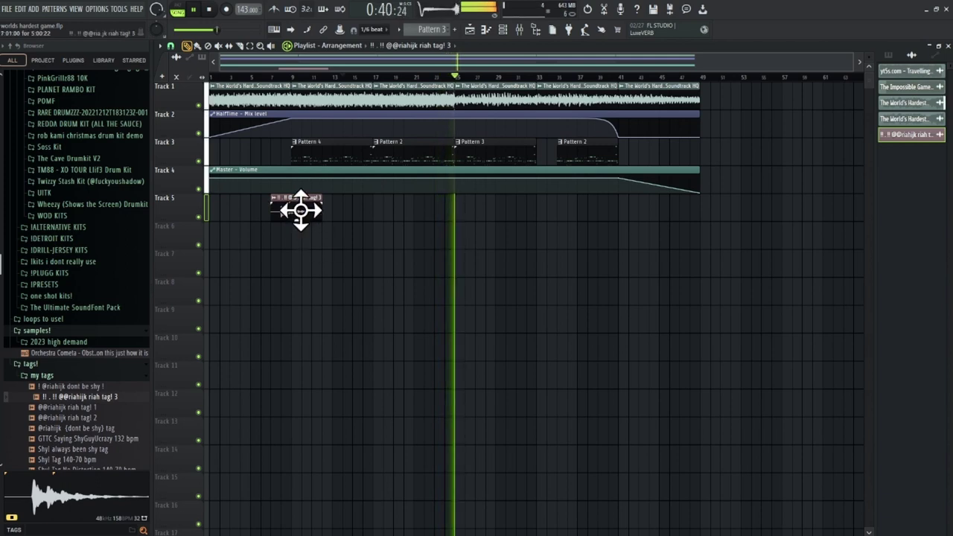
Step: Route the producer tag to mixer track 9, reduce its low-shelf EQ level, and return to the playlist
{"action": "double_click", "coordinate": [298, 206]}
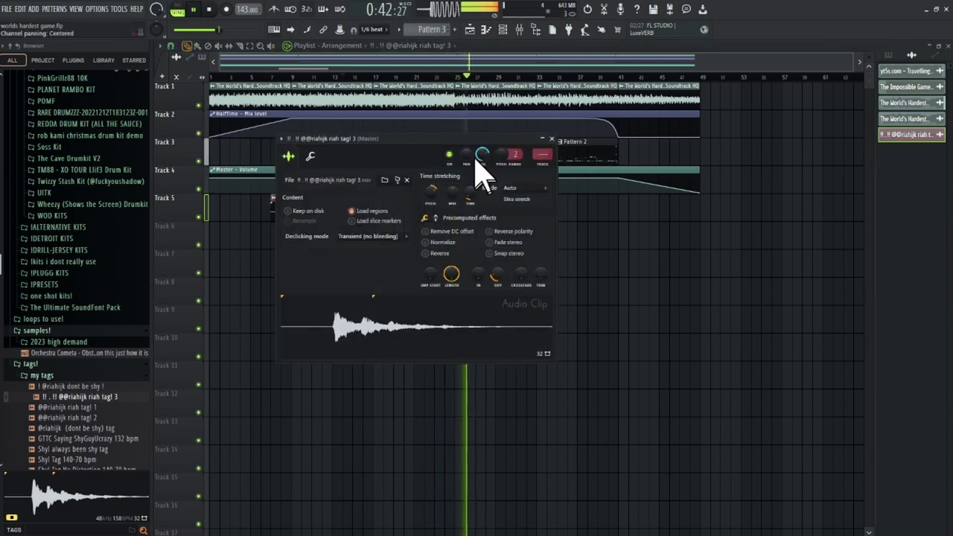
{"action": "left_click", "coordinate": [536, 165]}
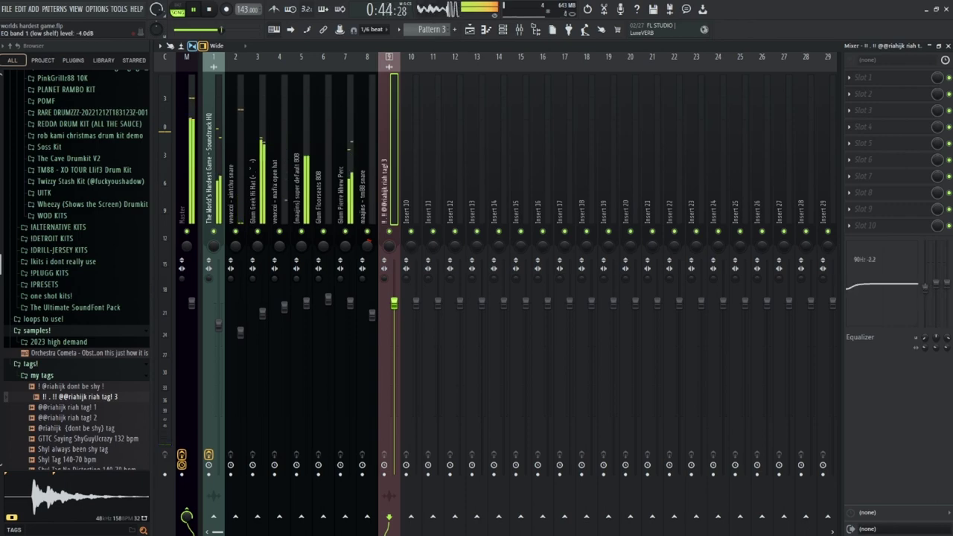
{"action": "left_click_drag", "start_coordinate": [926, 288], "coordinate": [925, 322]}
{"action": "left_click", "coordinate": [470, 30]}
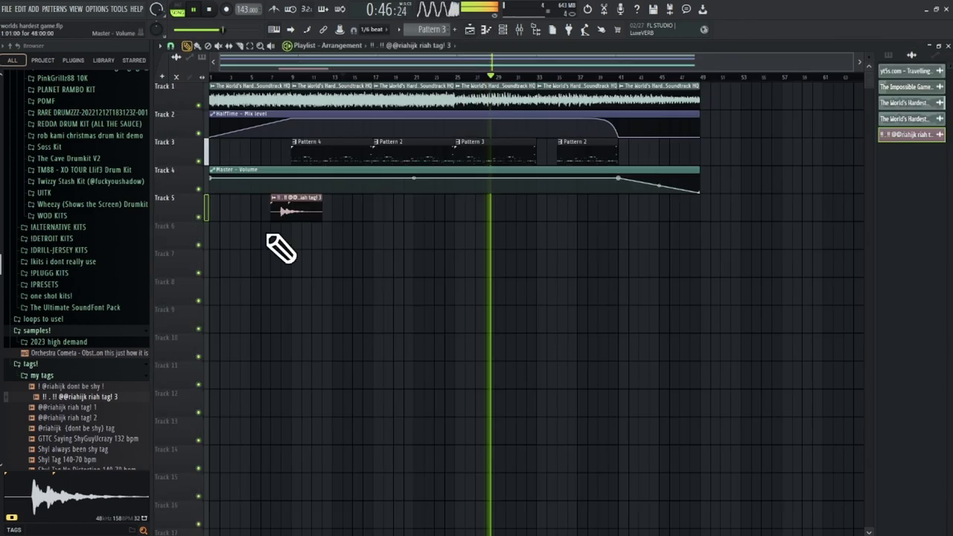
Step: Place the {dont be shy} tag sample at bar 1 of Track 6 and route it to mixer track 10
{"action": "left_click_drag", "start_coordinate": [82, 387], "coordinate": [239, 238]}
{"action": "double_click", "coordinate": [223, 237]}
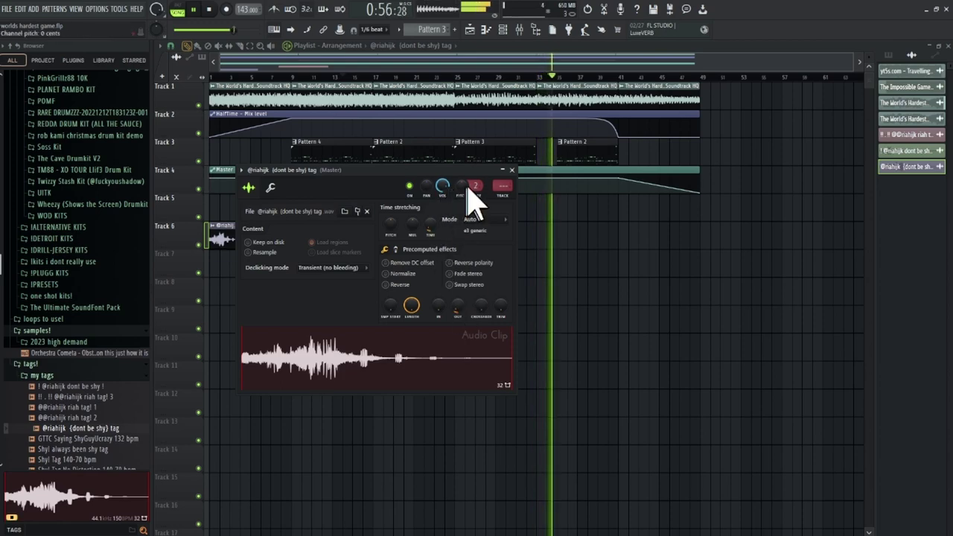
{"action": "left_click", "coordinate": [499, 188]}
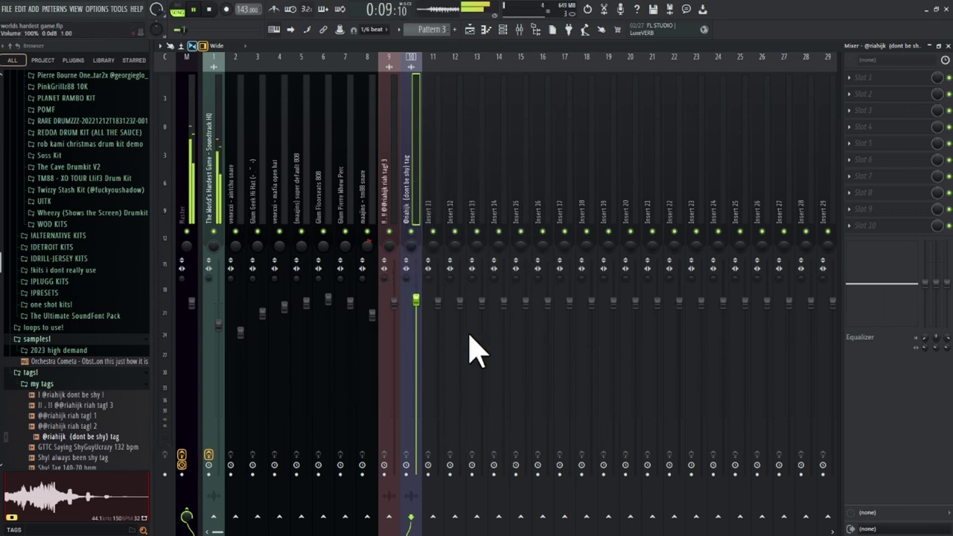
Step: Set mixer track 9's volume to 104% and adjust the high-frequency EQ gain in the master's SSL Native Channel Strip 2
{"action": "left_click", "coordinate": [395, 305]}
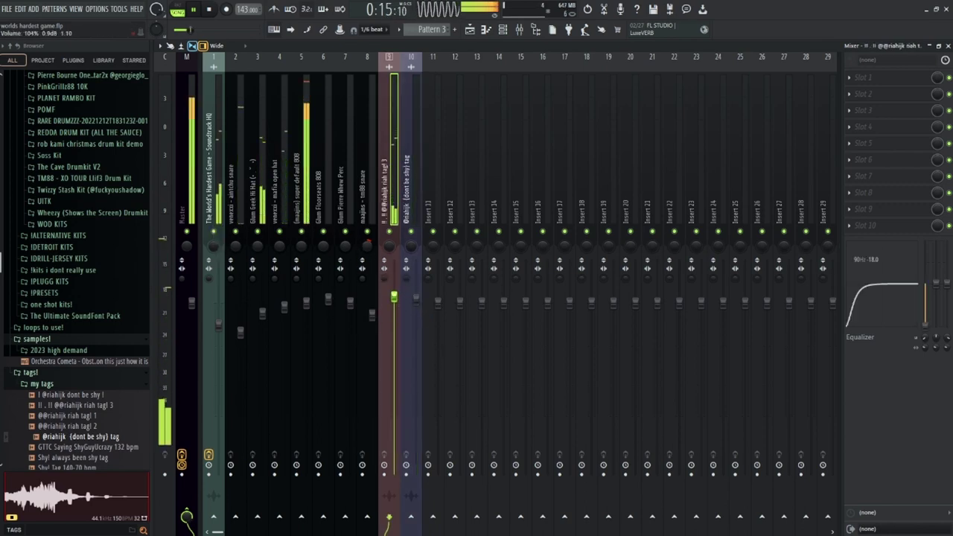
{"action": "left_click", "coordinate": [186, 177]}
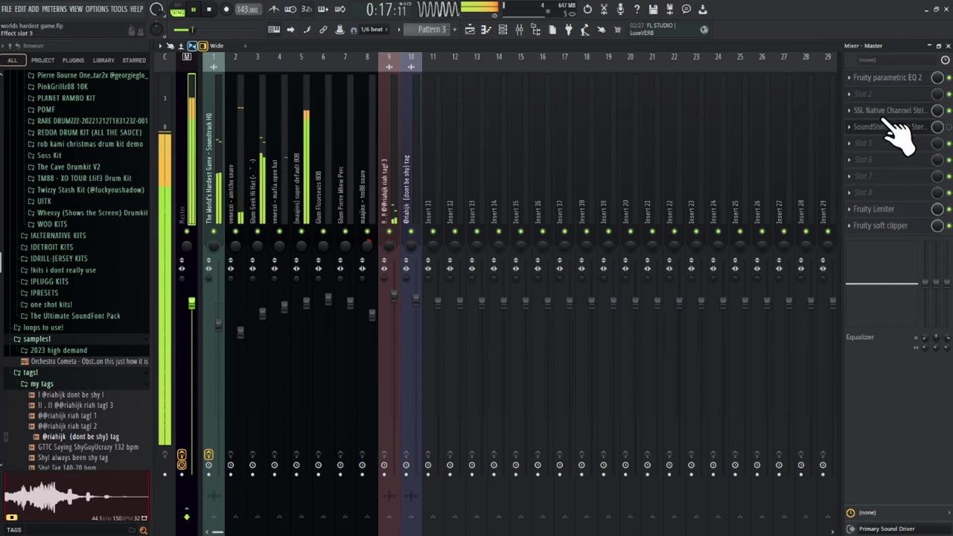
{"action": "left_click", "coordinate": [890, 114]}
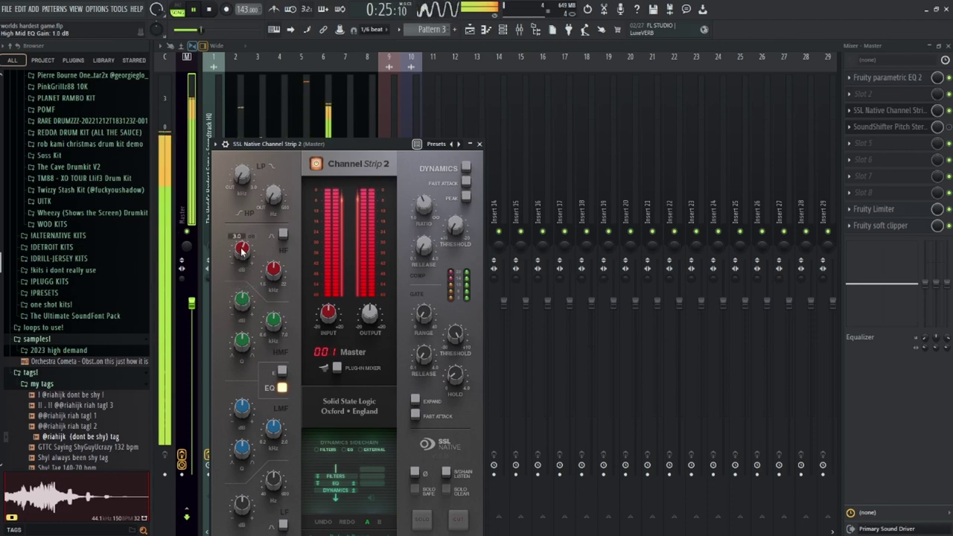
Step: Check the soundtrack sample's Parametric EQ 2, raise its mixer track volume slightly, and cut its low shelf to -18 at 90 Hz
{"action": "left_click", "coordinate": [221, 125]}
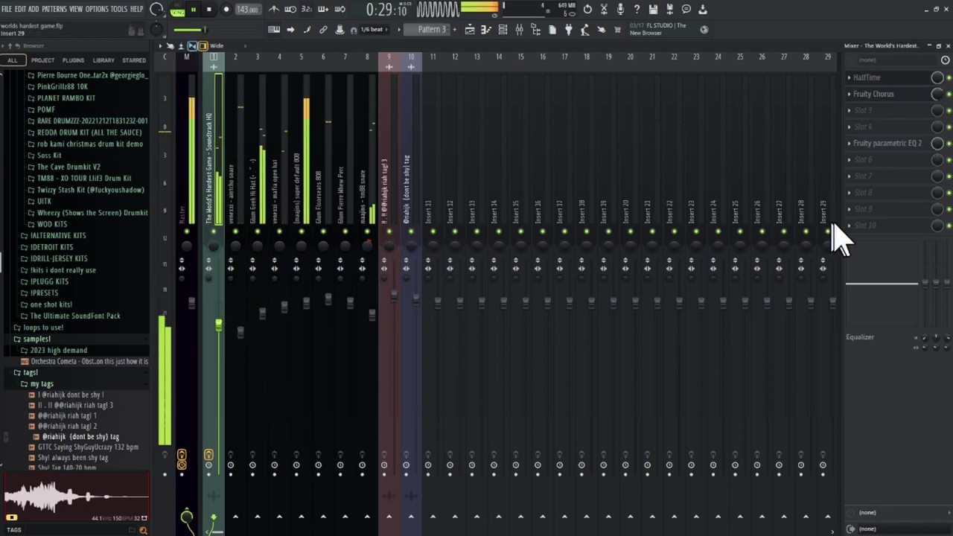
{"action": "left_click", "coordinate": [894, 145]}
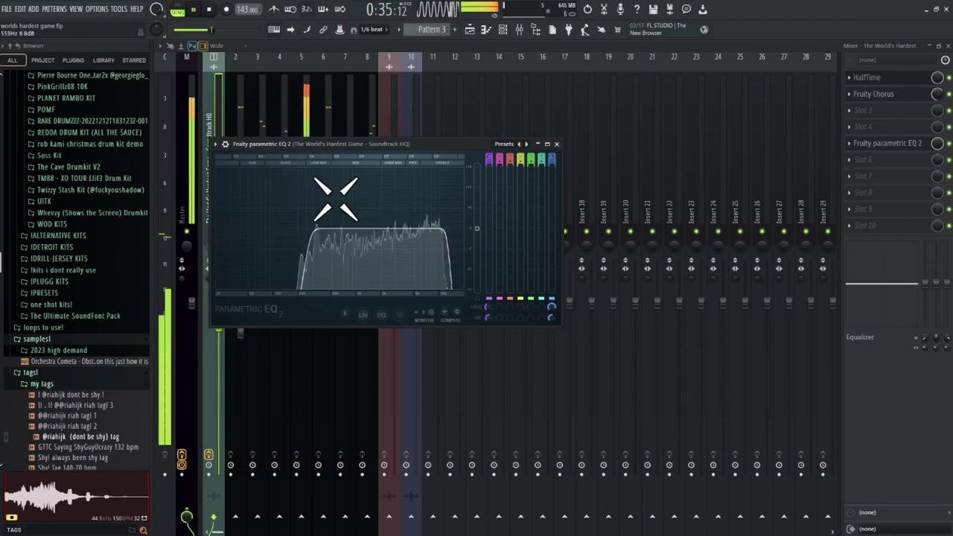
{"action": "key", "text": "Escape"}
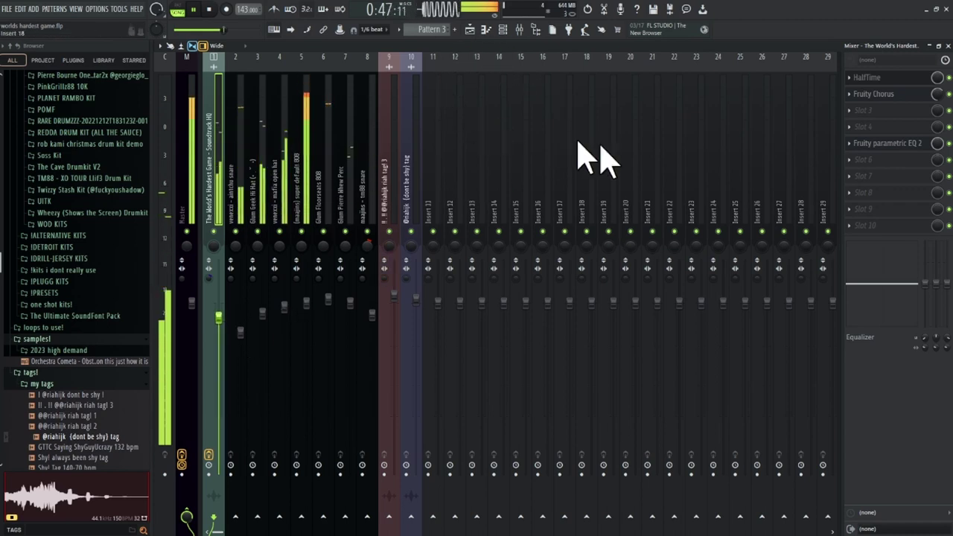
{"action": "left_click_drag", "start_coordinate": [926, 283], "coordinate": [926, 326]}
Step: Create an automation clip for the mix level of the soundtrack sample's Parametric EQ 2 and return to the playlist
{"action": "left_click", "coordinate": [469, 30]}
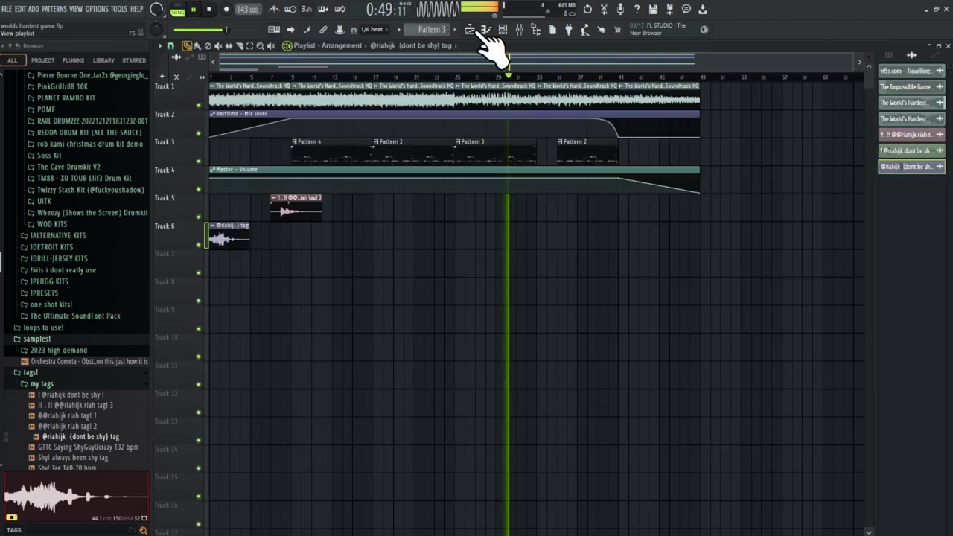
{"action": "left_click", "coordinate": [524, 33]}
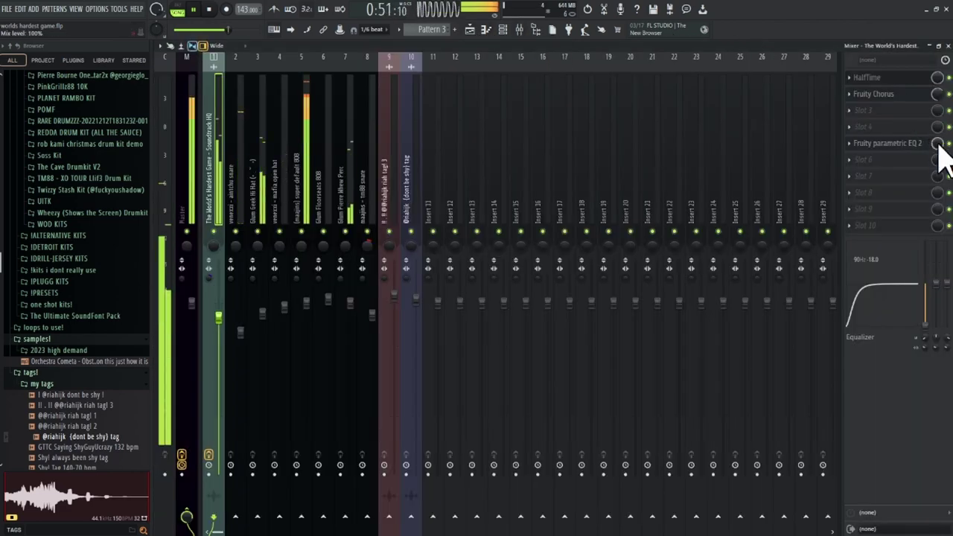
{"action": "left_click", "coordinate": [470, 31]}
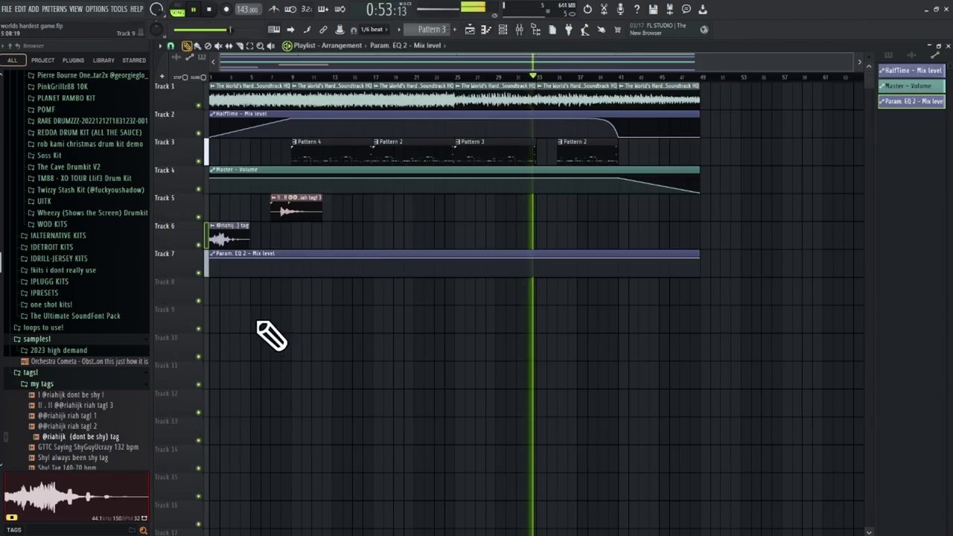
Step: Shape the EQ mix level automation to stay at zero from bar 1 and jump to full at bar 9
{"action": "right_click", "coordinate": [292, 265]}
{"action": "left_click_drag", "start_coordinate": [292, 265], "coordinate": [287, 241]}
{"action": "right_click", "coordinate": [292, 268]}
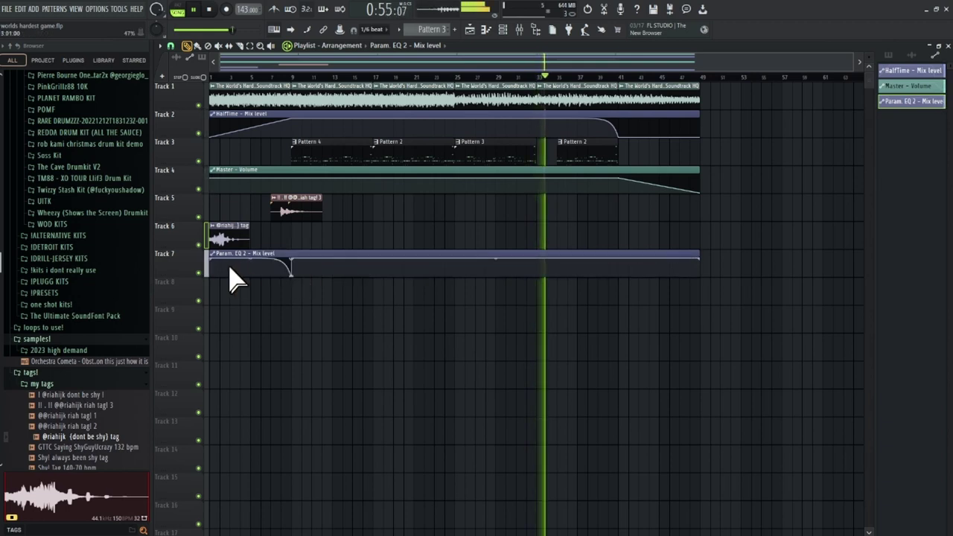
{"action": "left_click_drag", "start_coordinate": [212, 259], "coordinate": [211, 283]}
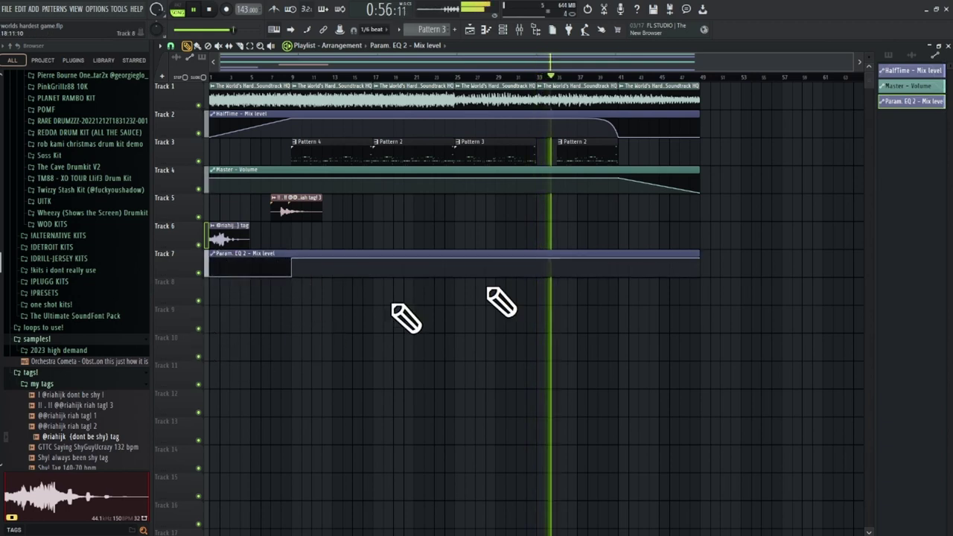
Step: Drop the EQ mix level automation abruptly to zero at bar 41 and hold it there until the clip's end
{"action": "right_click", "coordinate": [624, 264]}
{"action": "left_click_drag", "start_coordinate": [623, 265], "coordinate": [621, 286]}
{"action": "right_click", "coordinate": [621, 267]}
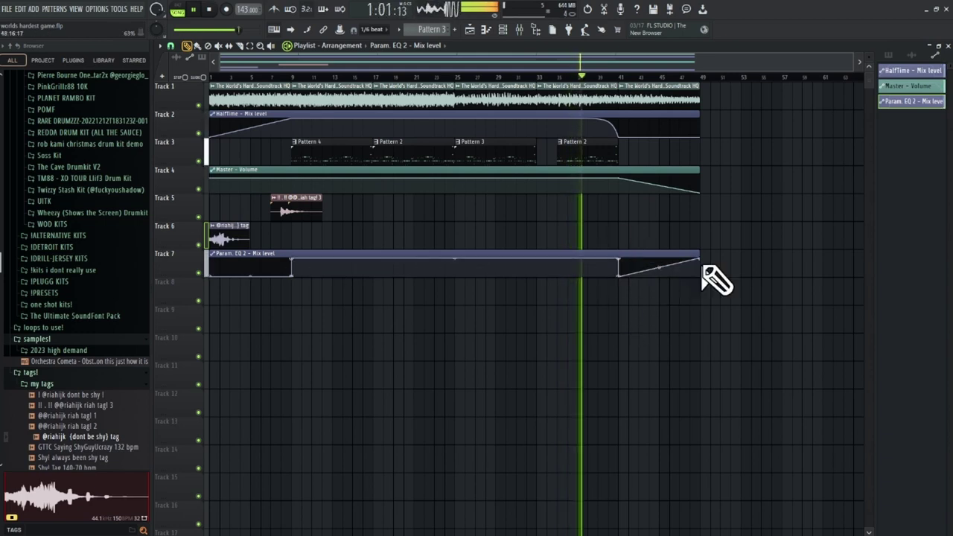
{"action": "left_click_drag", "start_coordinate": [702, 258], "coordinate": [702, 287]}
{"action": "left_click", "coordinate": [757, 286]}
{"action": "right_click", "coordinate": [757, 286]}
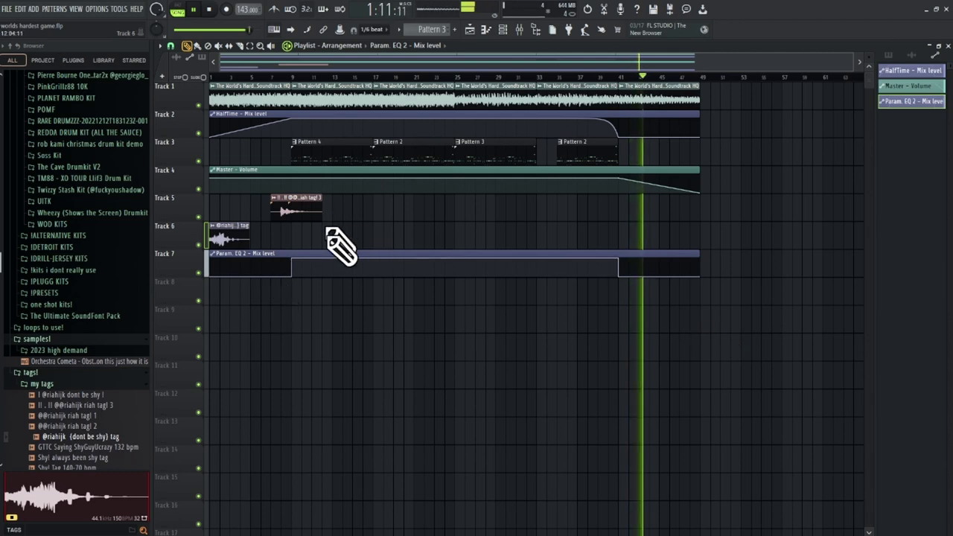
Step: Move both producer tag clips to Track 8 and the EQ mix level automation clip to Track 5
{"action": "left_click_drag", "start_coordinate": [230, 231], "coordinate": [211, 298]}
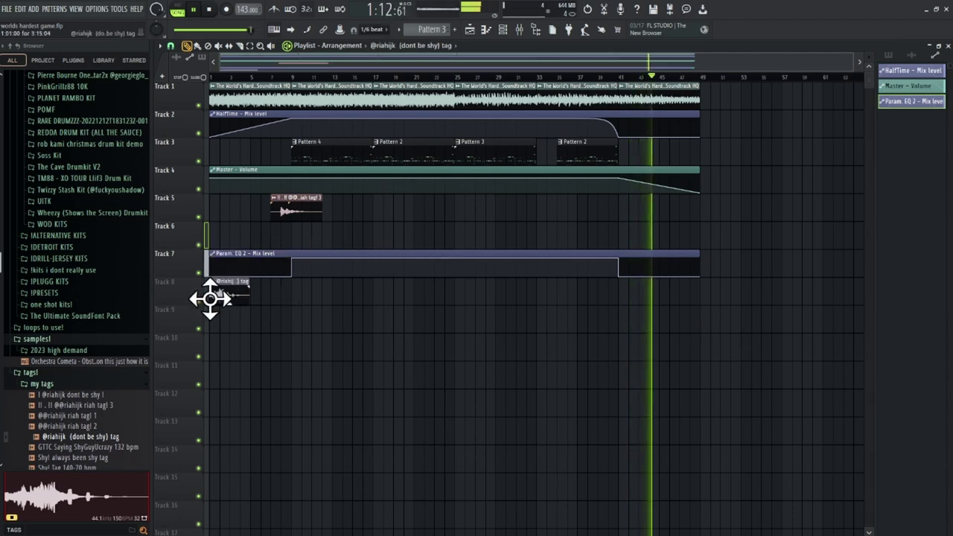
{"action": "left_click", "coordinate": [295, 215]}
{"action": "left_click_drag", "start_coordinate": [283, 281], "coordinate": [284, 287]}
{"action": "left_click_drag", "start_coordinate": [224, 264], "coordinate": [219, 296]}
{"action": "left_click_drag", "start_coordinate": [260, 271], "coordinate": [251, 202]}
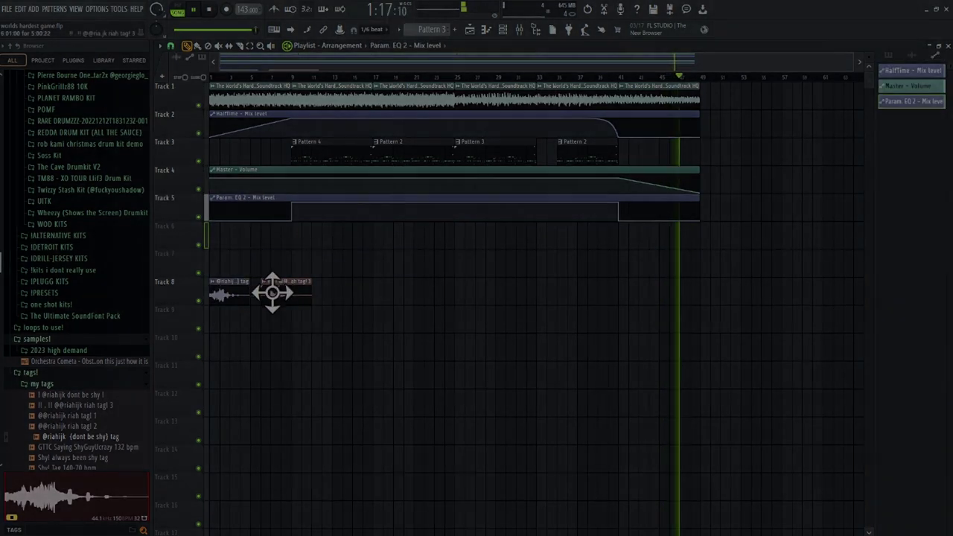